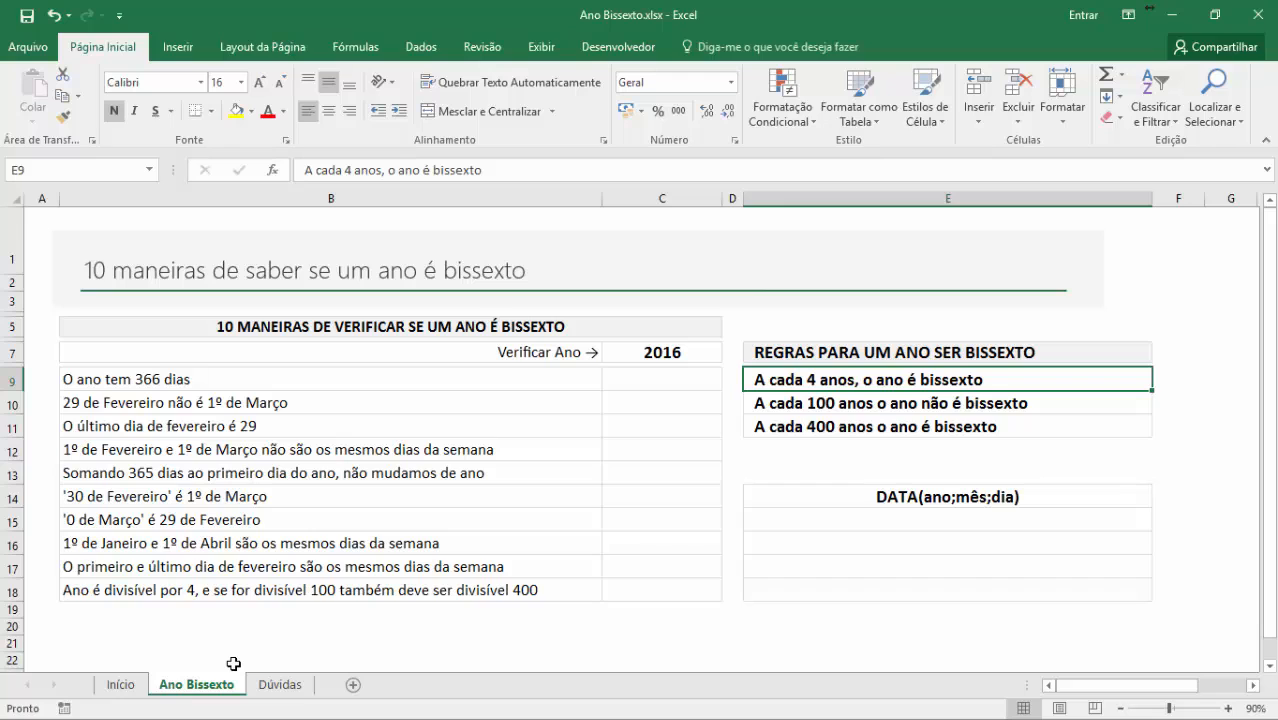
# - Remove the comma from the first leap-year rule in E9 so it reads "A cada 4 anos o ano é bissexto"
pyautogui.press('F2')
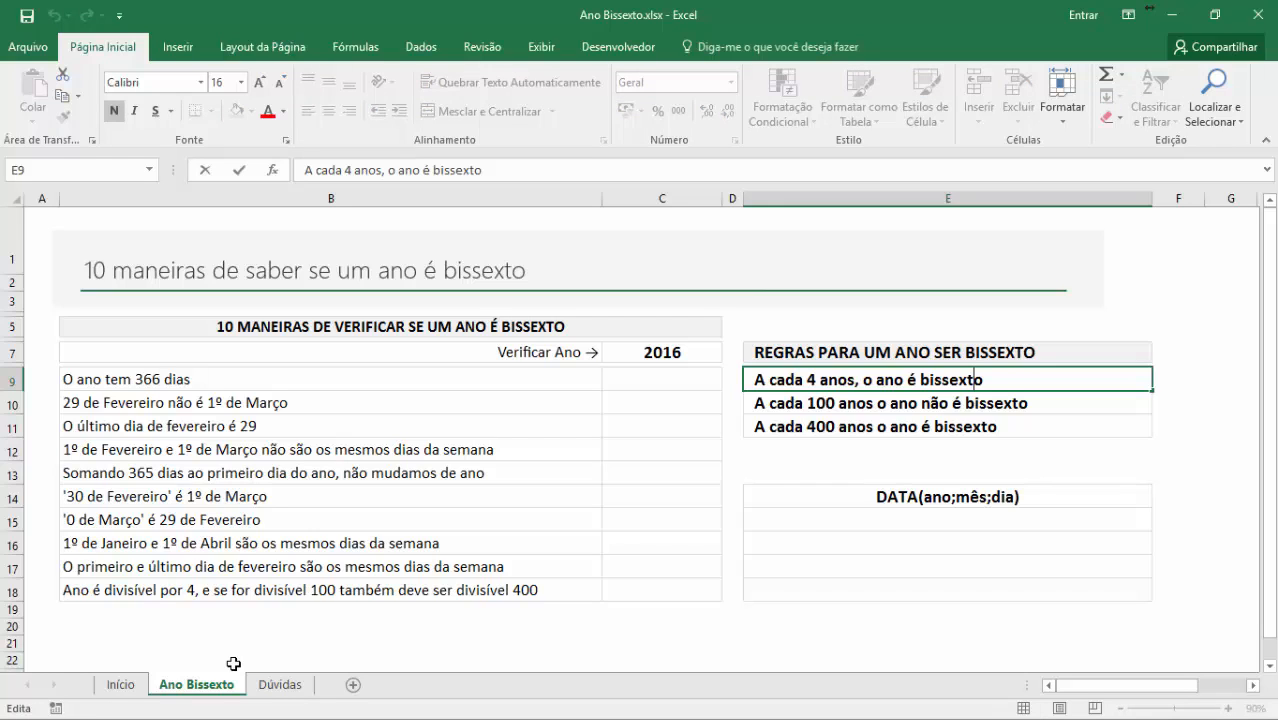
pyautogui.press('Left')
pyautogui.press('Left')
pyautogui.press('Left')
pyautogui.press('Left')
pyautogui.press('Left')
pyautogui.press('Left')
pyautogui.press('Left')
pyautogui.press('Left')
pyautogui.press('Left')
pyautogui.press('Left')
pyautogui.press('Left')
pyautogui.press('Left')
pyautogui.press('Left')
pyautogui.press('Left')
pyautogui.press('BackSpace')
pyautogui.press('Return')
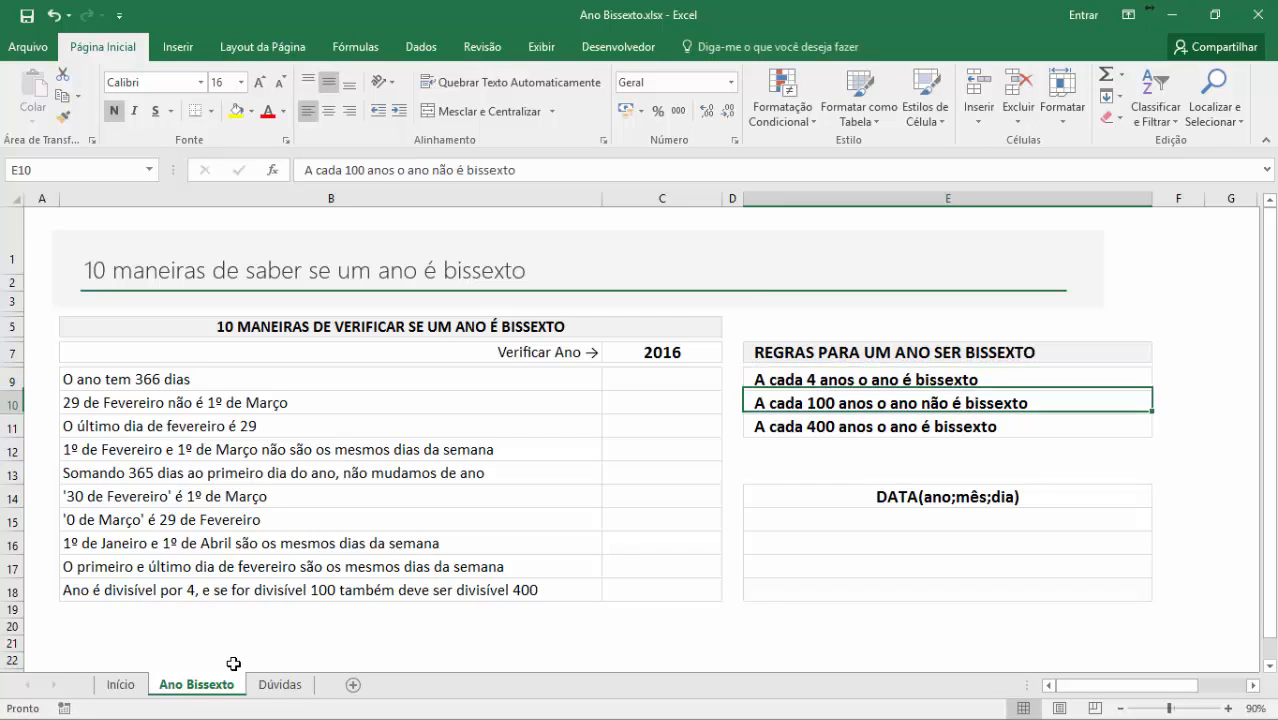
# - Review the three leap-year rules for 4, 100 and 400 years in cells E9 to E11
pyautogui.press('Down')
pyautogui.press('Up')
pyautogui.press('Up')
pyautogui.press('Down')
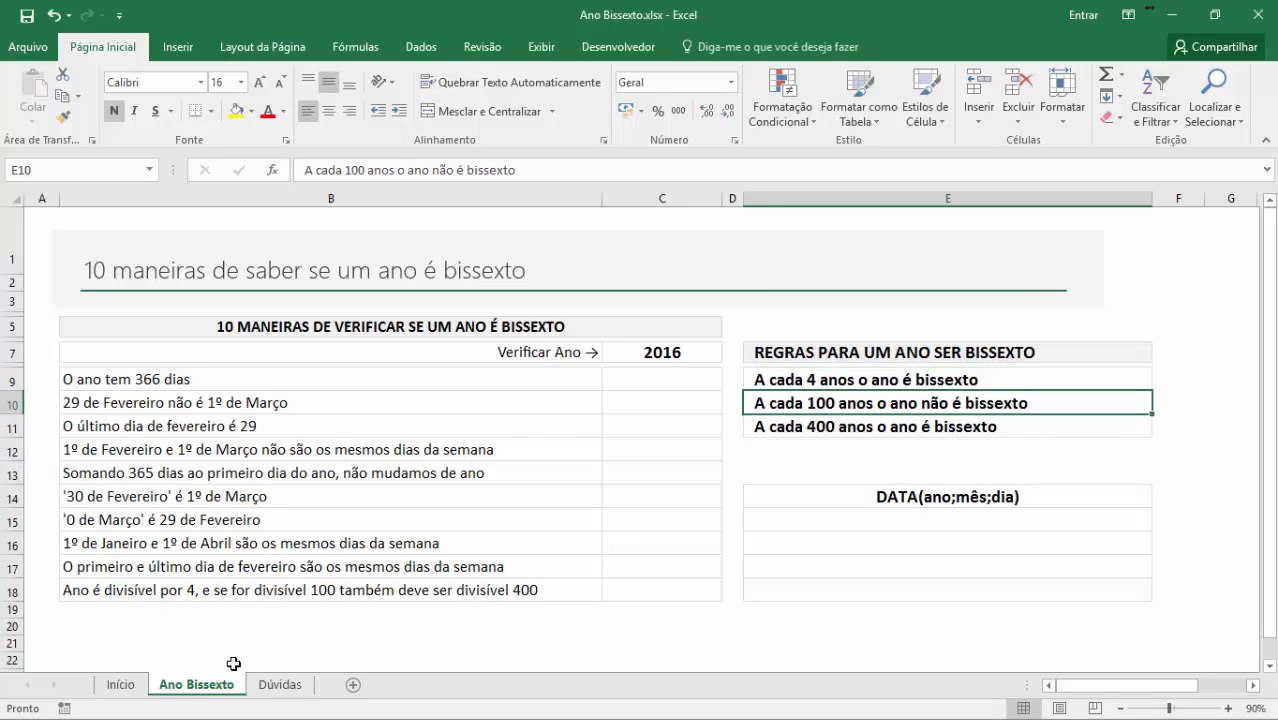
pyautogui.press('Down')
pyautogui.press('Up')
pyautogui.press('Up')
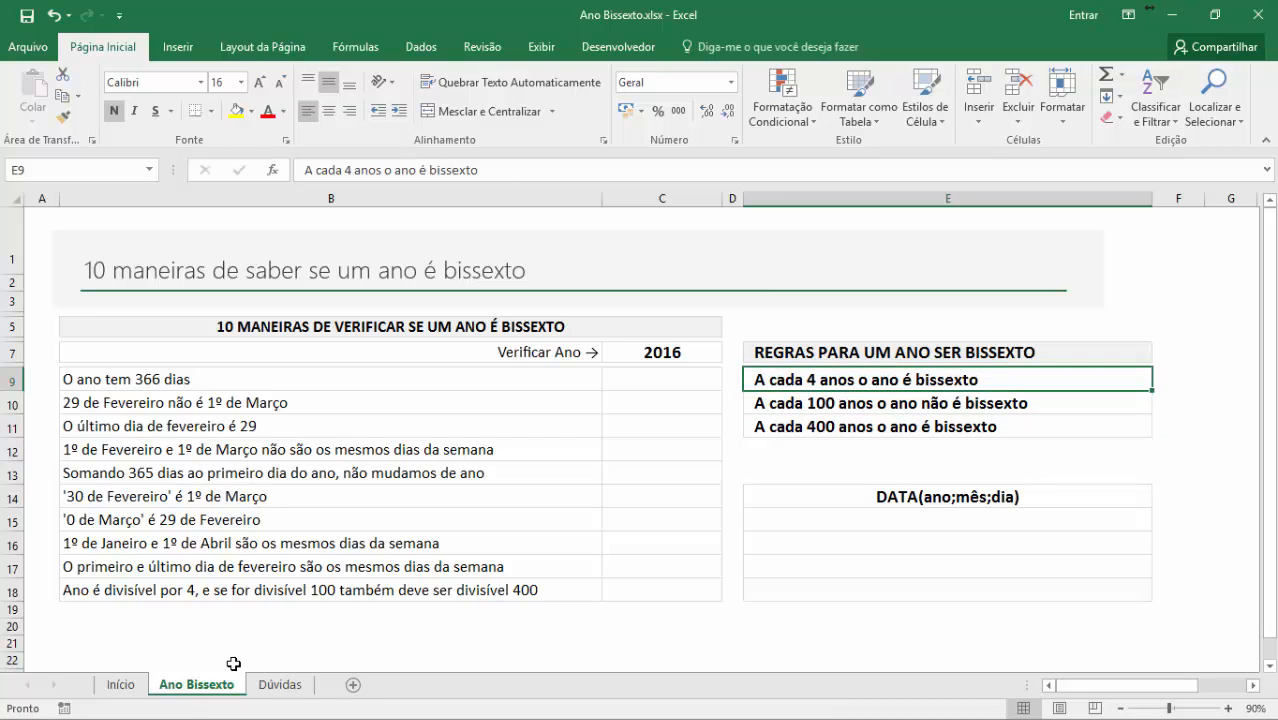
pyautogui.press('Down')
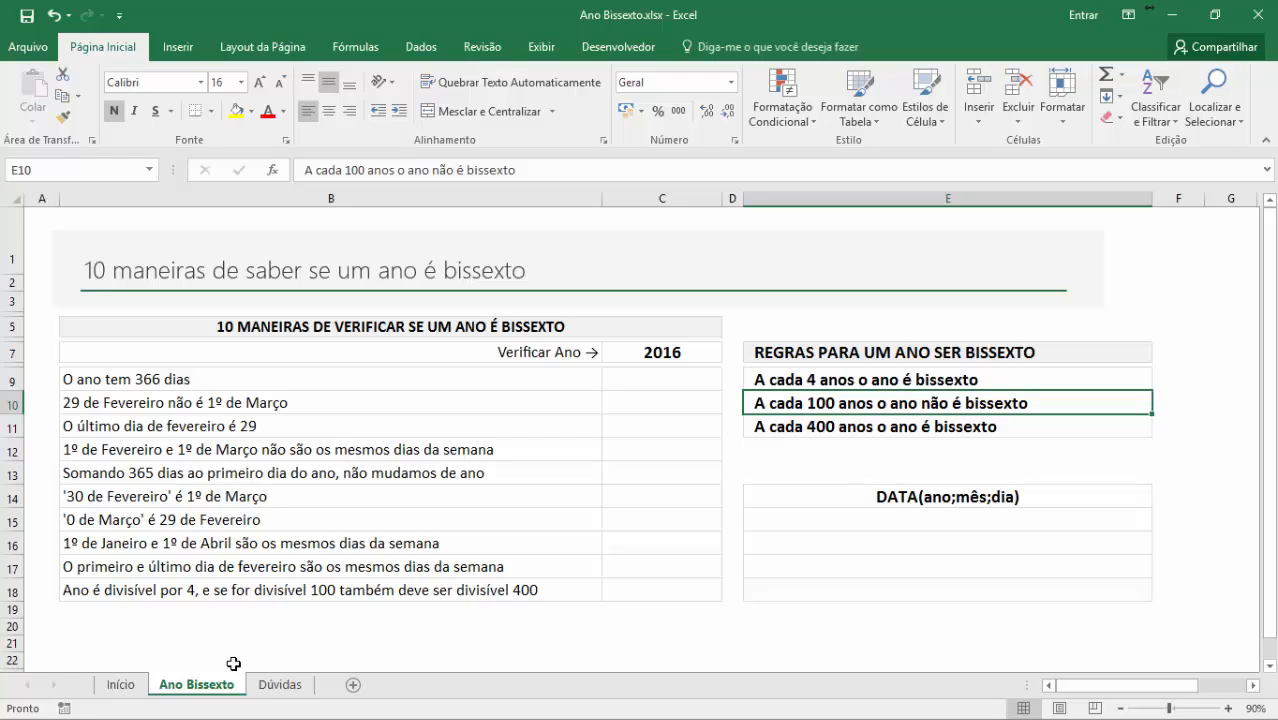
pyautogui.press('Down')
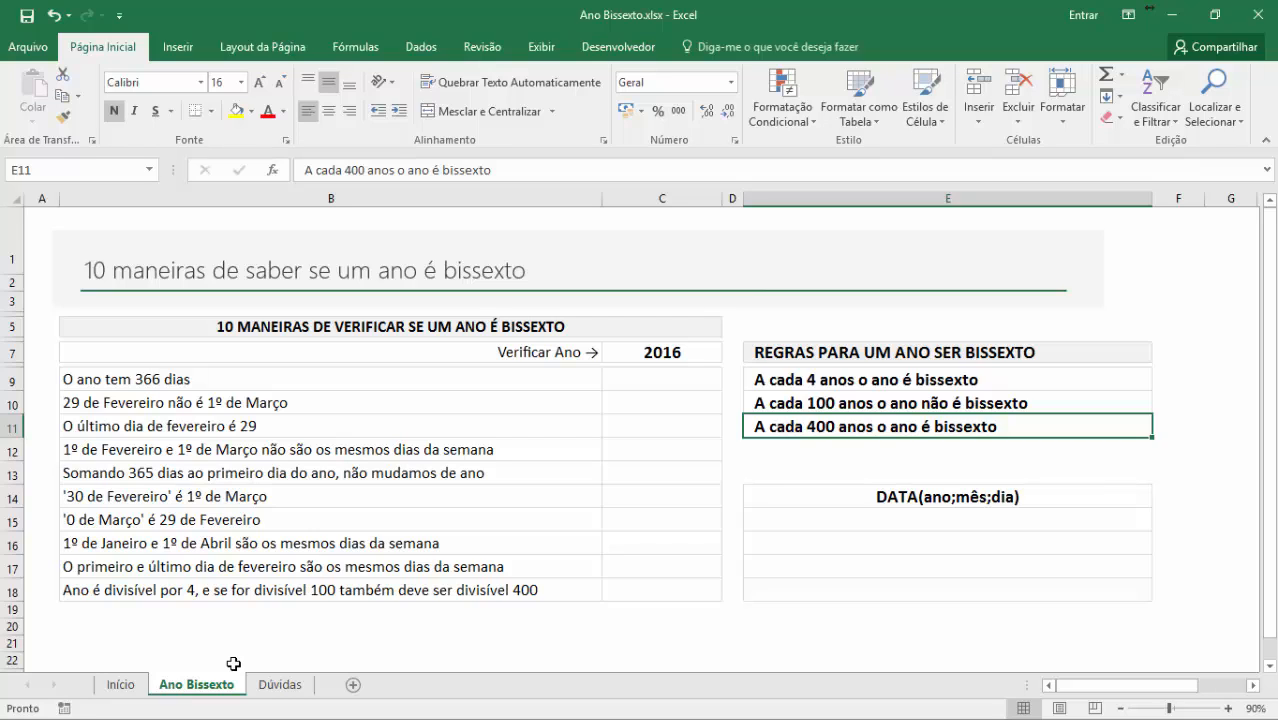
pyautogui.press('Up')
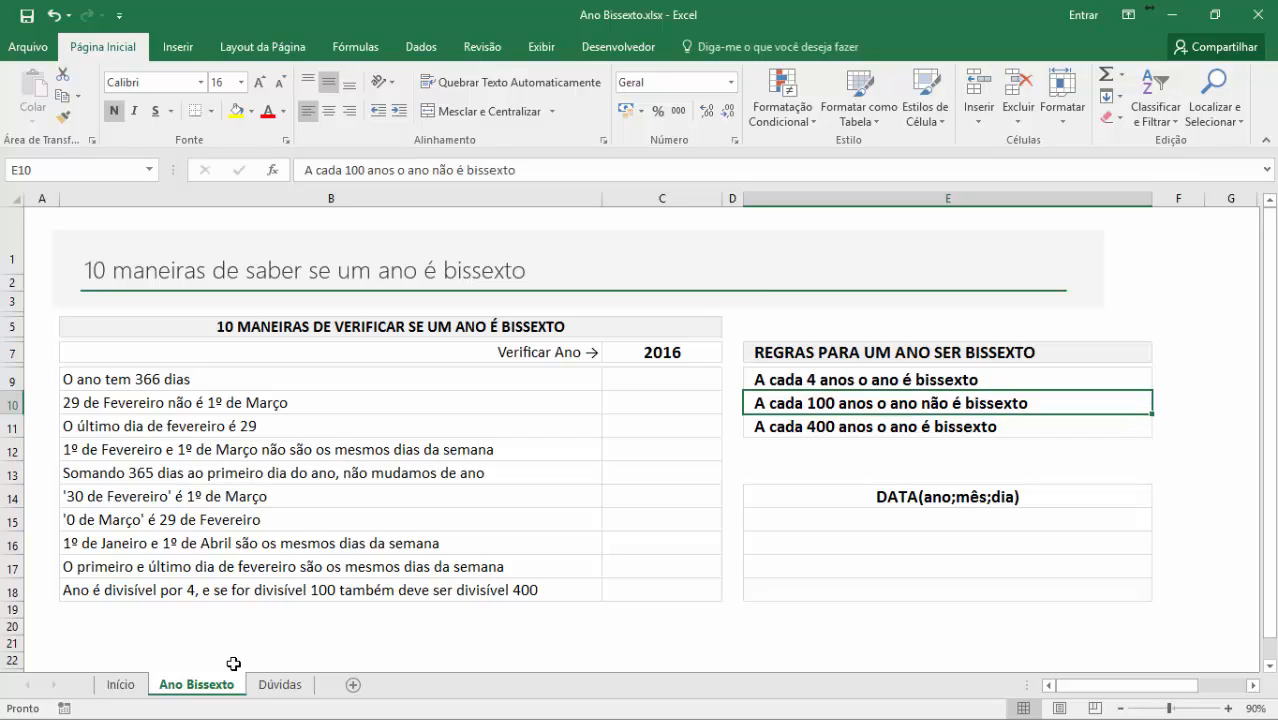
pyautogui.press('Up')
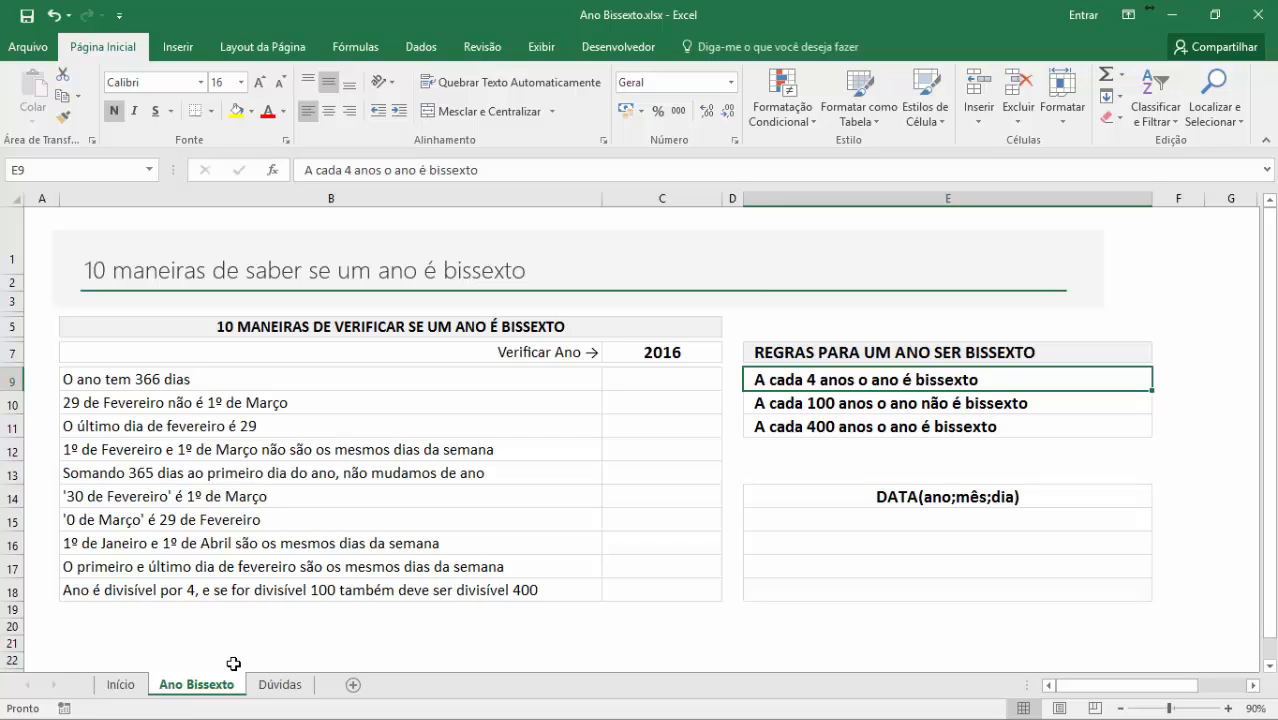
pyautogui.press('Down')
pyautogui.press('Down')
pyautogui.press('Up')
pyautogui.press('Up')
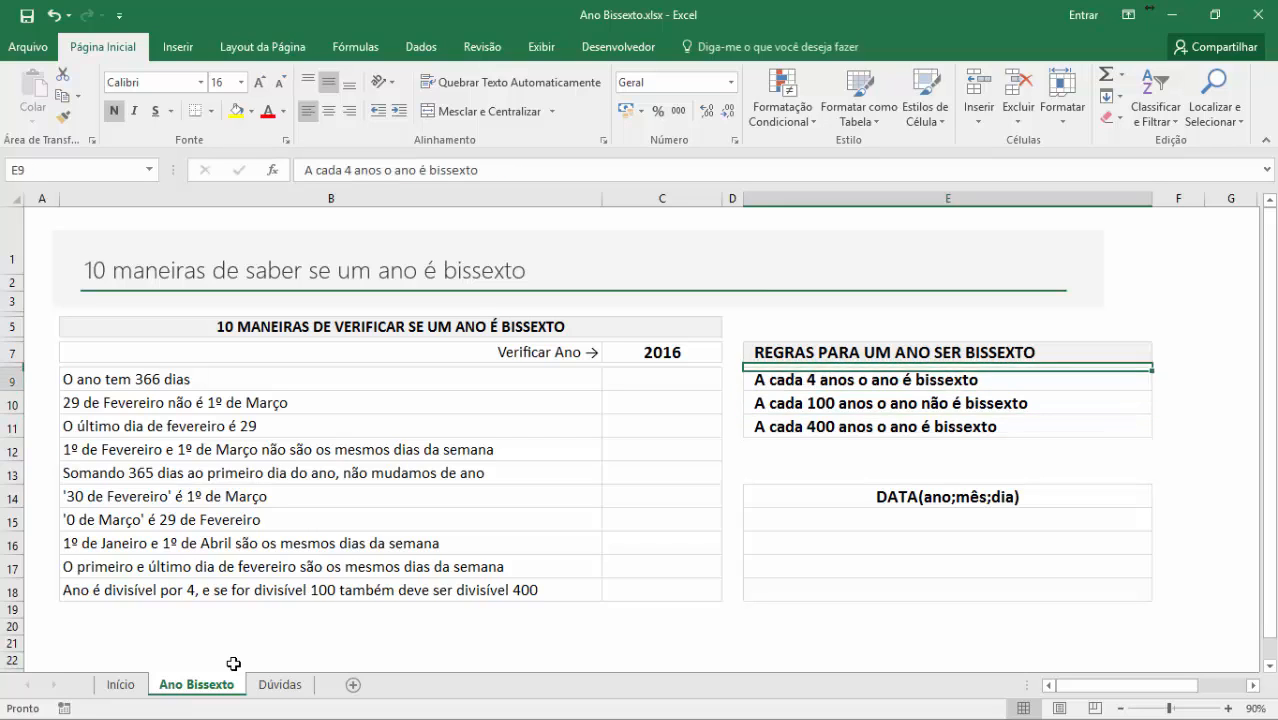
pyautogui.press('Down')
pyautogui.press('Down')
pyautogui.press('Up')
pyautogui.press('Up')
pyautogui.press('Down')
pyautogui.press('Down')
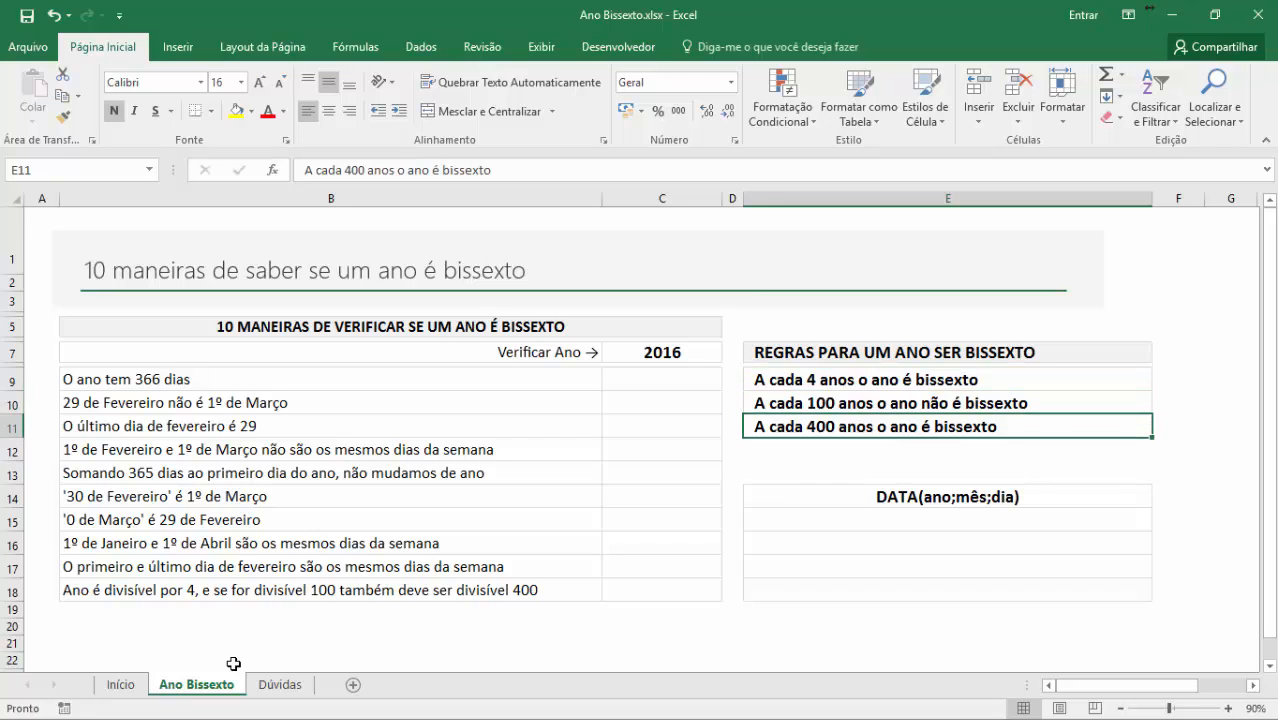
pyautogui.press('Up')
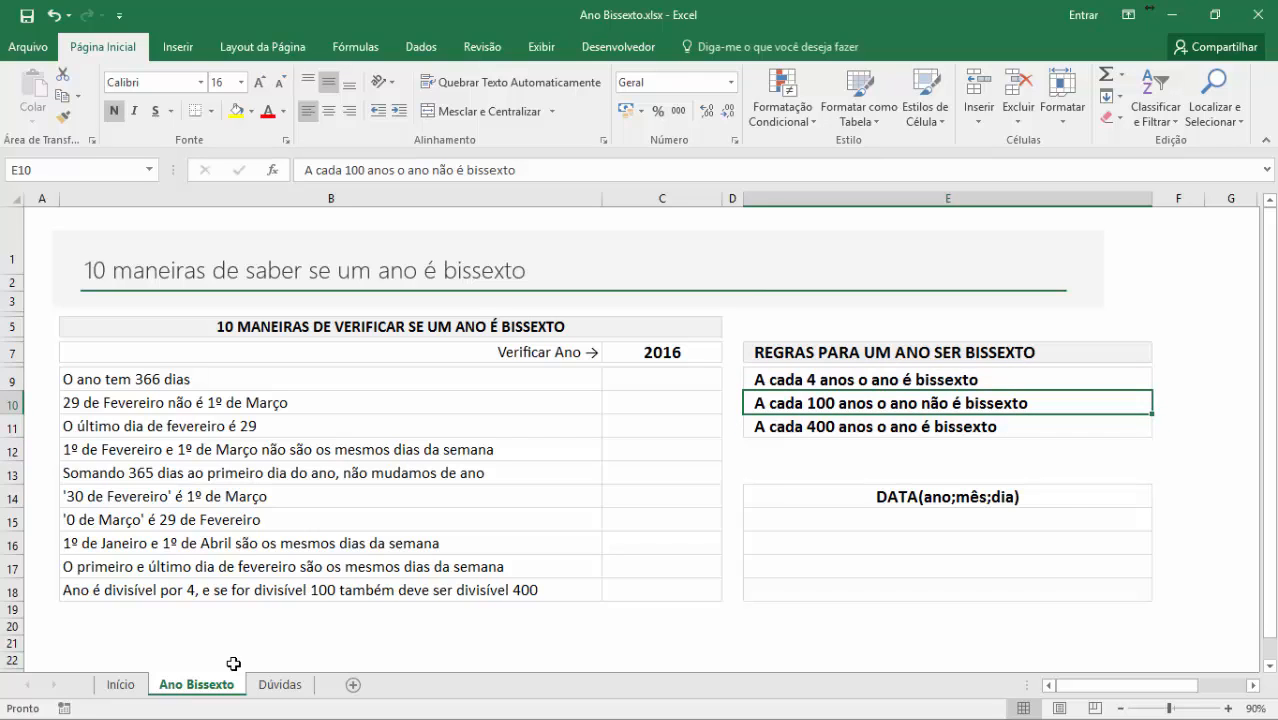
pyautogui.press('Up')
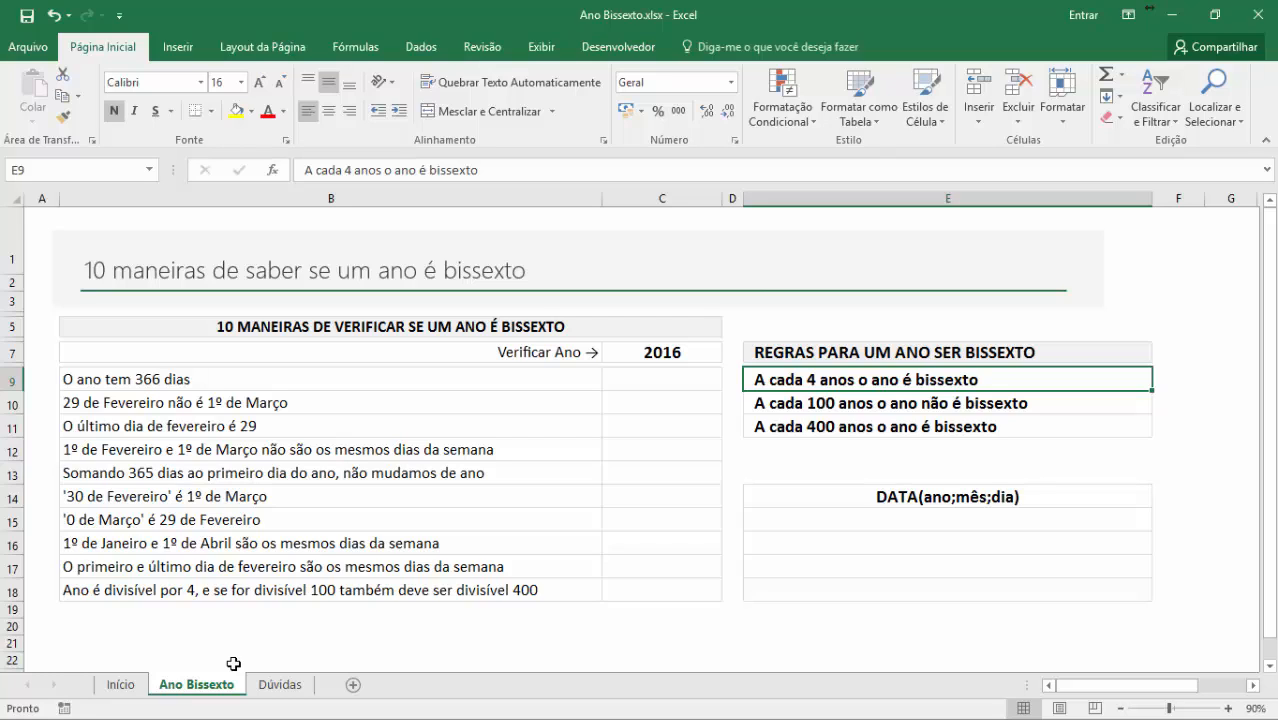
# - Examine the result cells beside the first verification methods, the year cell's defined name and the DATA function syntax in E14
pyautogui.press('Left')
pyautogui.press('Left')
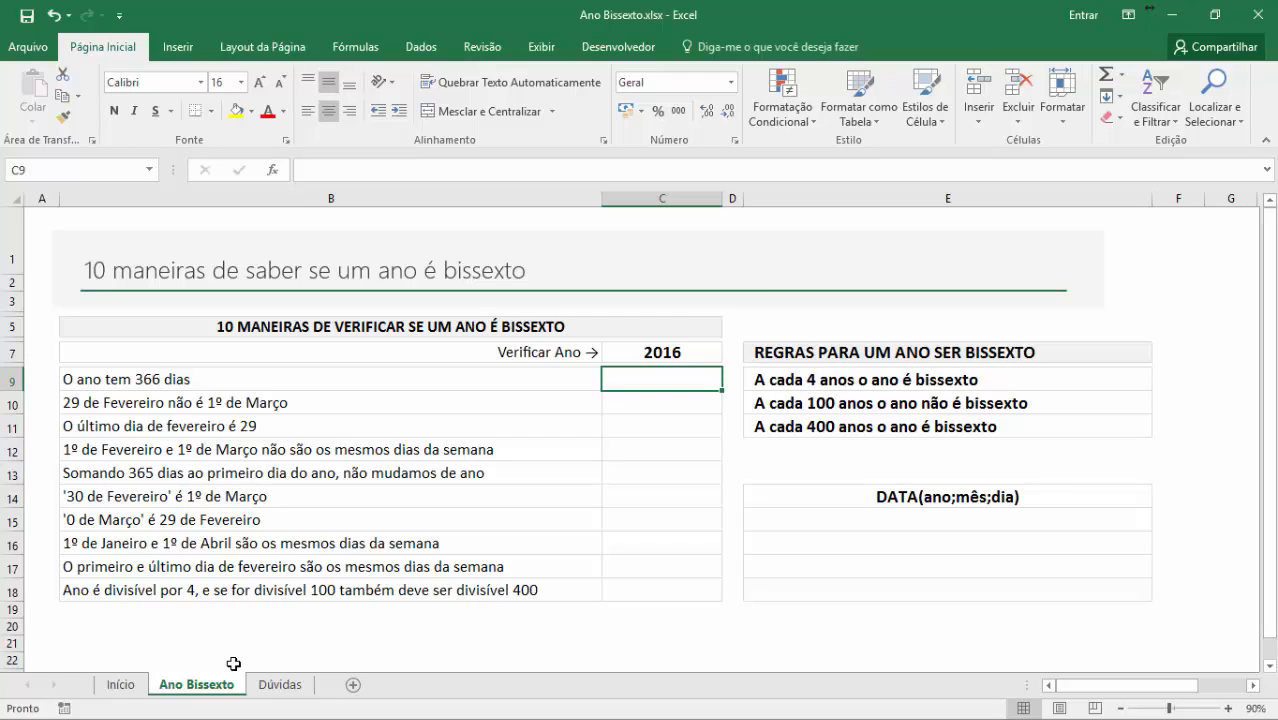
pyautogui.press('Right')
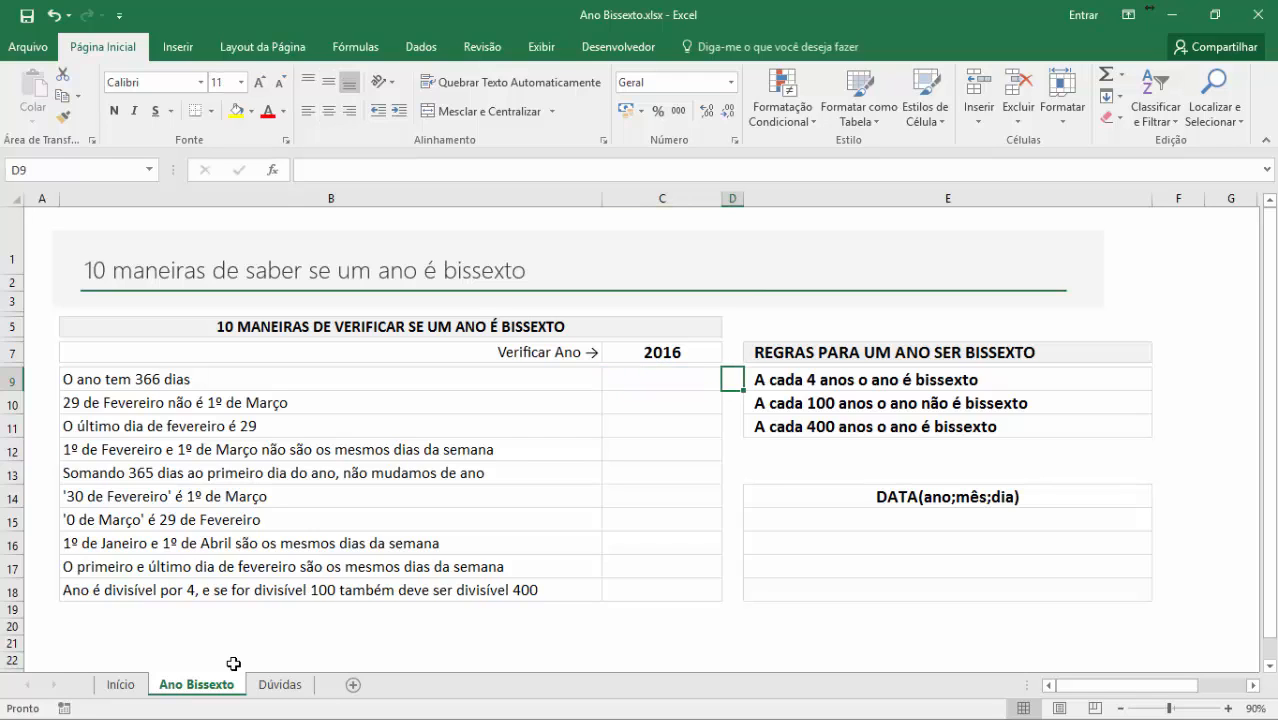
pyautogui.press('Right')
pyautogui.press('Down')
pyautogui.press('Down')
pyautogui.press('Up')
pyautogui.press('Up')
pyautogui.press('Left')
pyautogui.press('Left')
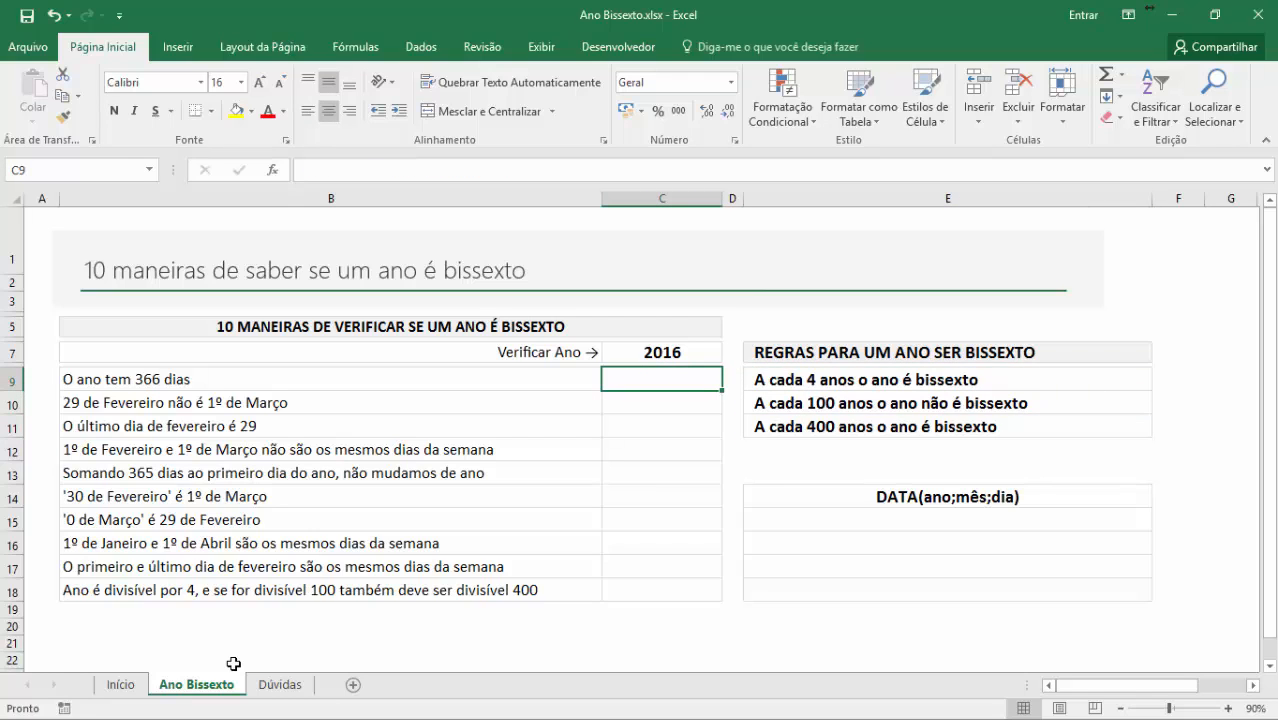
pyautogui.press('Down')
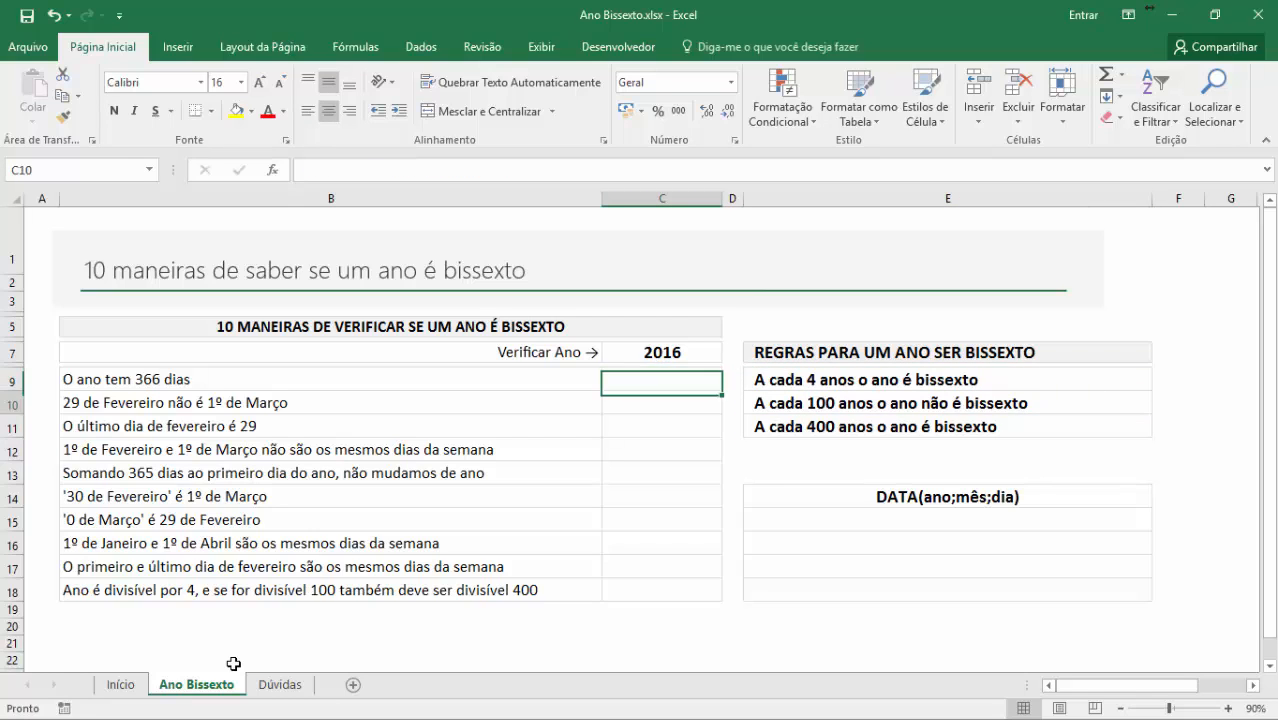
pyautogui.press('Down')
pyautogui.press('Up')
pyautogui.press('Up')
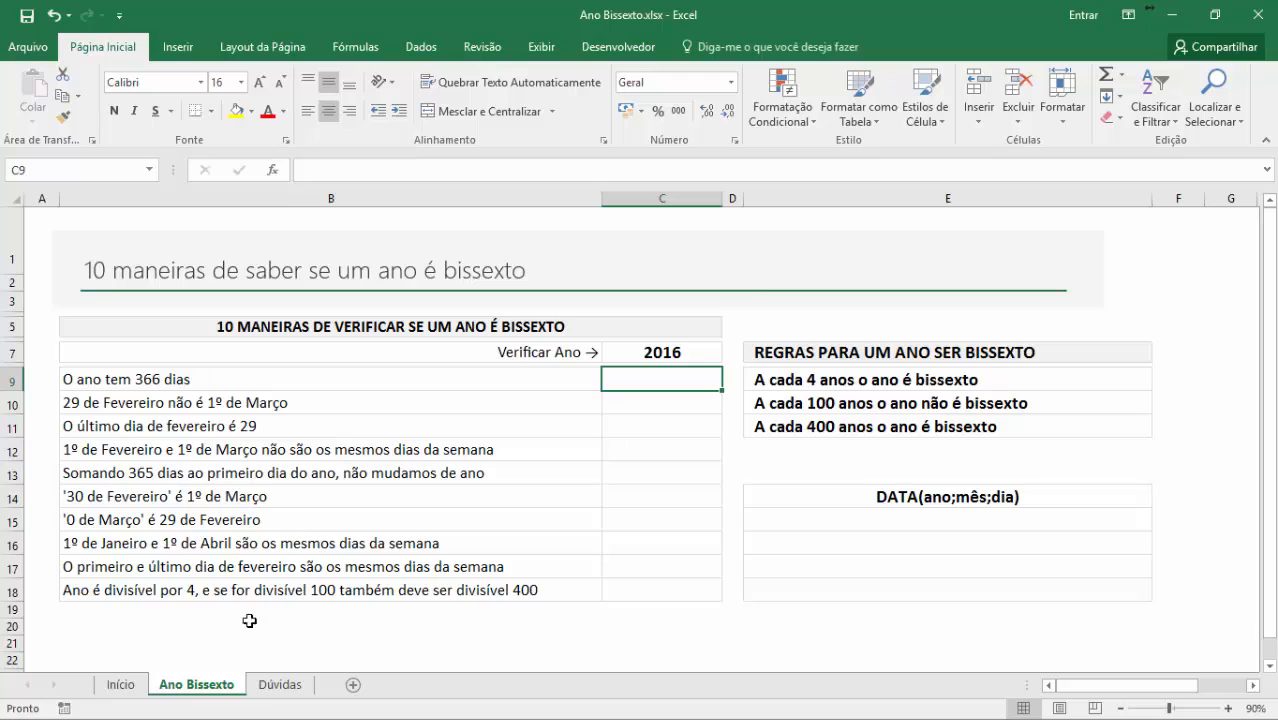
pyautogui.click(635, 354)
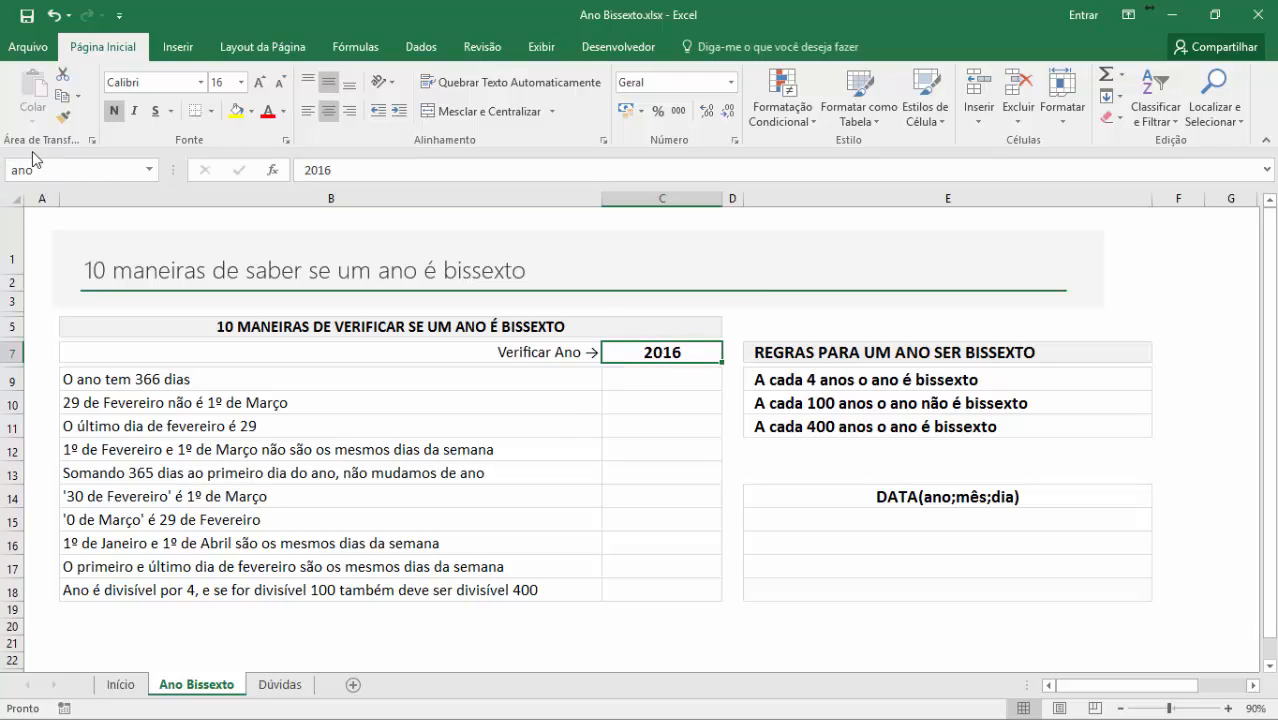
pyautogui.click(657, 378)
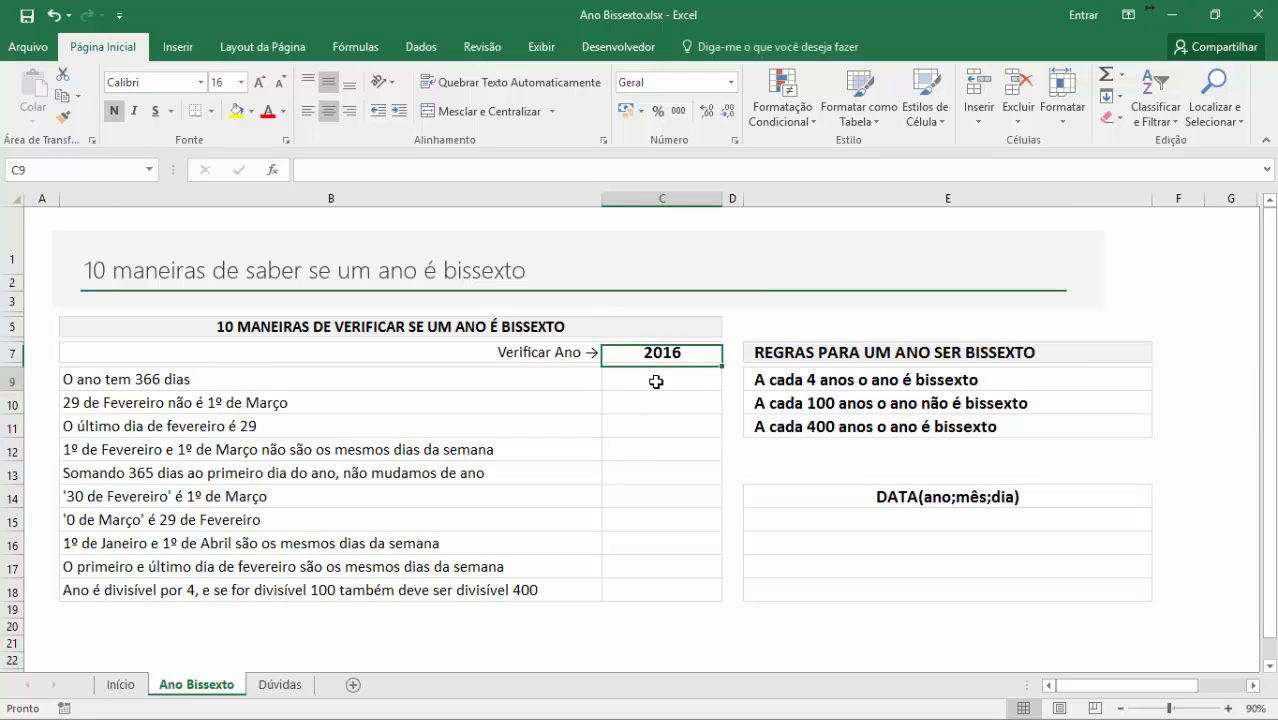
pyautogui.click(1006, 494)
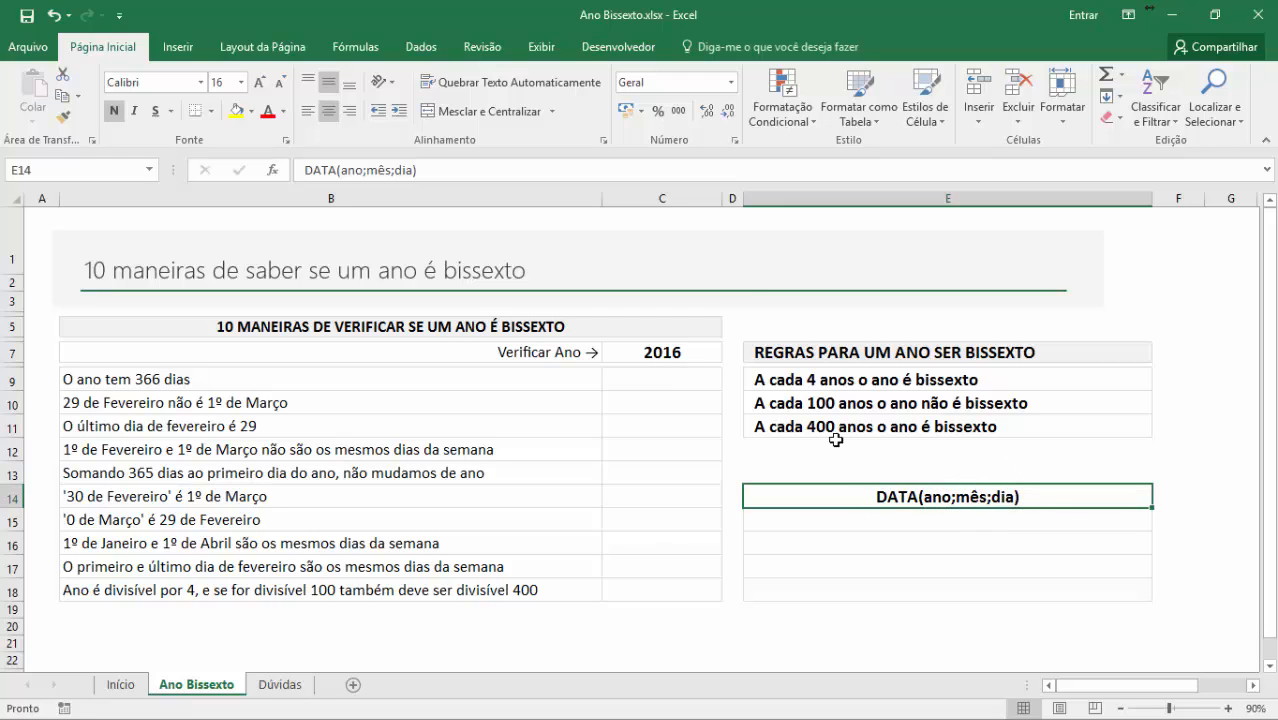
# - Enter the formula =DATA(ano+1;1;1) in C9 for the "O ano tem 366 dias" method
pyautogui.click(700, 382)
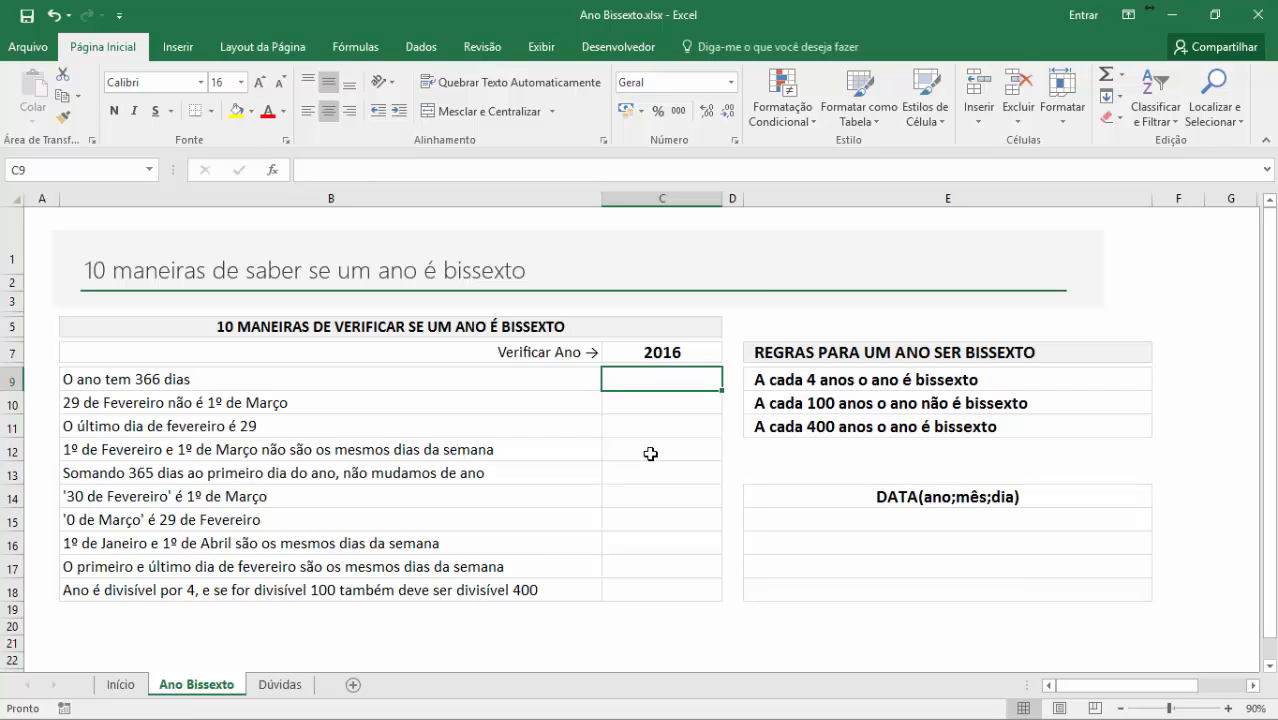
pyautogui.write('=DATA')
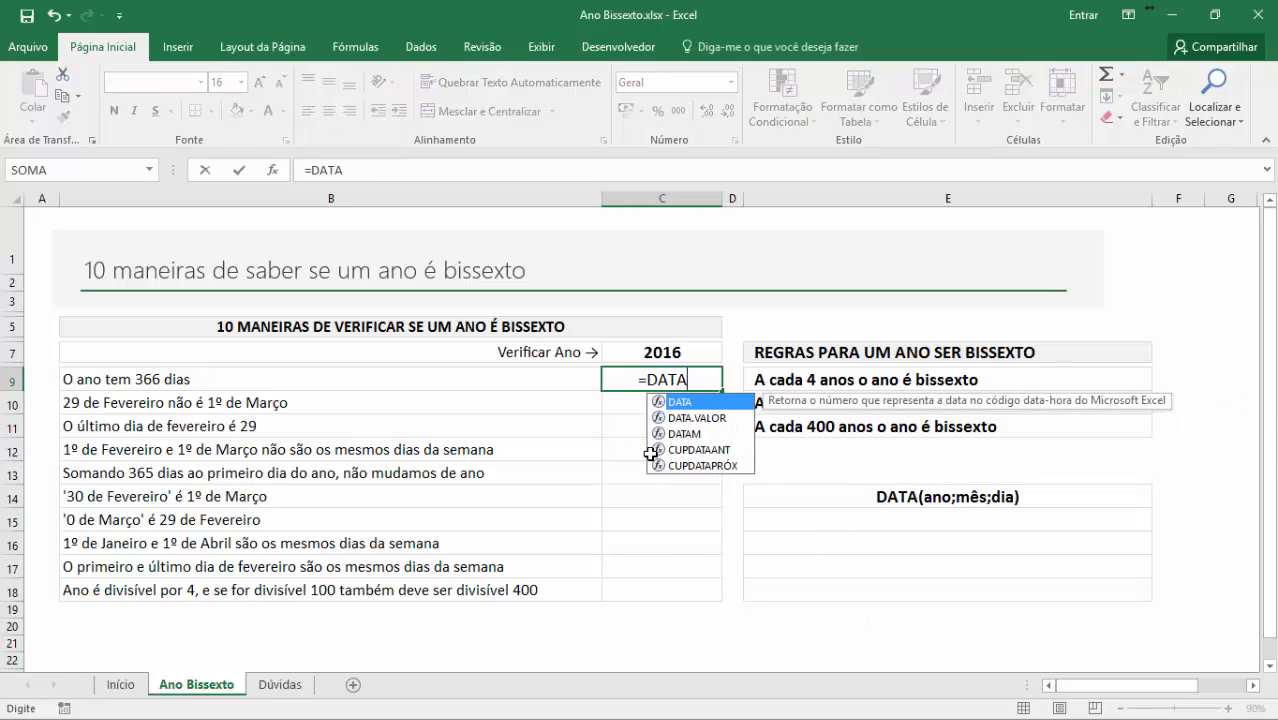
pyautogui.write('(')
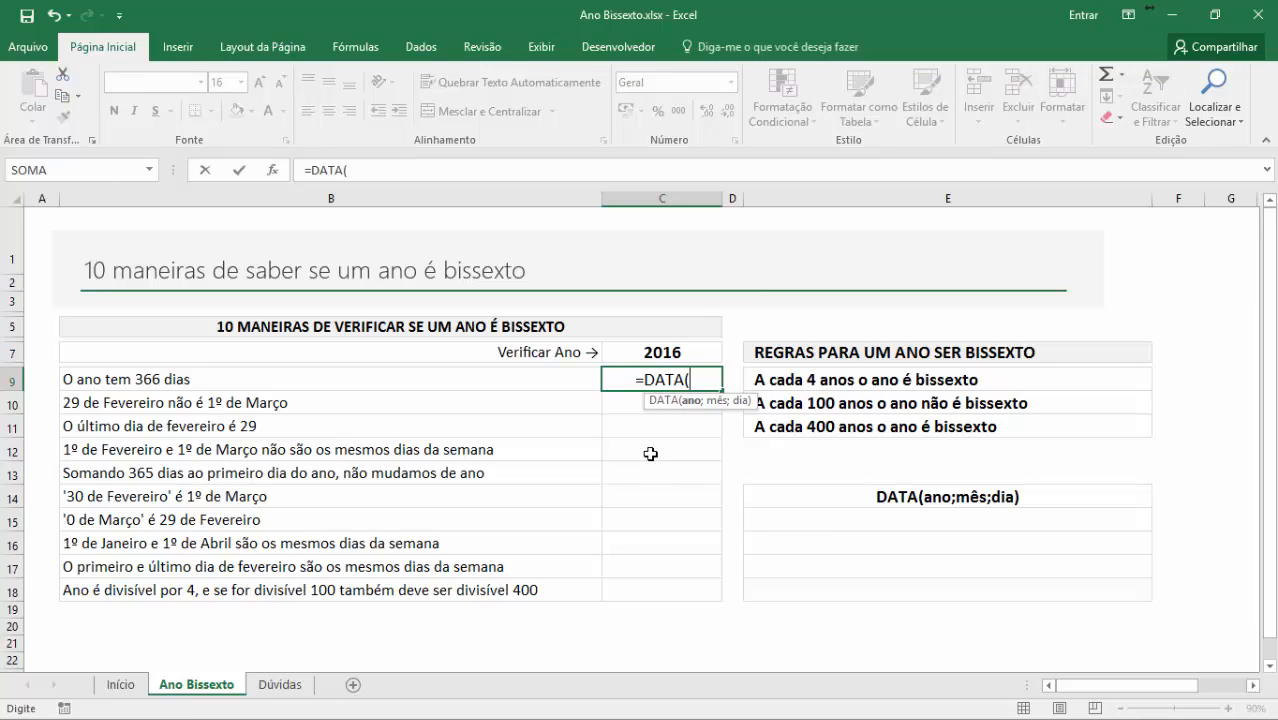
pyautogui.write('ano')
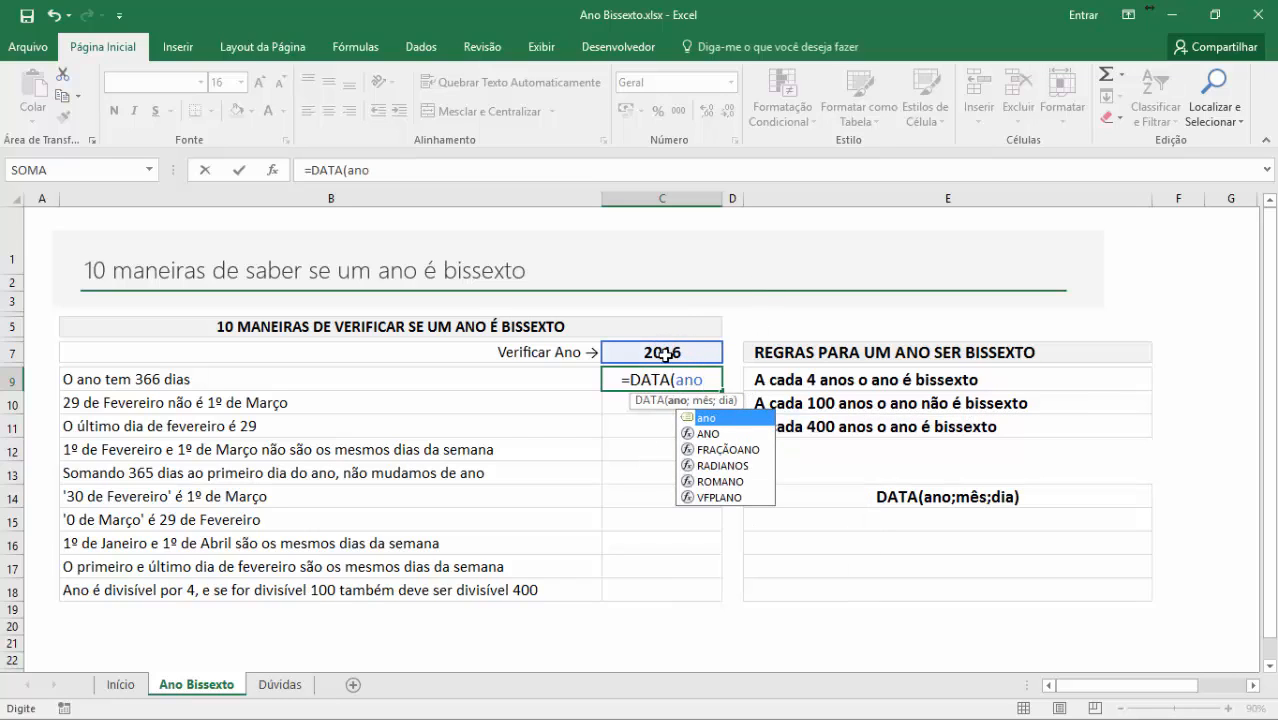
pyautogui.write('+1')
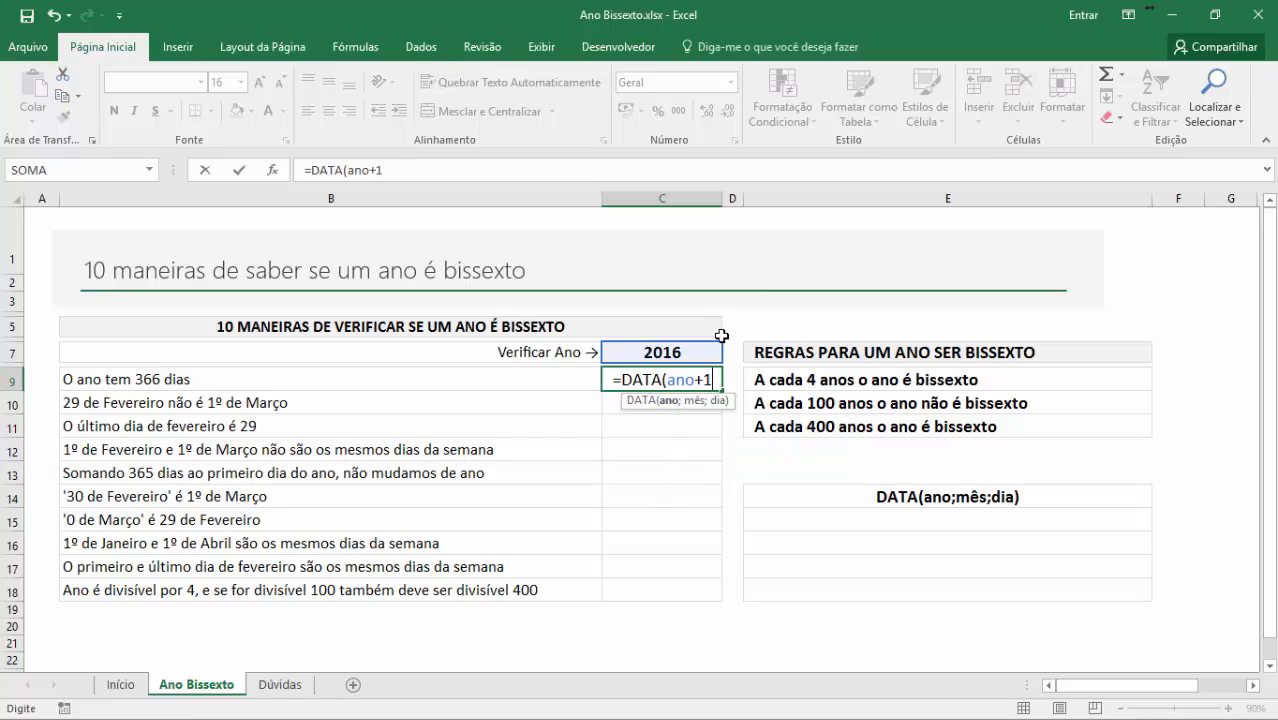
pyautogui.write(';')
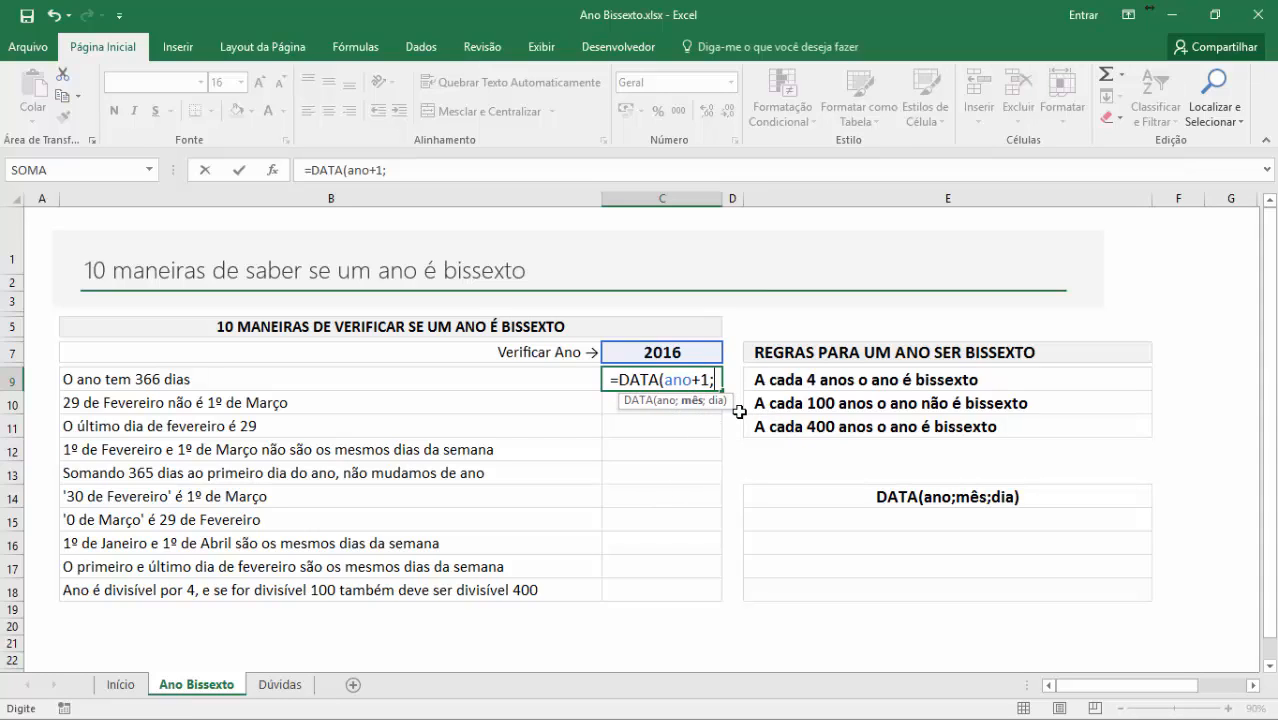
pyautogui.write('1;1')
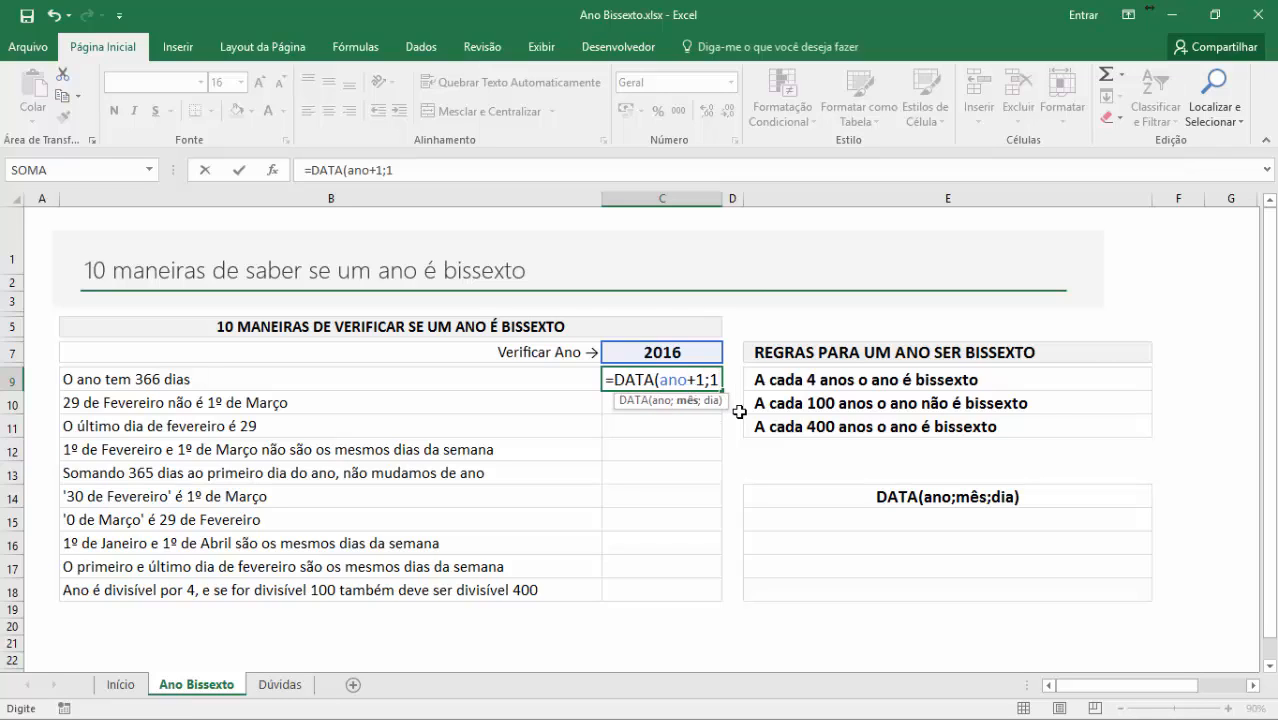
pyautogui.write(')')
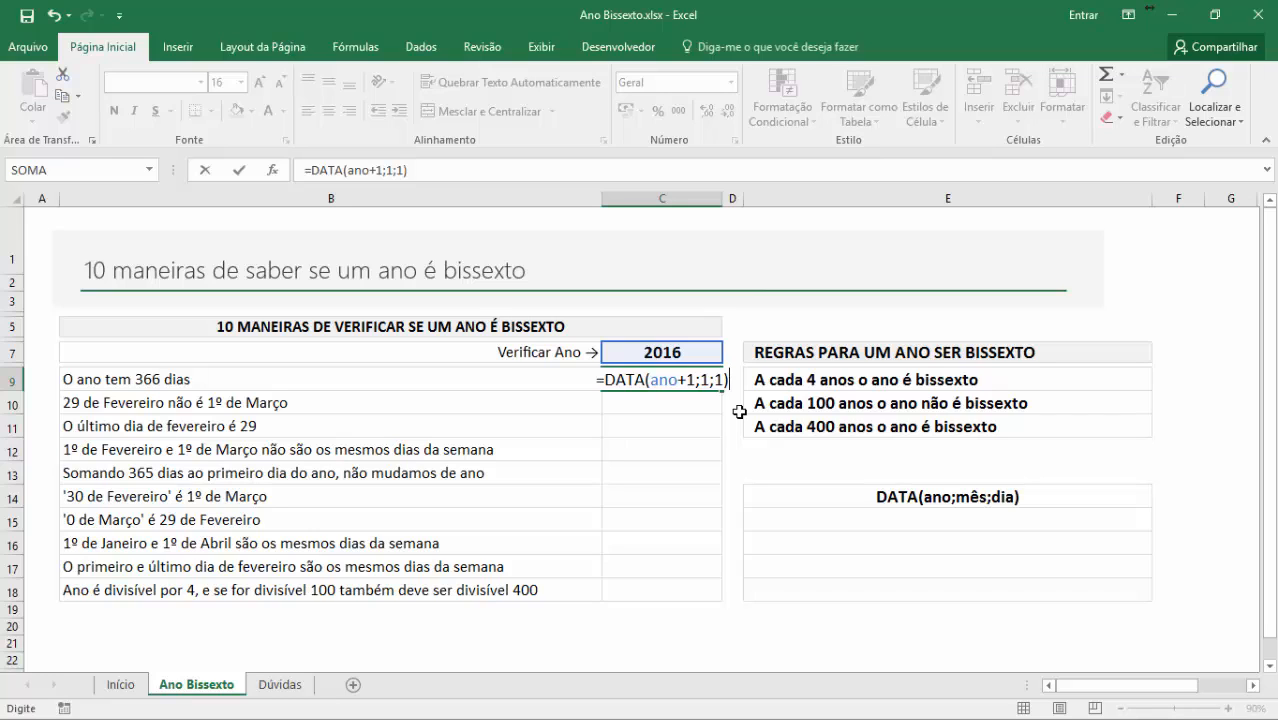
pyautogui.press('Return')
# - Extend the C9 formula to =DATA(ano+1;1;1)-DATA(ano;1;1) and set its number format to Geral
pyautogui.press('Up')
pyautogui.press('F2')
pyautogui.write('-')
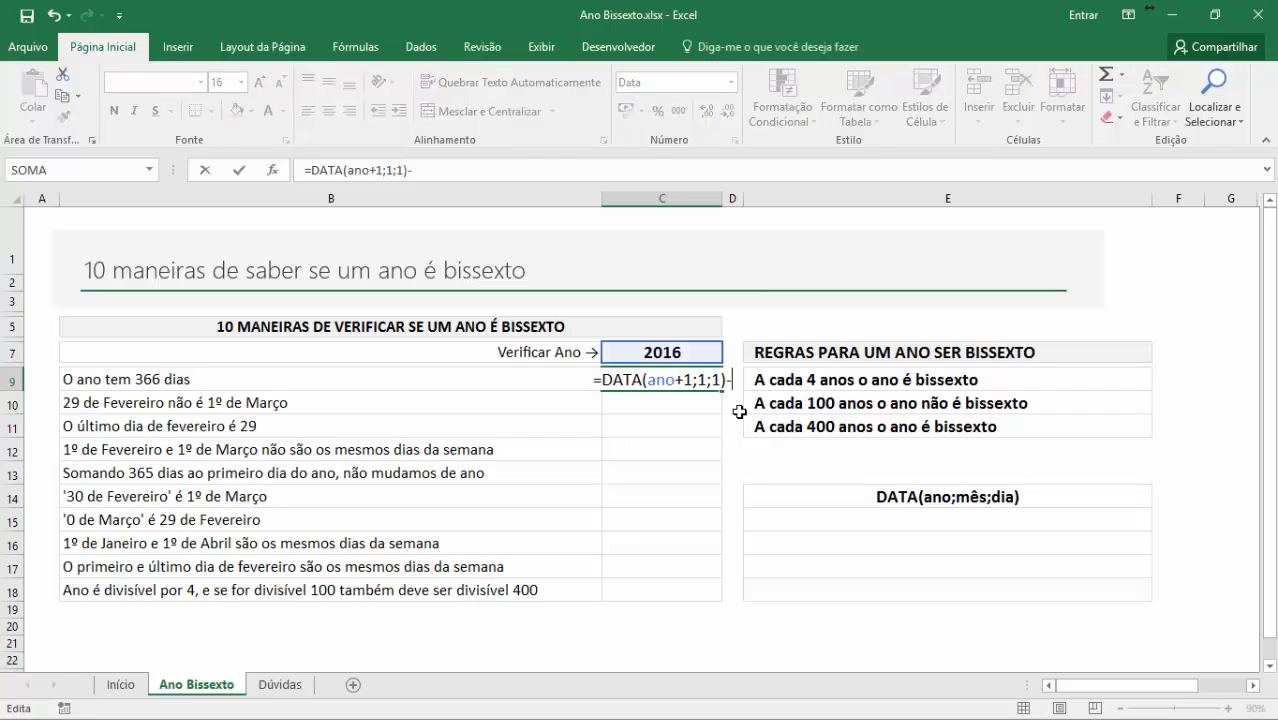
pyautogui.write('DATA(ano')
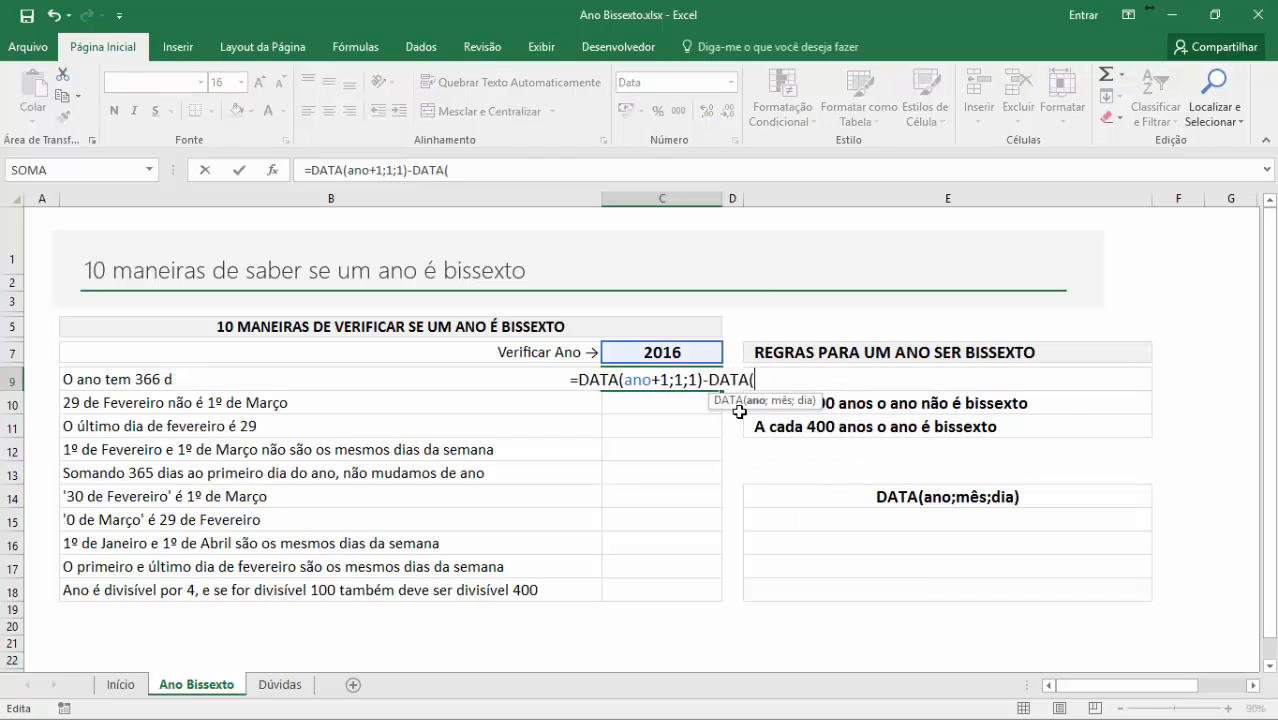
pyautogui.write(';1;1)')
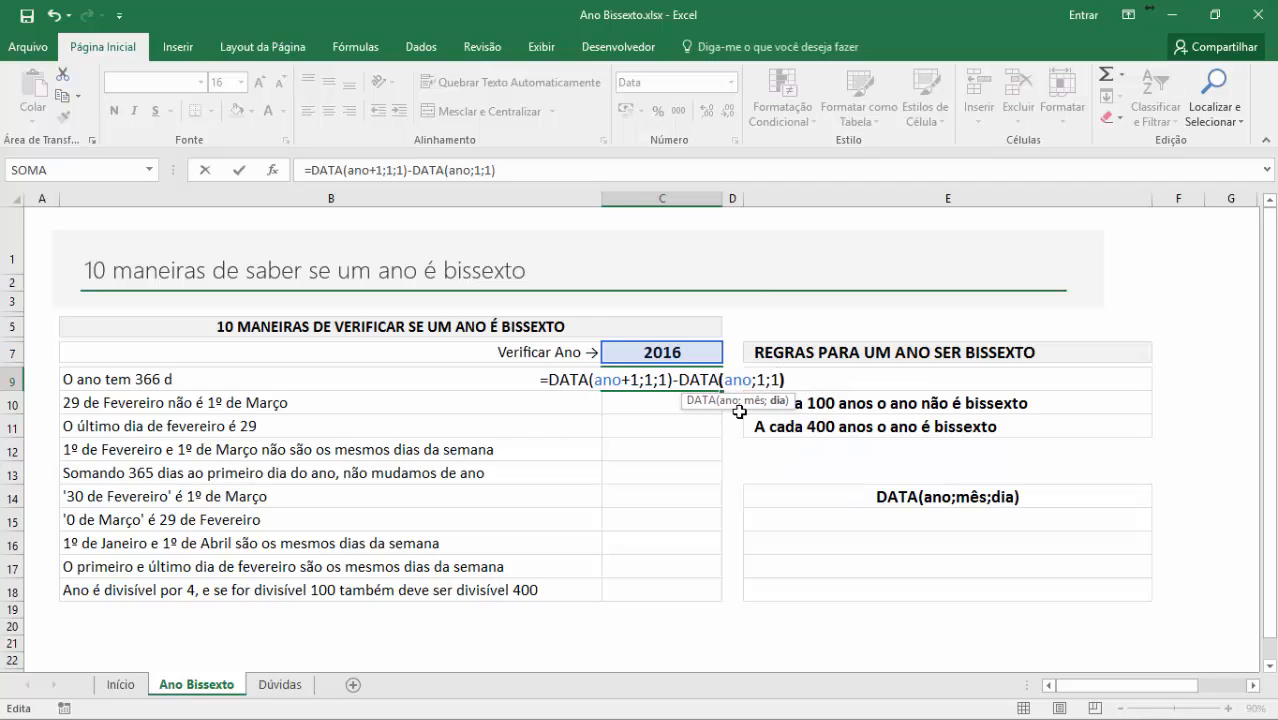
pyautogui.press('Return')
pyautogui.press('Up')
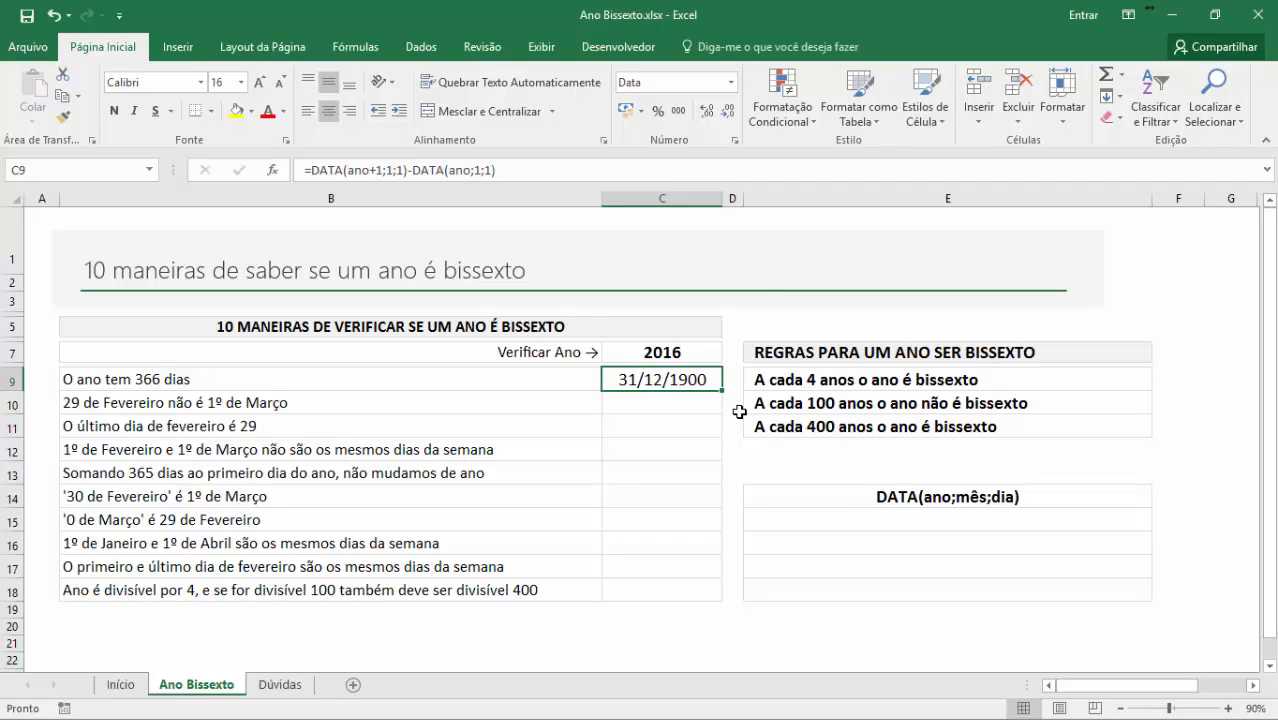
pyautogui.click(731, 82)
pyautogui.click(713, 117)
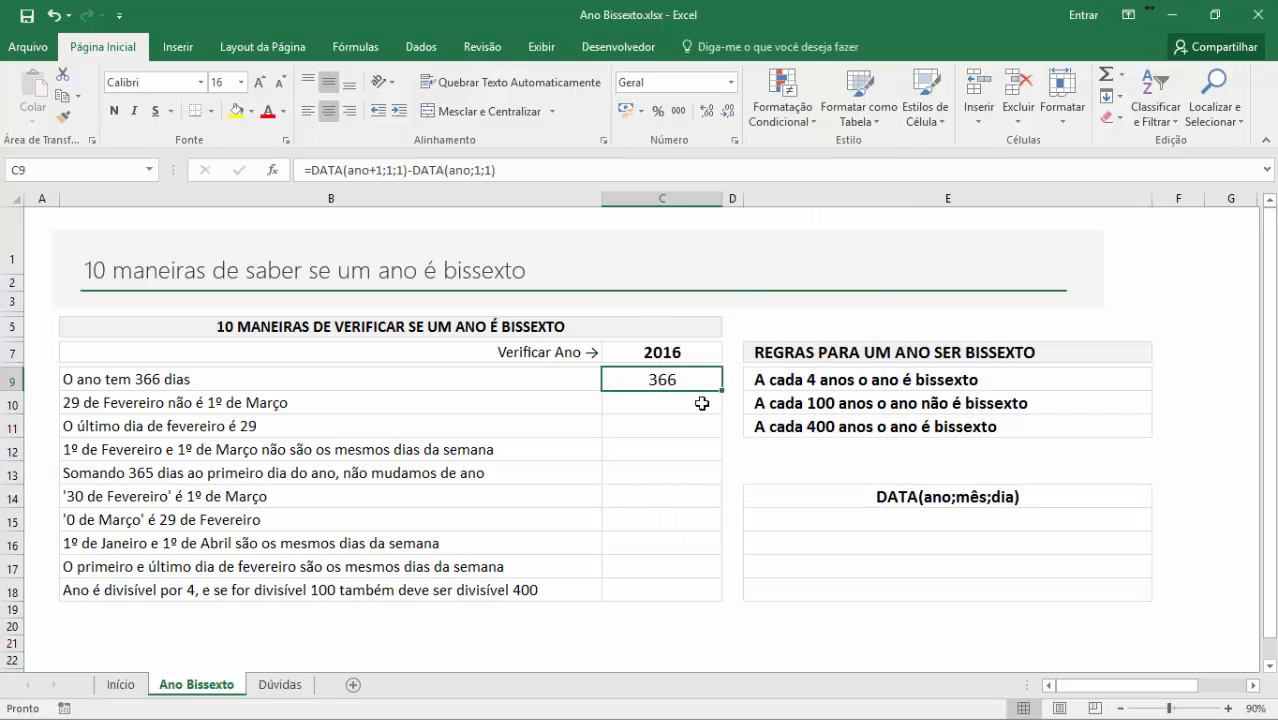
# - Set the year being verified in C7 to 2014
pyautogui.click(698, 350)
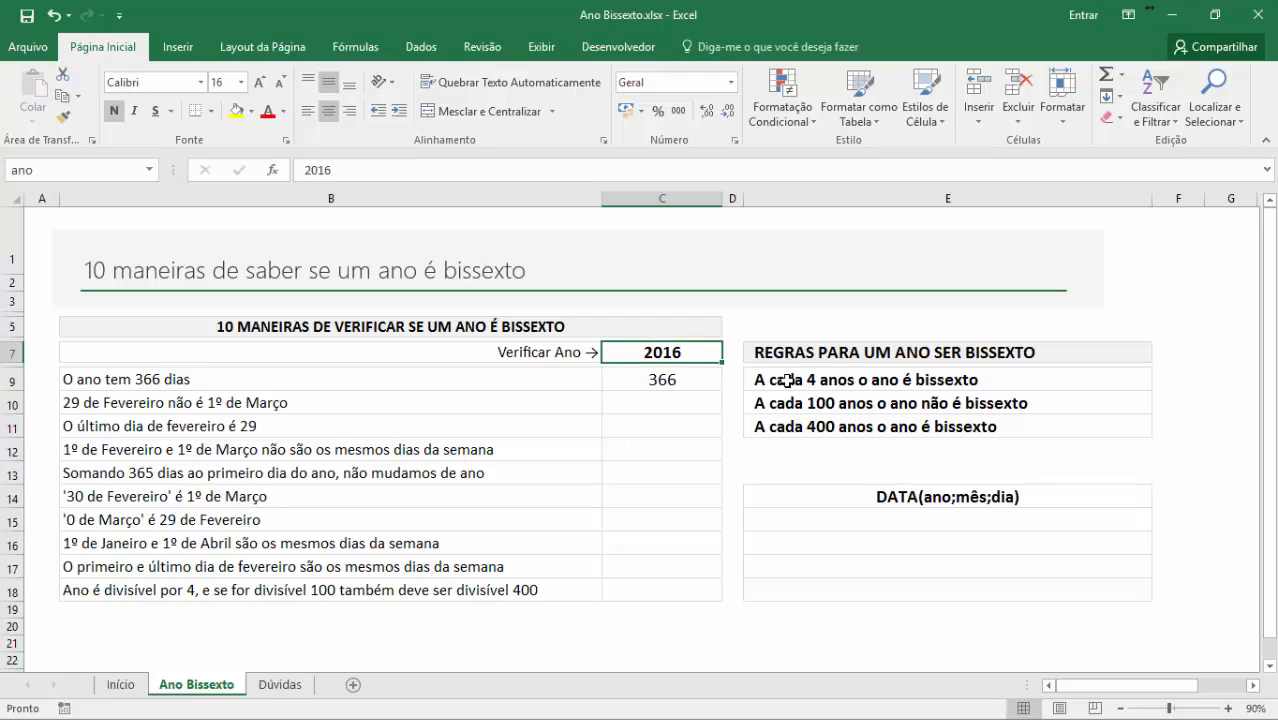
pyautogui.write('2014')
pyautogui.press('Return')
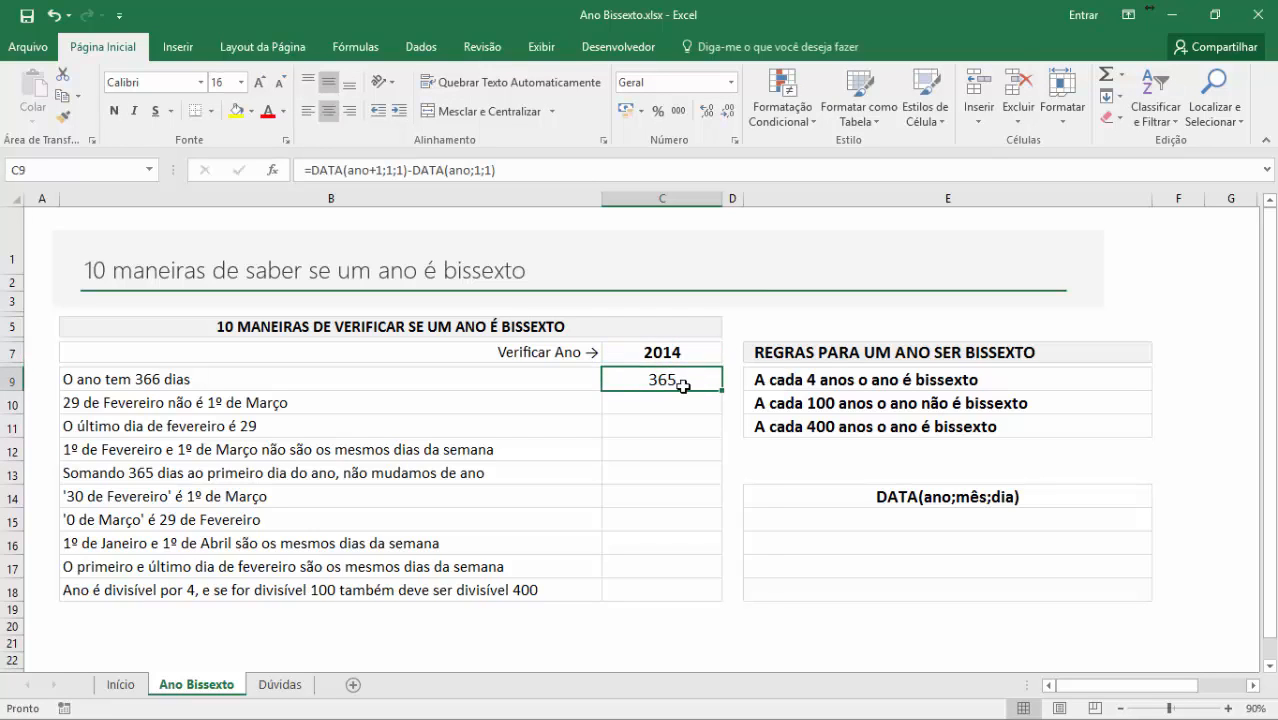
# - Set the year being verified in C7 to 2016
pyautogui.click(688, 350)
pyautogui.write('2016')
pyautogui.press('Return')
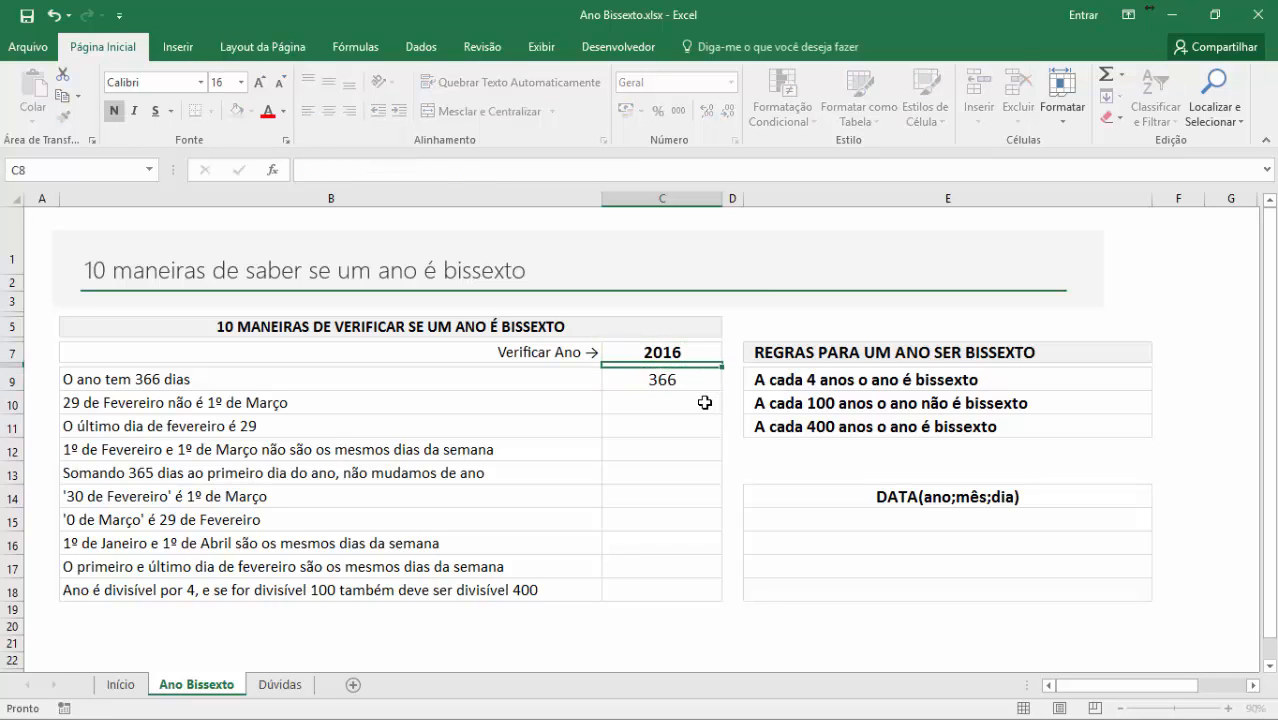
# - Extend the C9 formula with a comparison to 366, giving =DATA(ano+1;1;1)-DATA(ano;1;1)=366
pyautogui.press('F2')
pyautogui.write('=DATA(ano+1;1;1)-DATA(ano;1;1)=')
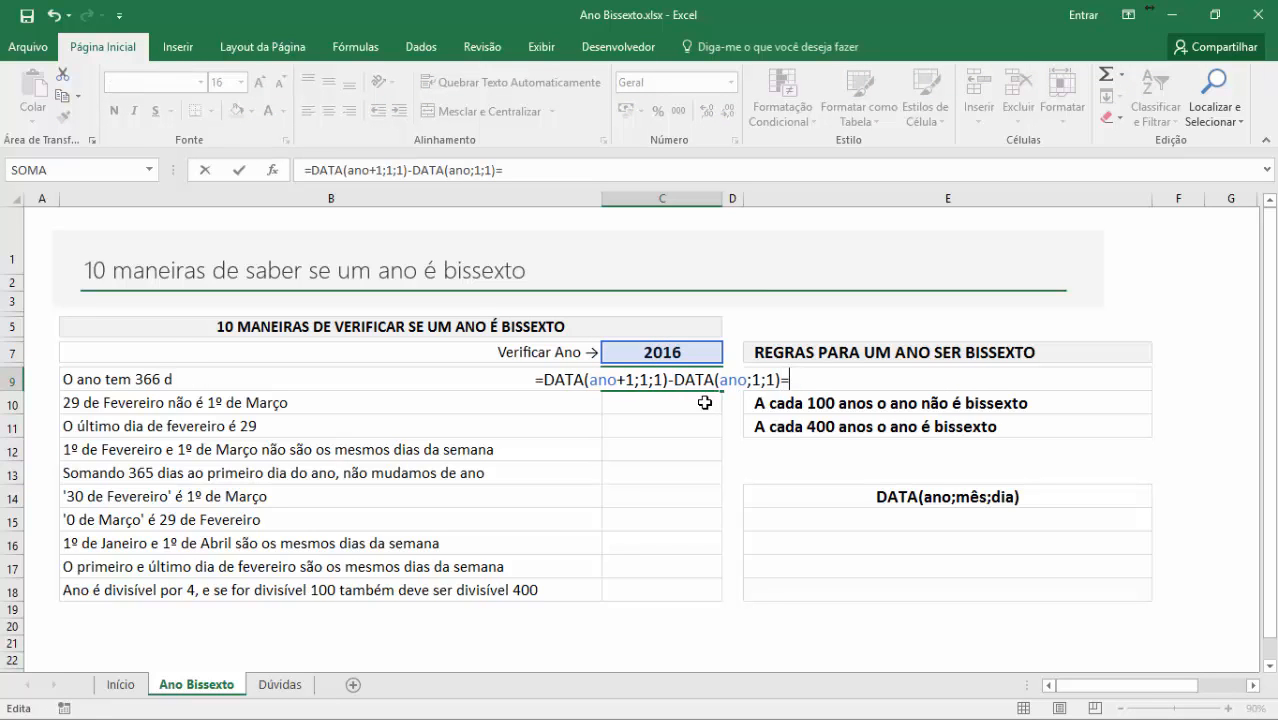
pyautogui.write('366')
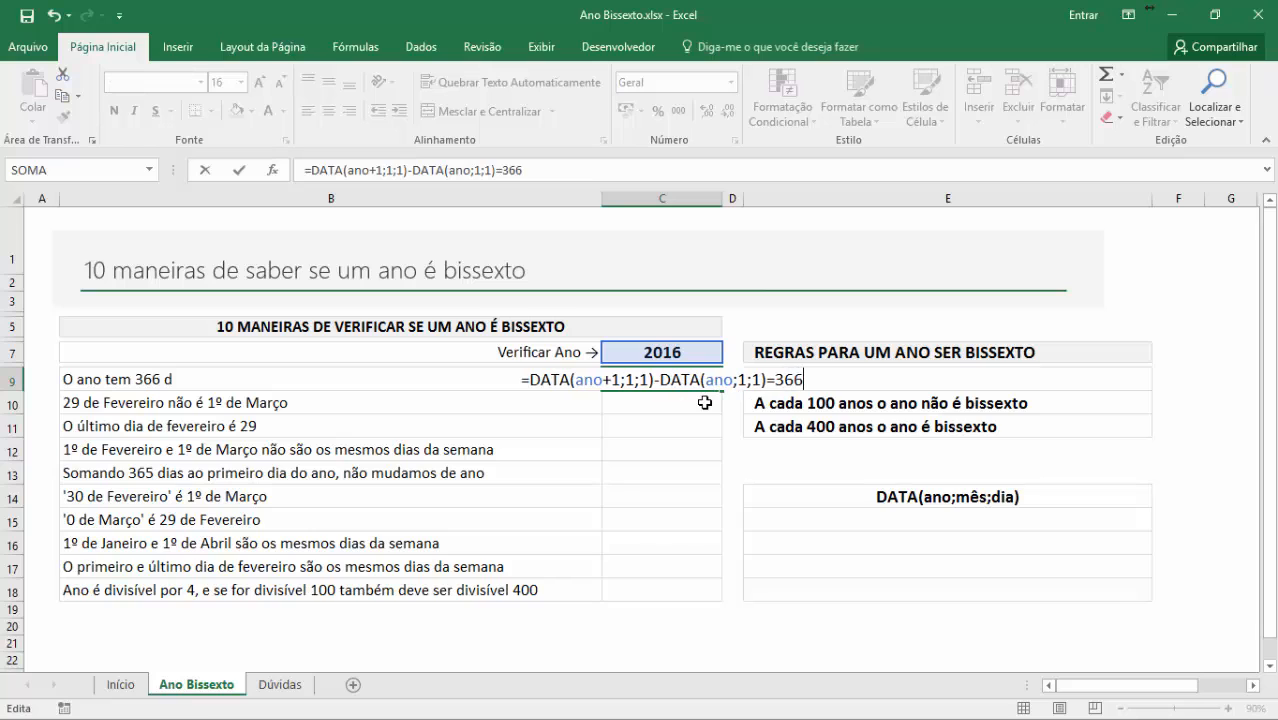
pyautogui.press('Return')
pyautogui.click(699, 378)
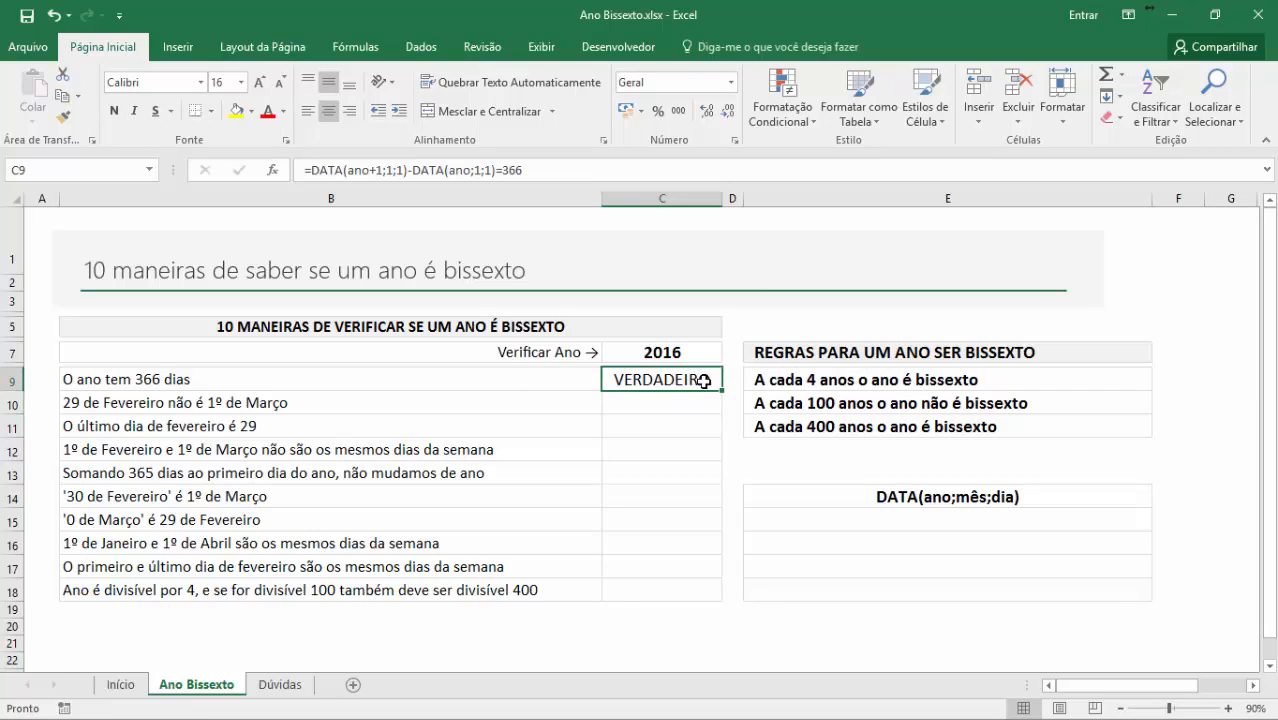
pyautogui.click(695, 405)
pyautogui.click(686, 427)
pyautogui.click(684, 449)
pyautogui.click(682, 473)
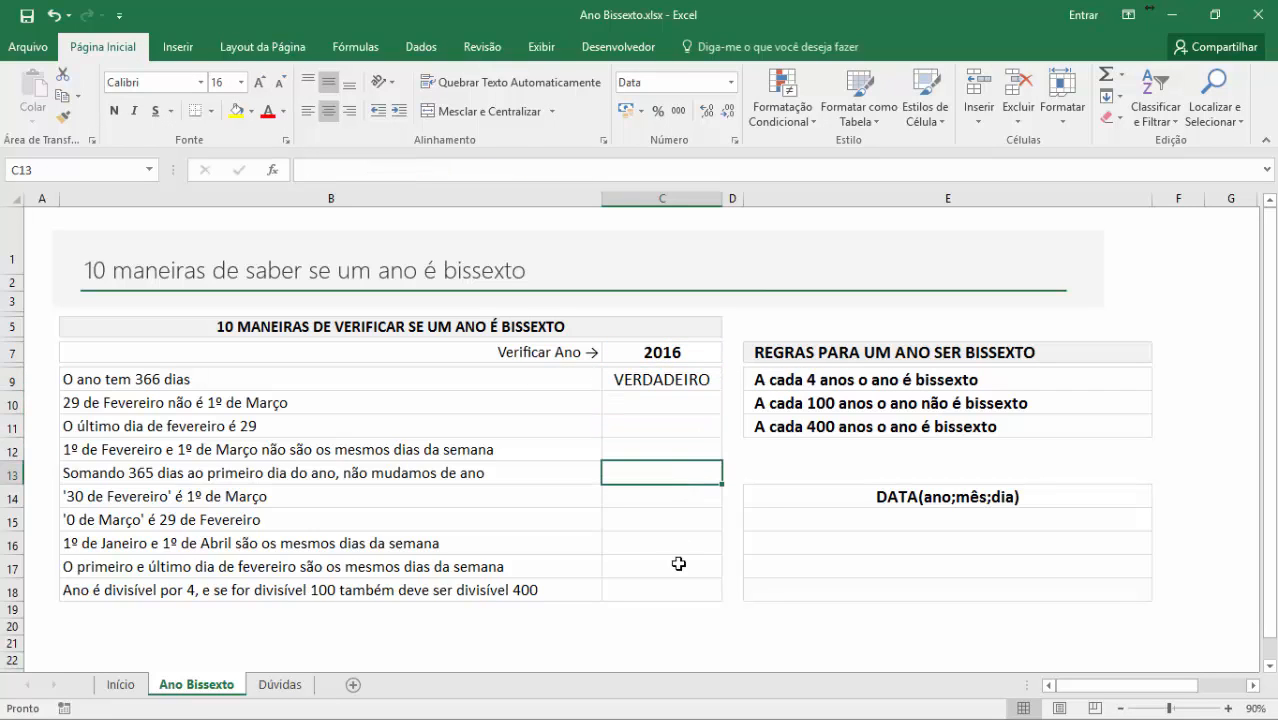
# - Enter the formula =DATA(ano;2;29) in C10 for the "29 de Fevereiro não é 1º de Março" method
pyautogui.click(658, 408)
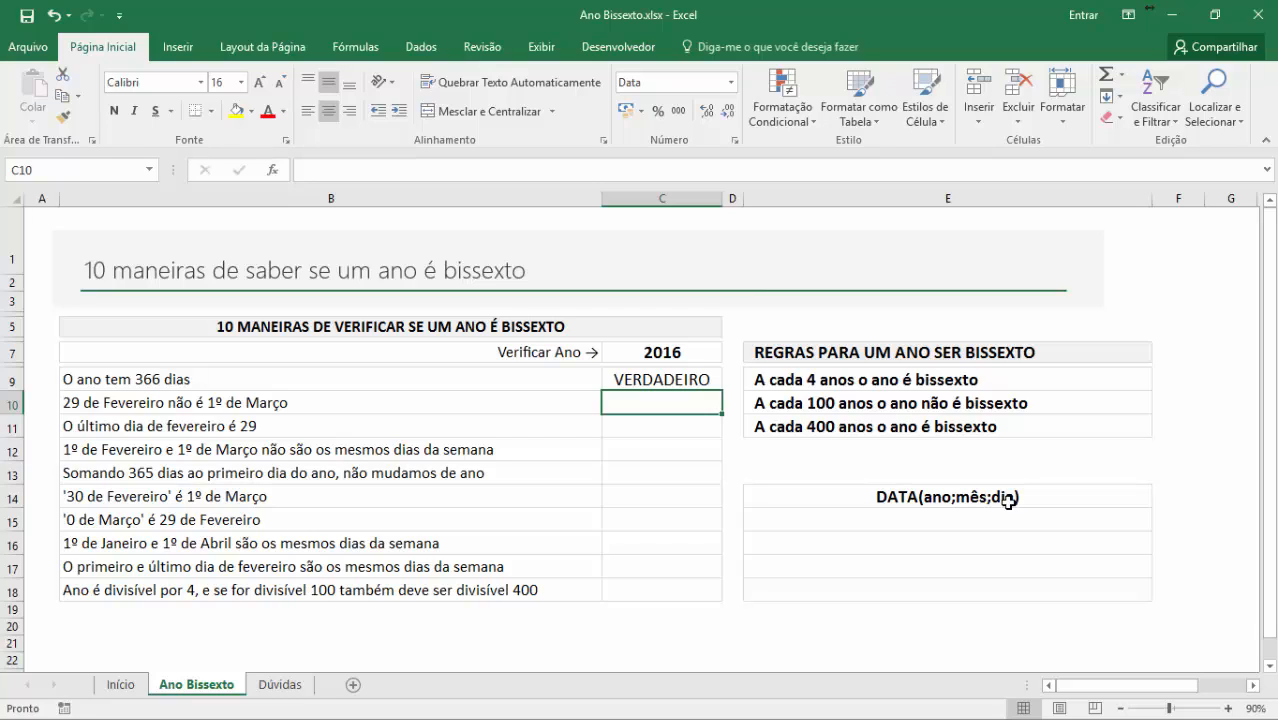
pyautogui.write('=')
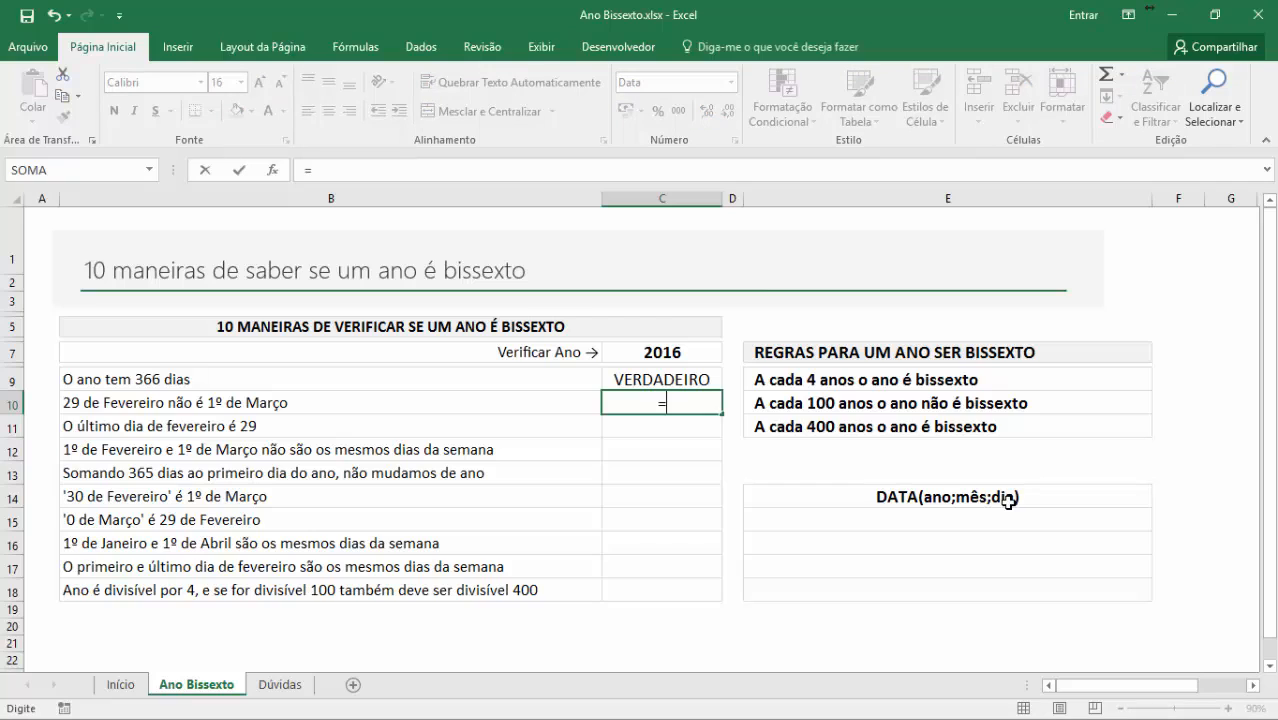
pyautogui.write('DATA(')
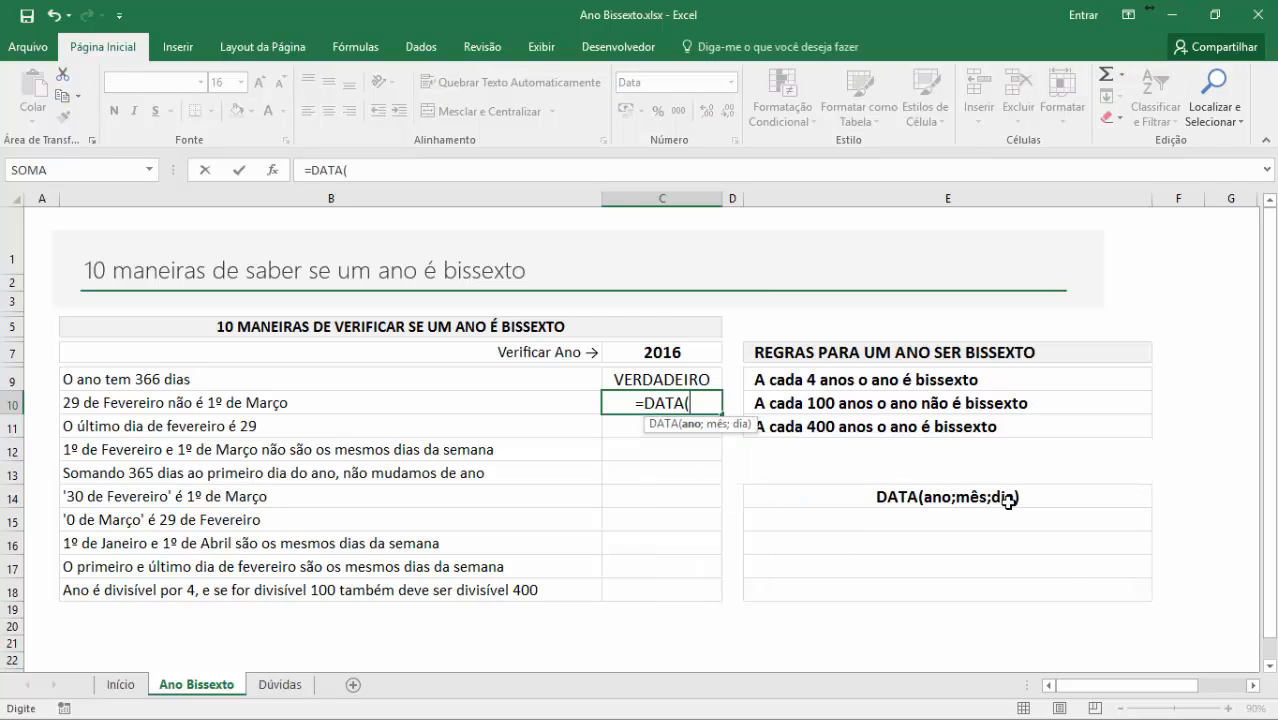
pyautogui.write('ano;')
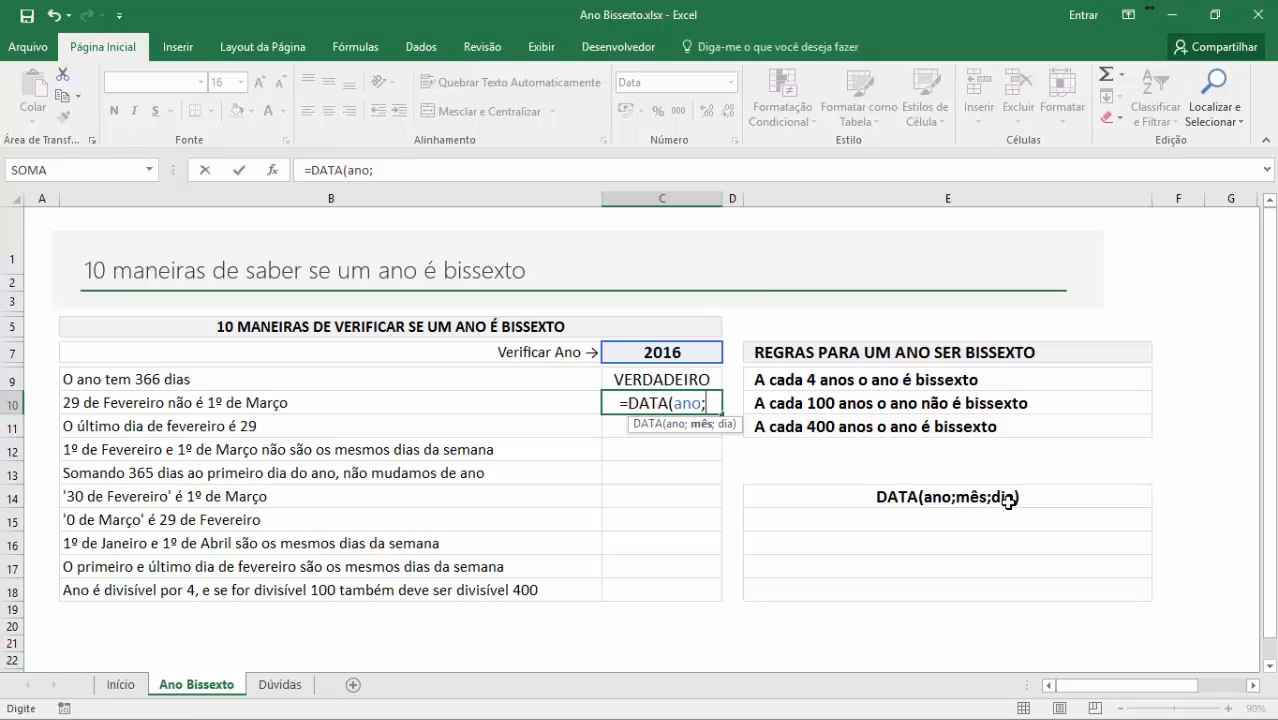
pyautogui.write('2')
pyautogui.write('29')
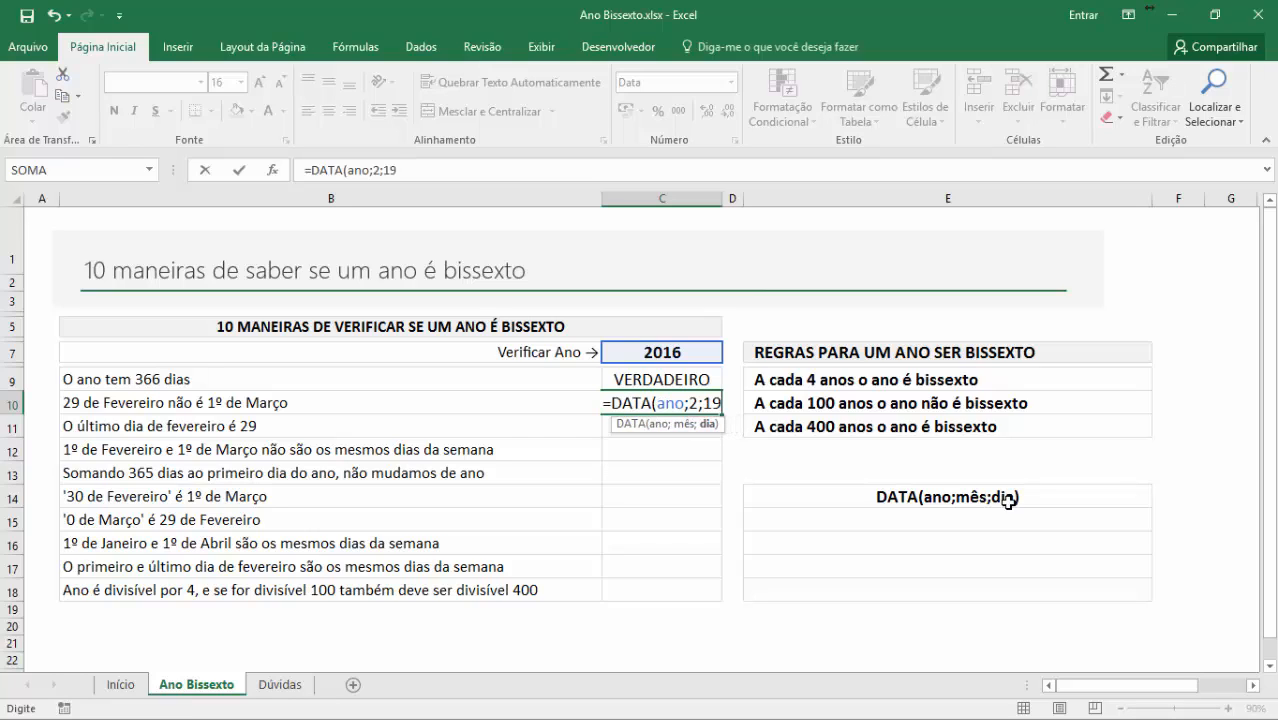
pyautogui.press('BackSpace')
pyautogui.press('BackSpace')
pyautogui.write('29)')
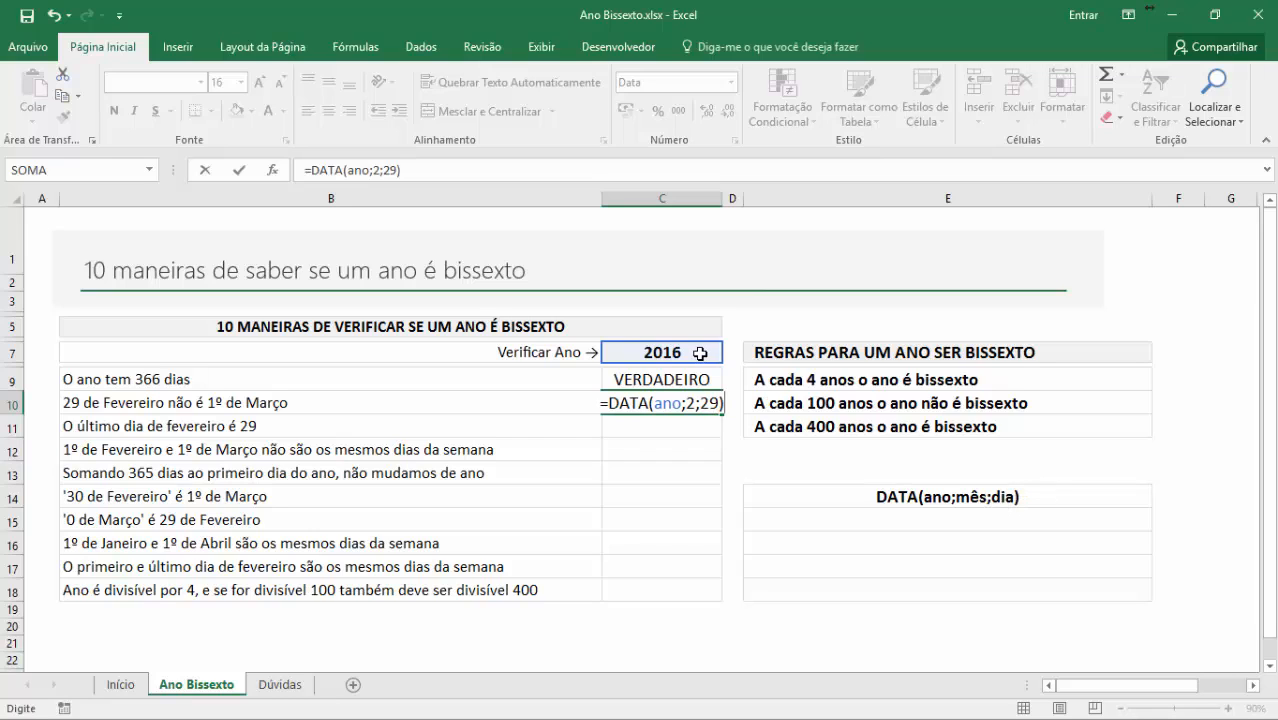
pyautogui.press('Return')
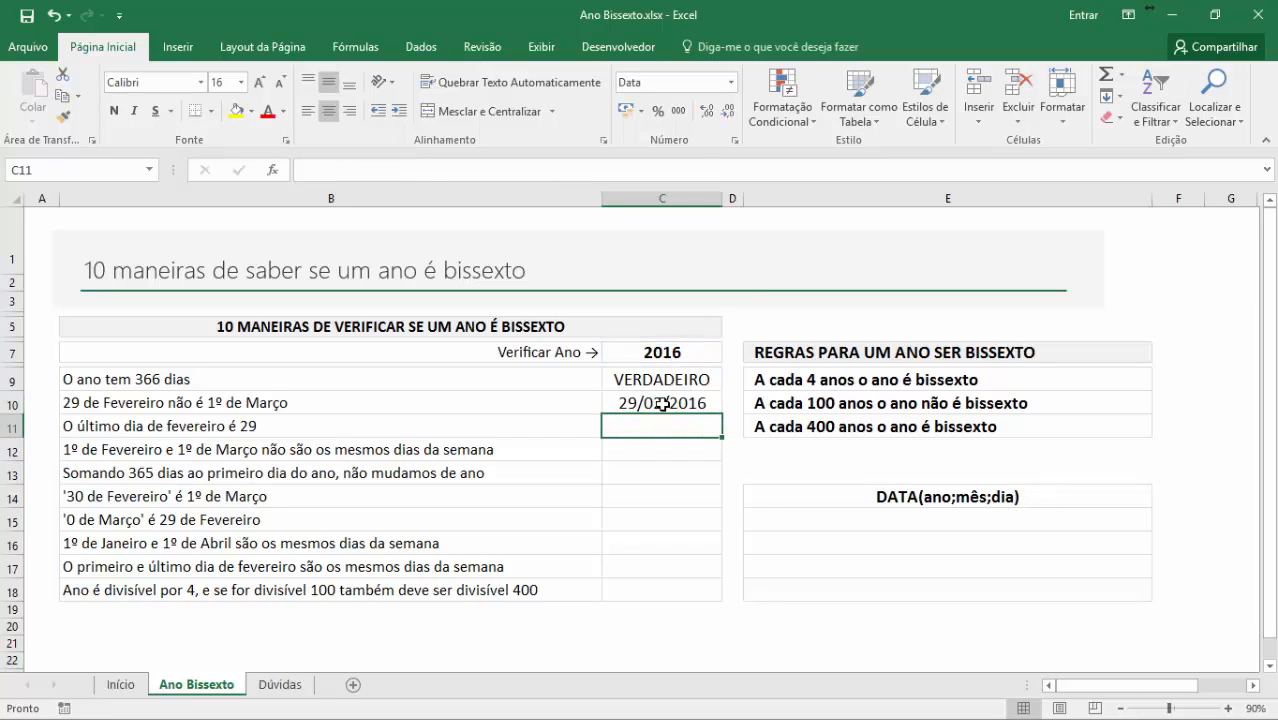
# - Change the year being verified in C7 to 2015 to test the C10 date formula
pyautogui.click(655, 400)
pyautogui.click(688, 351)
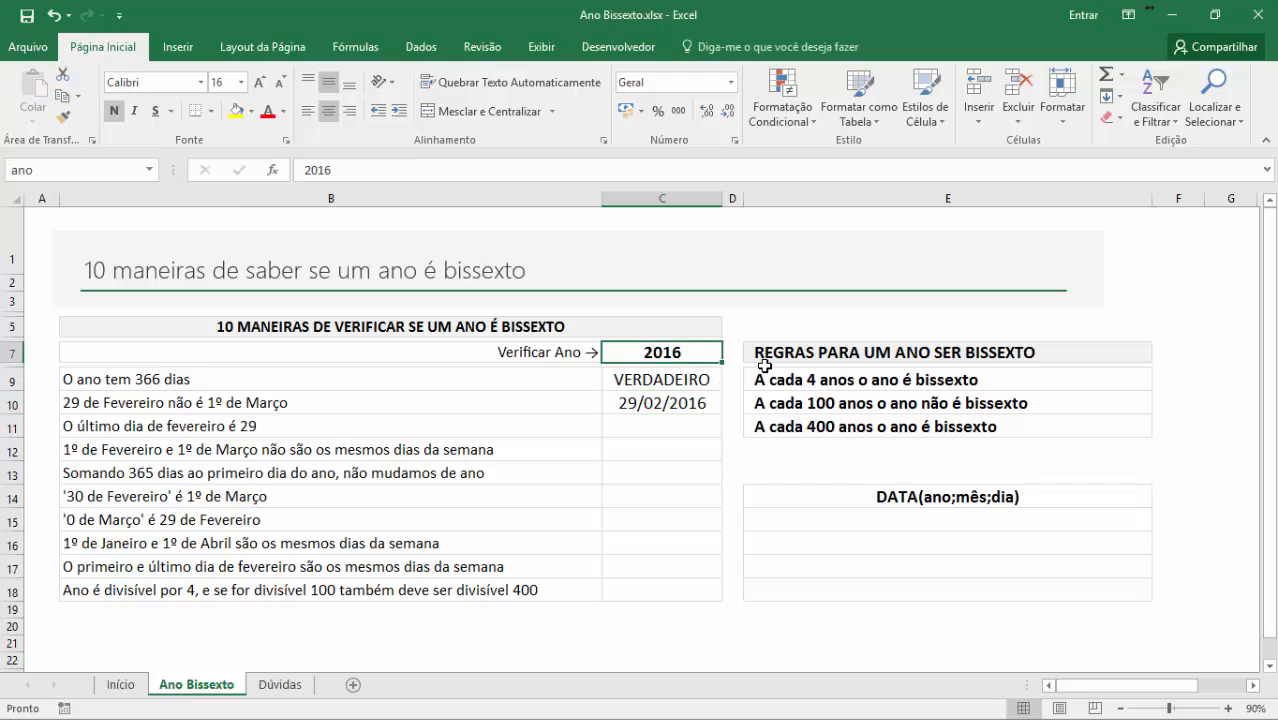
pyautogui.write('2015')
pyautogui.press('Return')
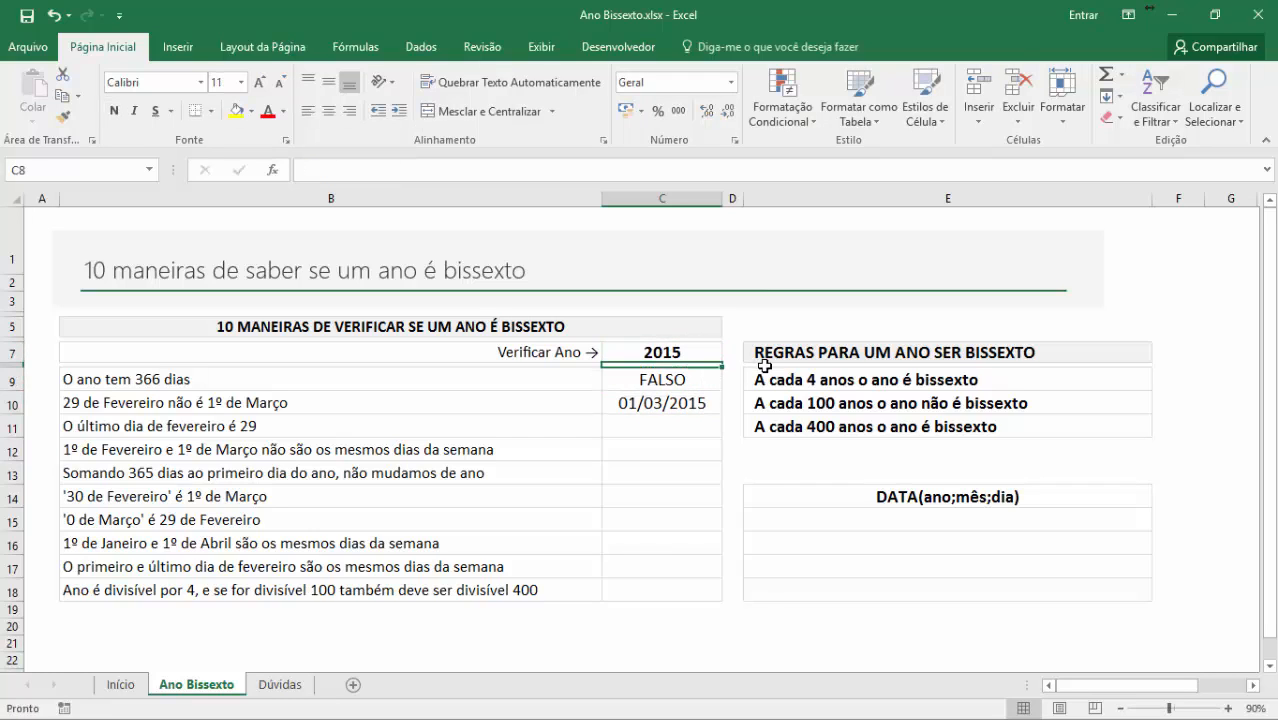
# - Extend the C10 formula to =DATA(ano;2;29)<>DATA(ano;3;1)
pyautogui.click(666, 396)
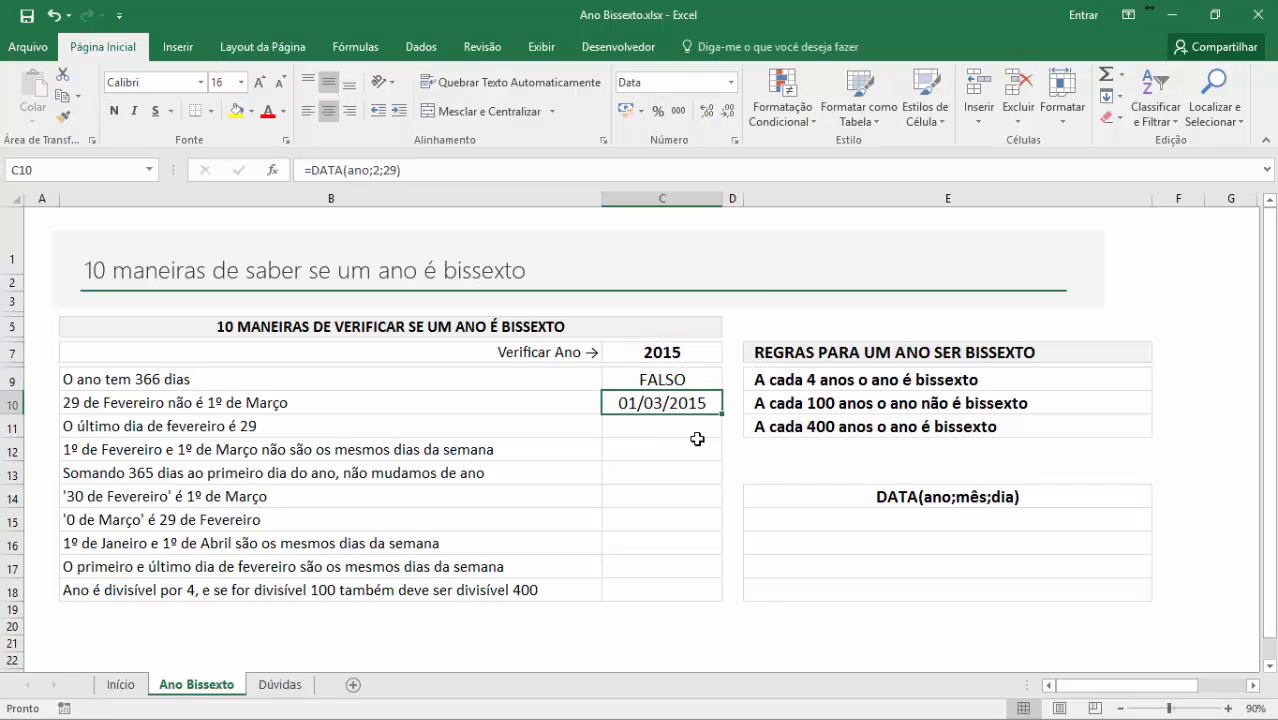
pyautogui.doubleClick(652, 403)
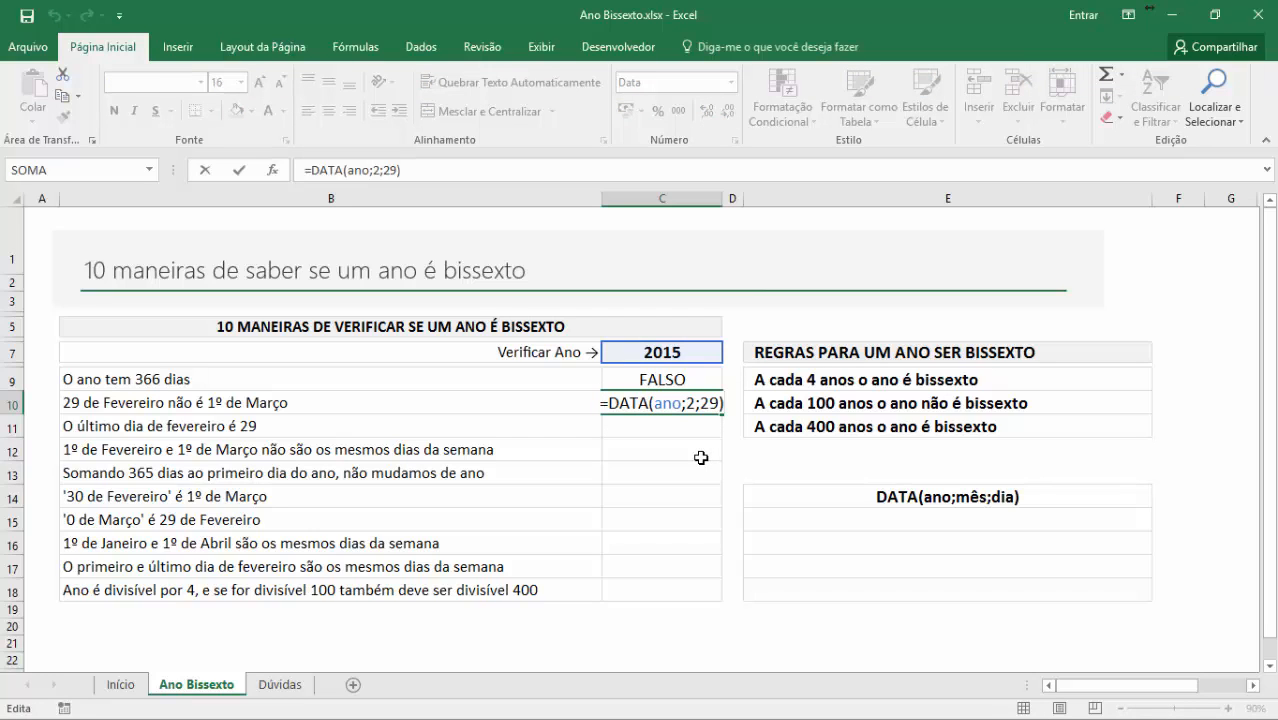
pyautogui.write('<>')
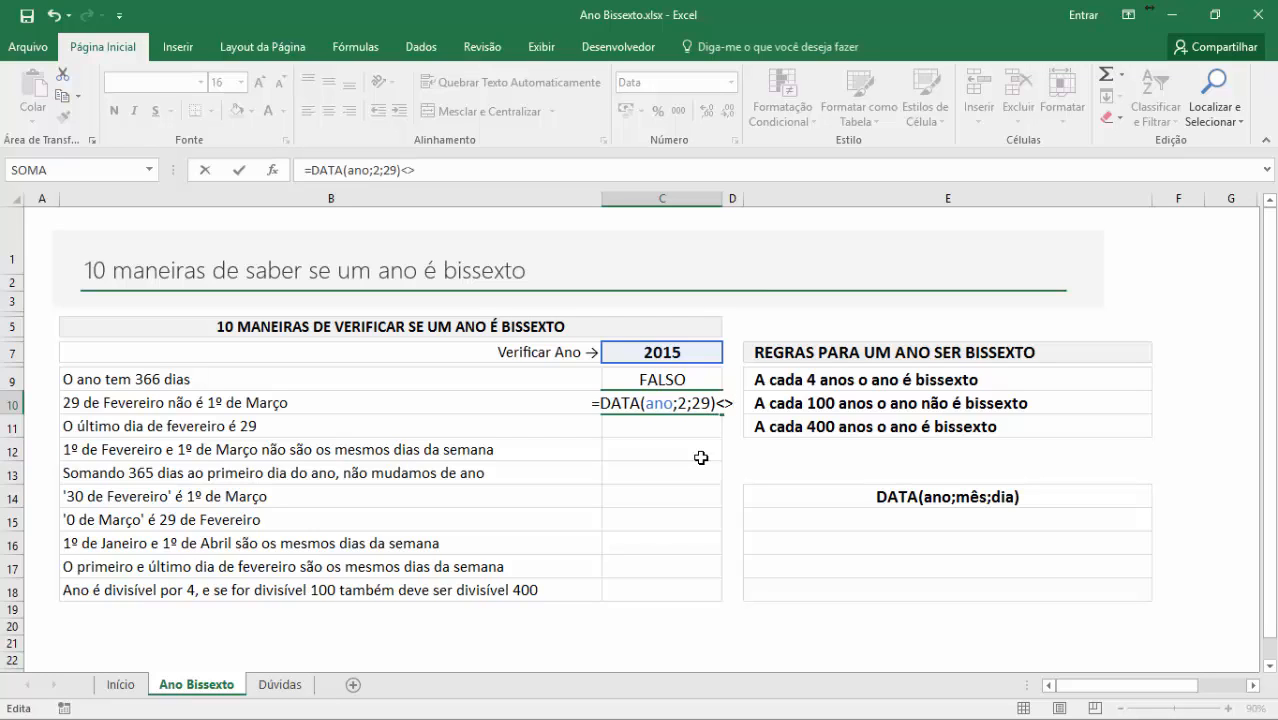
pyautogui.write('DATA')
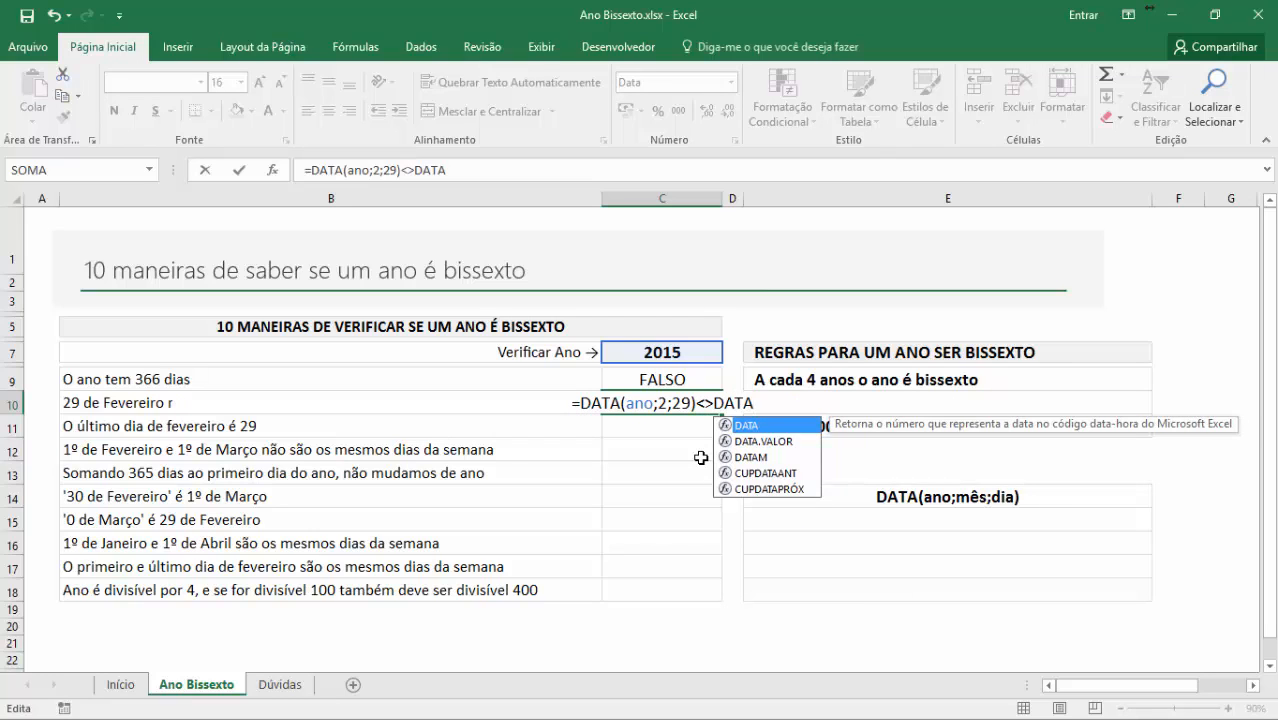
pyautogui.write('(ano;')
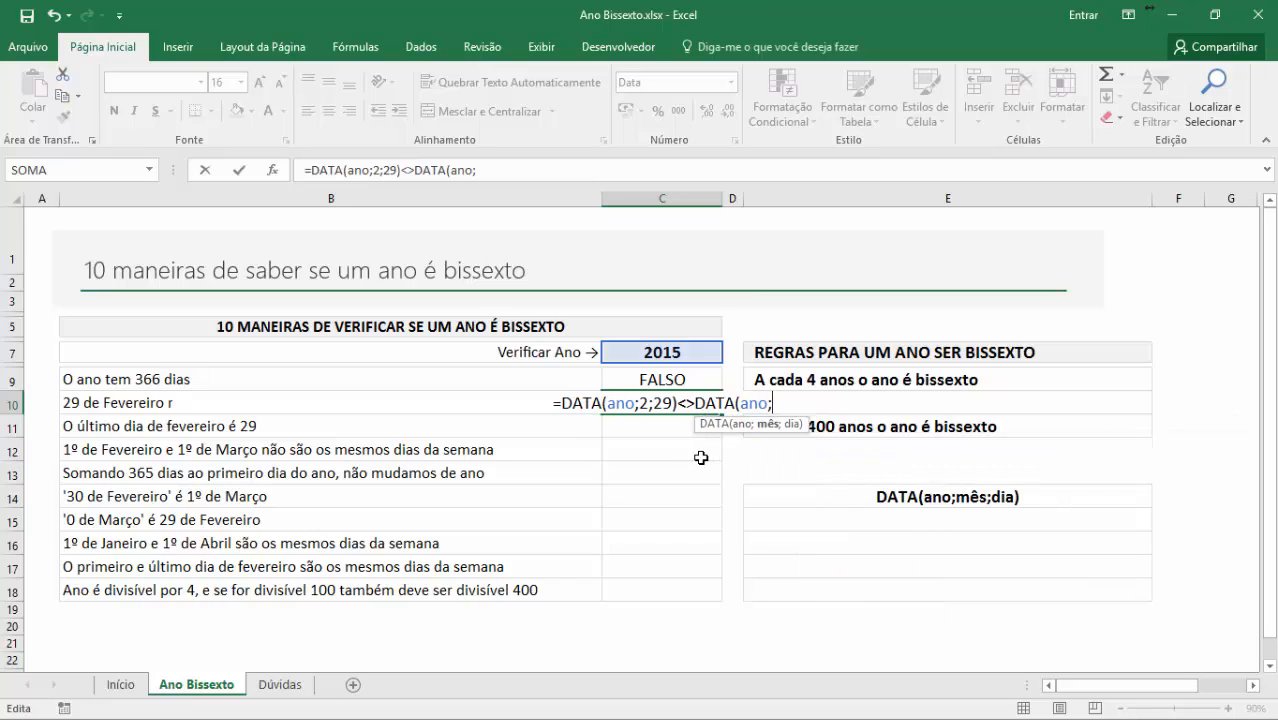
pyautogui.write('3;1)')
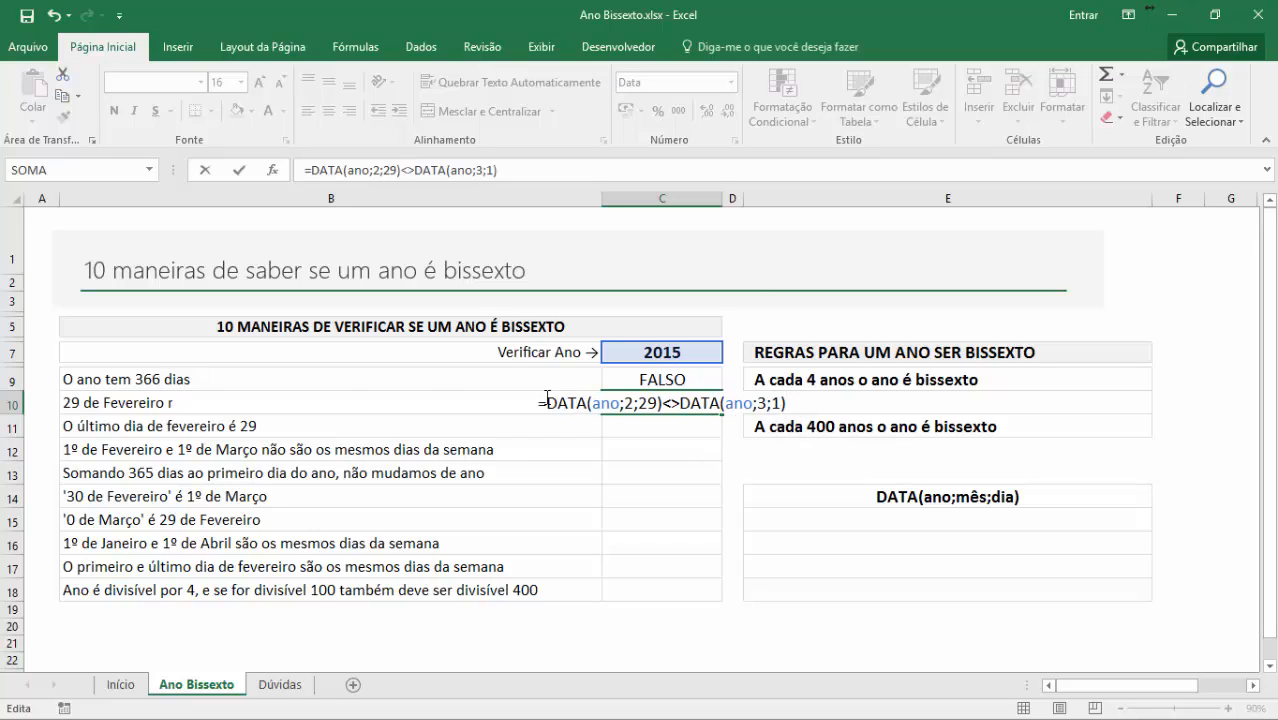
pyautogui.press('Return')
# - Change the year being verified in C7 to 2016 to test the first two methods
pyautogui.click(679, 358)
pyautogui.write('2016')
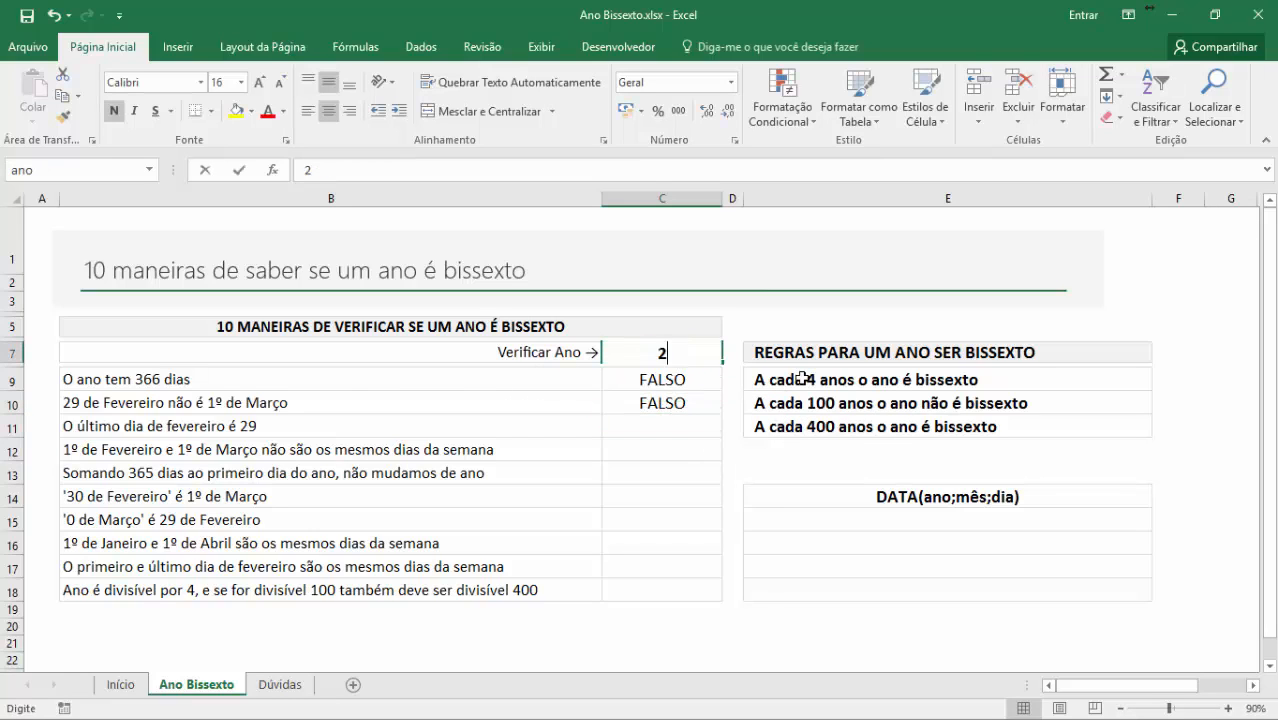
pyautogui.press('Return')
# - Enter the formula =FIMMÊS(DATA(ano;2;1);0) in C11 for the "O último dia de fevereiro é 29" method
pyautogui.click(684, 421)
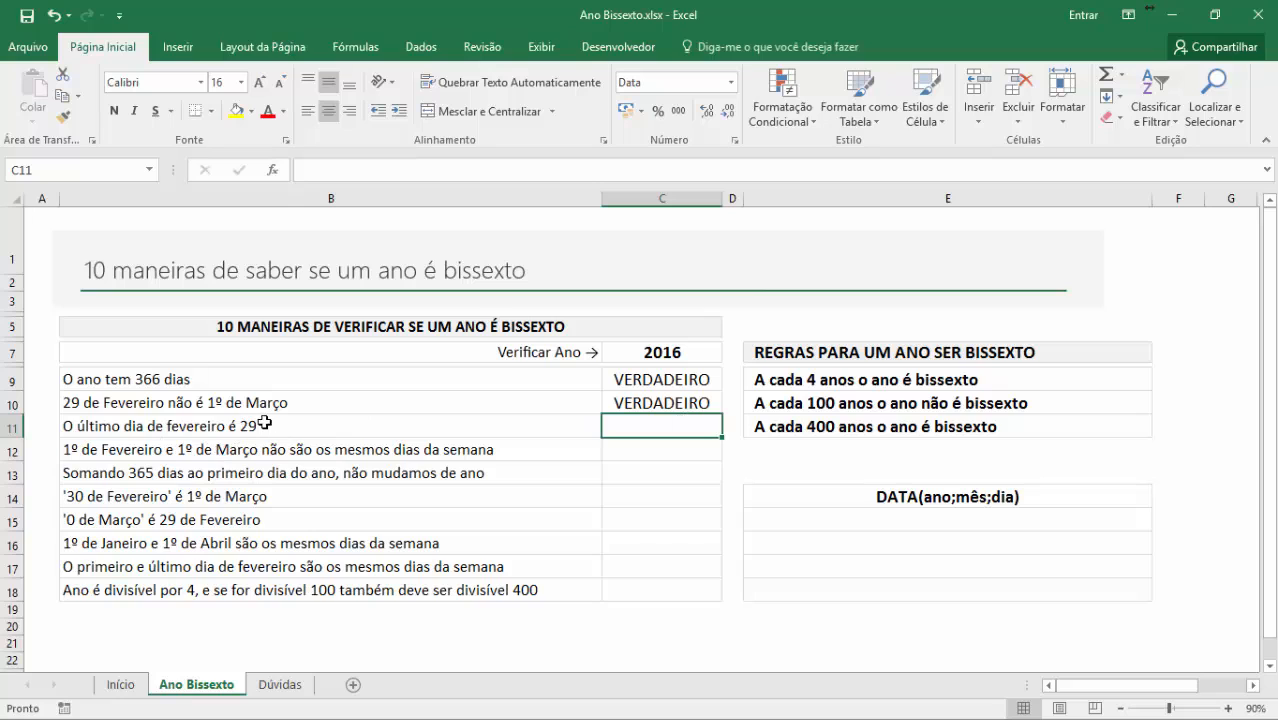
pyautogui.write('=')
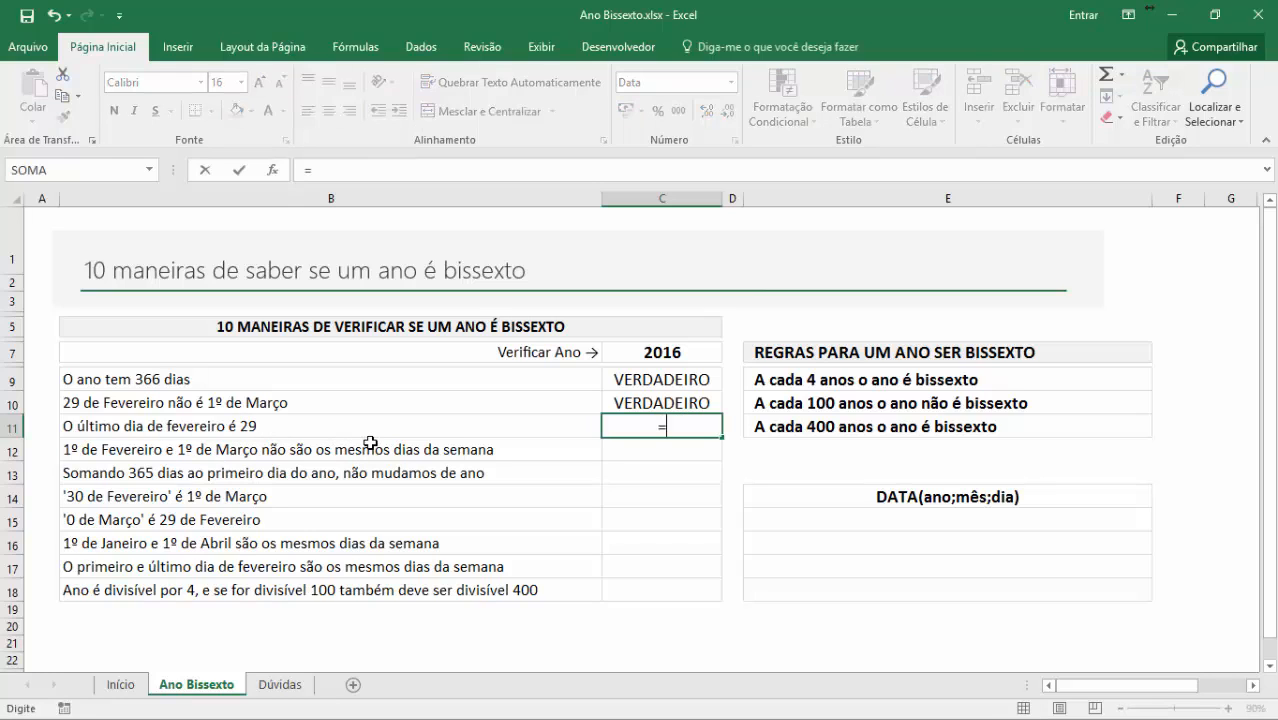
pyautogui.write('FIM')
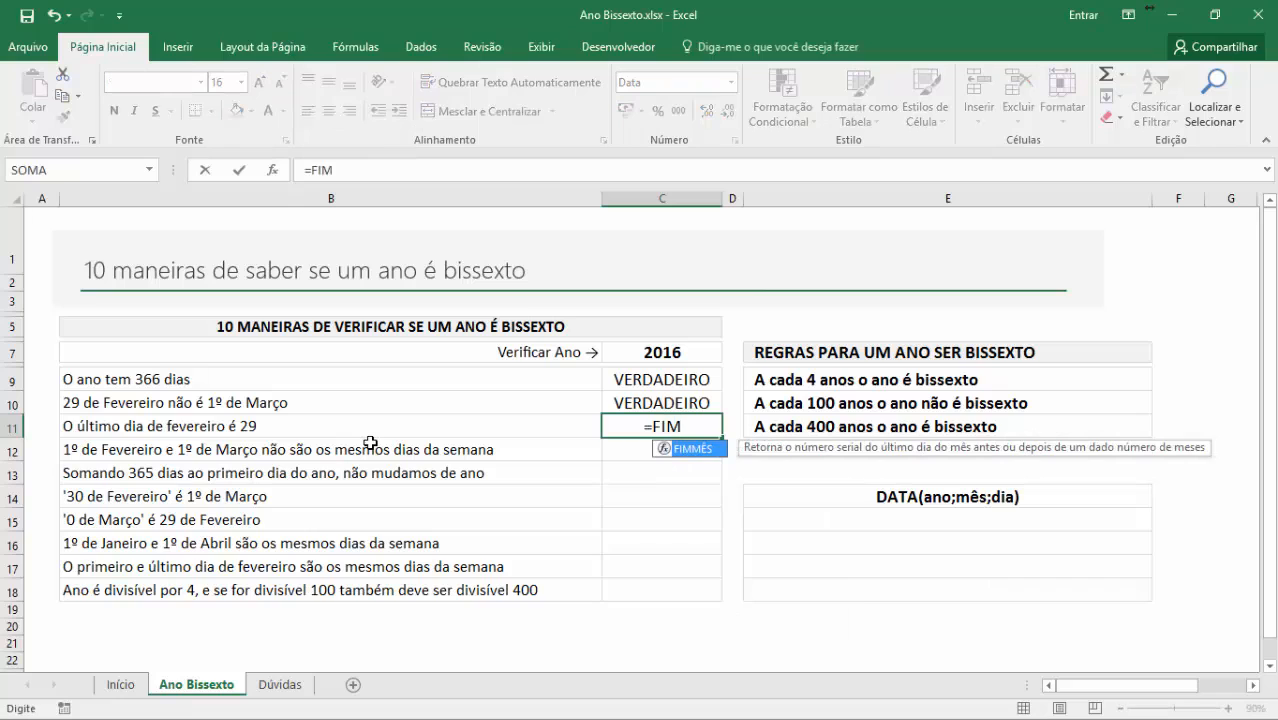
pyautogui.press('Tab')
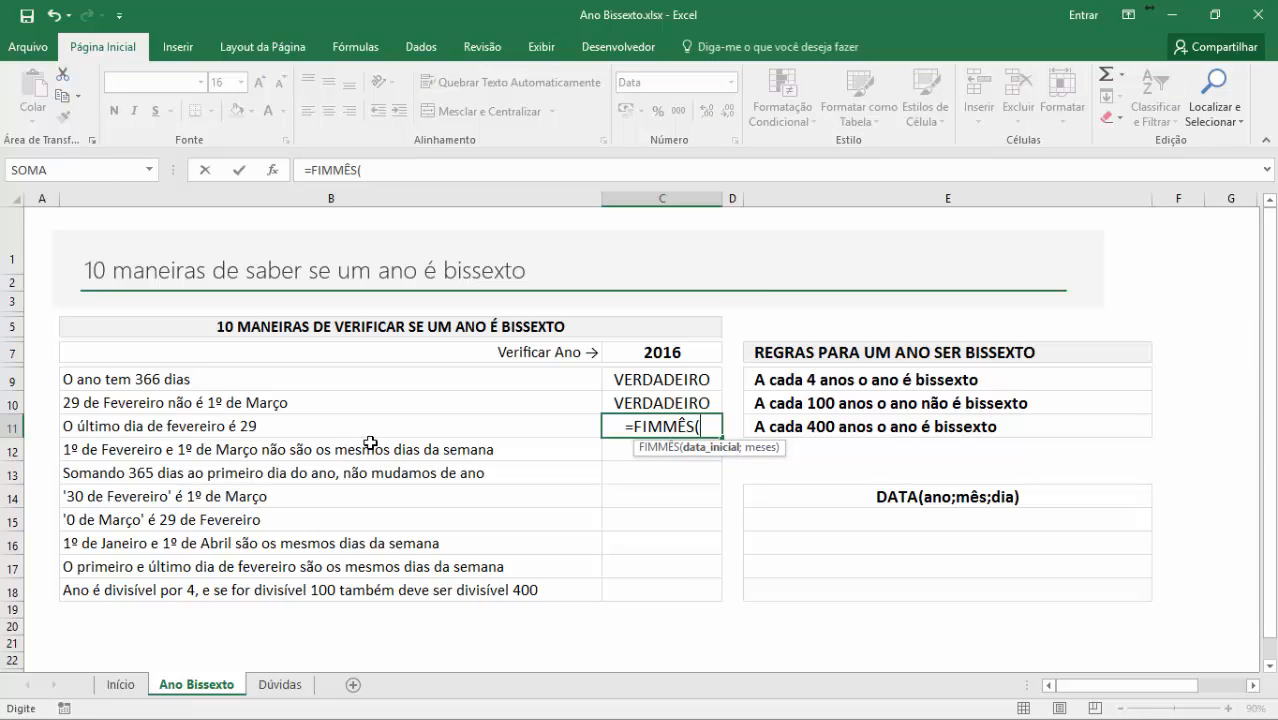
pyautogui.write('DATA(')
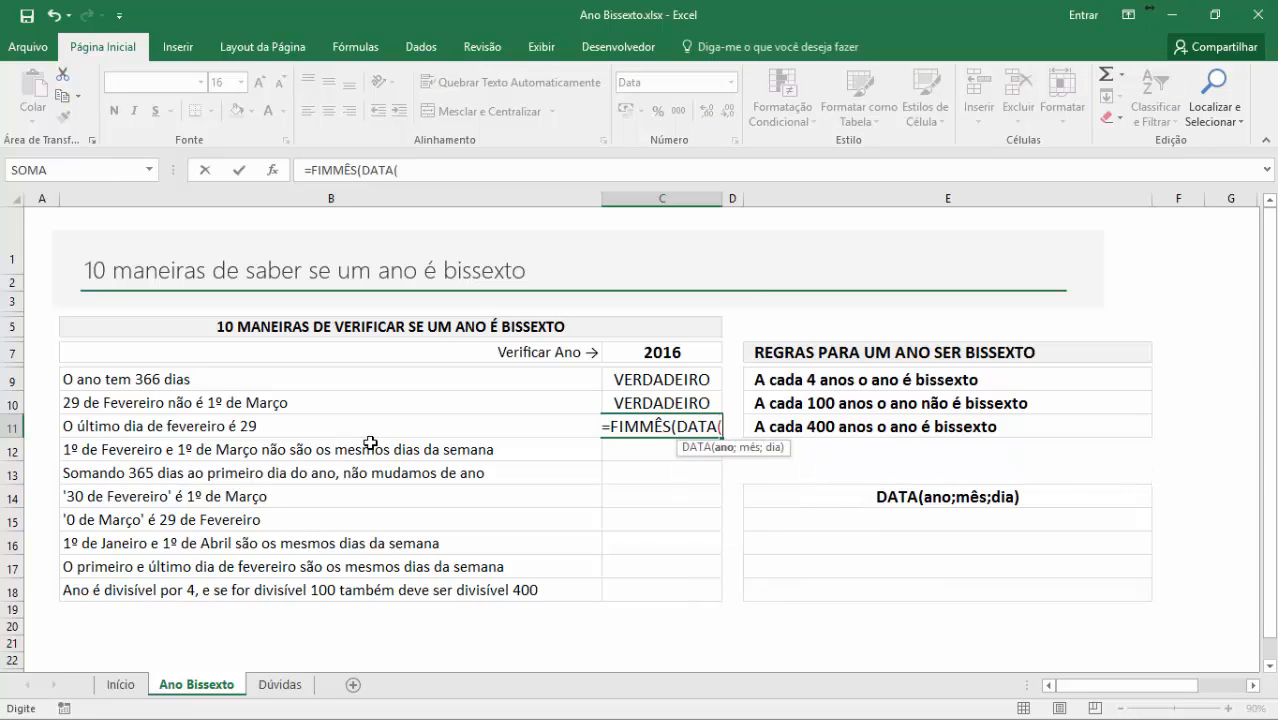
pyautogui.write('ano;')
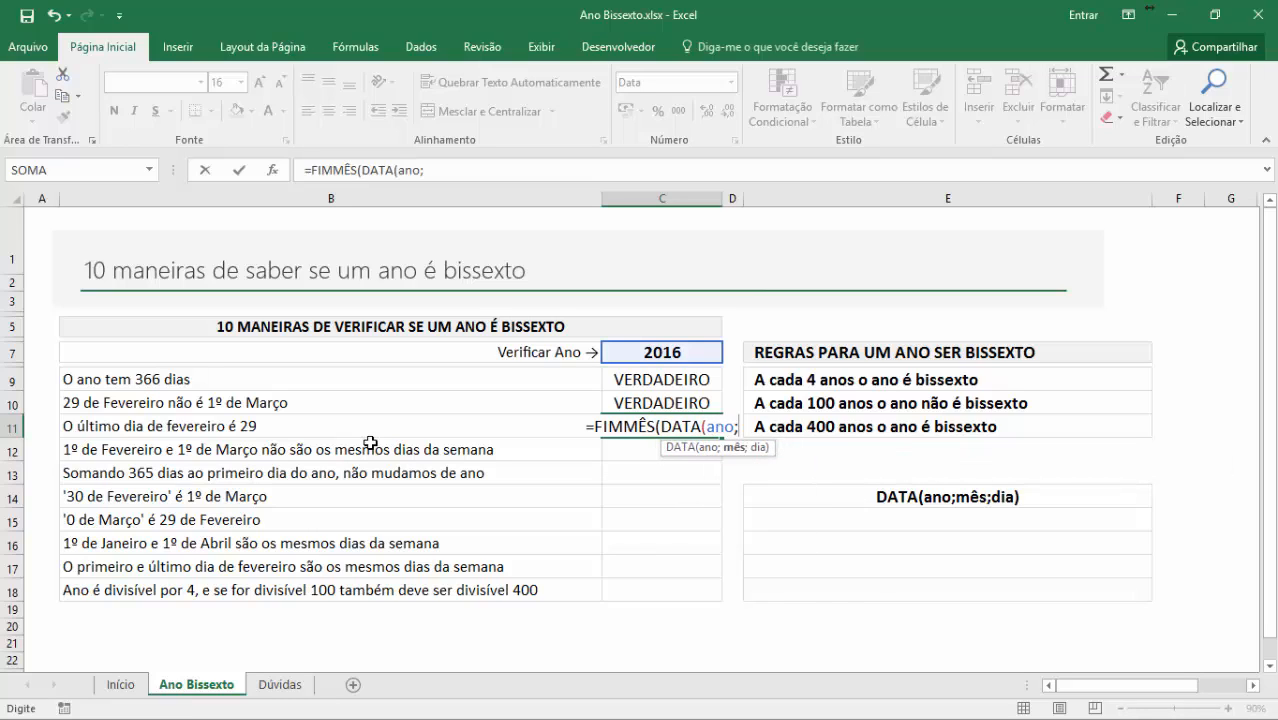
pyautogui.write('2')
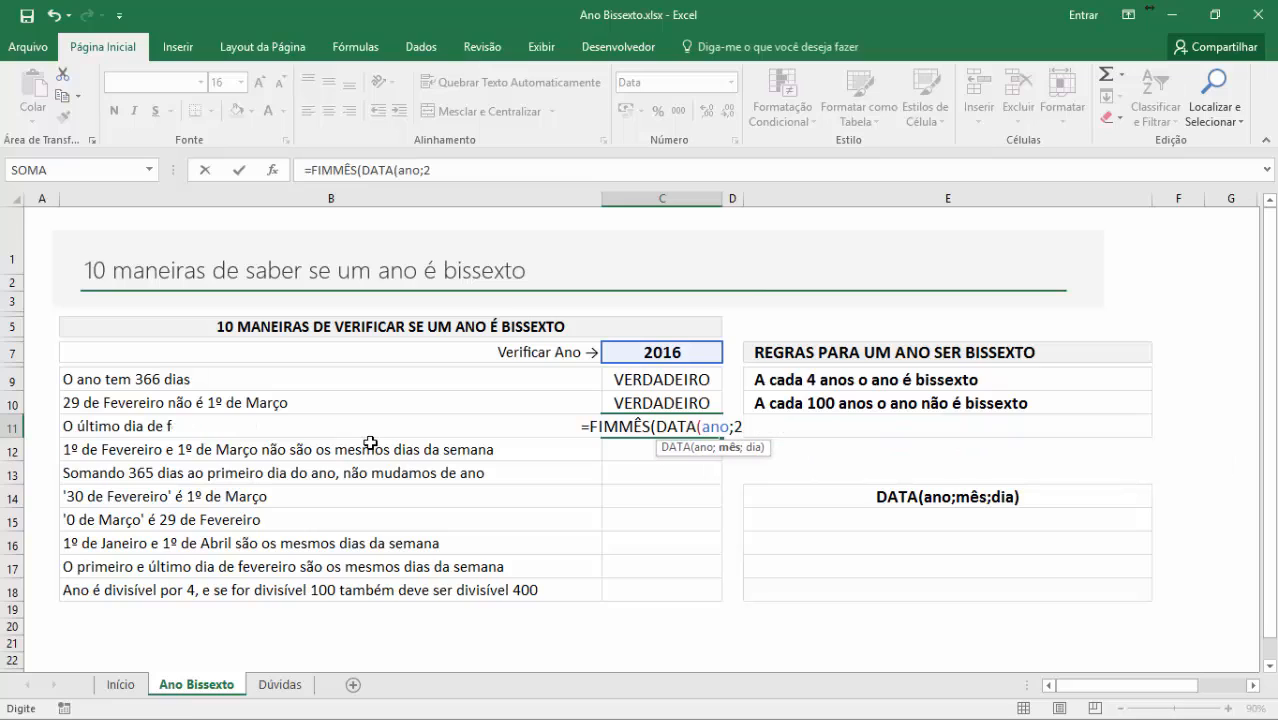
pyautogui.write(';1)')
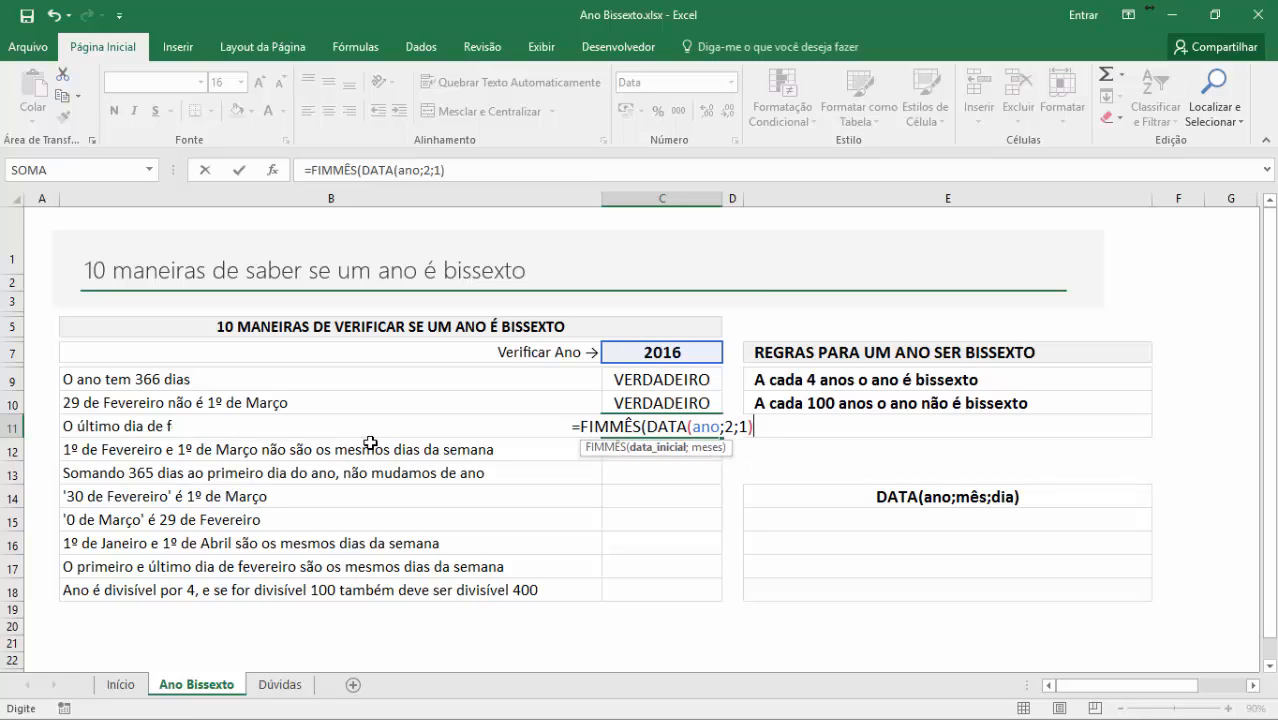
pyautogui.write(';')
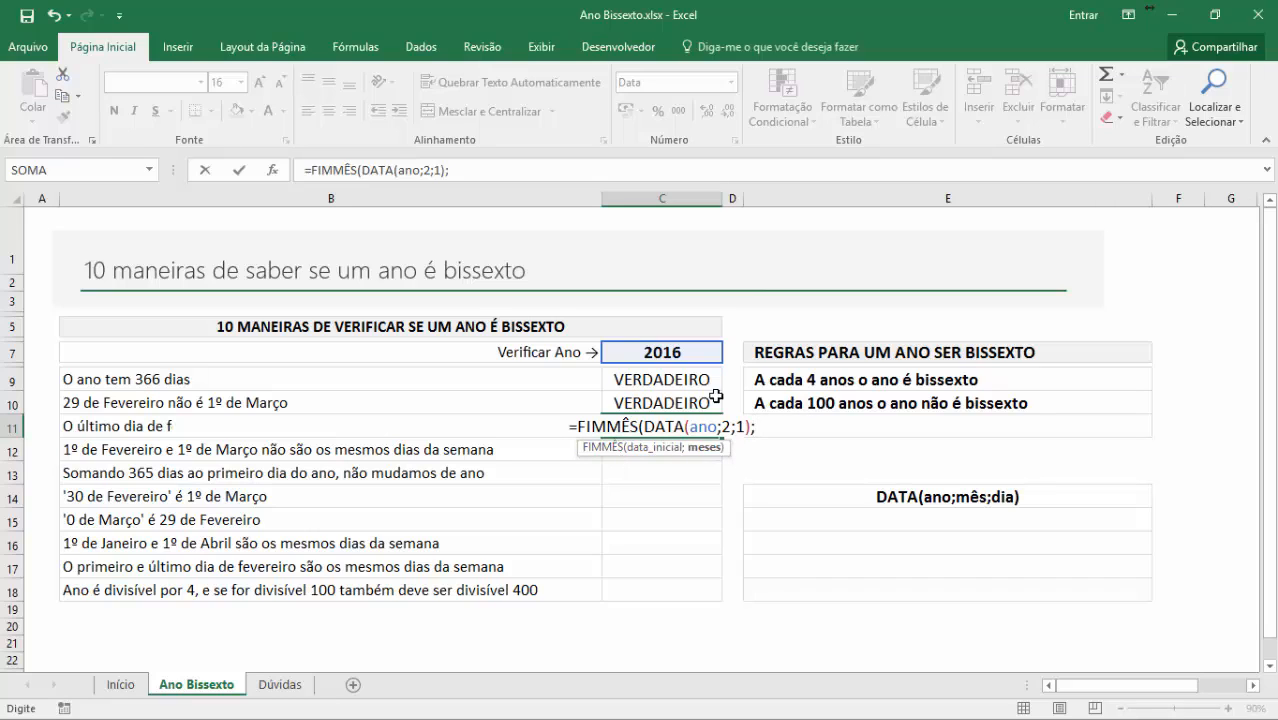
pyautogui.write('0')
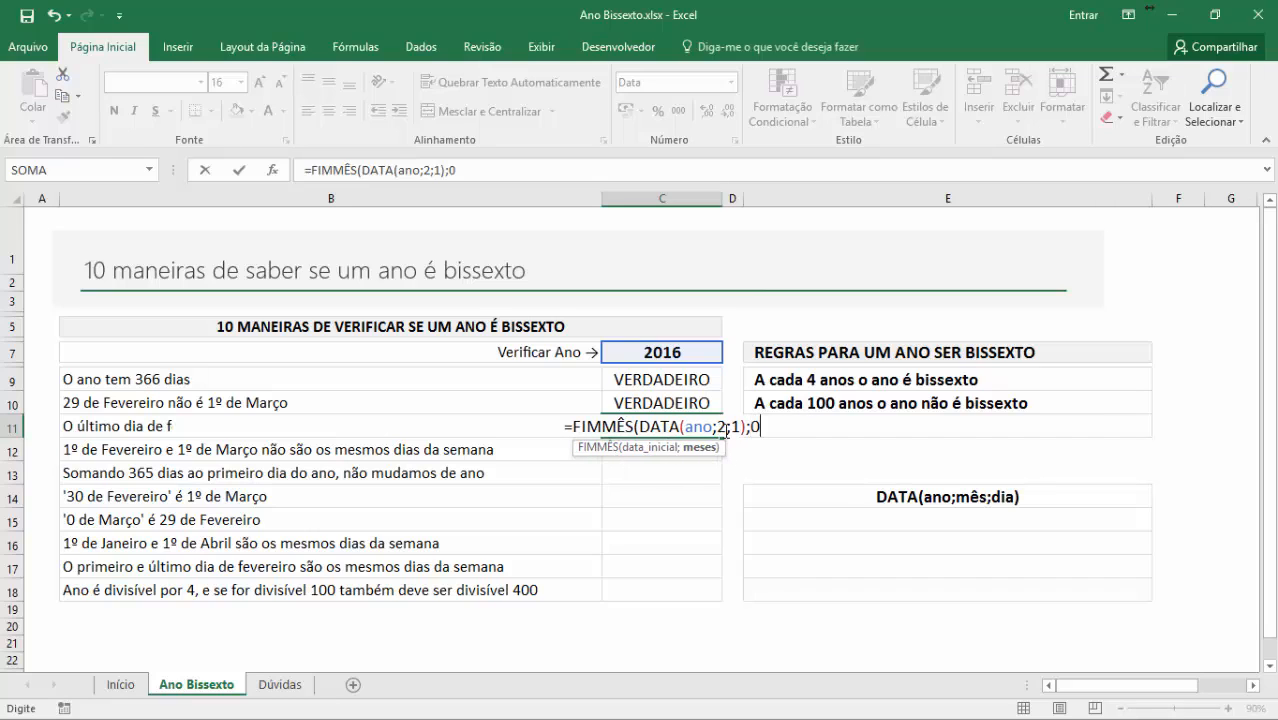
pyautogui.write(')')
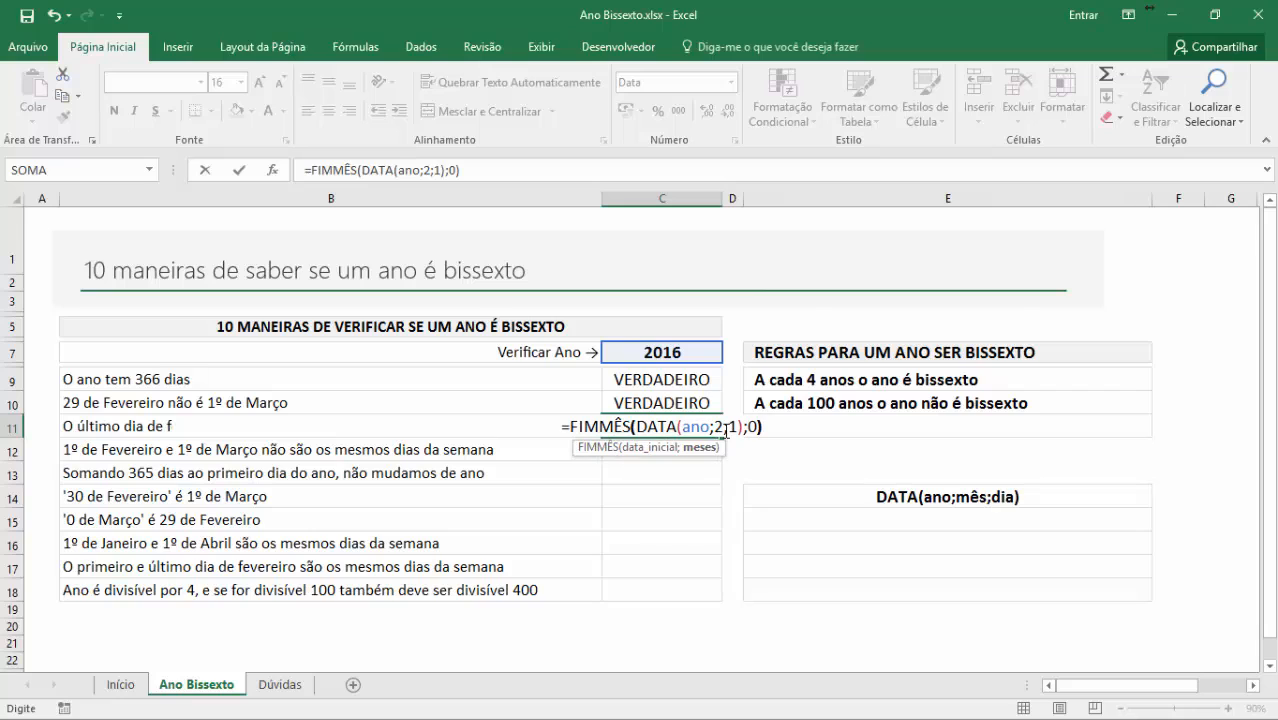
pyautogui.press('Return')
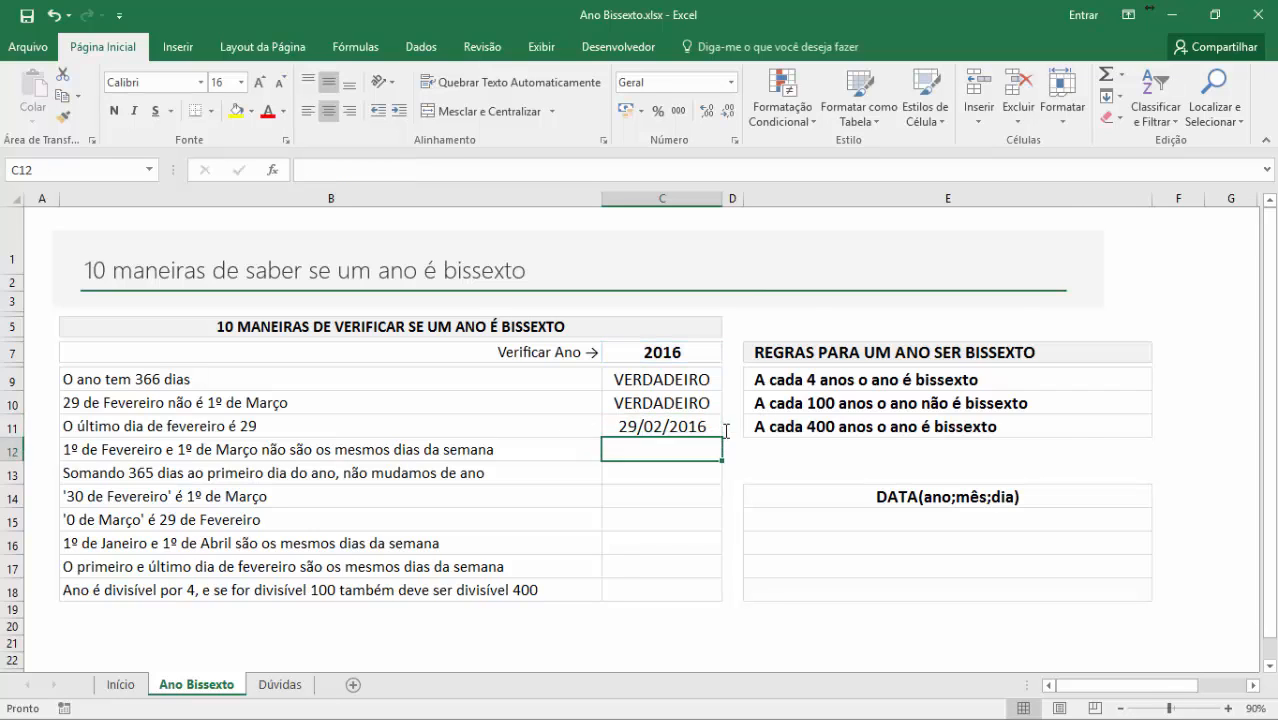
# - Change the year being verified in C7 to 2015 and check the last-day-of-February formula in C11
pyautogui.click(694, 436)
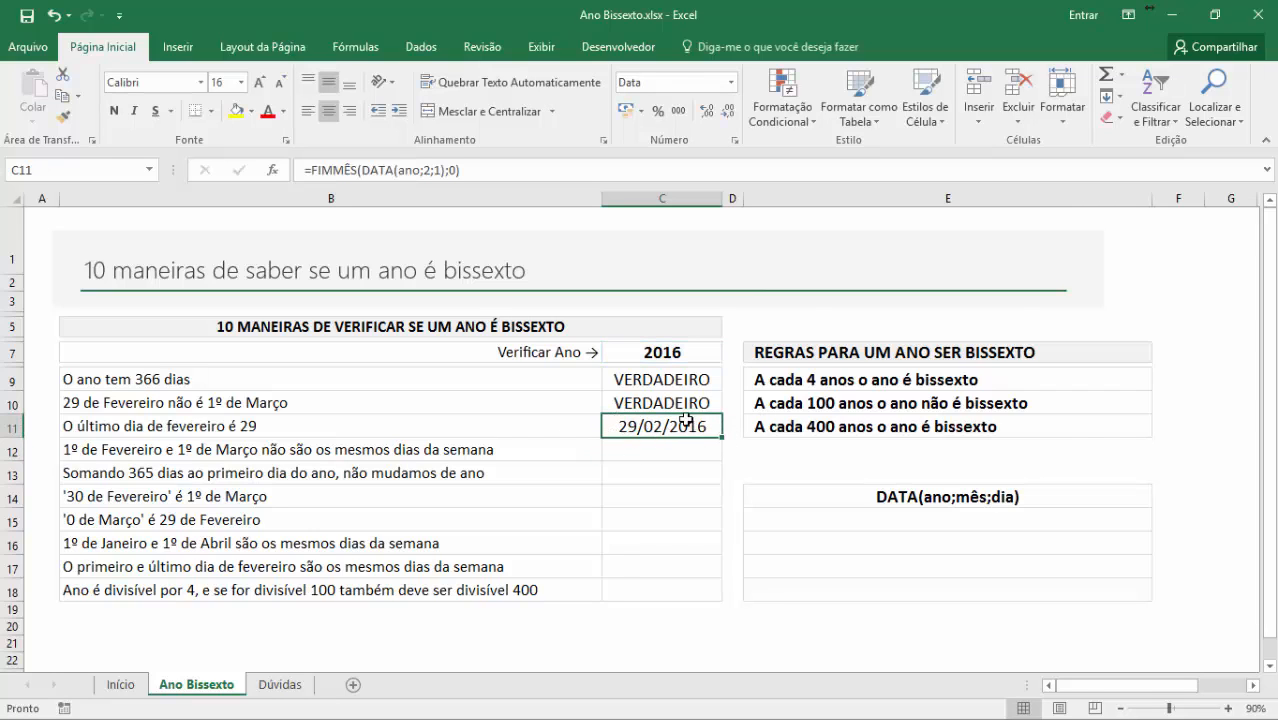
pyautogui.click(680, 356)
pyautogui.write('2015')
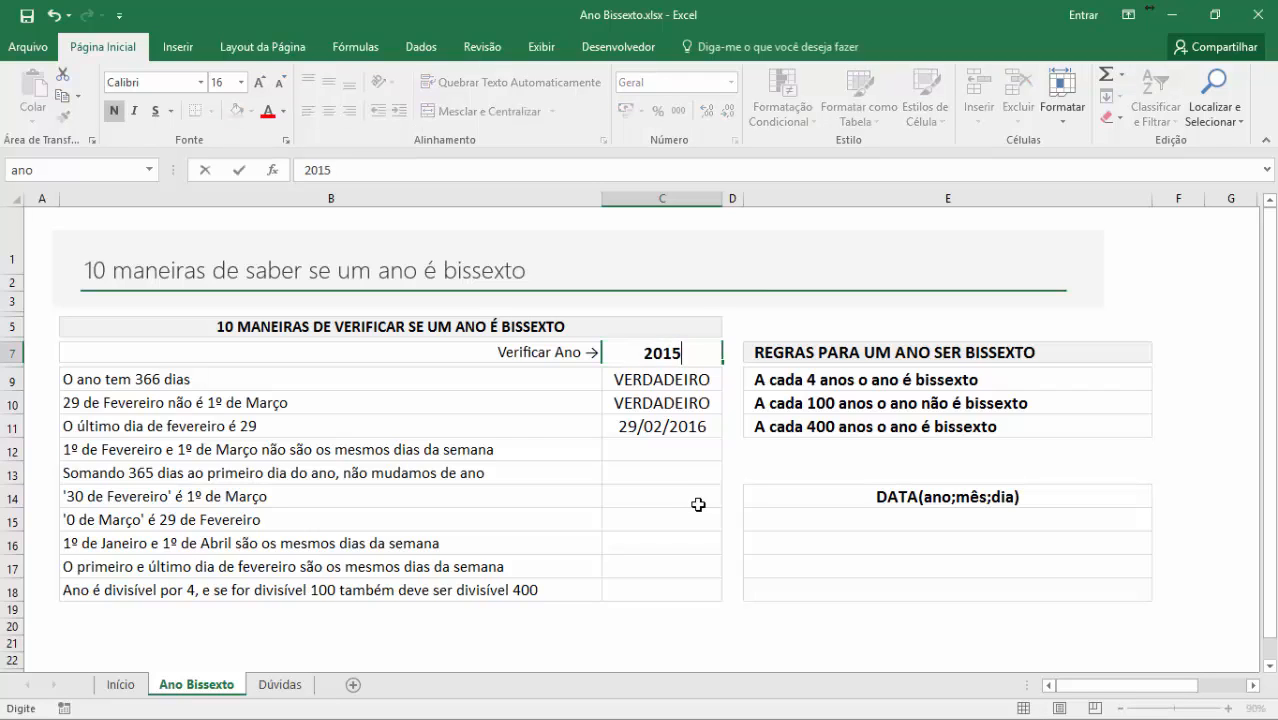
pyautogui.press('Return')
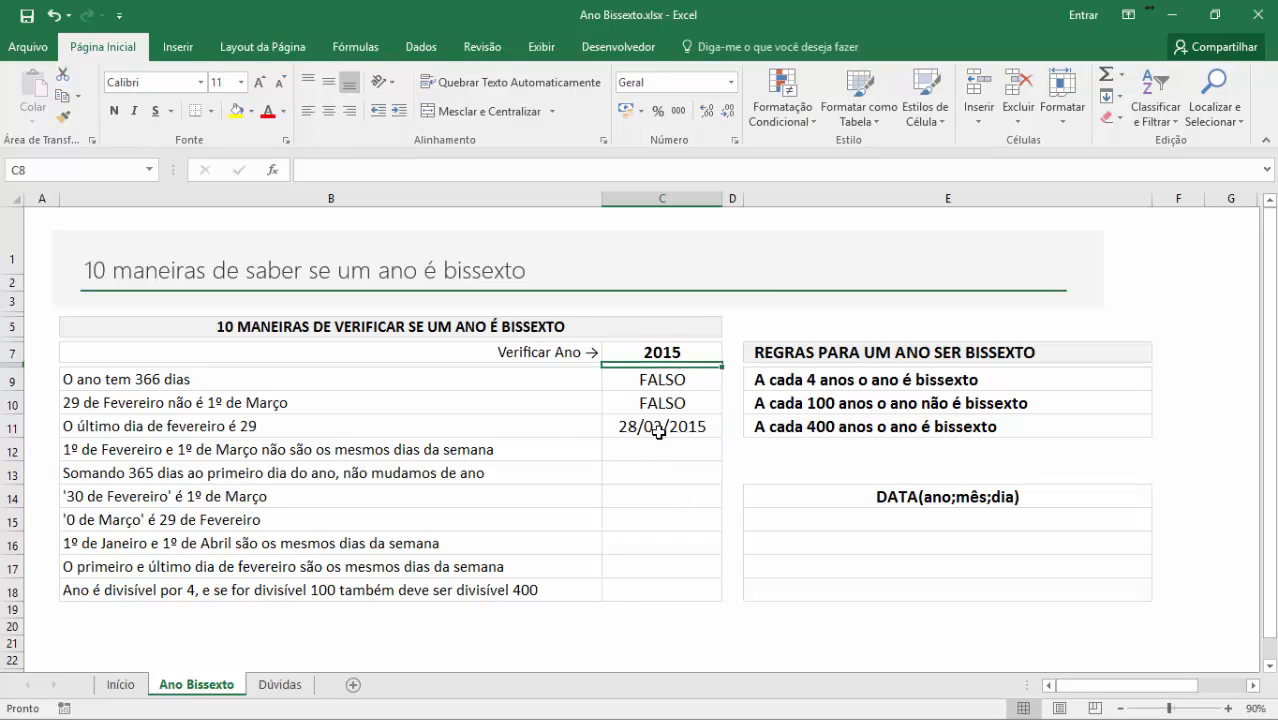
pyautogui.click(667, 345)
pyautogui.click(662, 428)
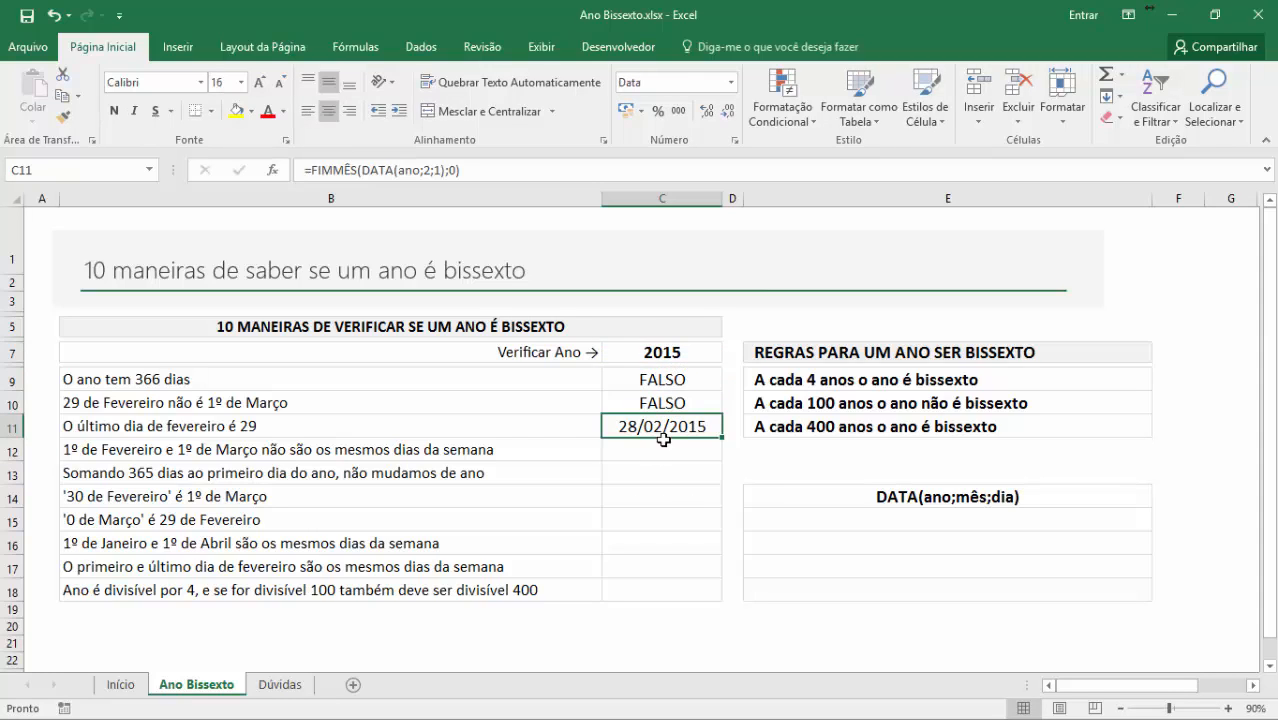
# - Set the year being verified in C7 back to 2016
pyautogui.click(667, 345)
pyautogui.write('2016')
pyautogui.press('Return')
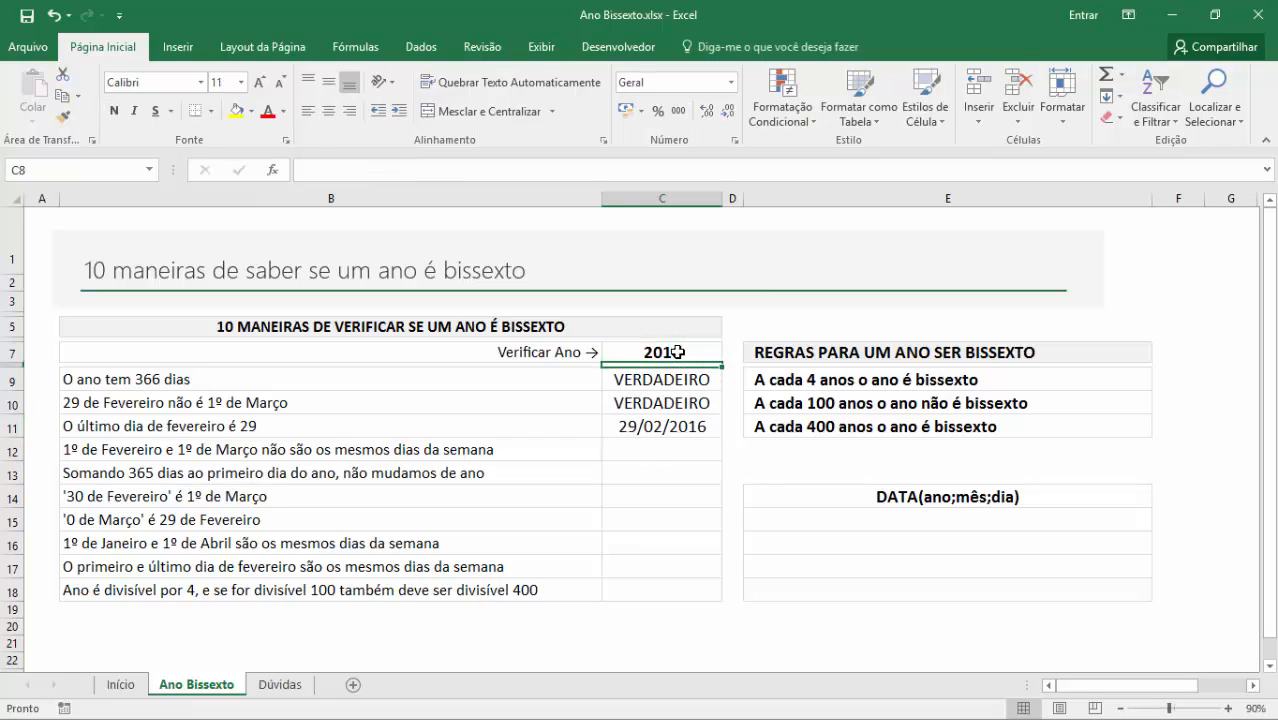
# - Wrap the C11 formula in DIA to get =DIA(FIMMÊS(DATA(ano;2;1);0)) and give the cell the Geral number format
pyautogui.doubleClick(656, 426)
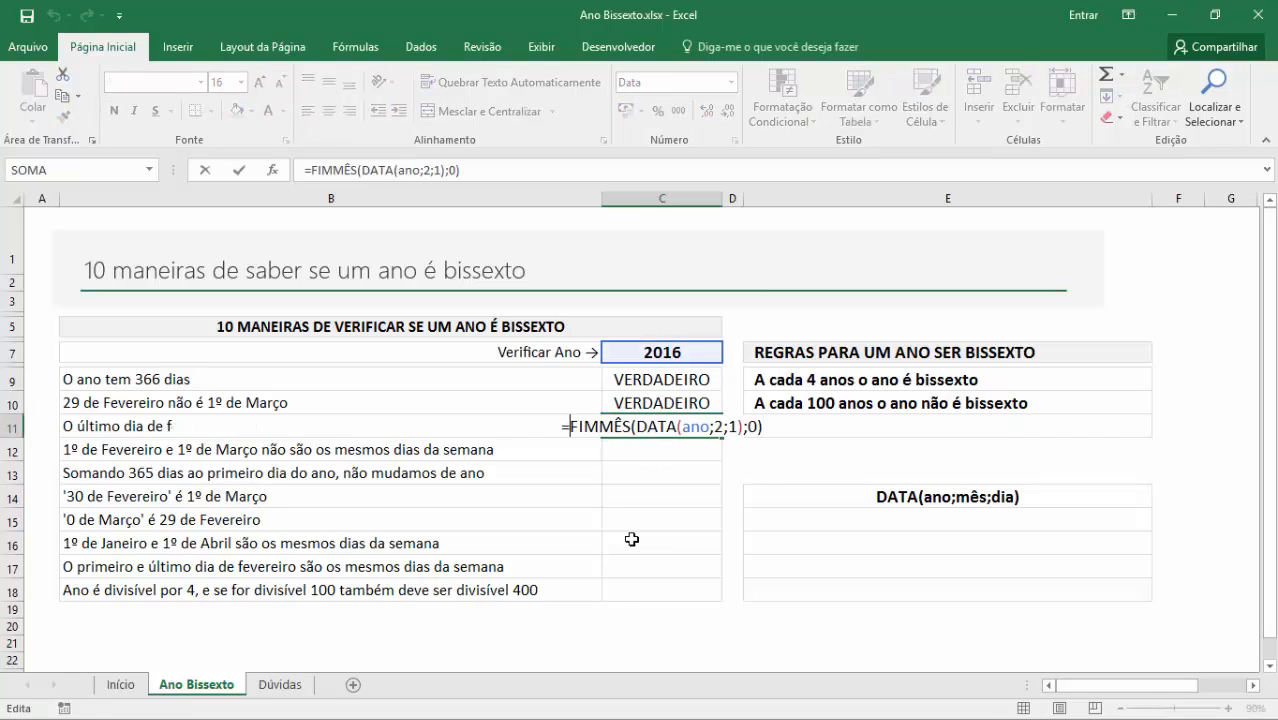
pyautogui.write('dia(')
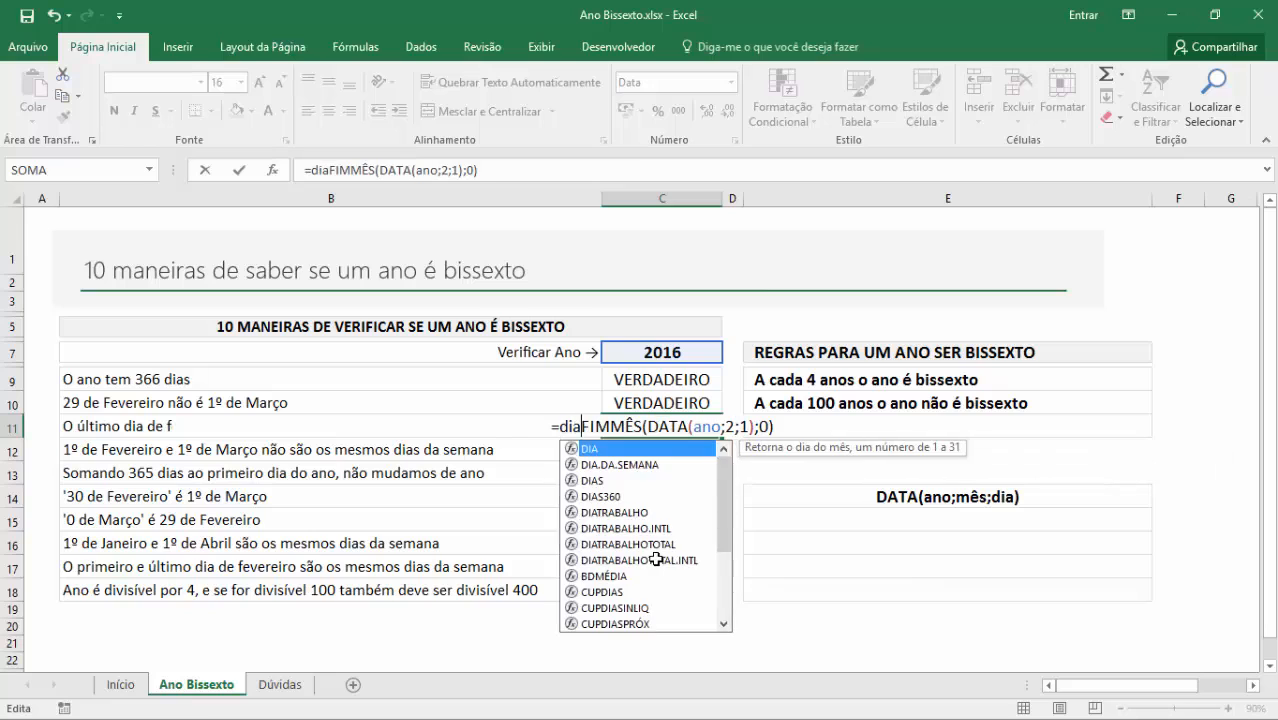
pyautogui.click(801, 424)
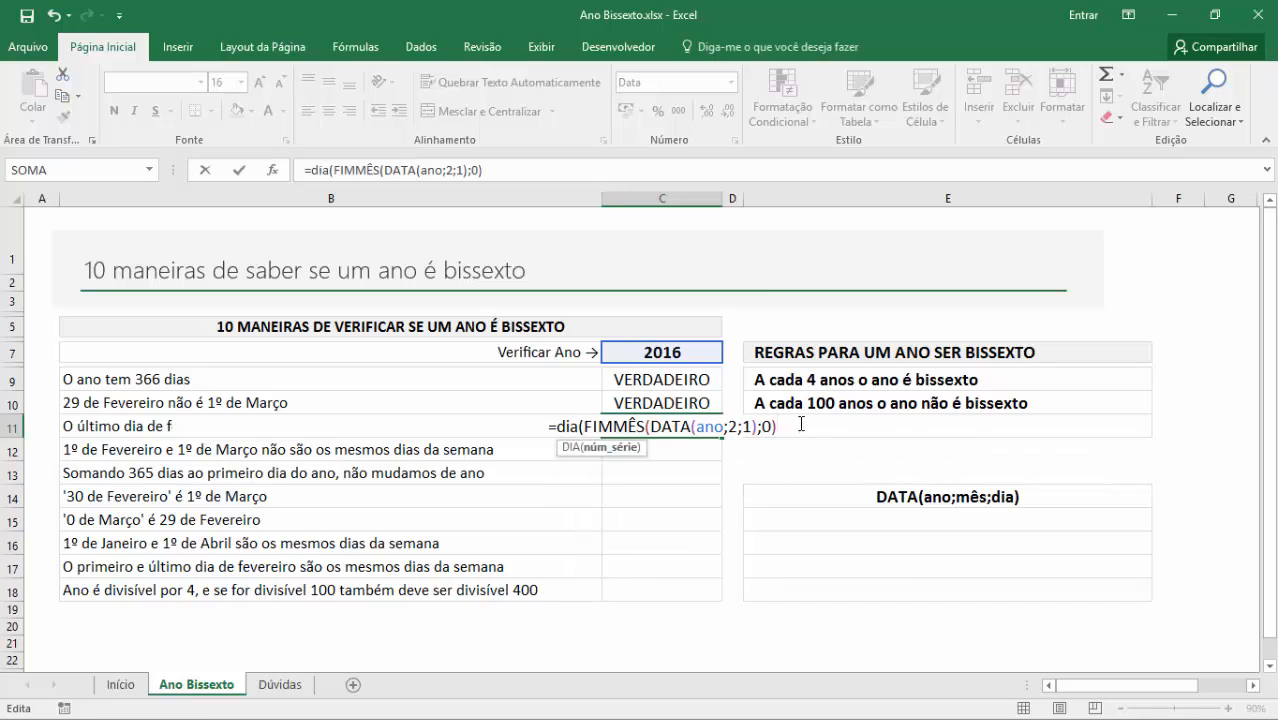
pyautogui.press('Return')
pyautogui.press('Up')
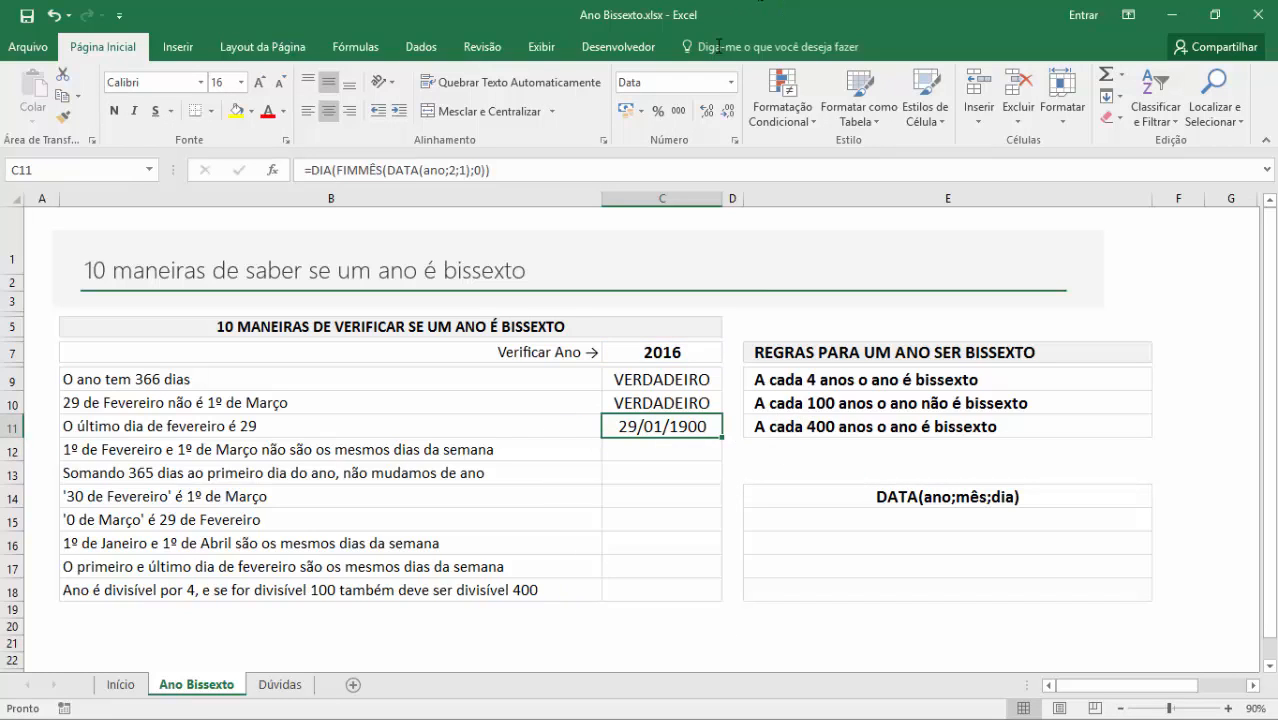
pyautogui.click(731, 82)
pyautogui.click(660, 112)
# - Extend the C11 formula to =DIA(FIMMÊS(DATA(ano;2;1);0))=29
pyautogui.press('F2')
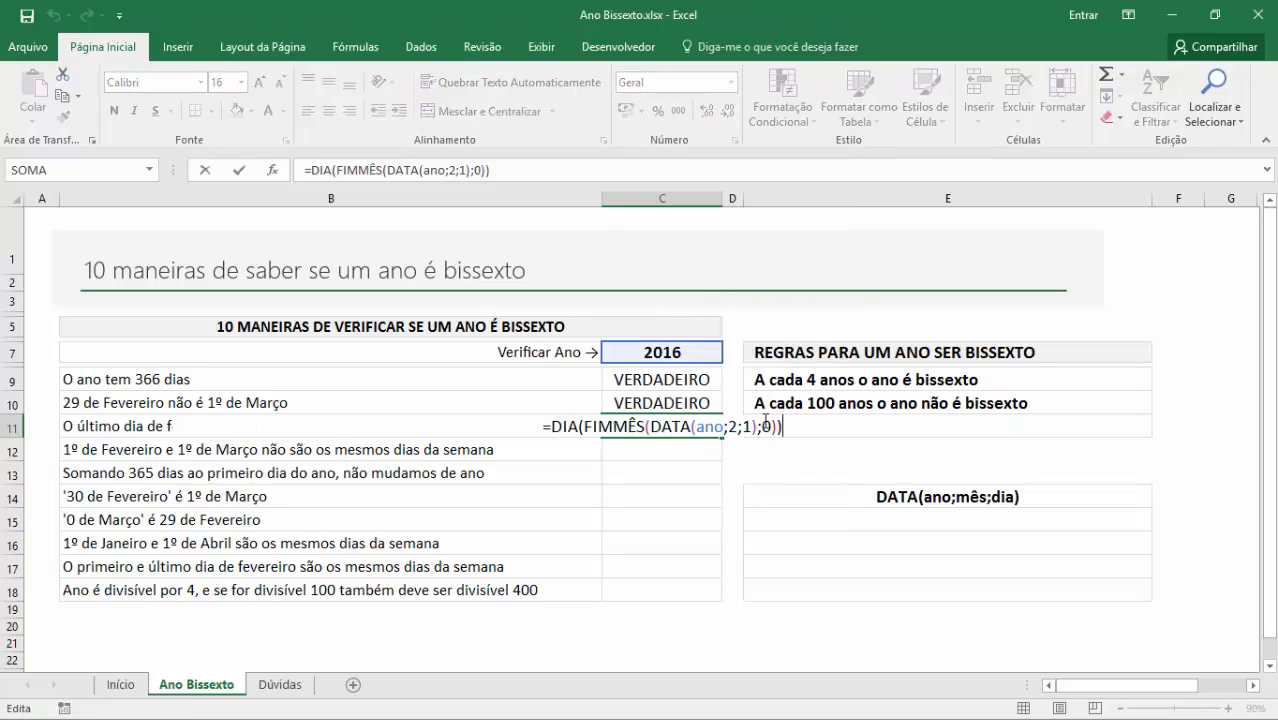
pyautogui.write('=29')
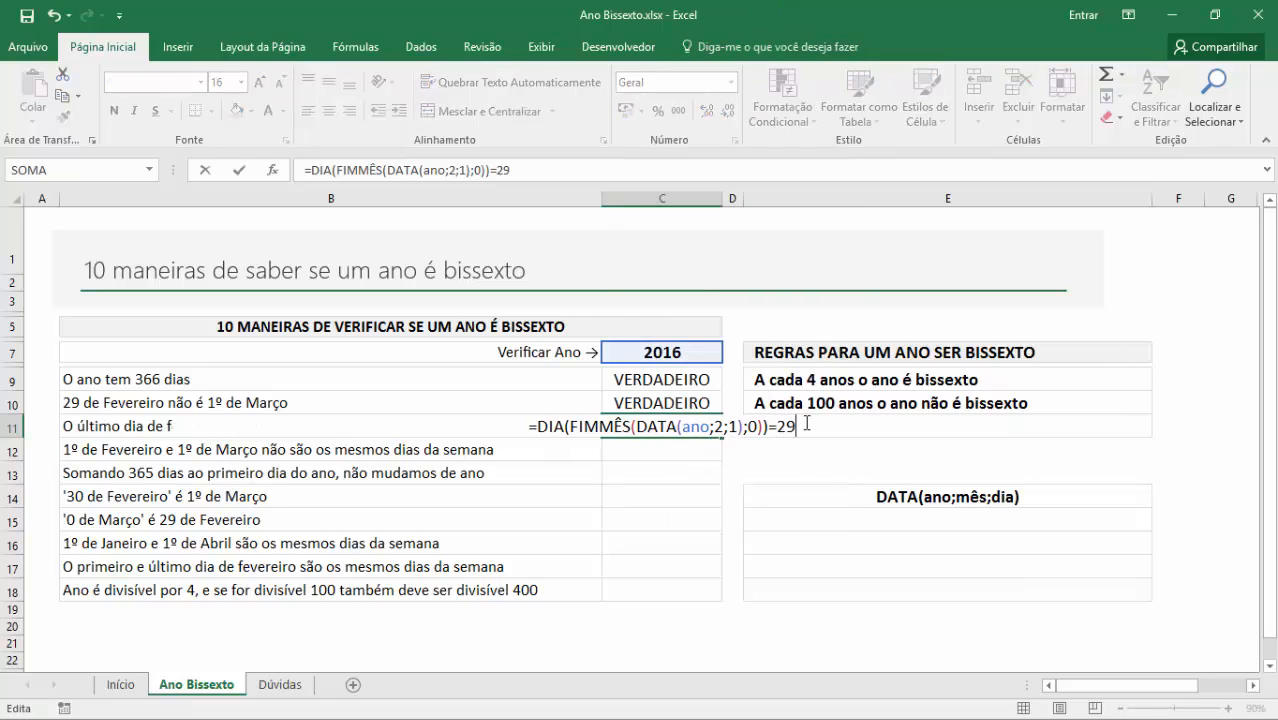
pyautogui.press('Return')
# - Change the year being verified in C7 to 2015 to test the completed C11 comparison
pyautogui.click(693, 351)
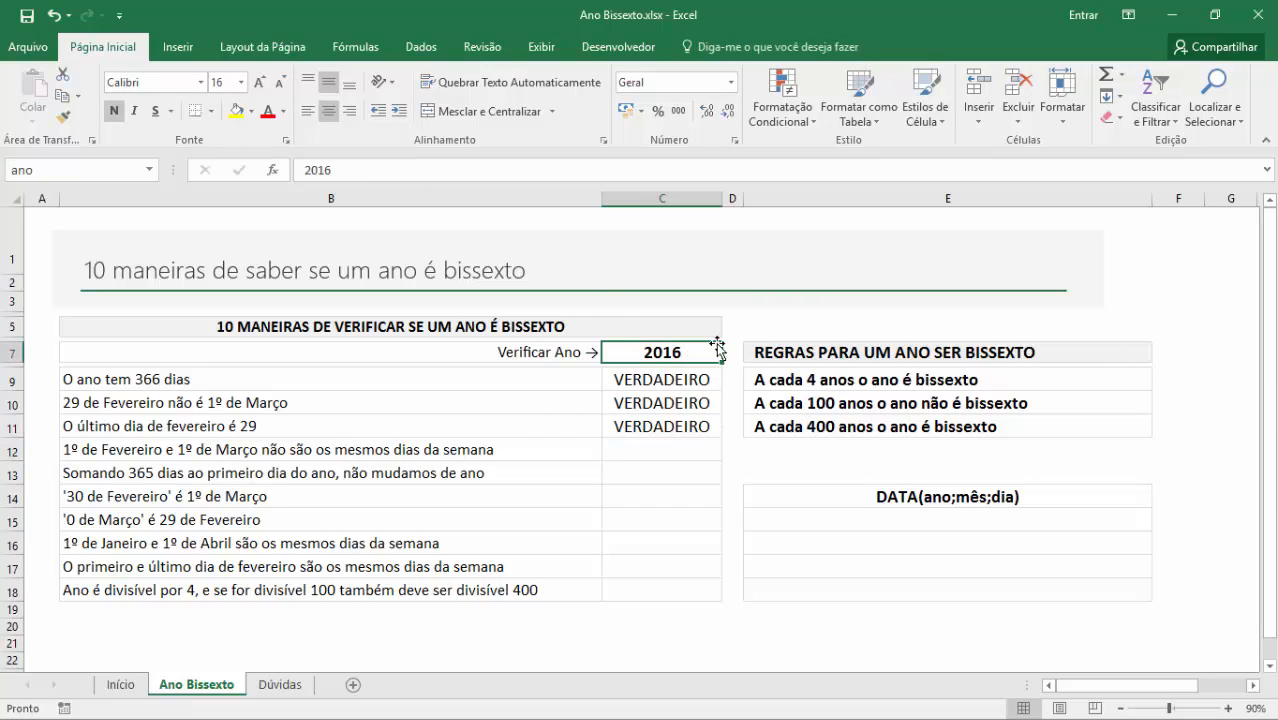
pyautogui.write('2015')
pyautogui.press('Return')
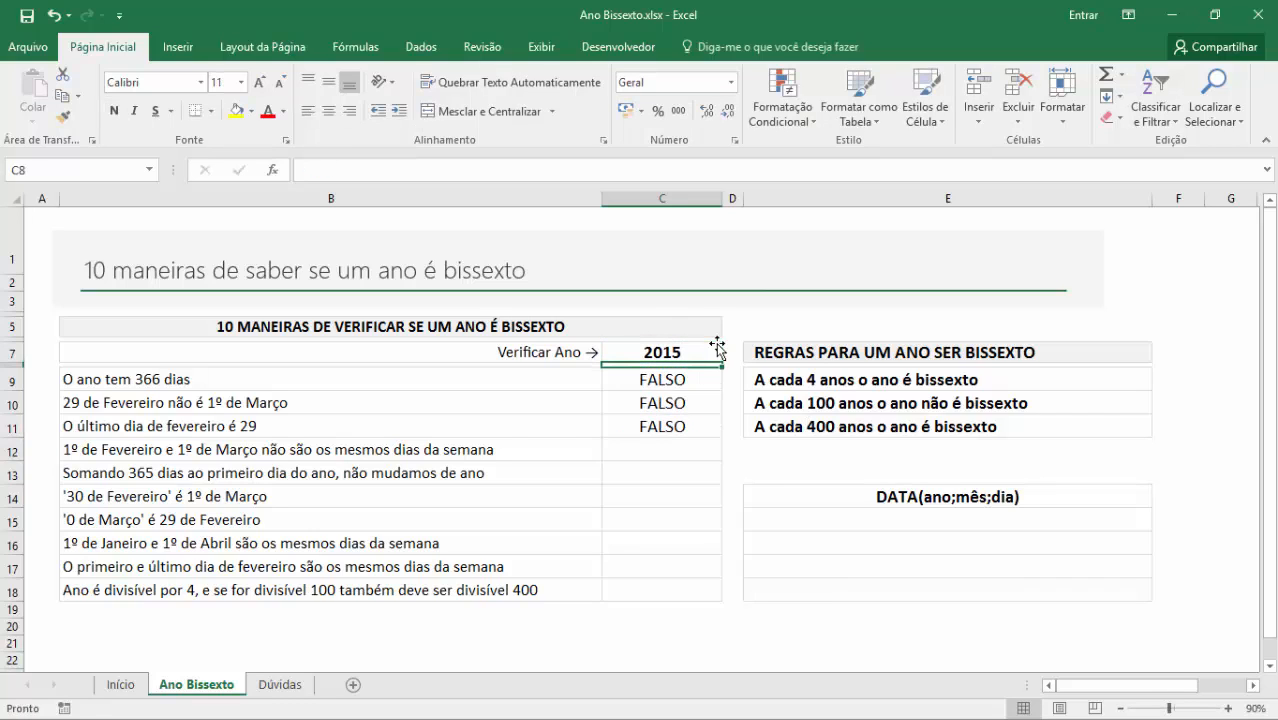
# - Begin the weekday comparison formula in C12 with =DIA.DA.SEMANA(DATA(ano;2;1))<>
pyautogui.click(658, 449)
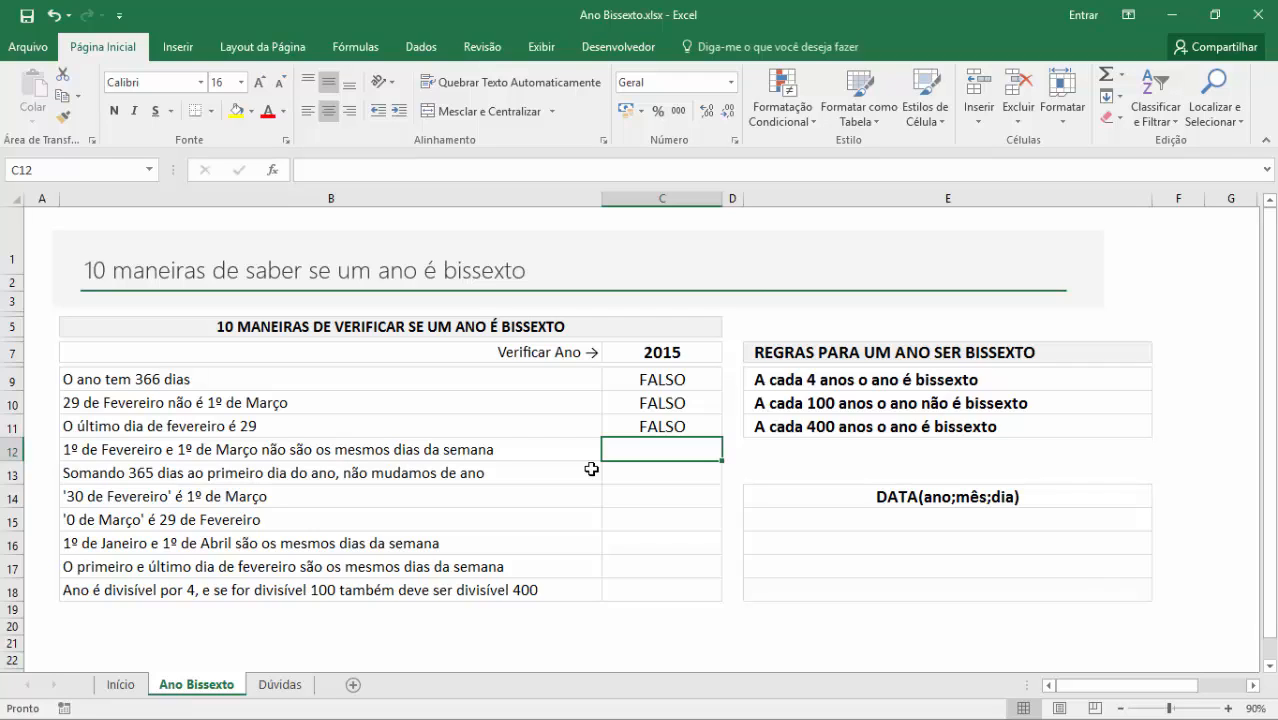
pyautogui.write('=')
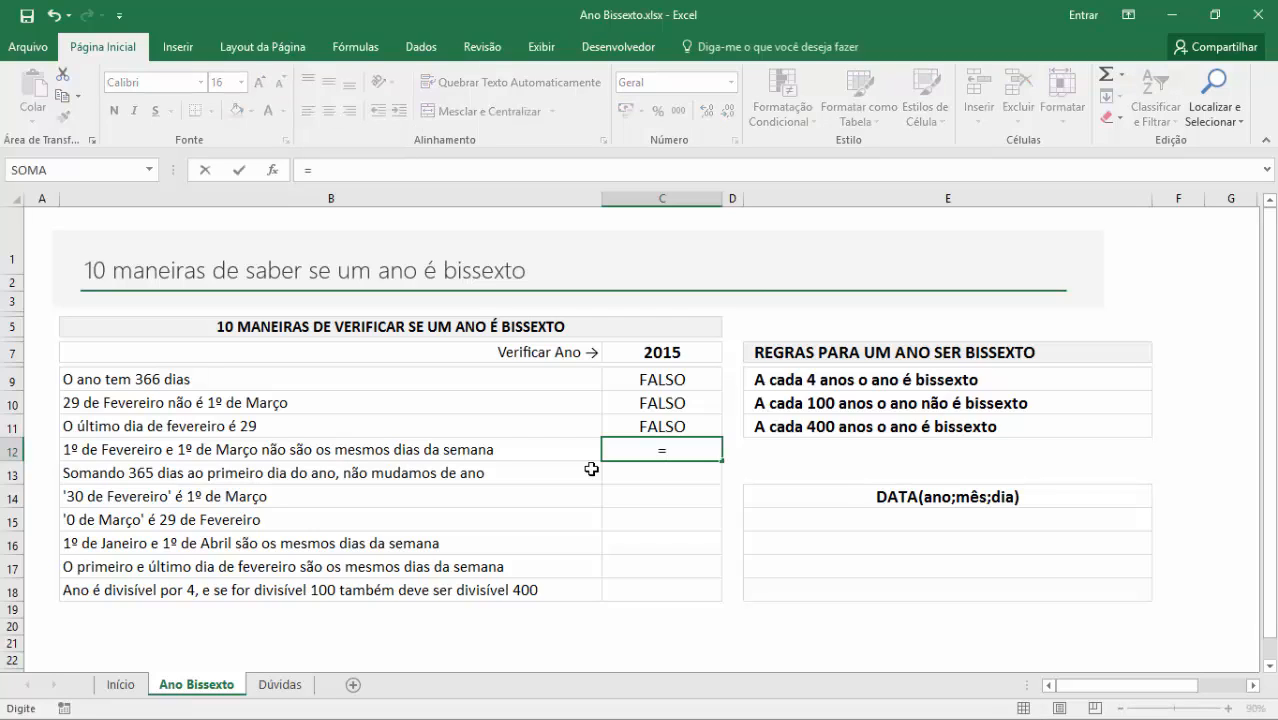
pyautogui.write('DIA')
pyautogui.press('Down')
pyautogui.press('Tab')
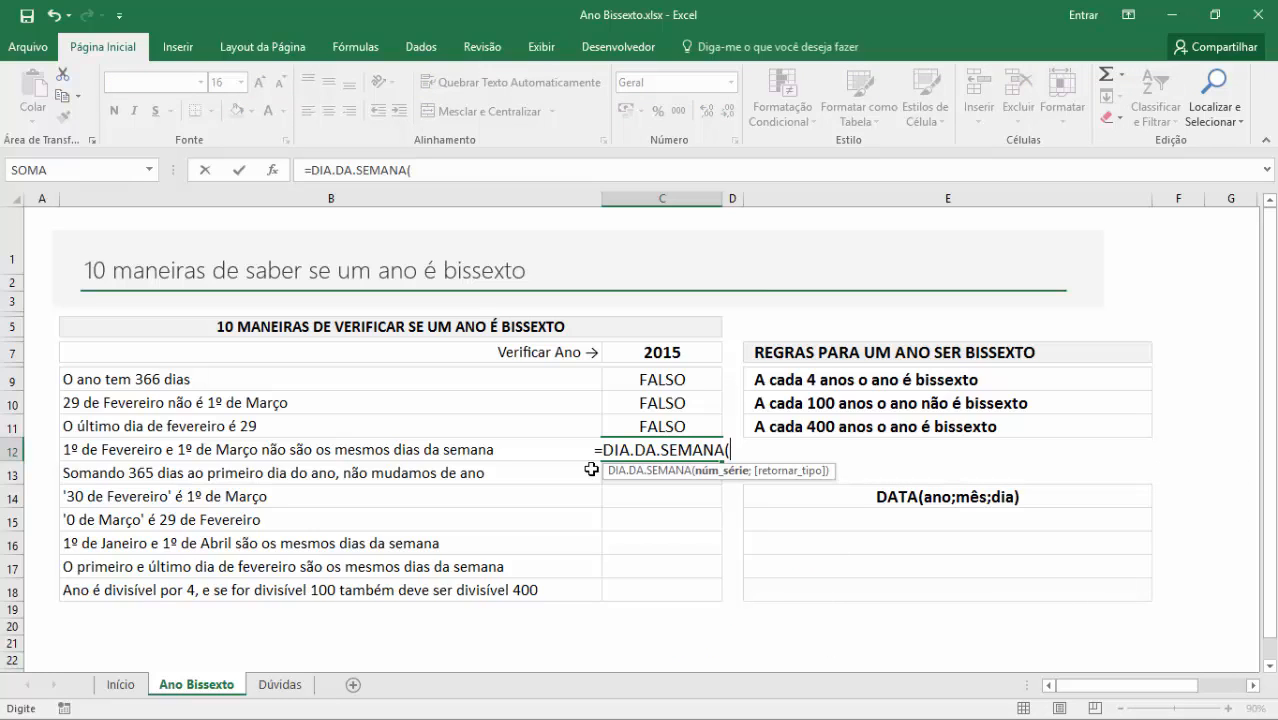
pyautogui.write('DATA')
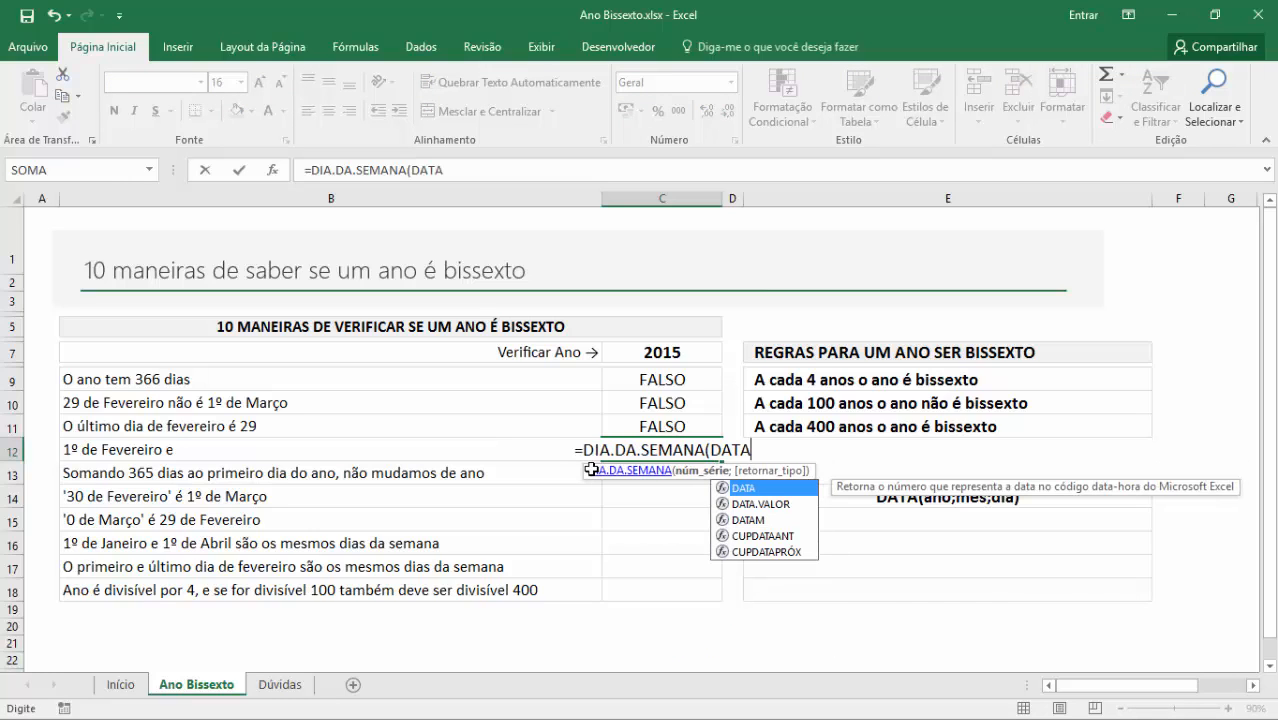
pyautogui.write('(')
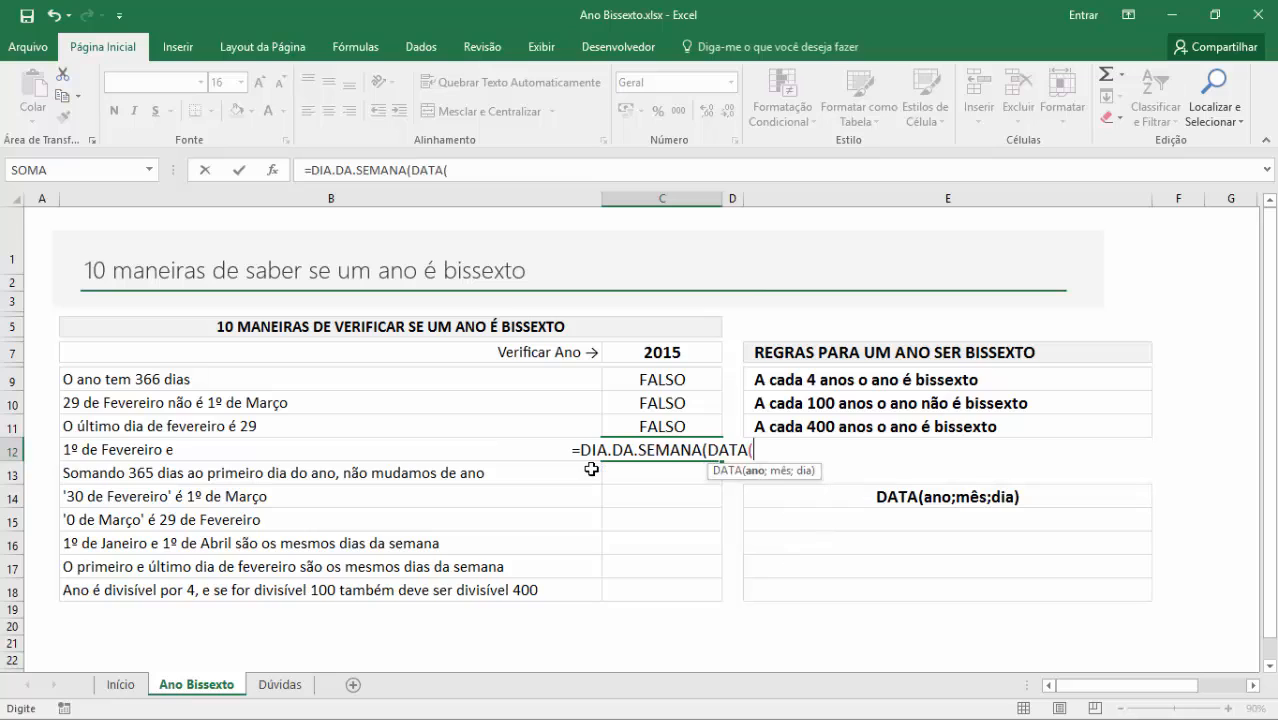
pyautogui.write('ano')
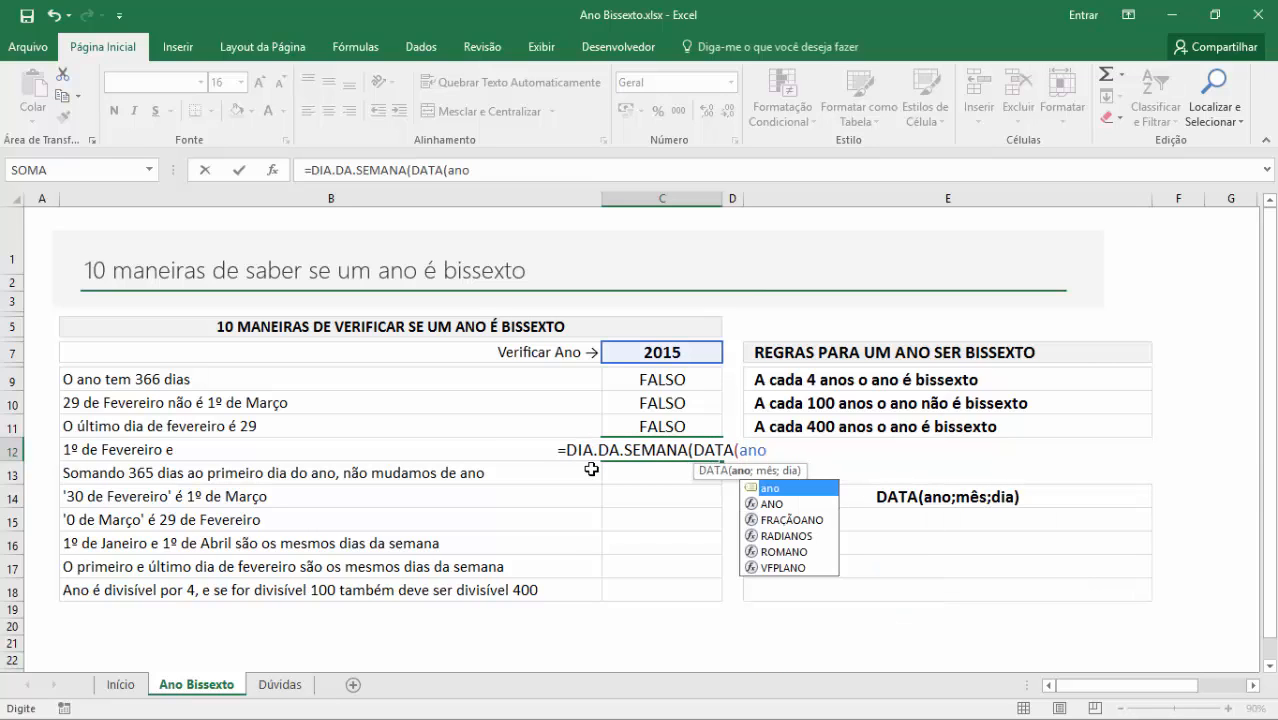
pyautogui.write(';2;1)')
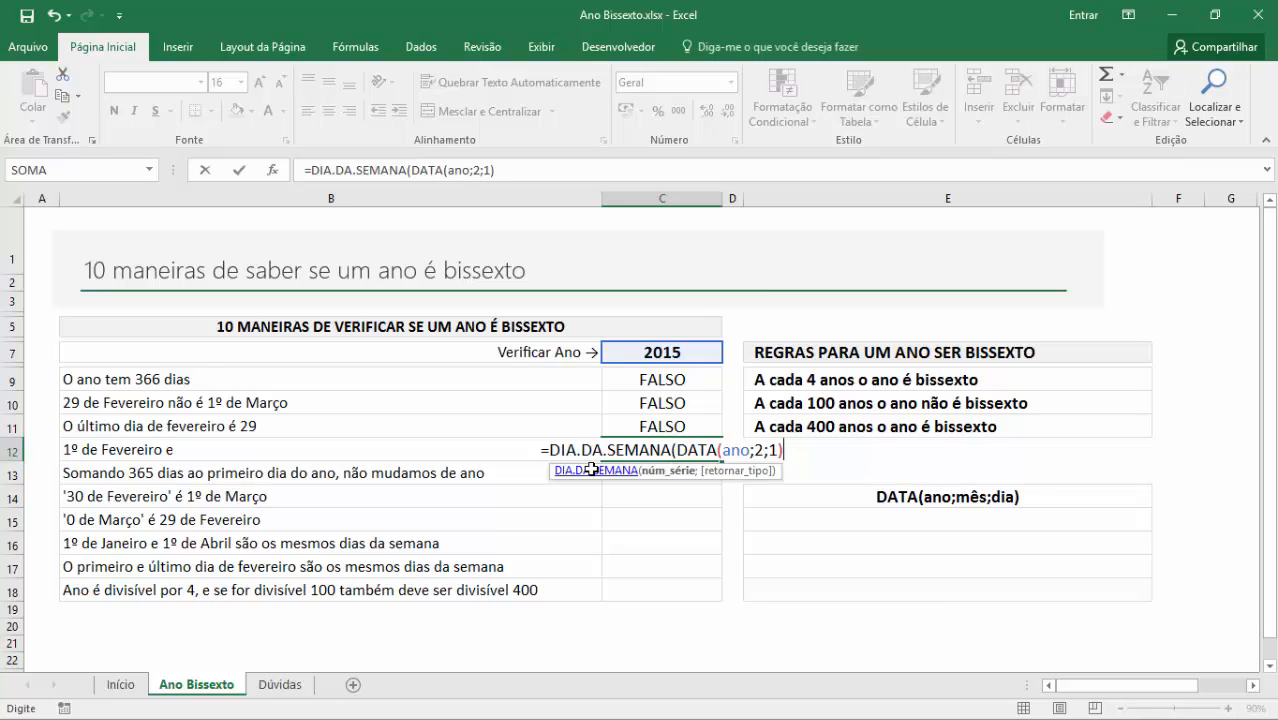
pyautogui.write(')')
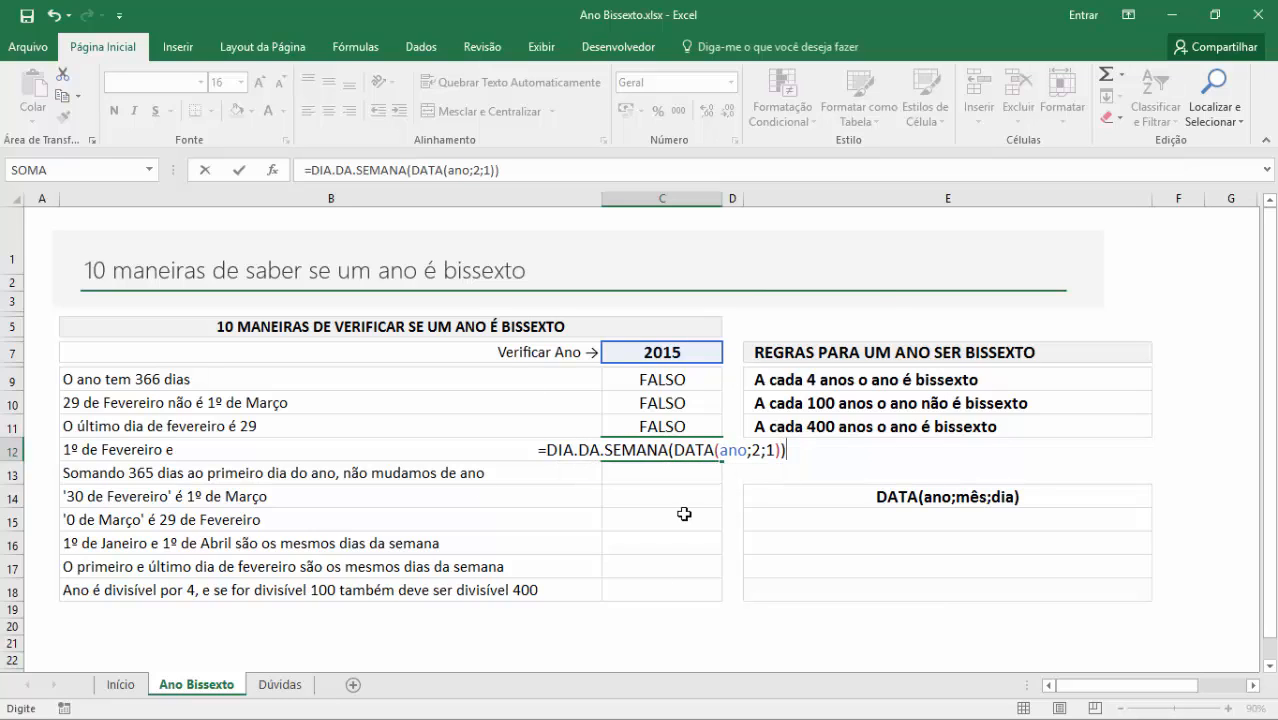
pyautogui.write('<>')
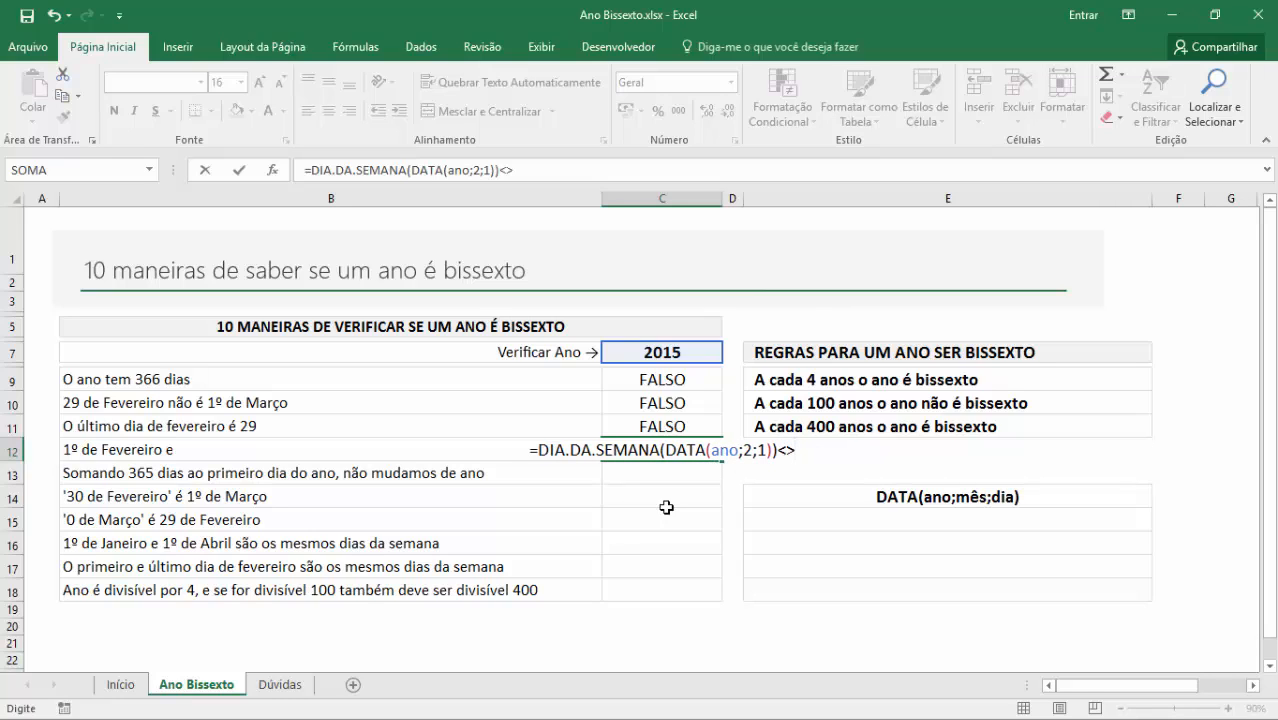
pyautogui.write('dia')
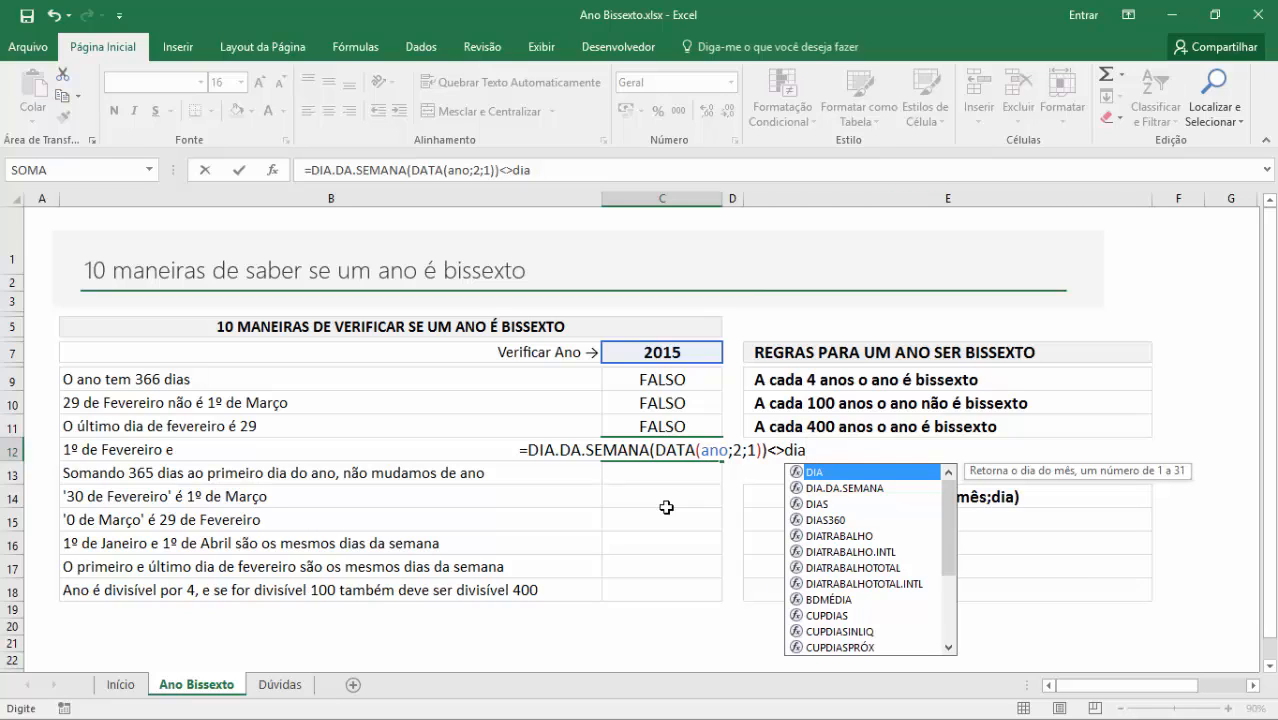
pyautogui.press('BackSpace')
pyautogui.press('BackSpace')
pyautogui.press('BackSpace')
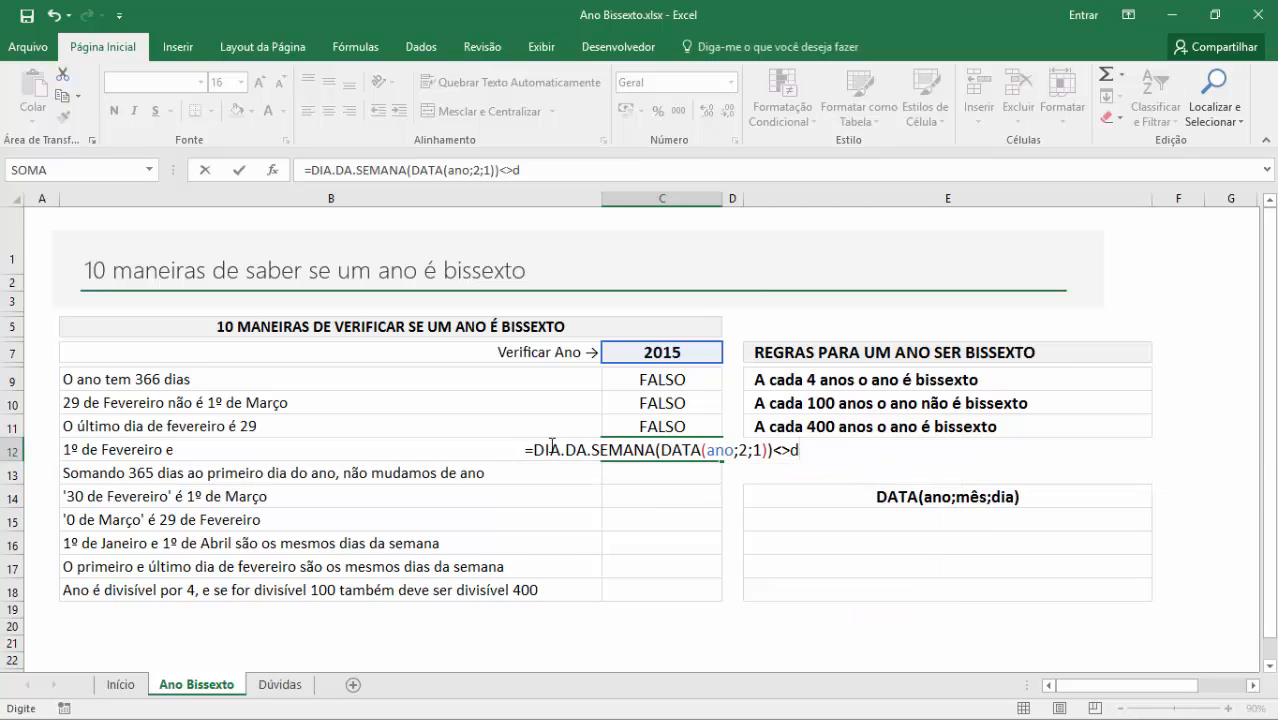
# - Complete the C12 formula with a copy of its weekday expression using month 3: =DIA.DA.SEMANA(DATA(ano;2;1))<>DIA.DA.SEMANA(DATA(ano;3;1))
pyautogui.moveTo(778, 450); pyautogui.dragTo(538, 450)
pyautogui.hotkey('ctrl', 'c')
pyautogui.click(836, 450)
pyautogui.hotkey('ctrl', 'v')
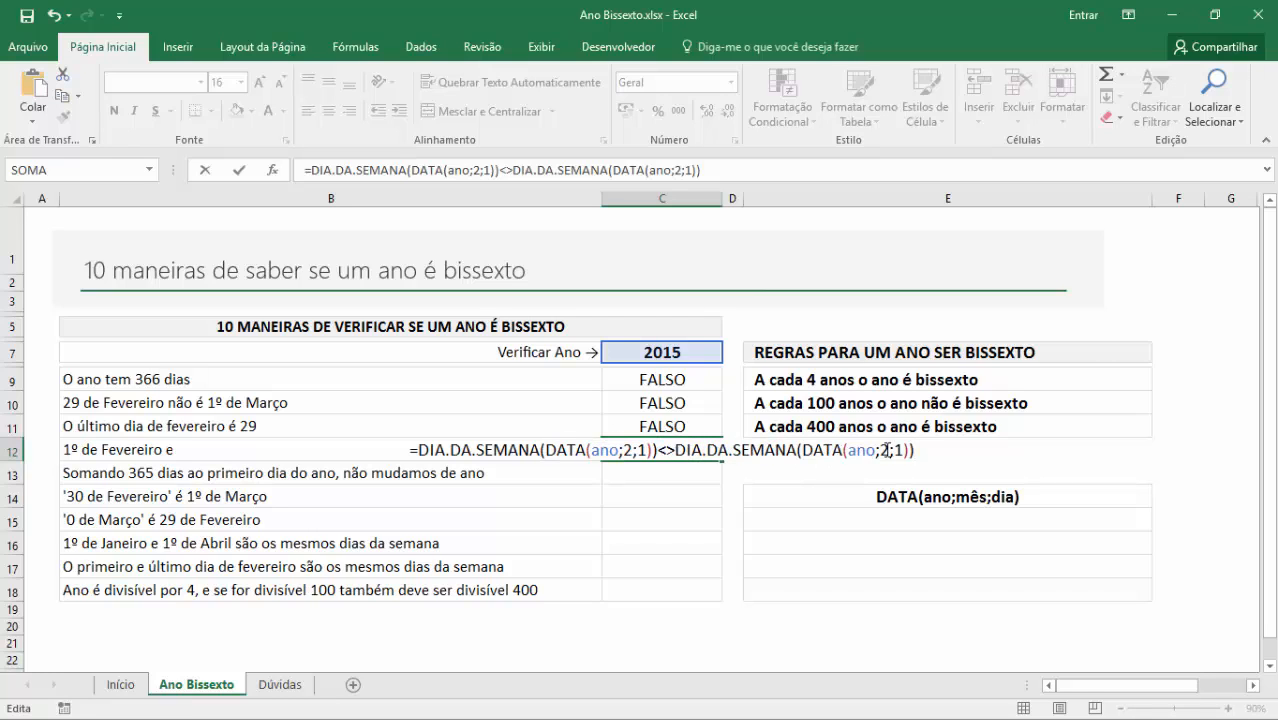
pyautogui.doubleClick(885, 450)
pyautogui.write('3')
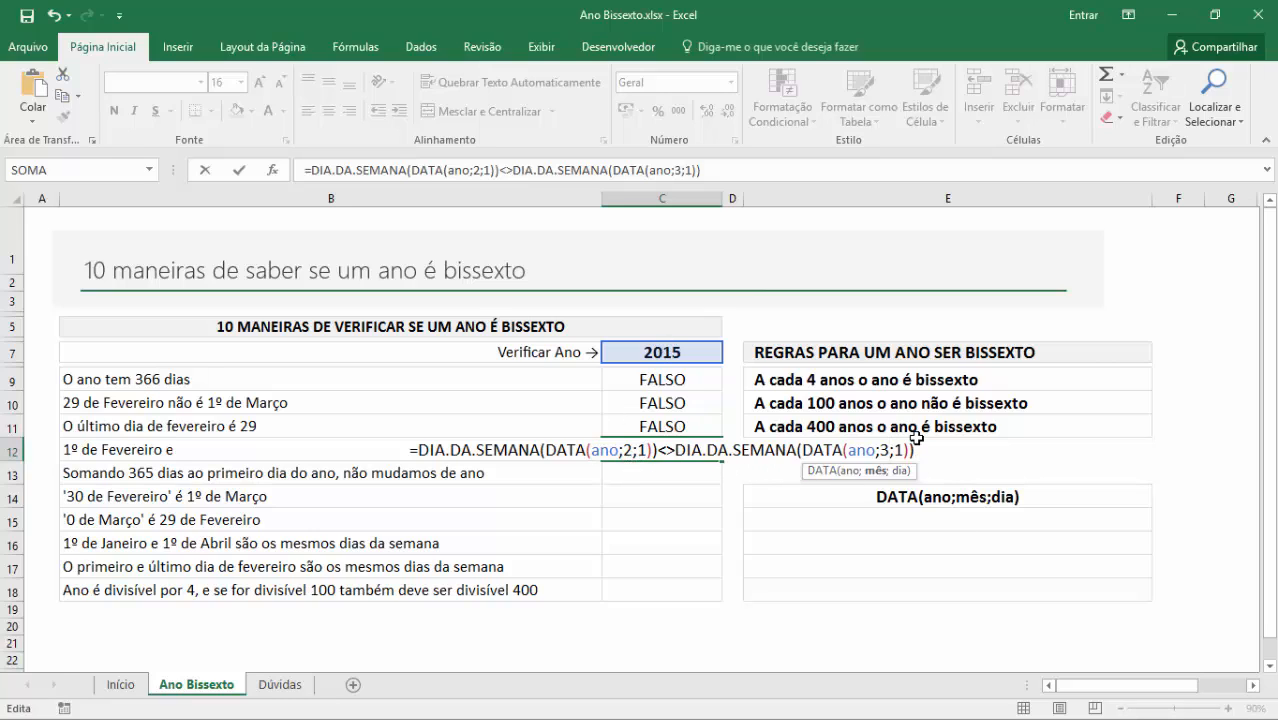
pyautogui.press('Return')
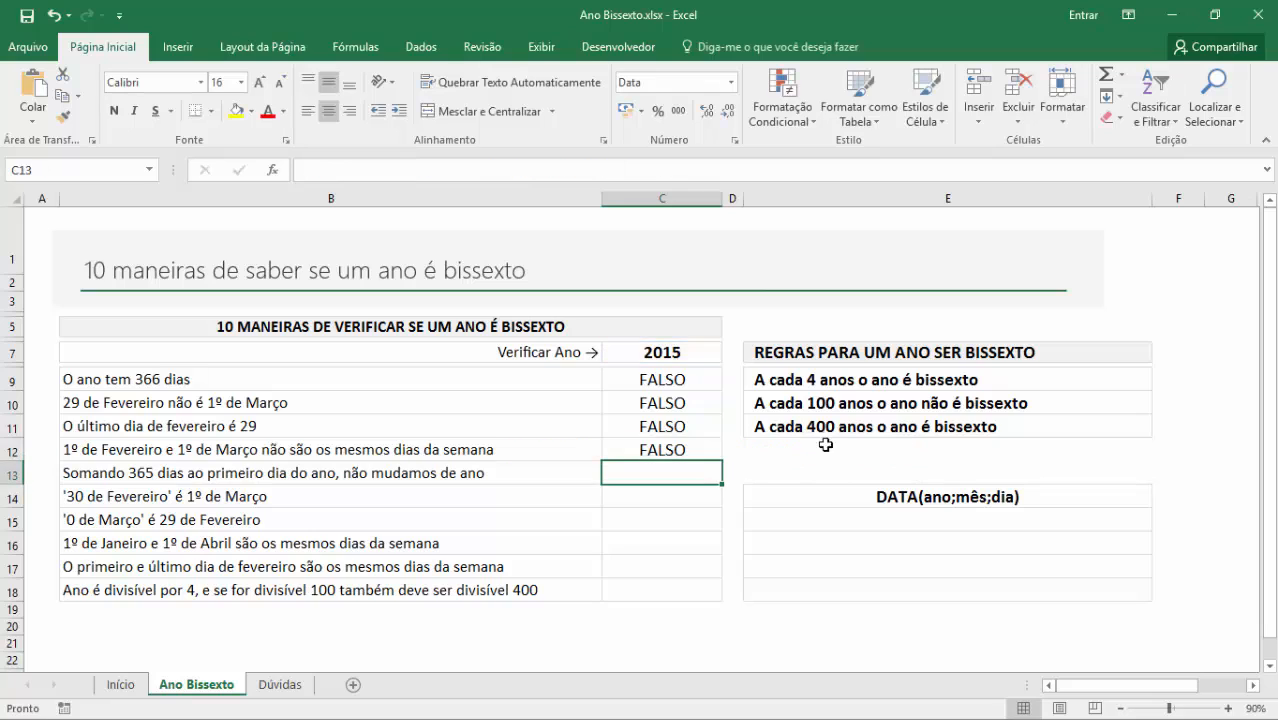
# - Change the year being verified in C7 to 2016 to test the C12 weekday formula
pyautogui.click(670, 450)
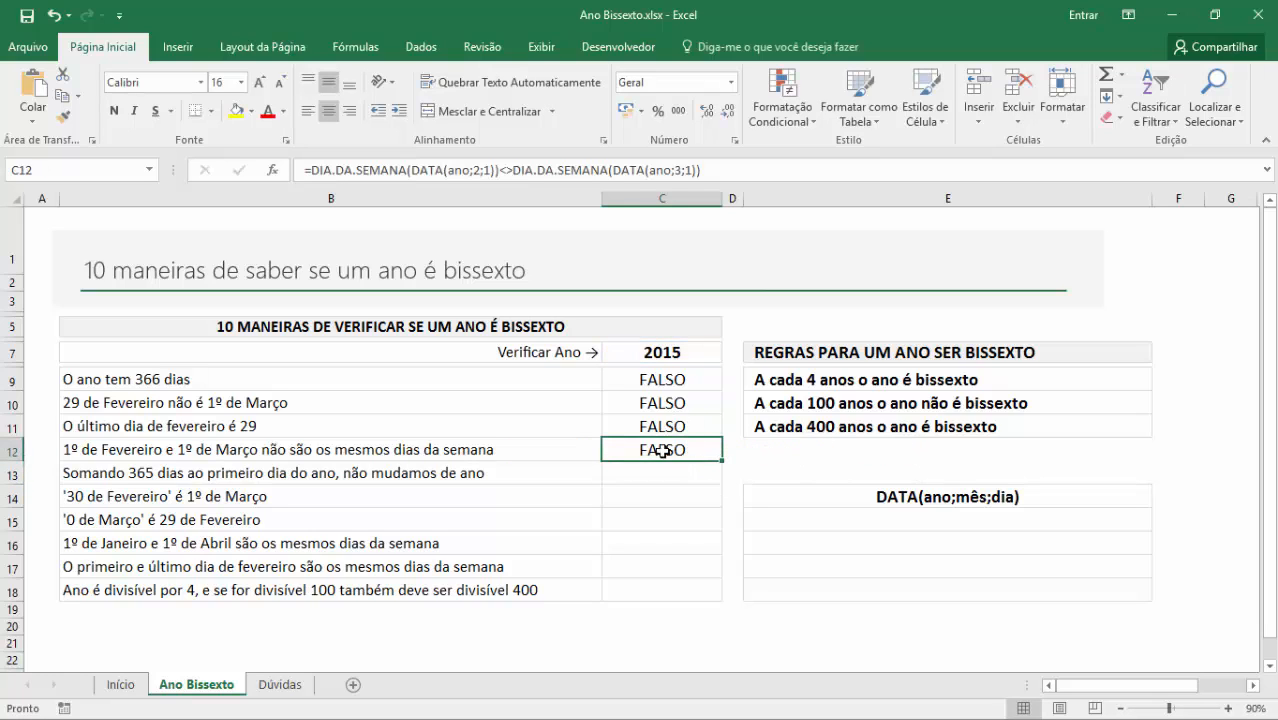
pyautogui.click(676, 345)
pyautogui.write('2016')
pyautogui.press('Return')
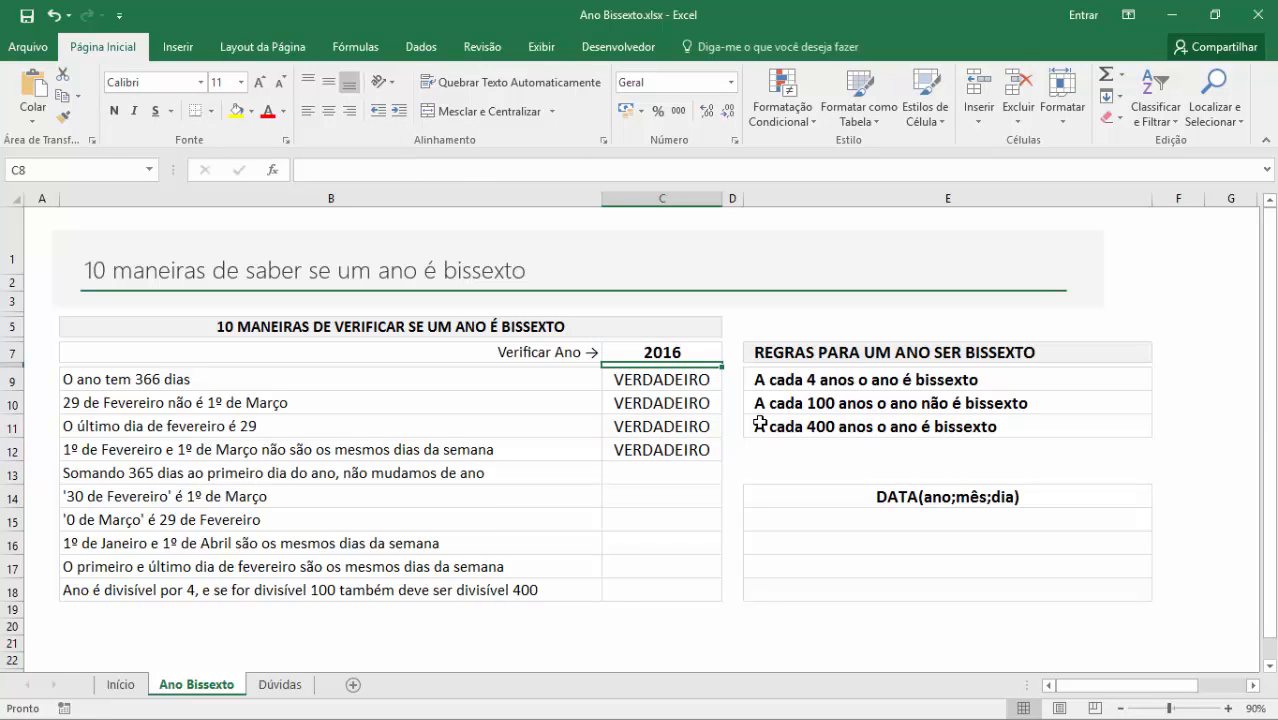
pyautogui.click(678, 452)
# - Enter =DATA(ano;1;1)+365 in C13 to add 365 days to the first day of the year
pyautogui.click(684, 474)
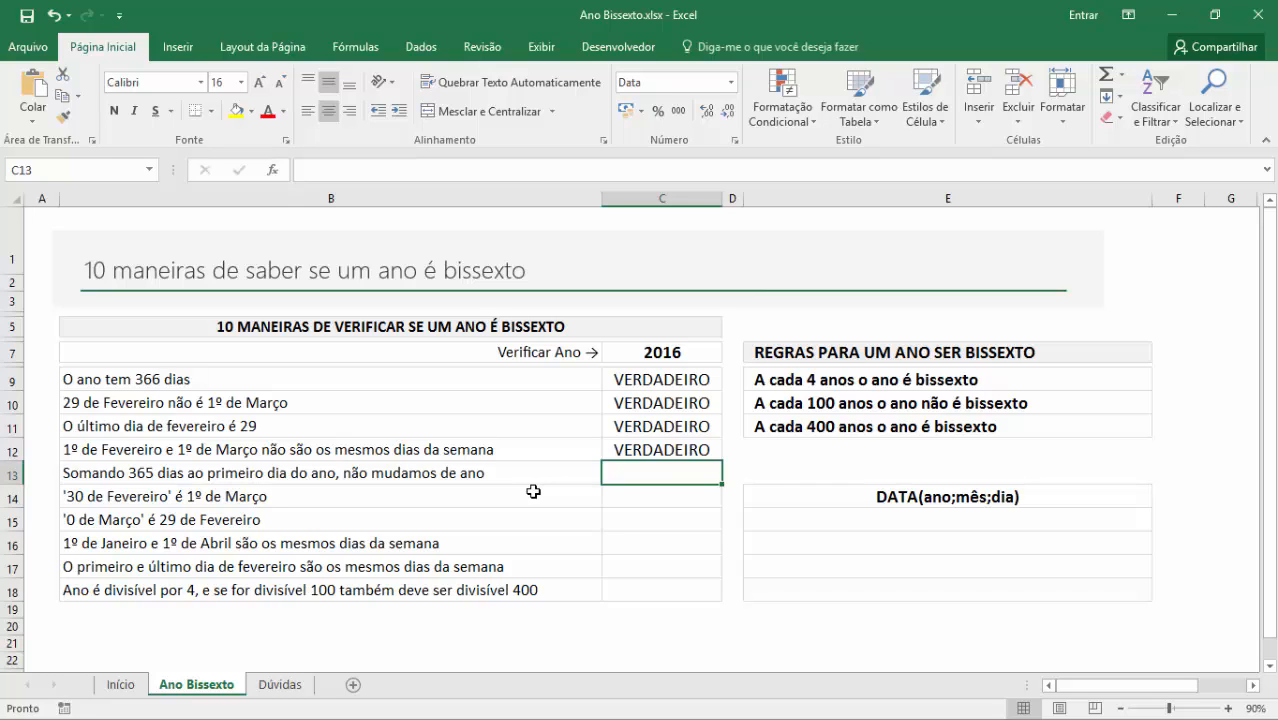
pyautogui.write('=DAT')
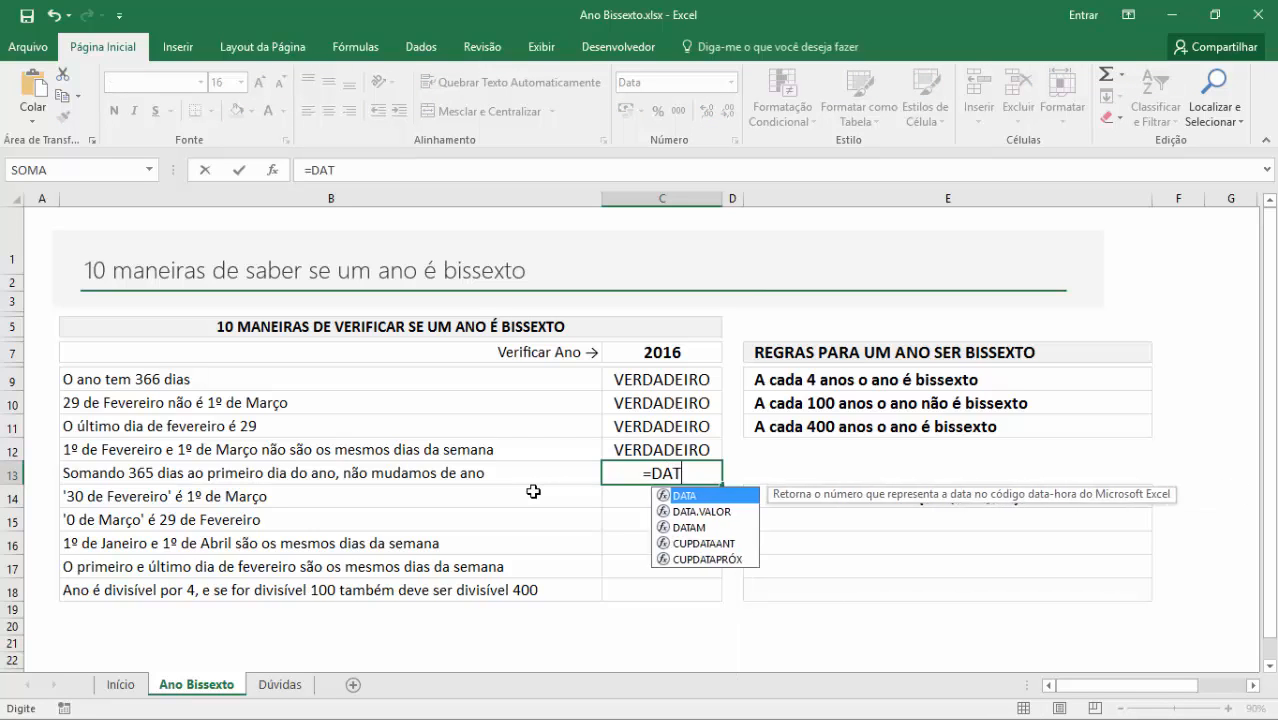
pyautogui.write('A(ano')
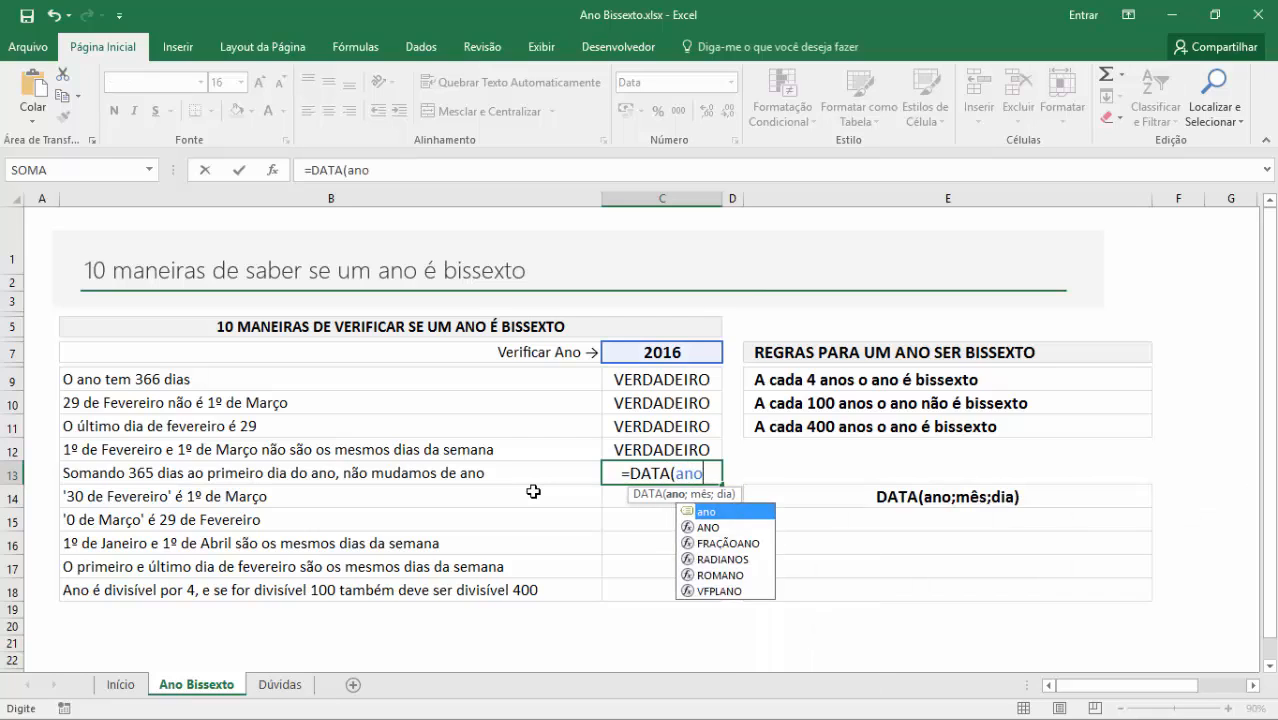
pyautogui.write(';')
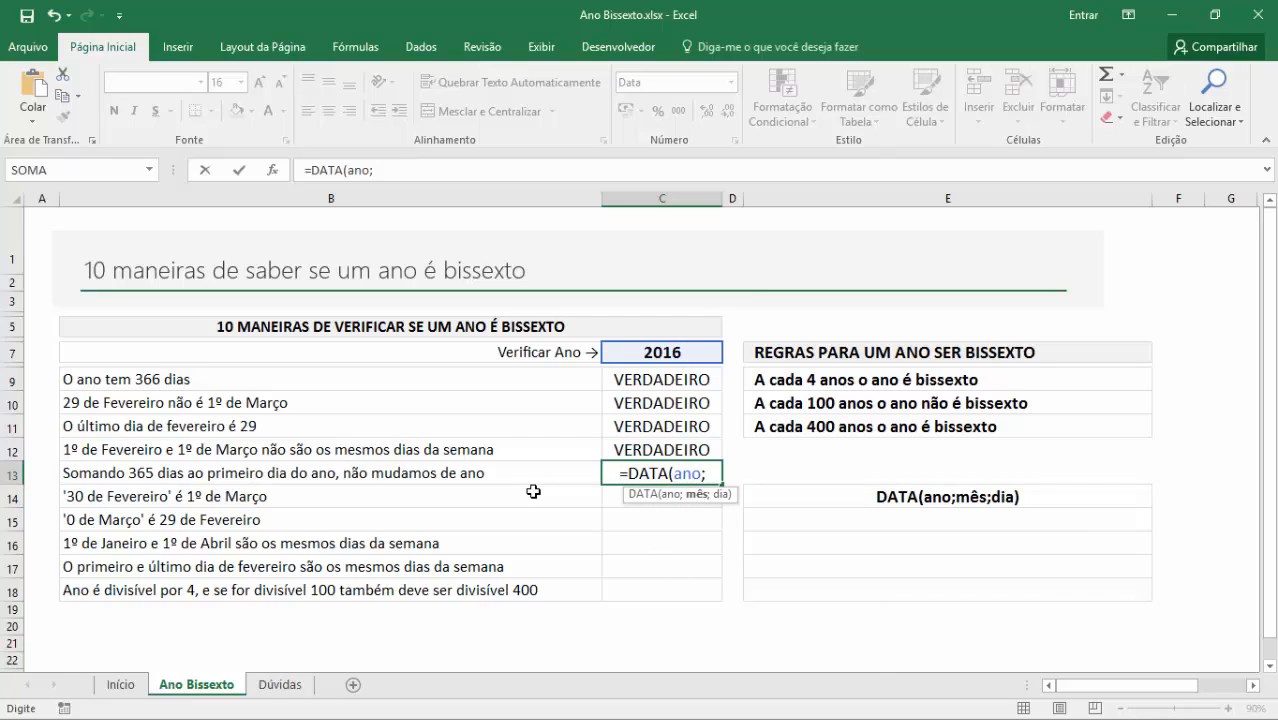
pyautogui.write('1;1)+36')
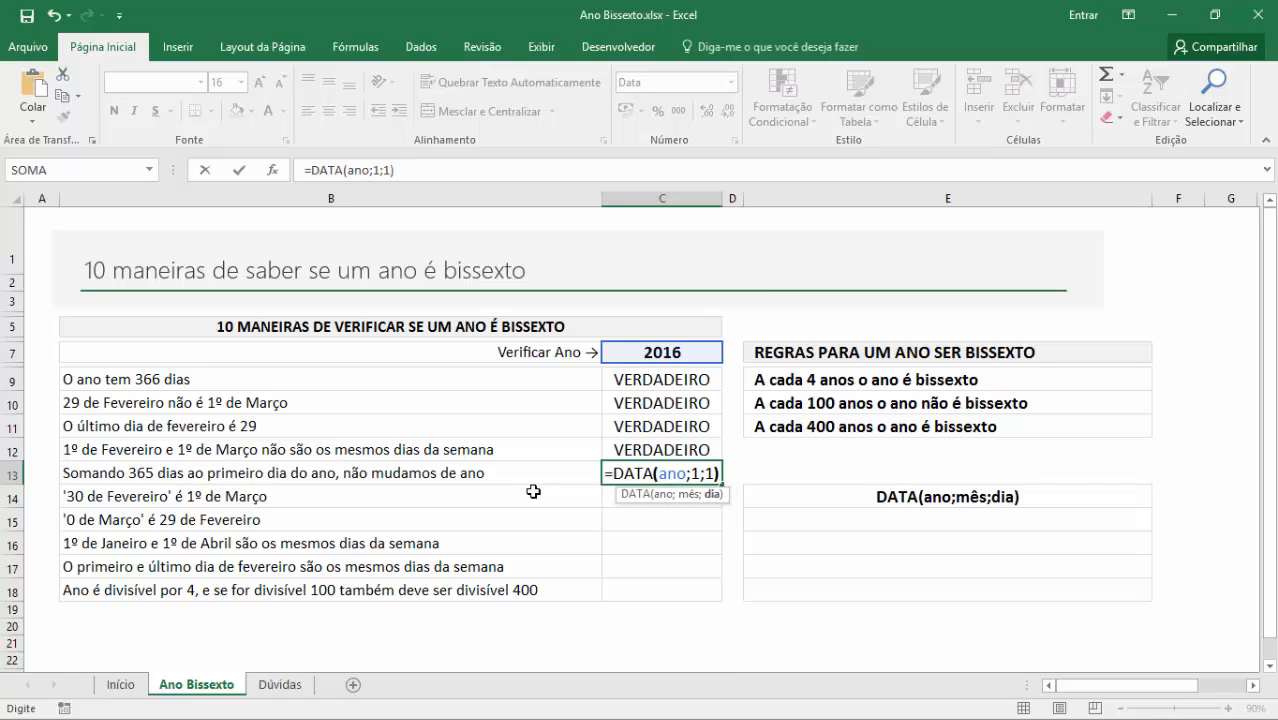
pyautogui.write('5')
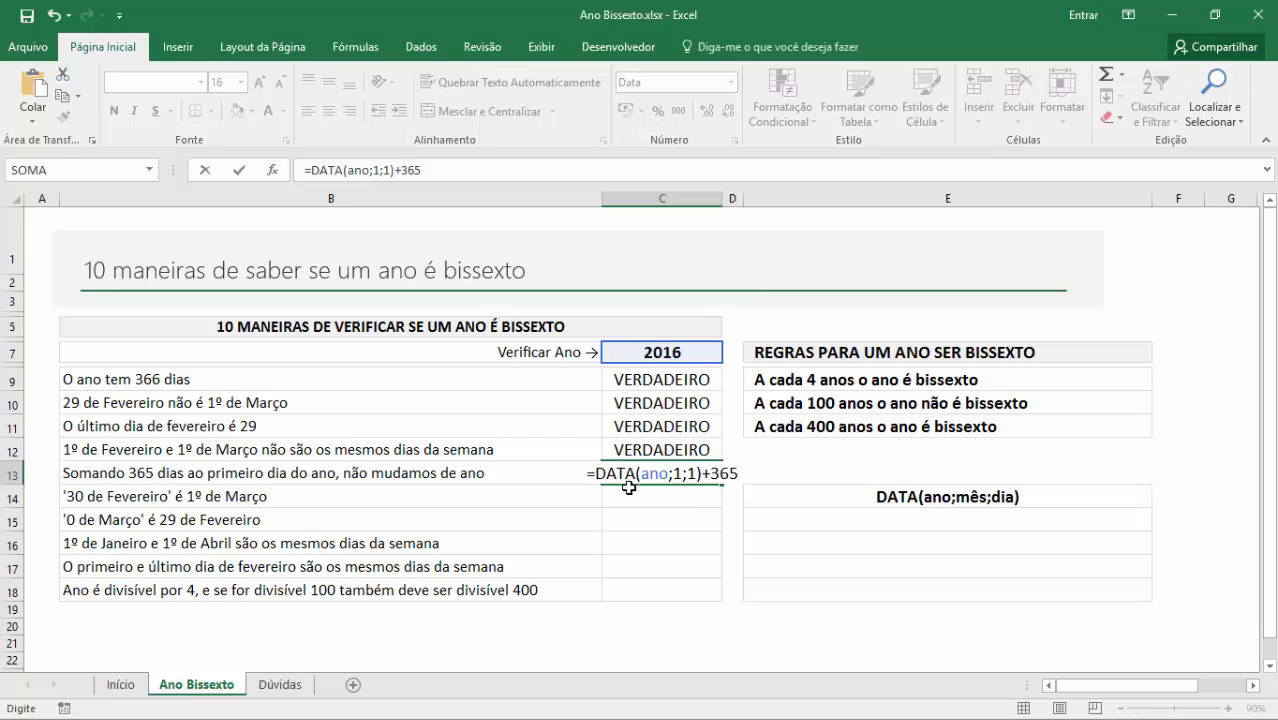
pyautogui.press('Return')
# - Test the C13 date formula by changing the year in C7 to 2015 and back to 2016
pyautogui.click(677, 356)
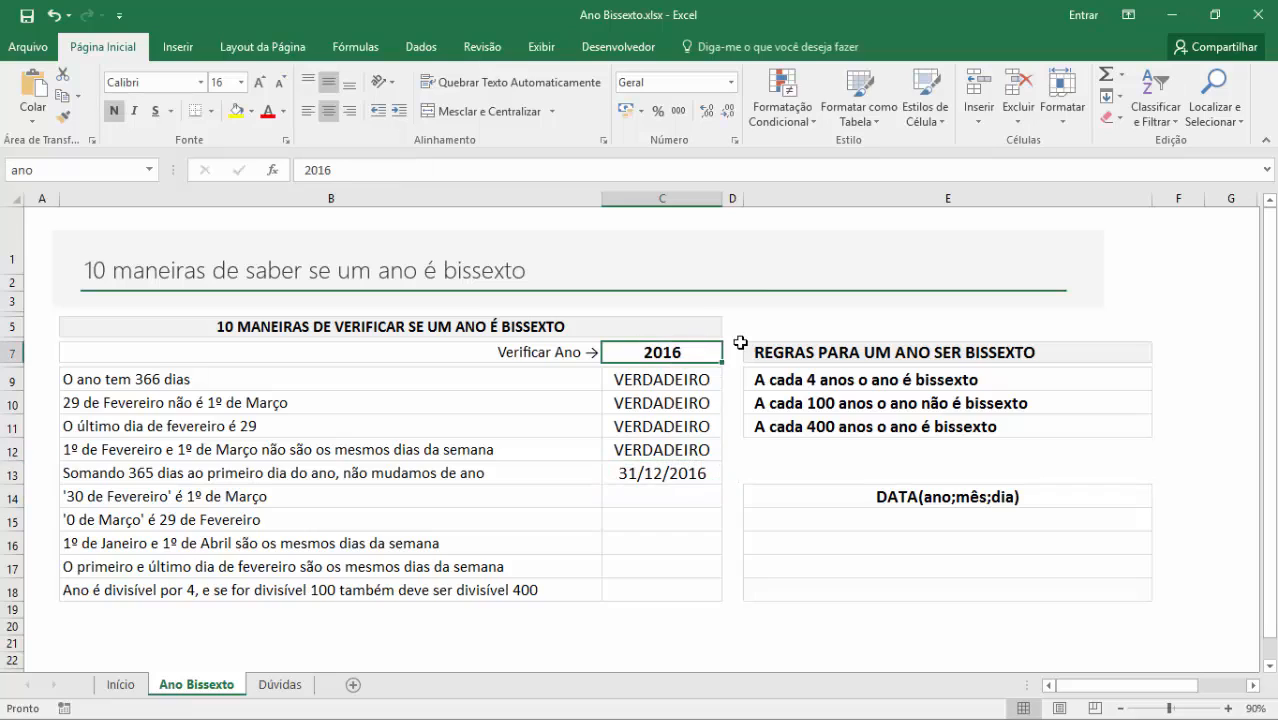
pyautogui.write('2015')
pyautogui.press('Return')
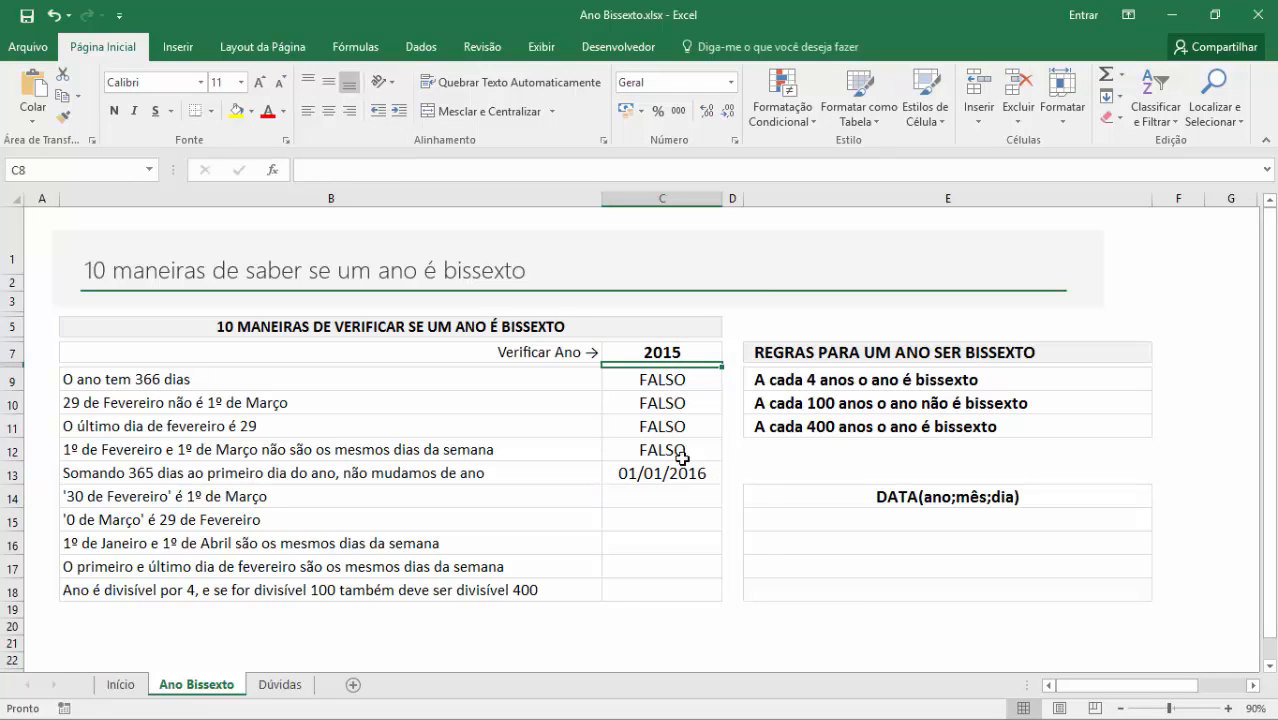
pyautogui.click(666, 474)
pyautogui.click(654, 352)
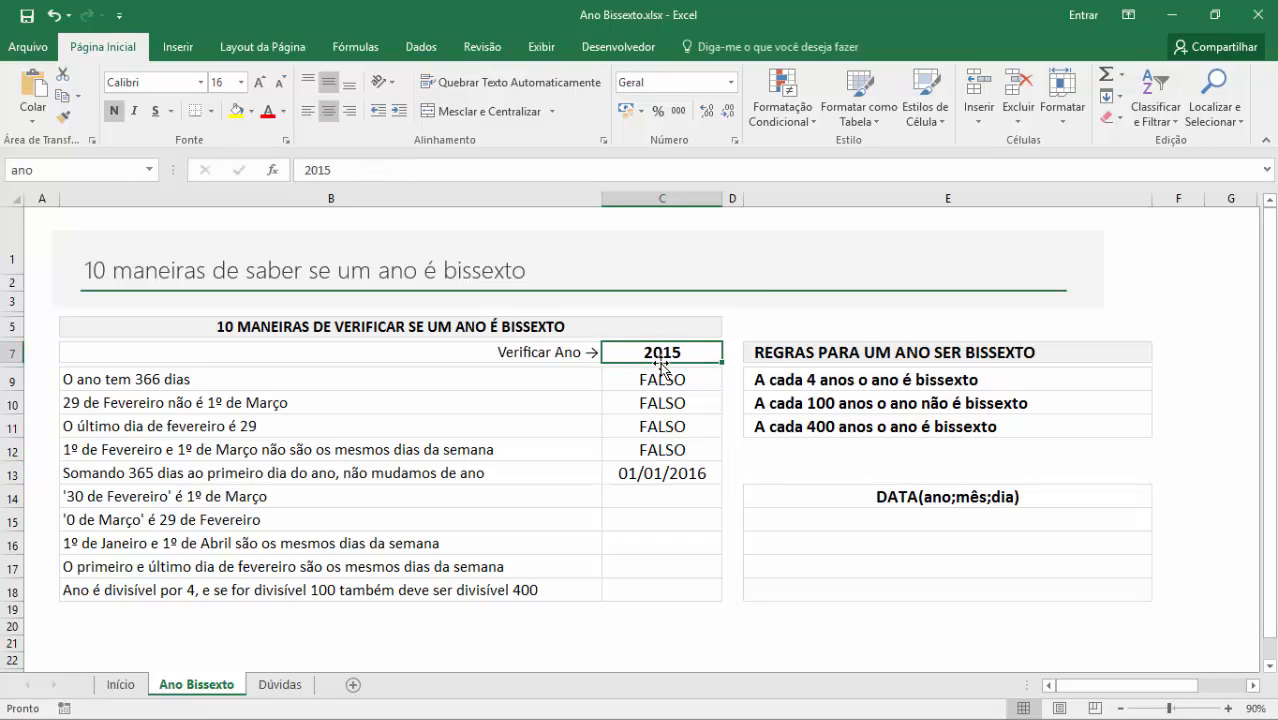
pyautogui.write('2016')
pyautogui.press('Return')
# - Extend the C13 formula into a year comparison: =ANO(DATA(ano;1;1)+365)=ano
pyautogui.press('Down')
pyautogui.press('Down')
pyautogui.press('Down')
pyautogui.press('Down')
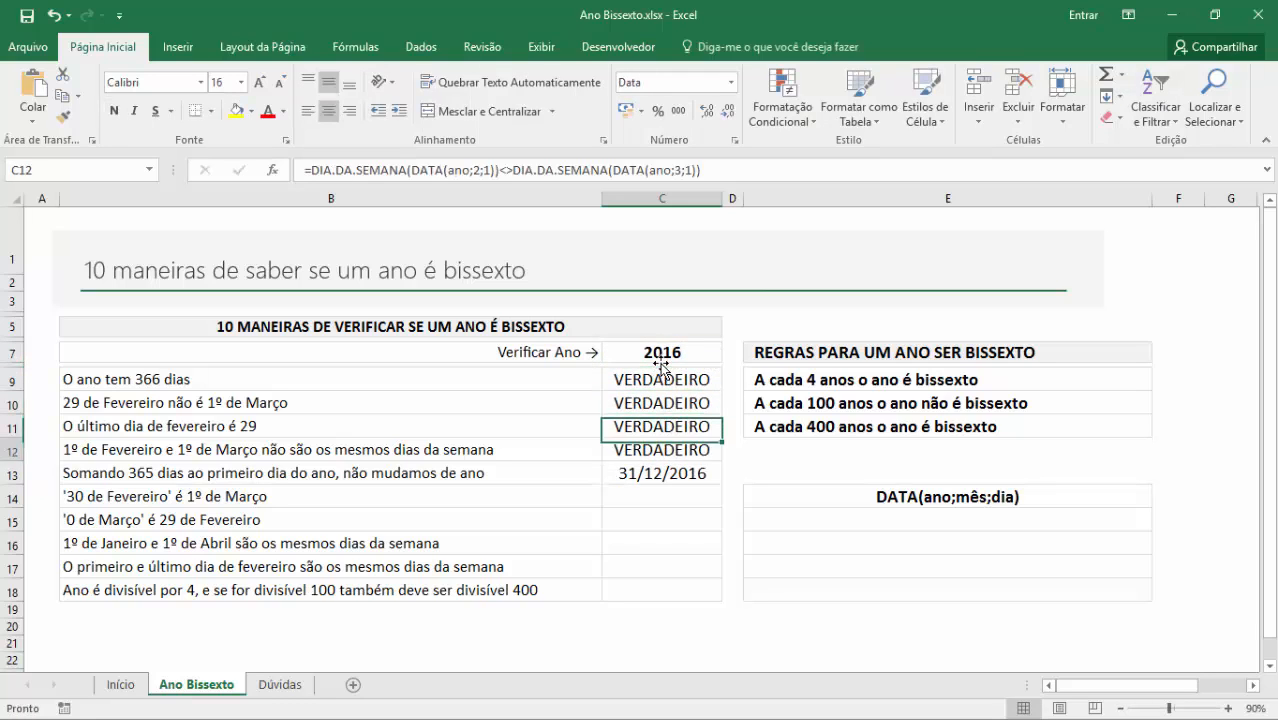
pyautogui.press('F2')
pyautogui.click(598, 474)
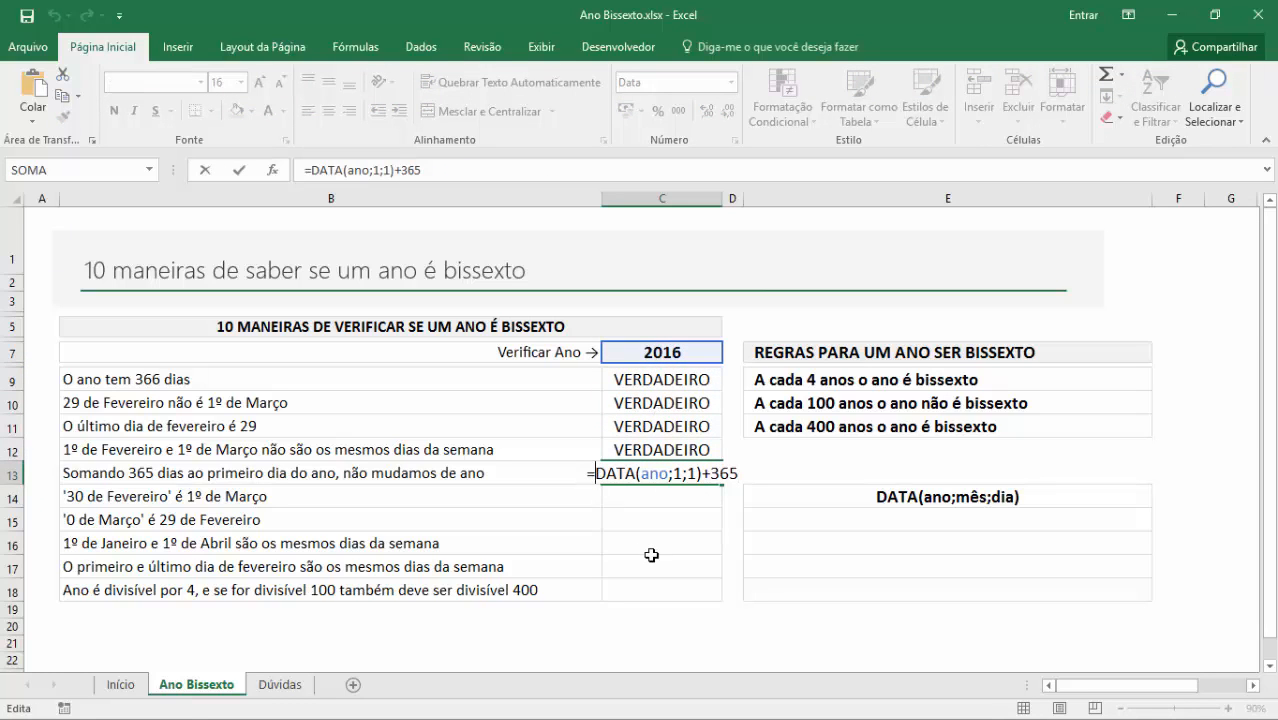
pyautogui.write('ANO(')
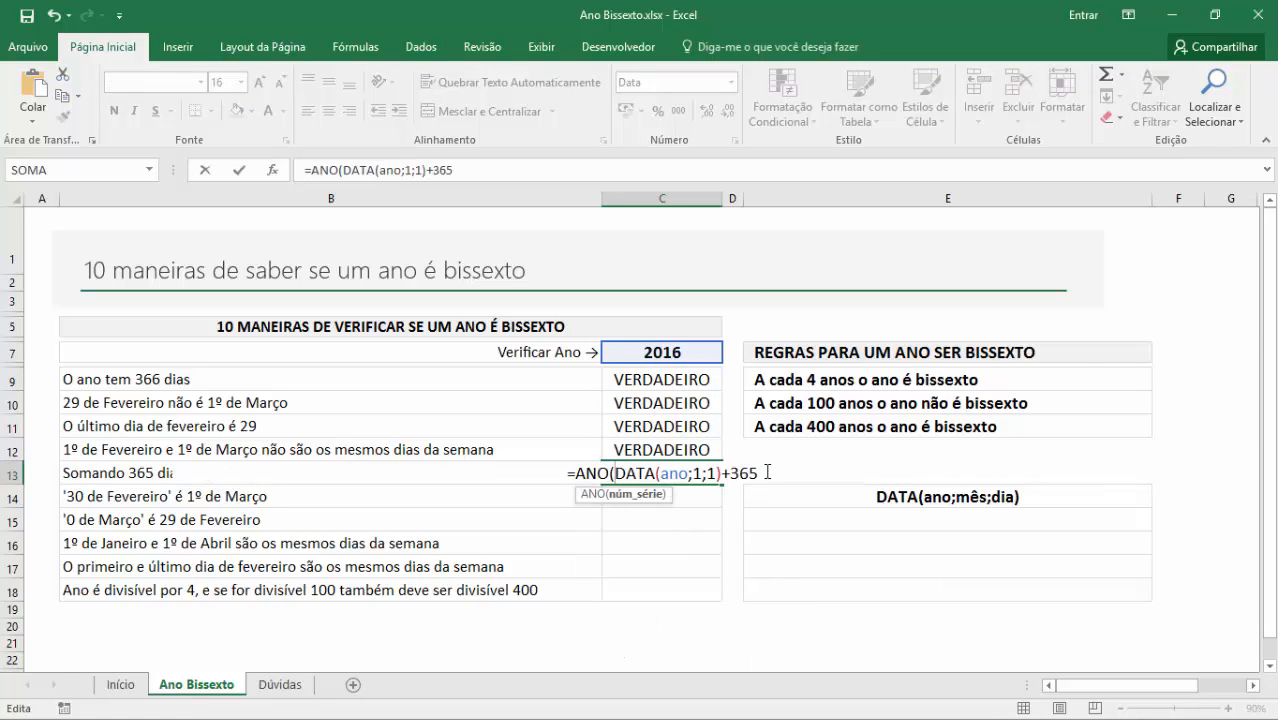
pyautogui.click(765, 468)
pyautogui.write(')=')
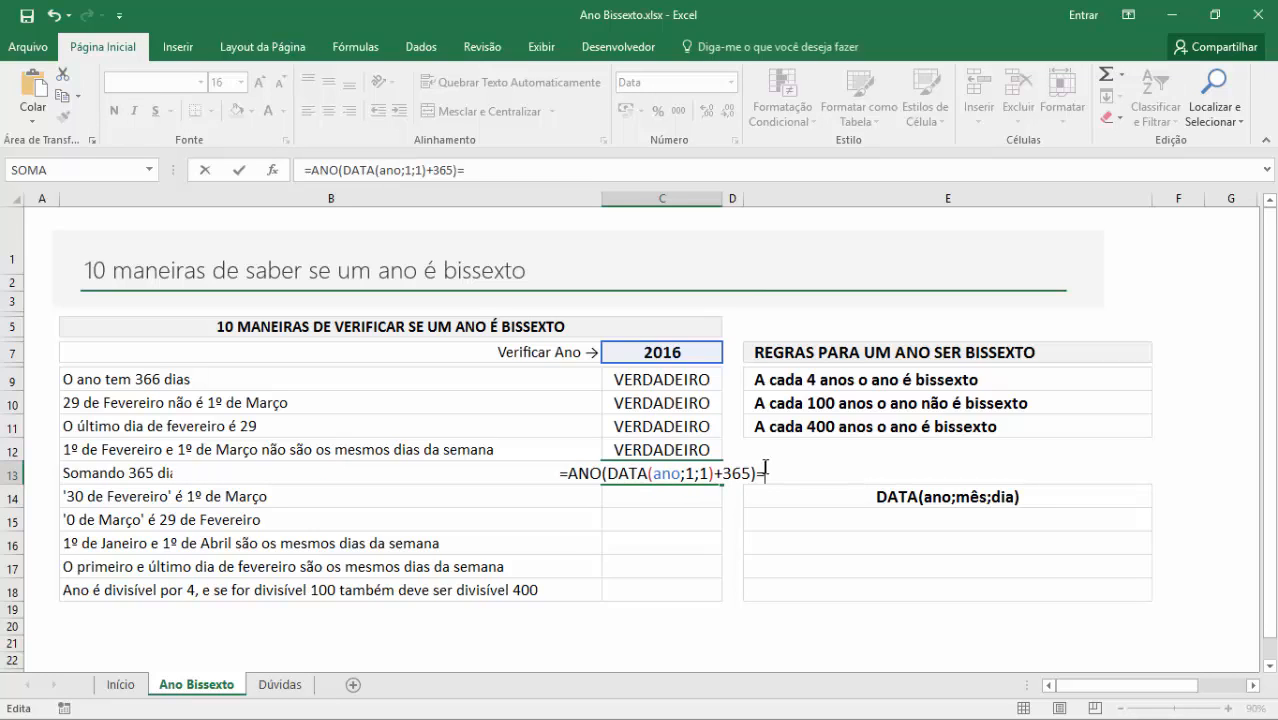
pyautogui.click(686, 354)
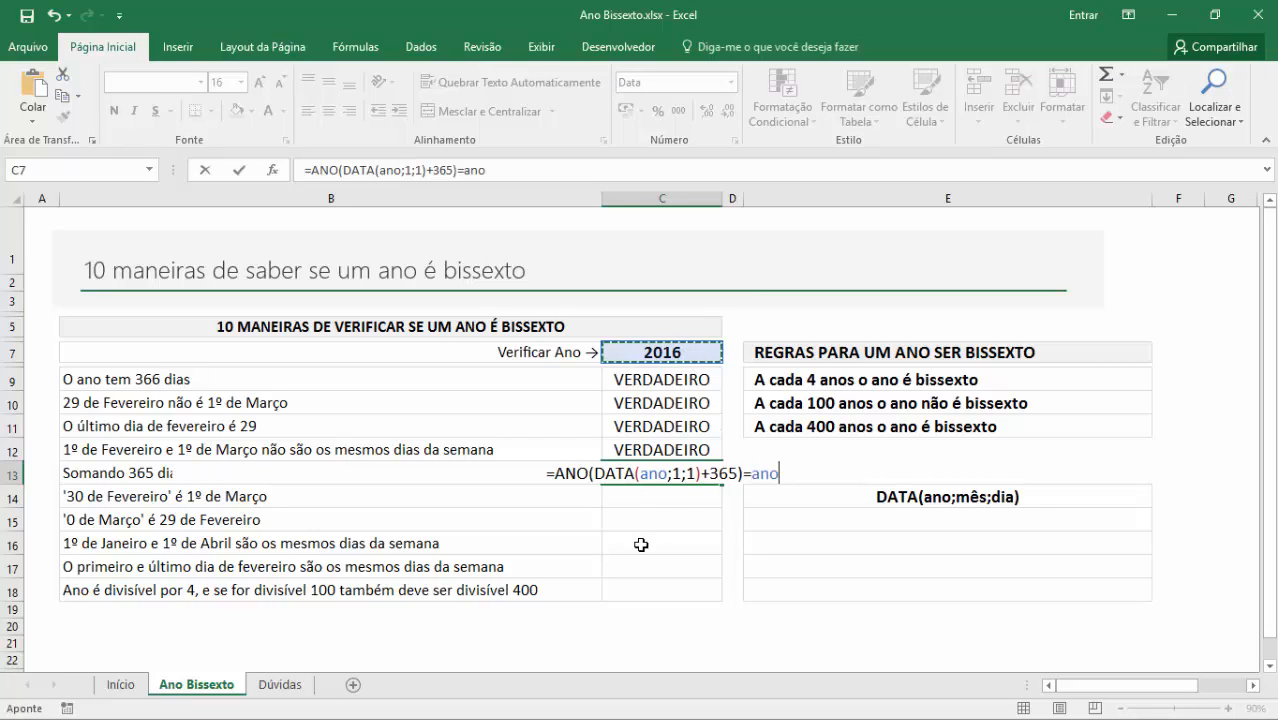
pyautogui.press('Return')
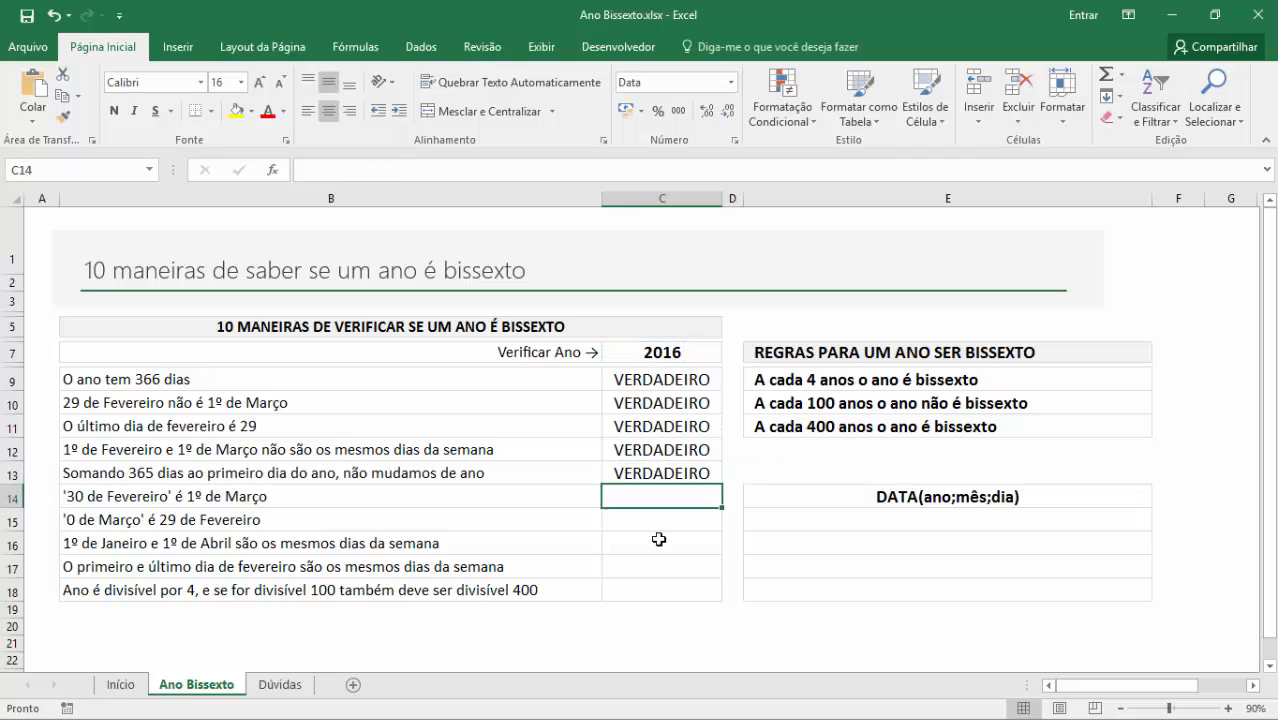
# - Enter =DATA(ano;2;30) in C14 for the '30 de Fevereiro' check
pyautogui.click(708, 477)
pyautogui.click(676, 496)
pyautogui.click(184, 497)
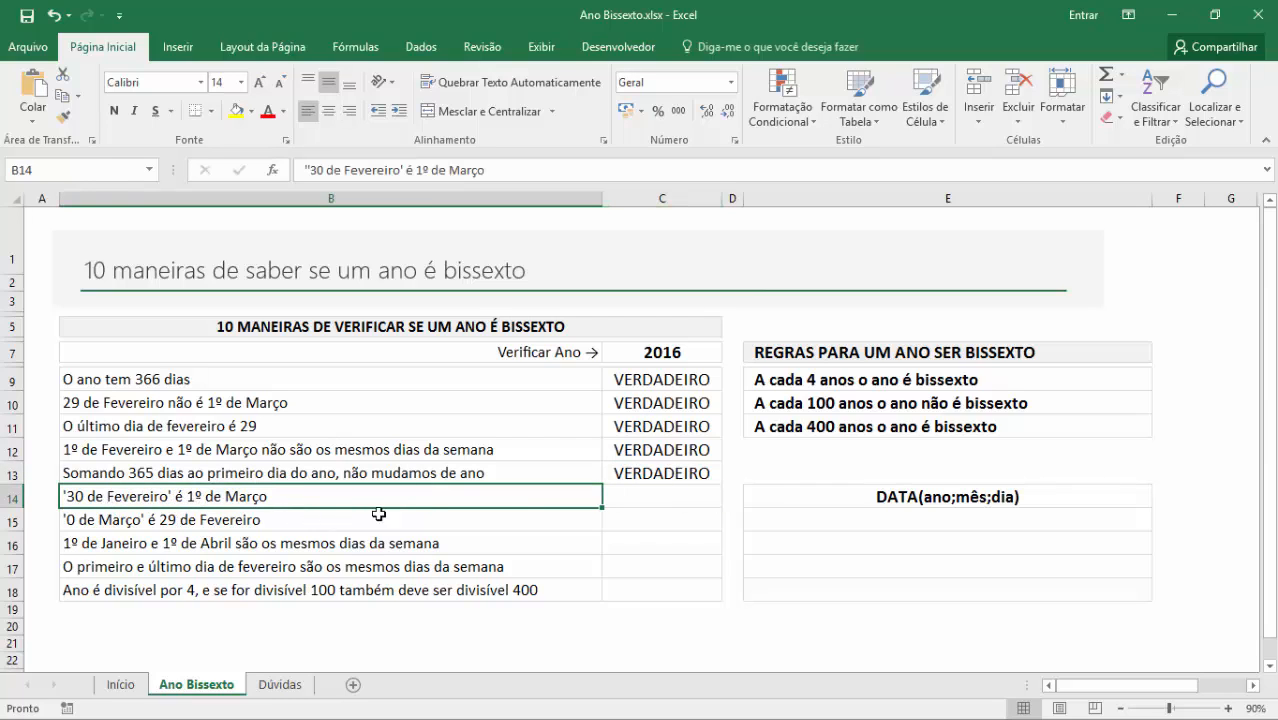
pyautogui.click(679, 494)
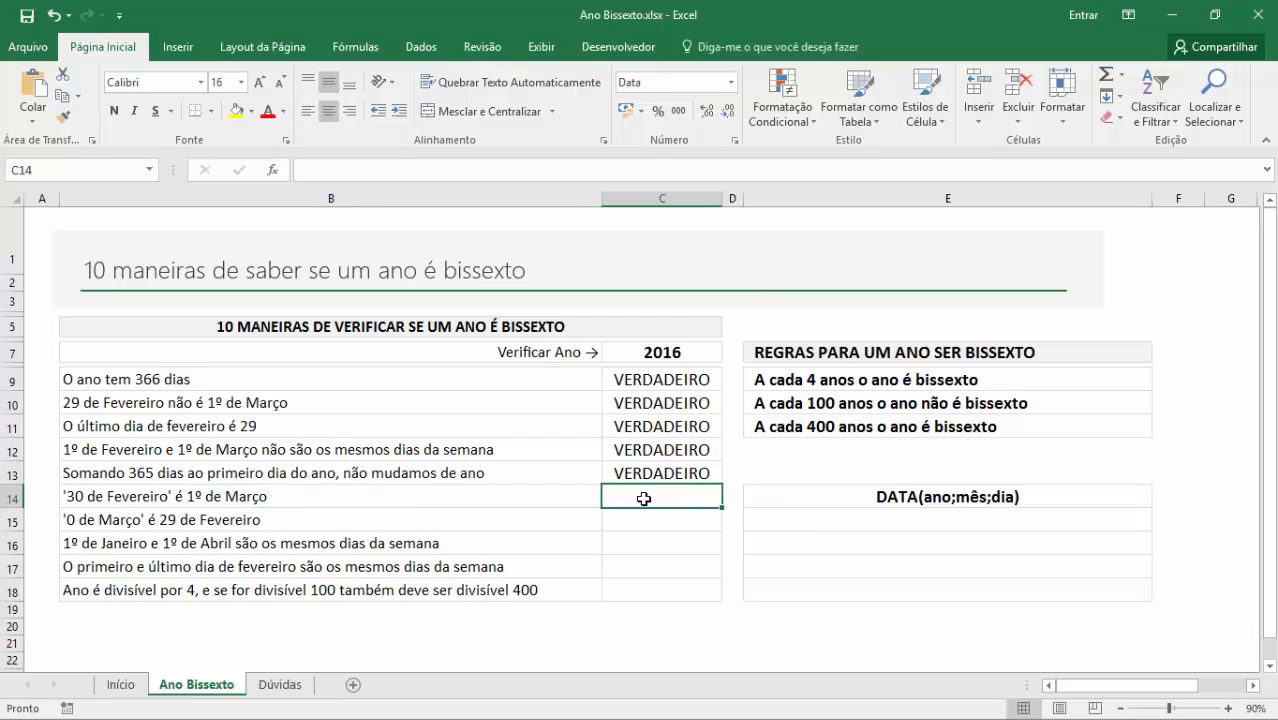
pyautogui.click(172, 505)
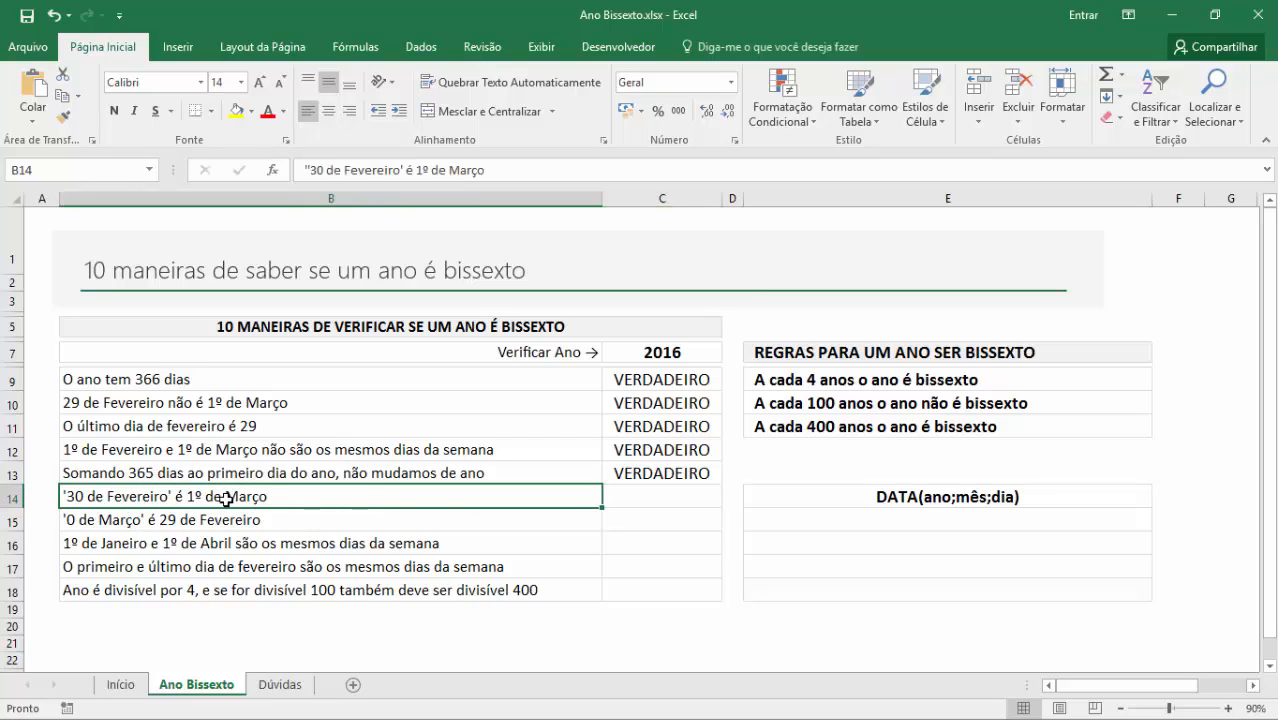
pyautogui.click(670, 493)
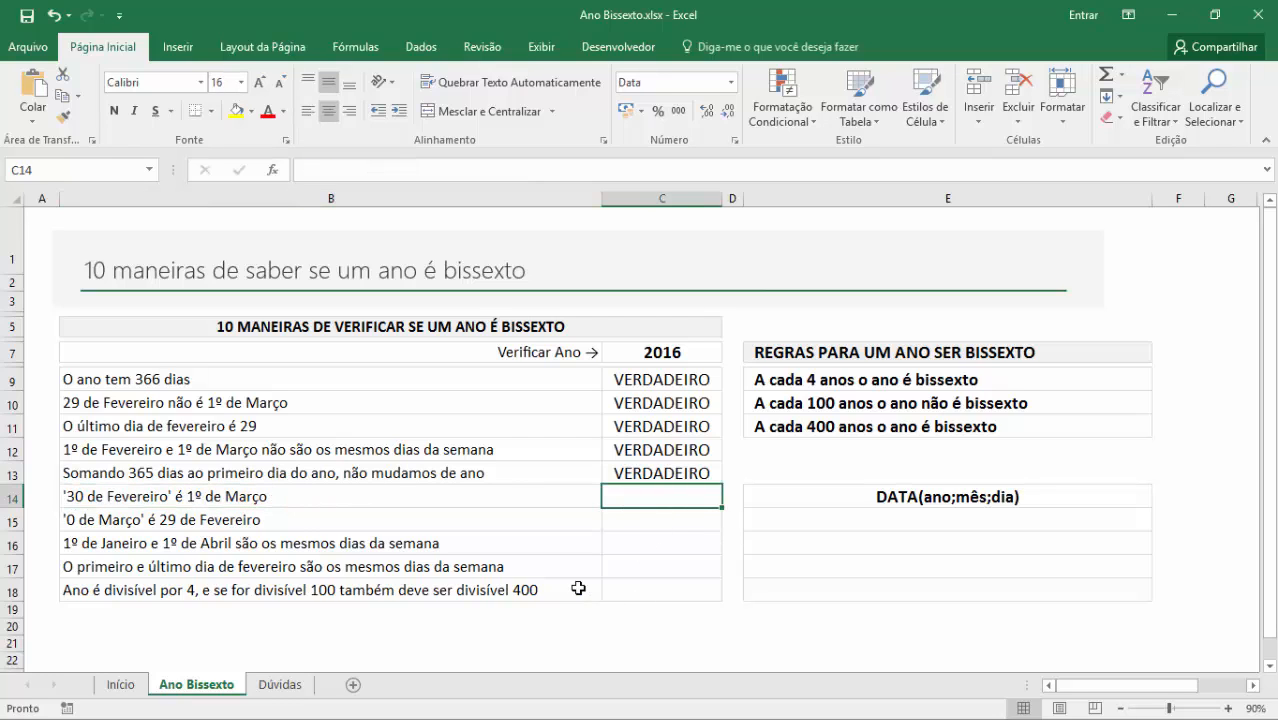
pyautogui.write('=data(')
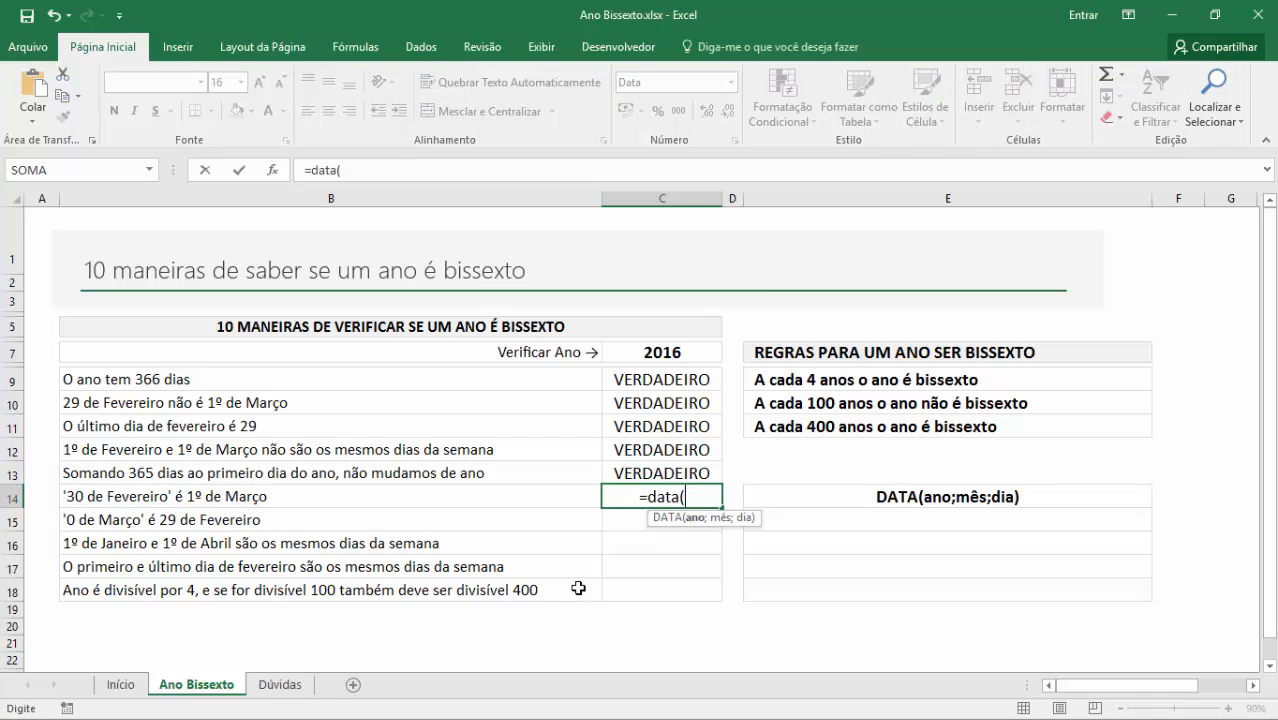
pyautogui.write('ano;')
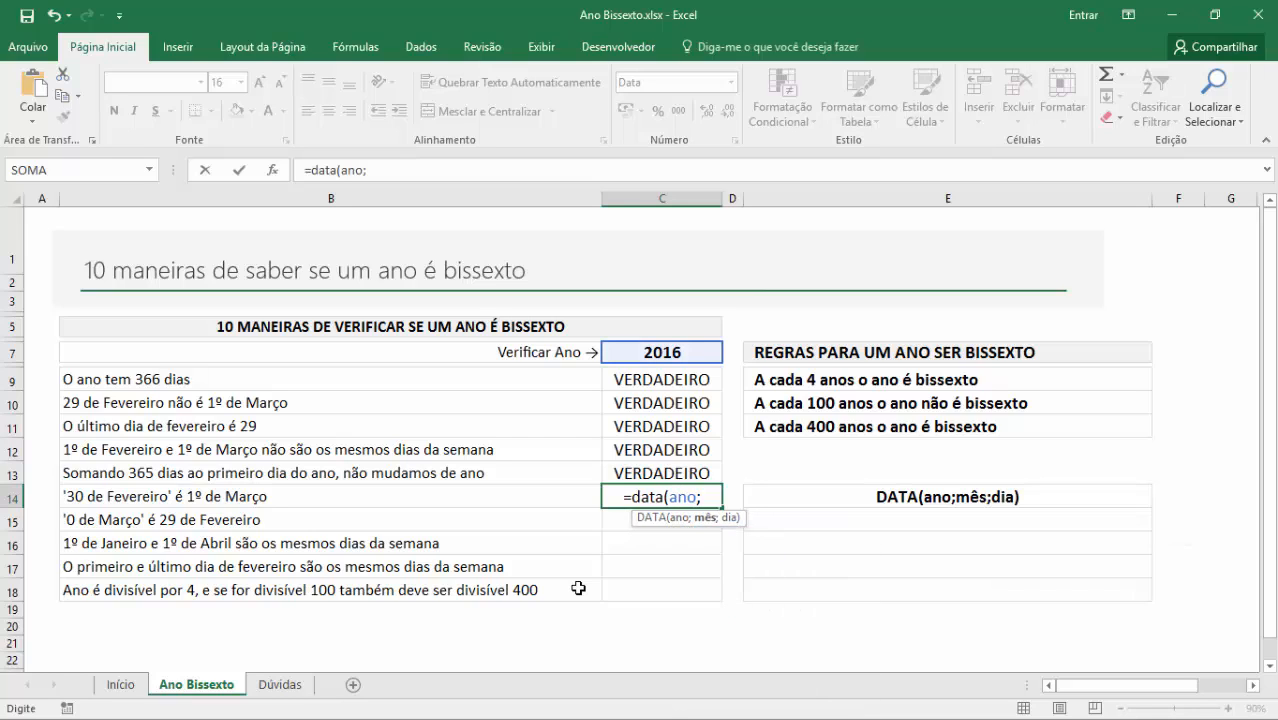
pyautogui.write('2')
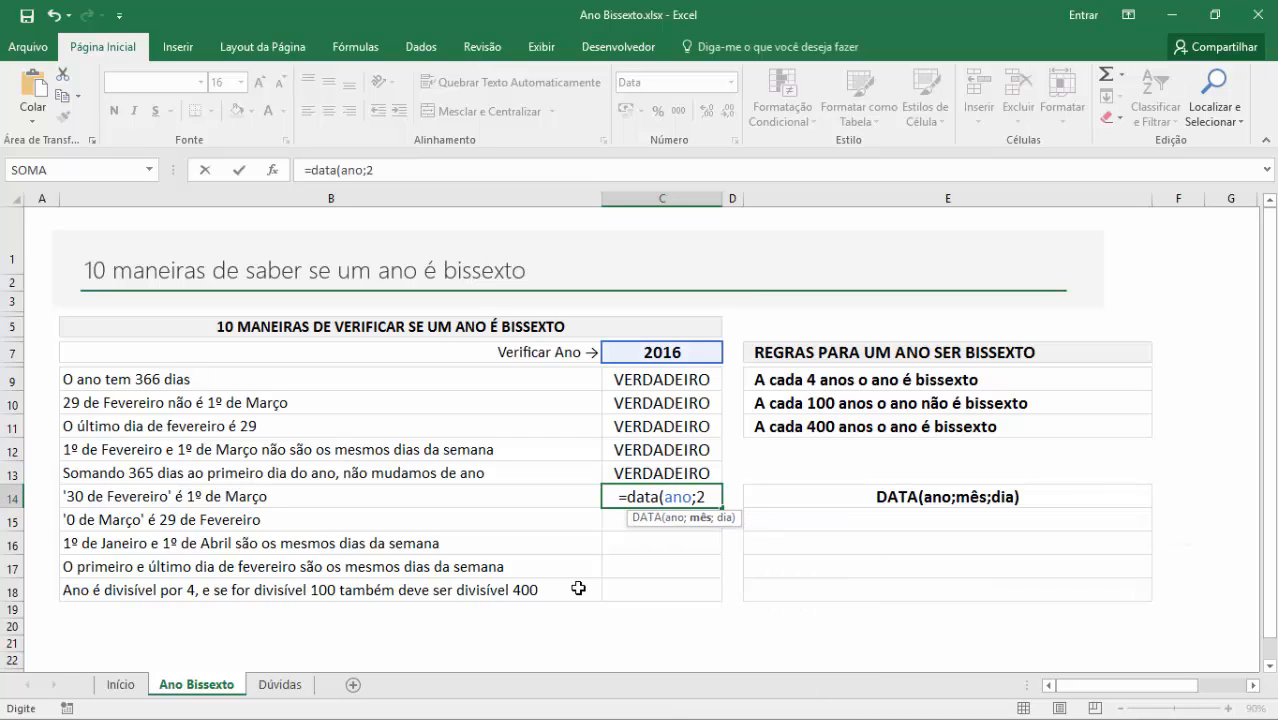
pyautogui.write(';30)')
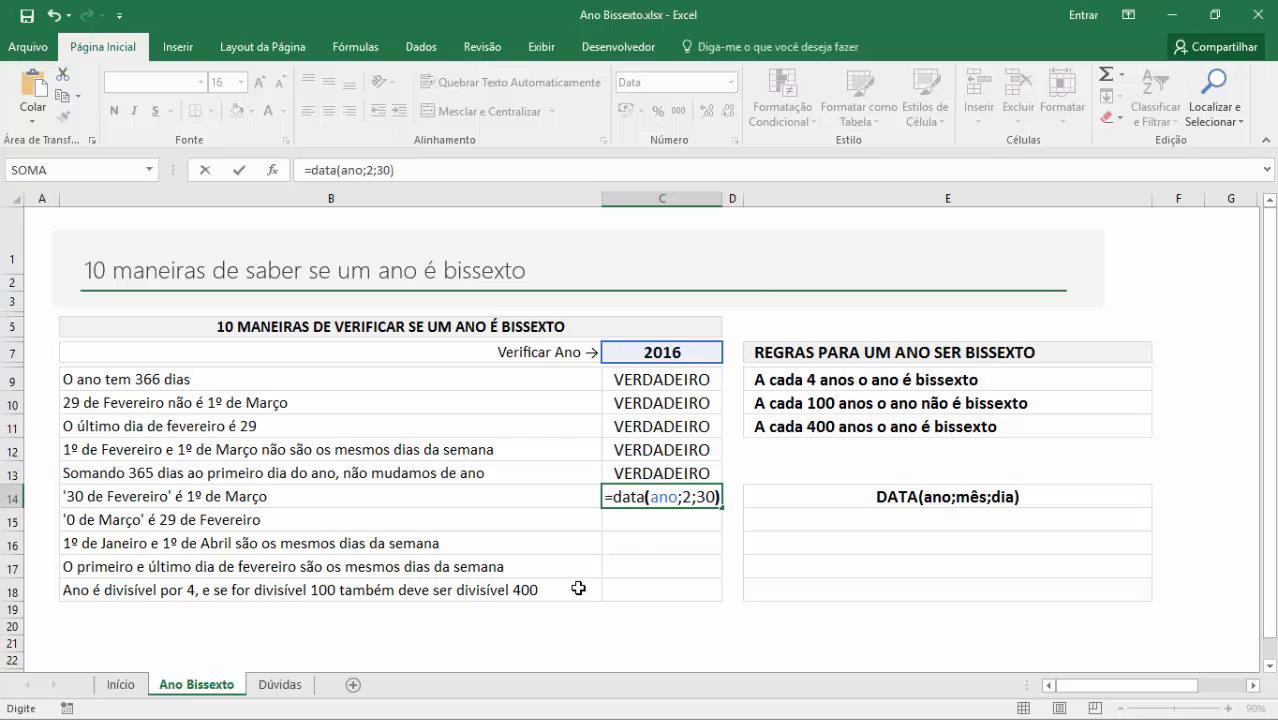
pyautogui.press('Return')
pyautogui.press('Up')
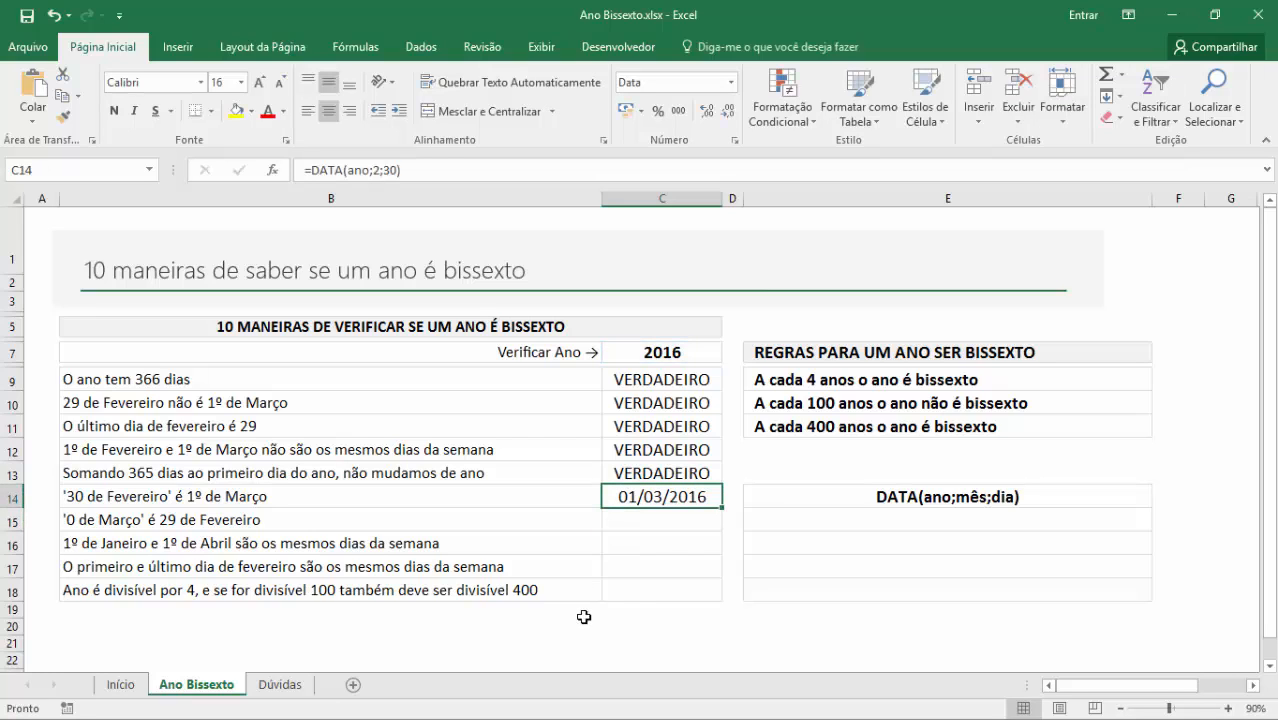
# - Test the C14 date formula by changing the year in C7 to 2015 and back to 2016
pyautogui.click(666, 358)
pyautogui.write('2015')
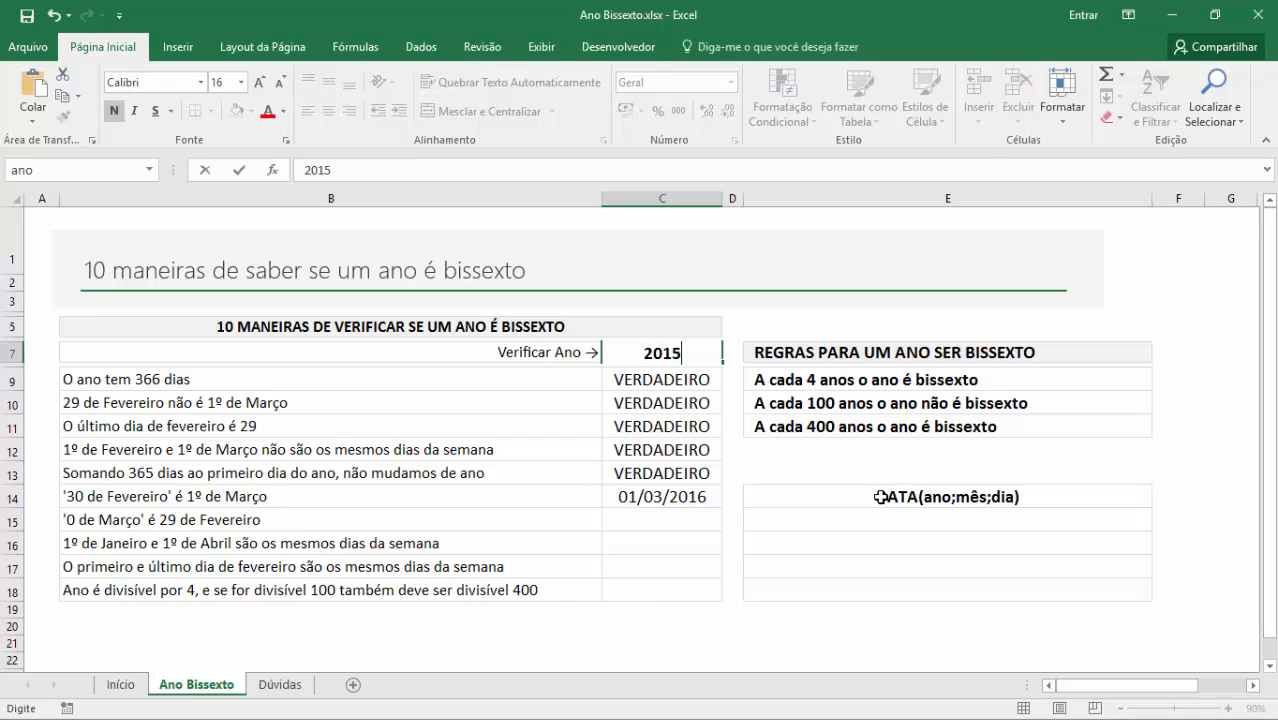
pyautogui.press('Return')
pyautogui.click(628, 497)
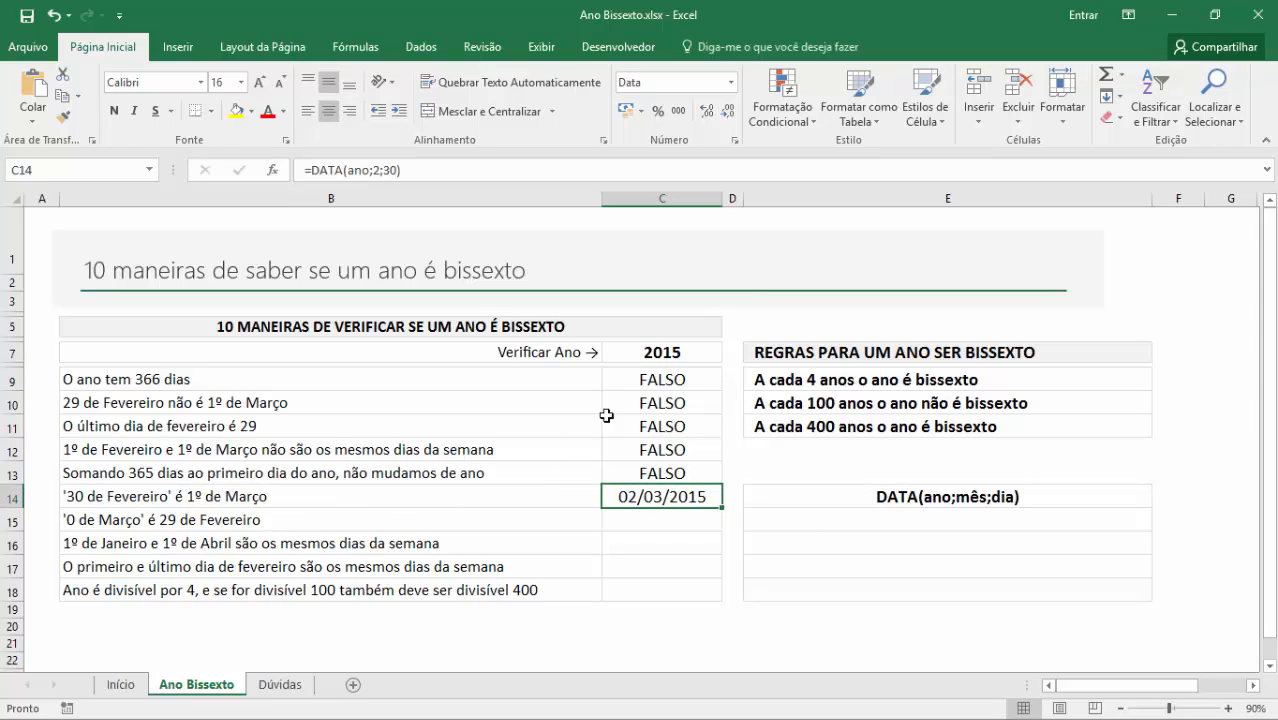
pyautogui.click(652, 358)
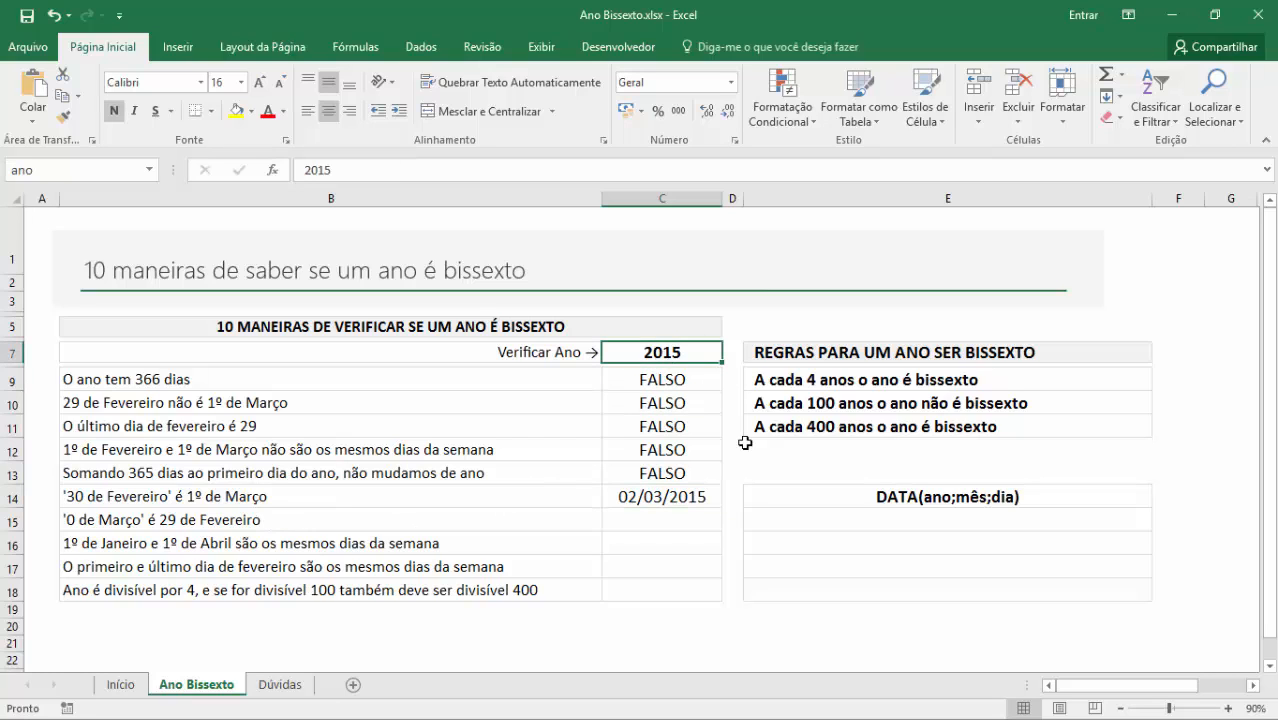
pyautogui.write('2016')
pyautogui.press('Return')
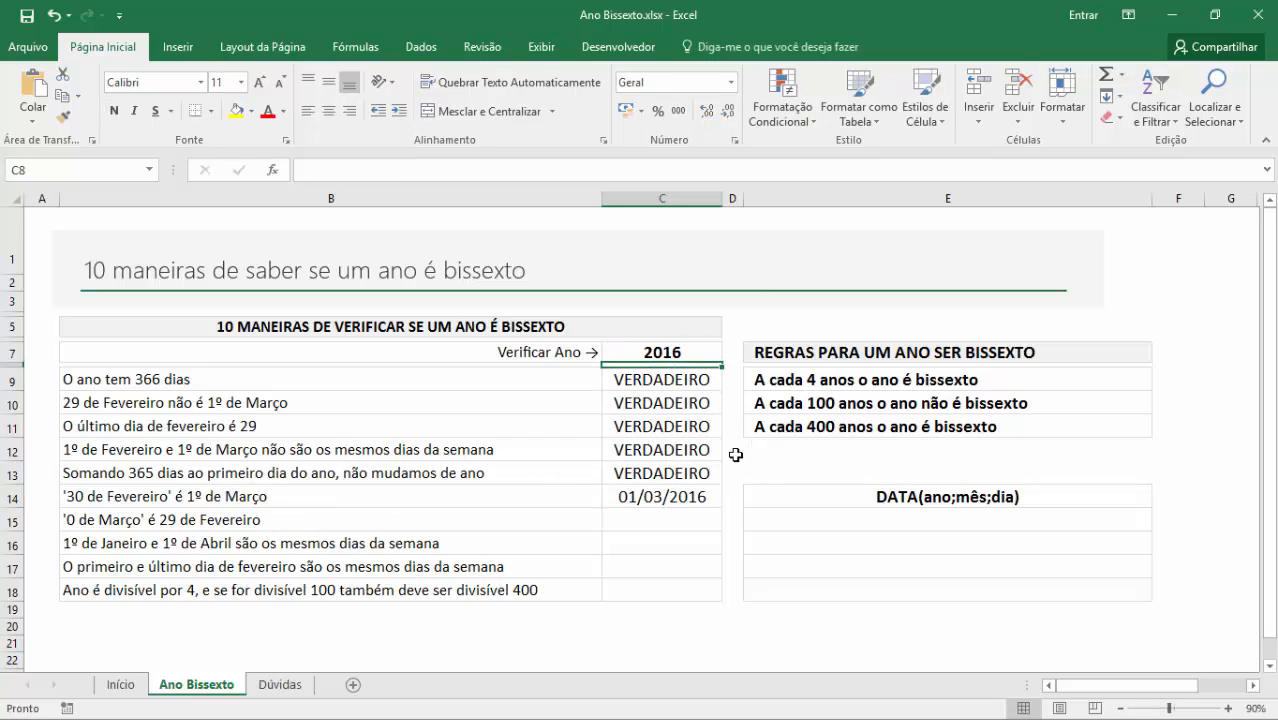
# - Extend the C14 formula to compare with 1 March: =DATA(ano;2;30)=DATA(ano;3;1)
pyautogui.click(663, 497)
pyautogui.doubleClick(711, 502)
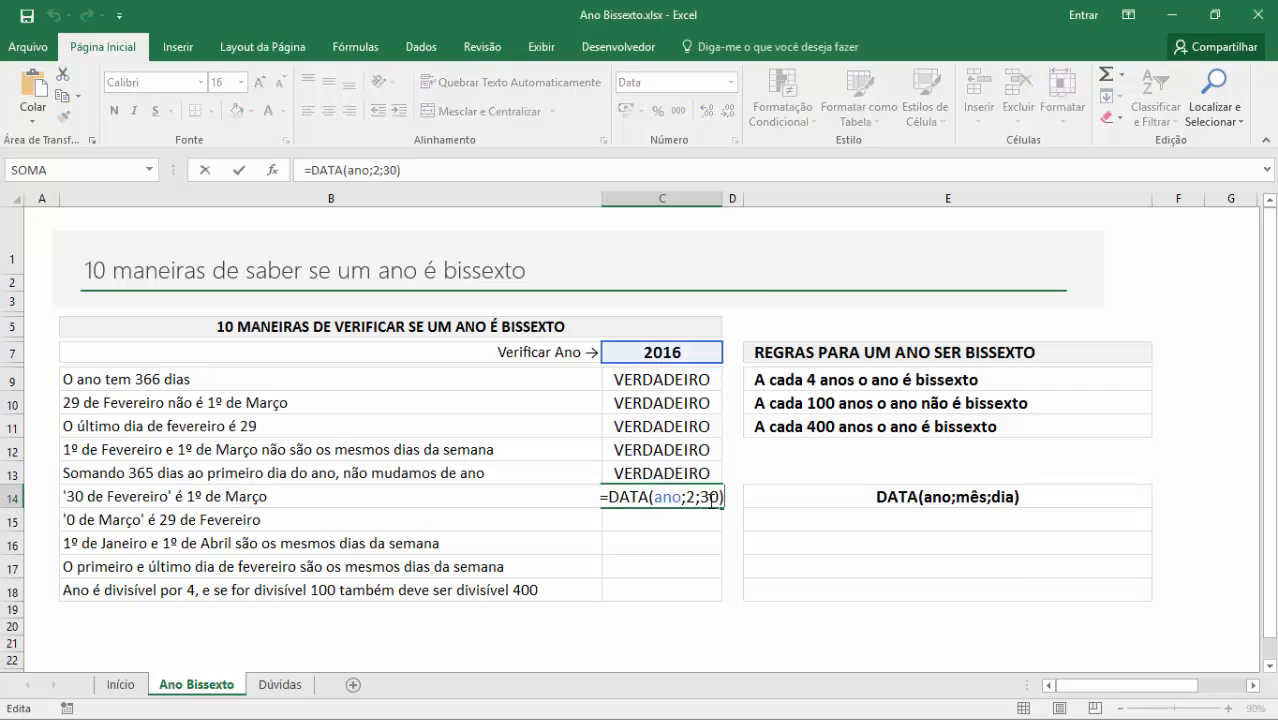
pyautogui.write('=DATA')
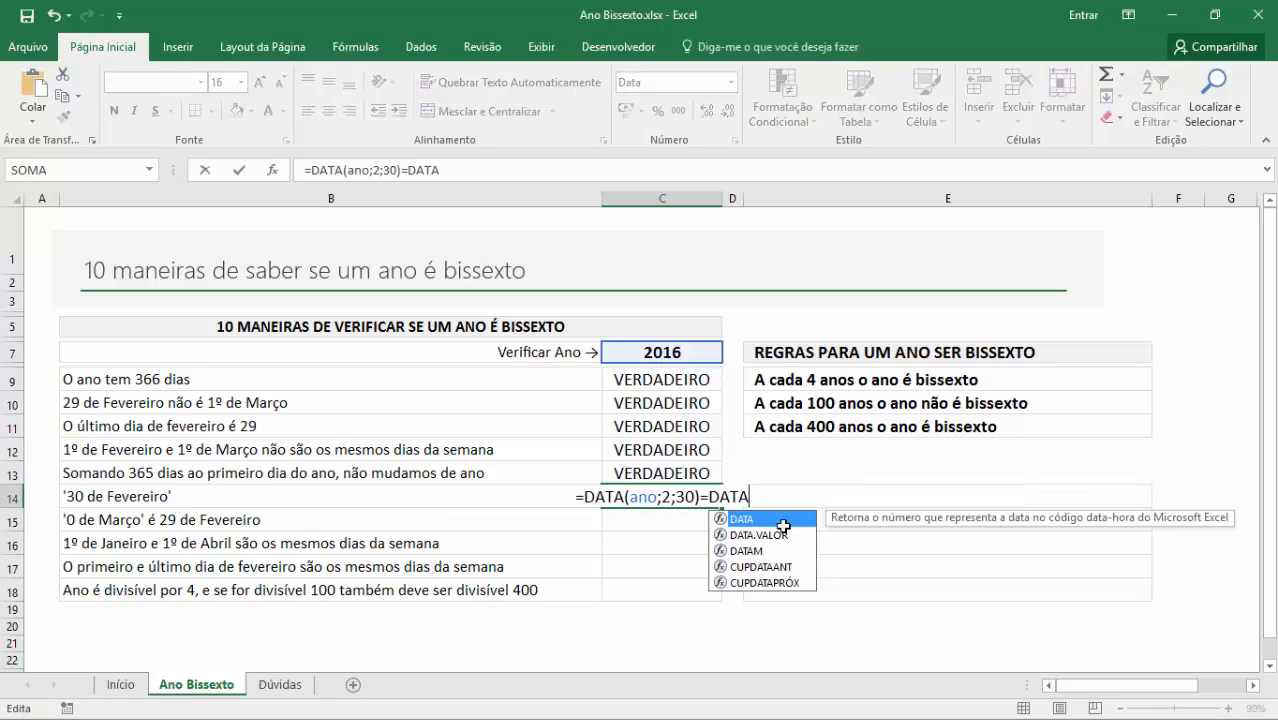
pyautogui.write('(ANO;')
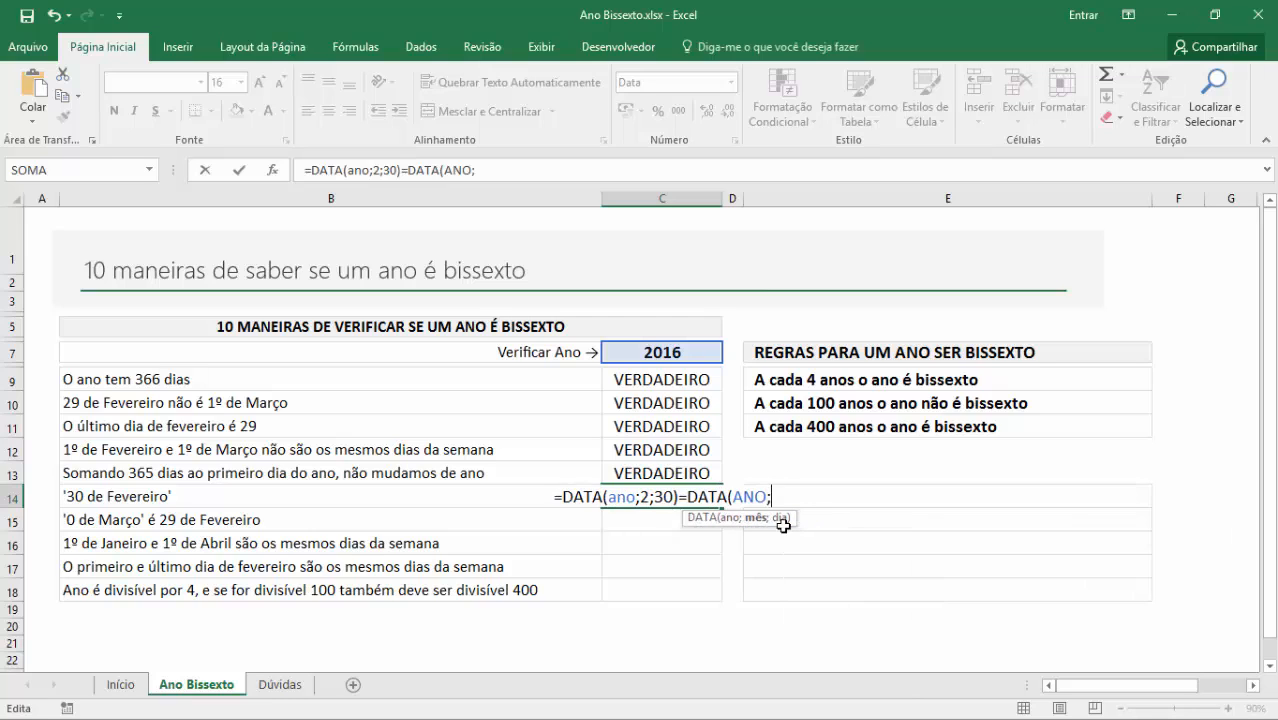
pyautogui.write('3;1)')
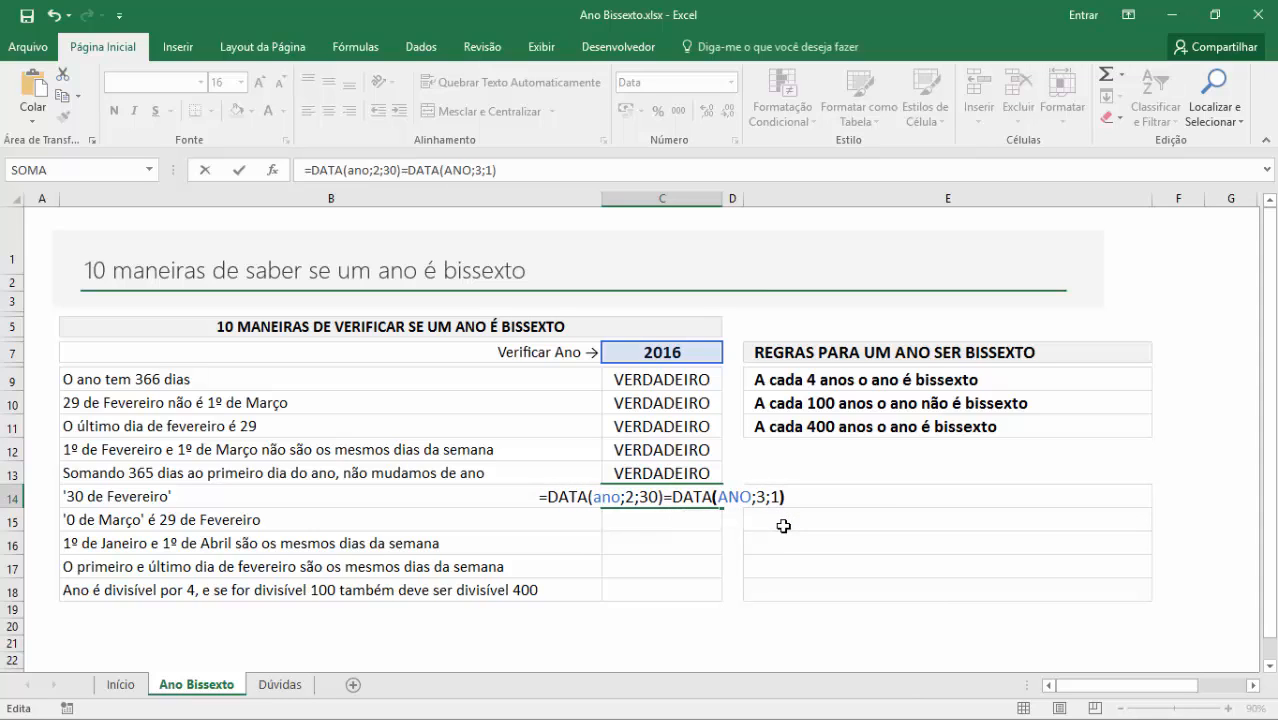
pyautogui.press('Return')
pyautogui.press('Up')
pyautogui.press('F2')
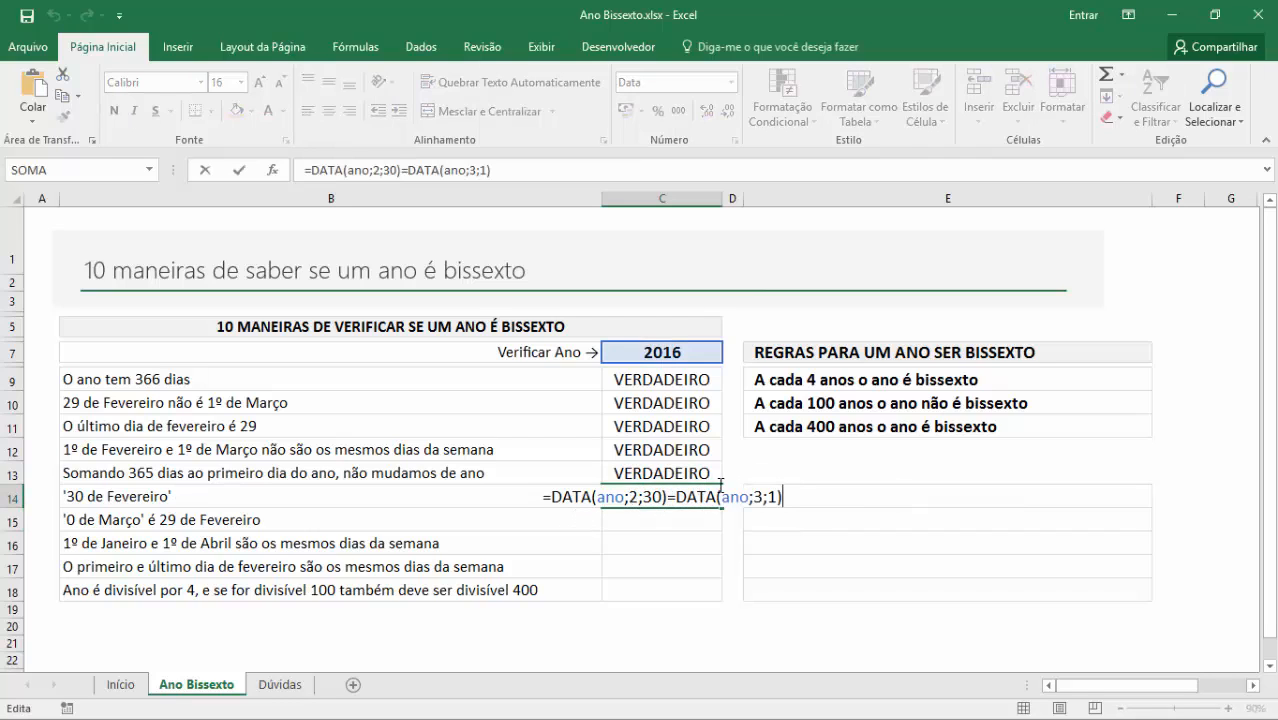
pyautogui.press('Return')
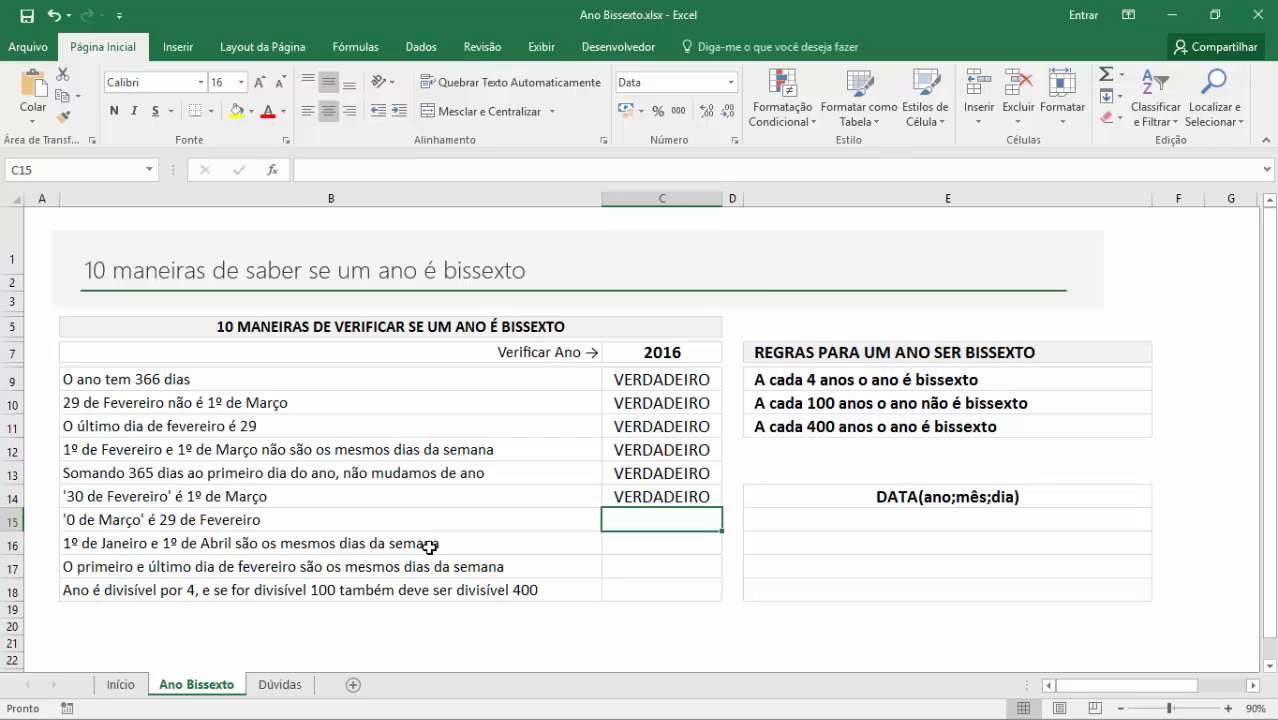
# - Enter =DATA(ano;3;0)=DATA(ano;2;19) in C15 for the '0 de Março' check
pyautogui.write('=data(')
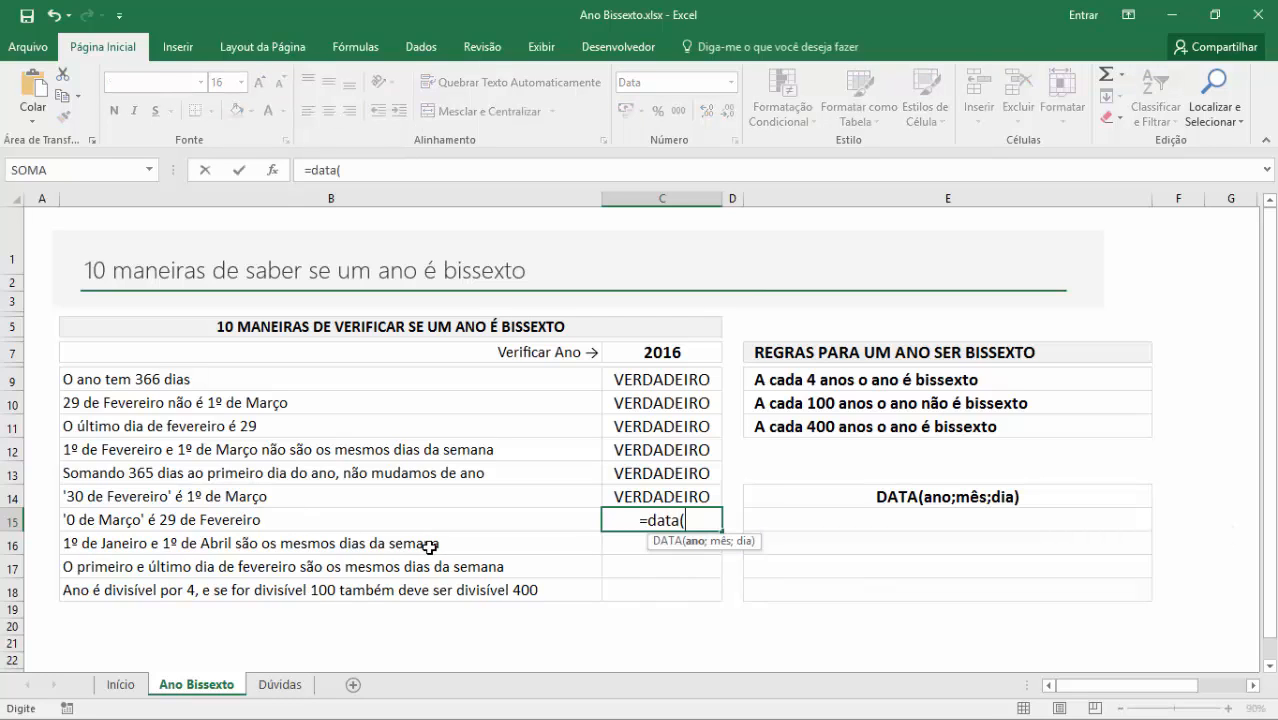
pyautogui.write('A')
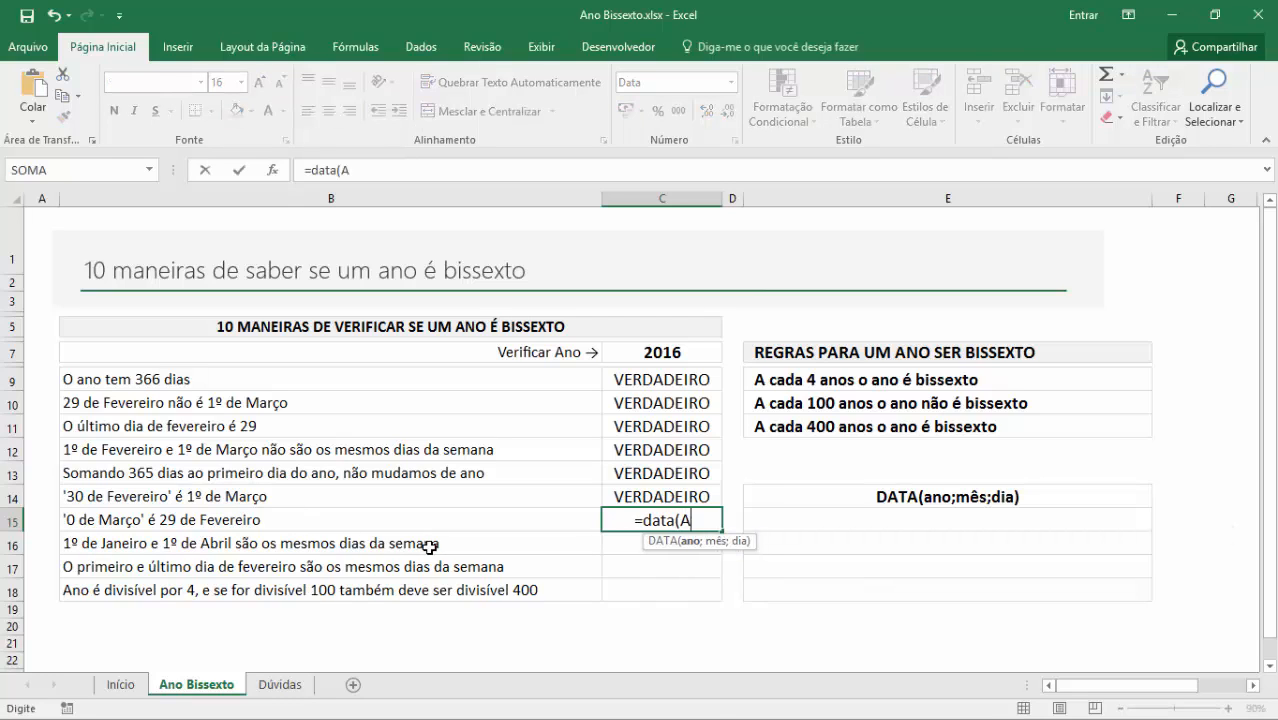
pyautogui.write('NO;')
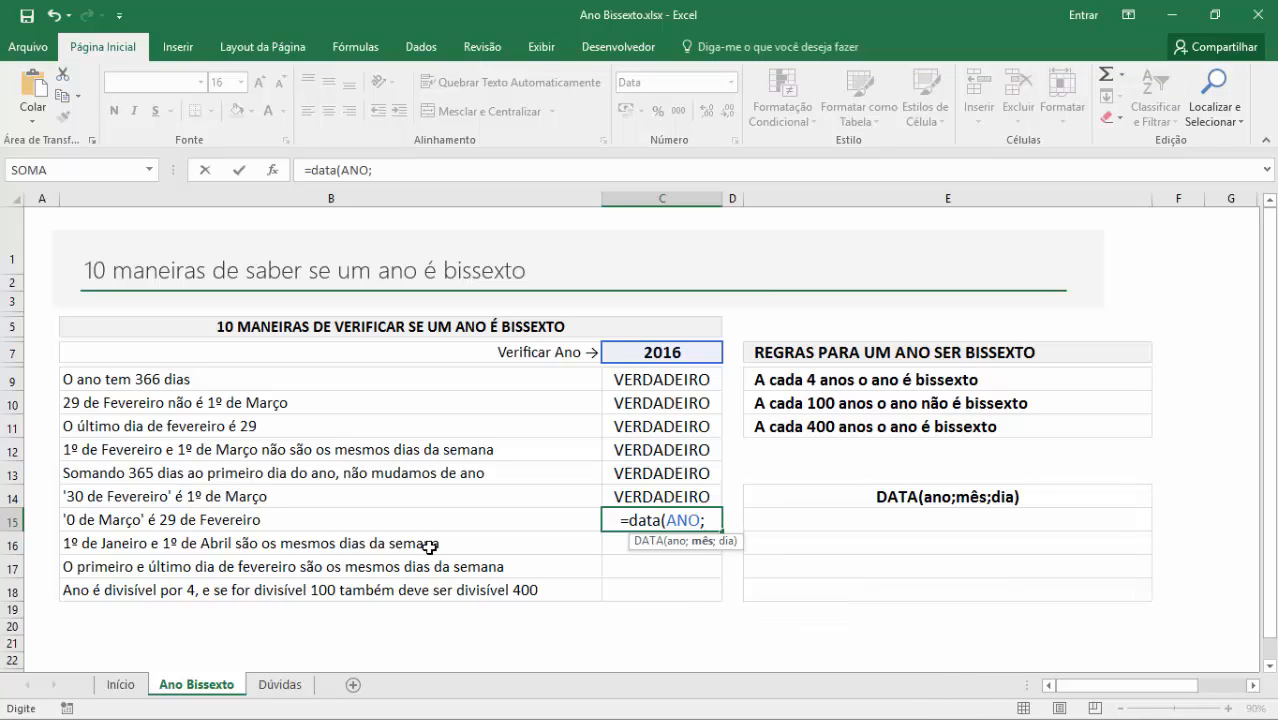
pyautogui.write('3')
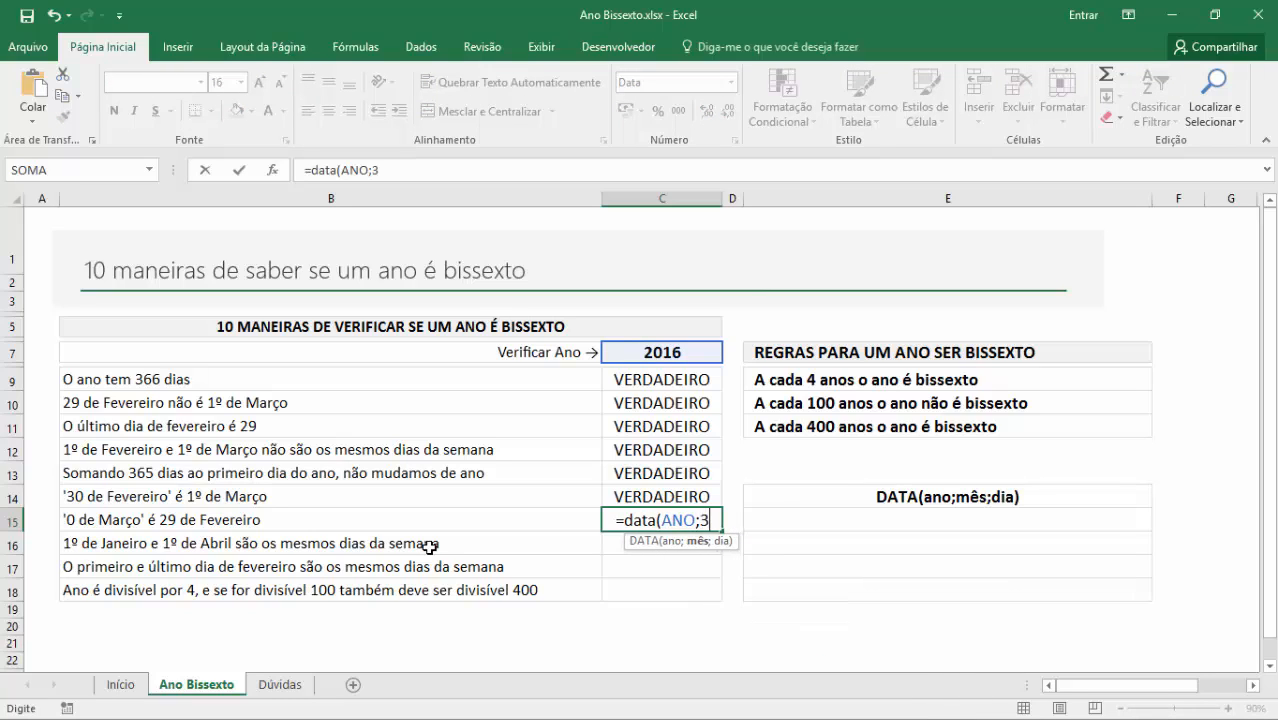
pyautogui.write(';0)=')
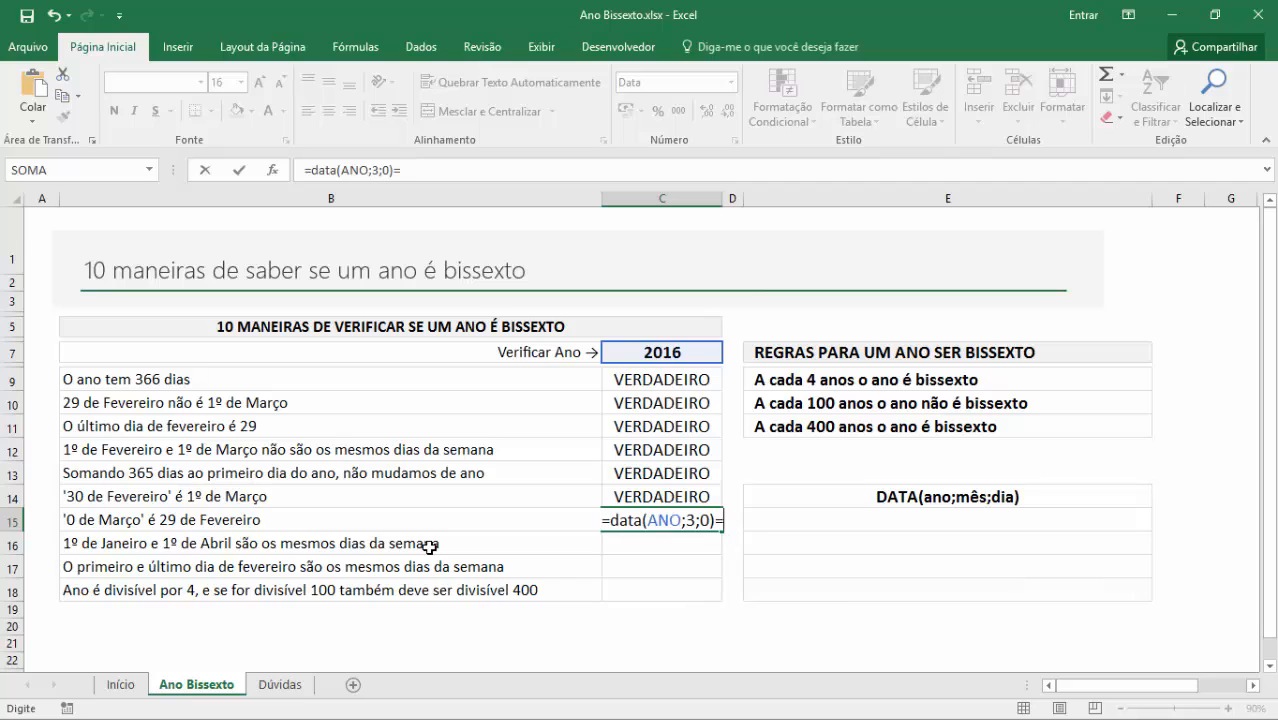
pyautogui.write('DATA(ano;')
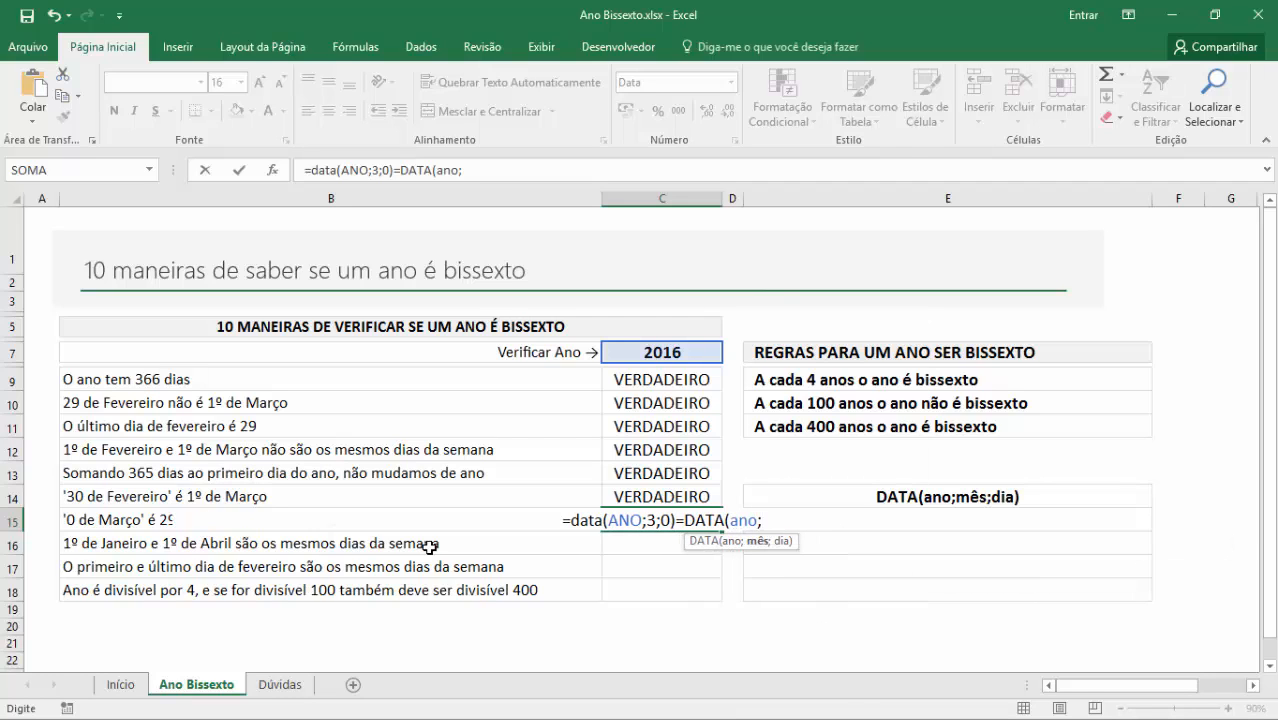
pyautogui.write('2')
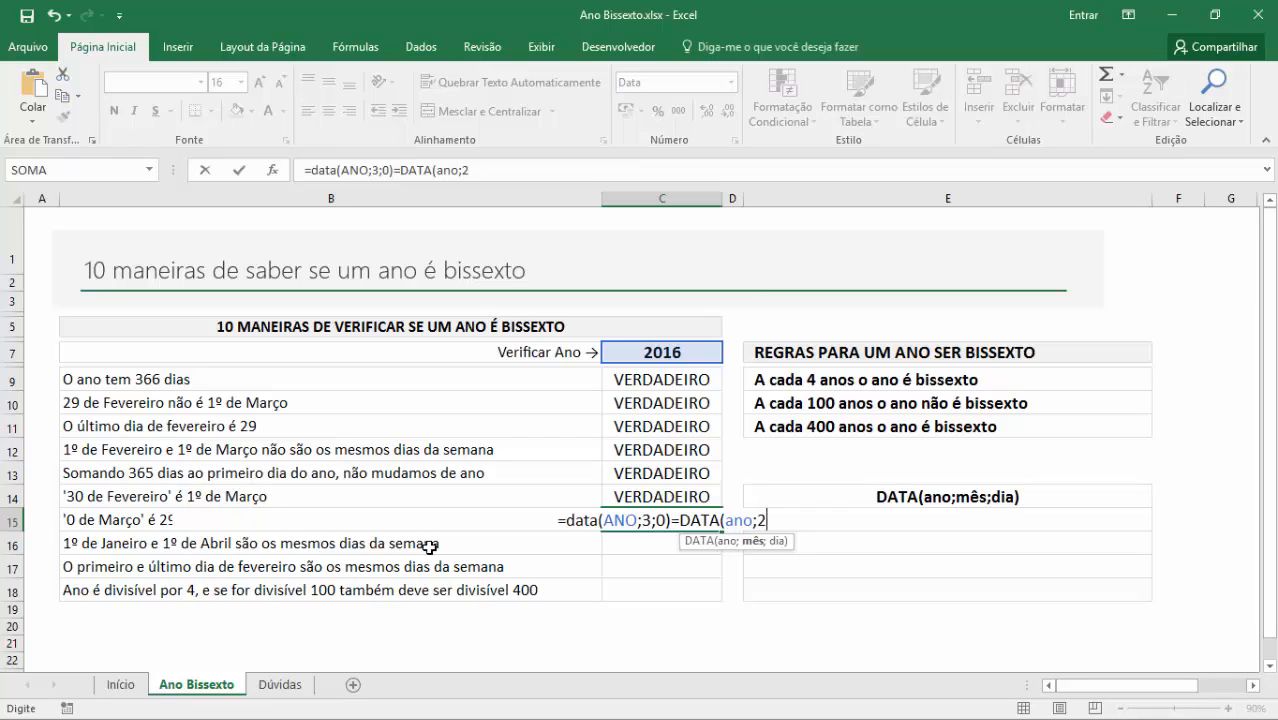
pyautogui.write(';19')
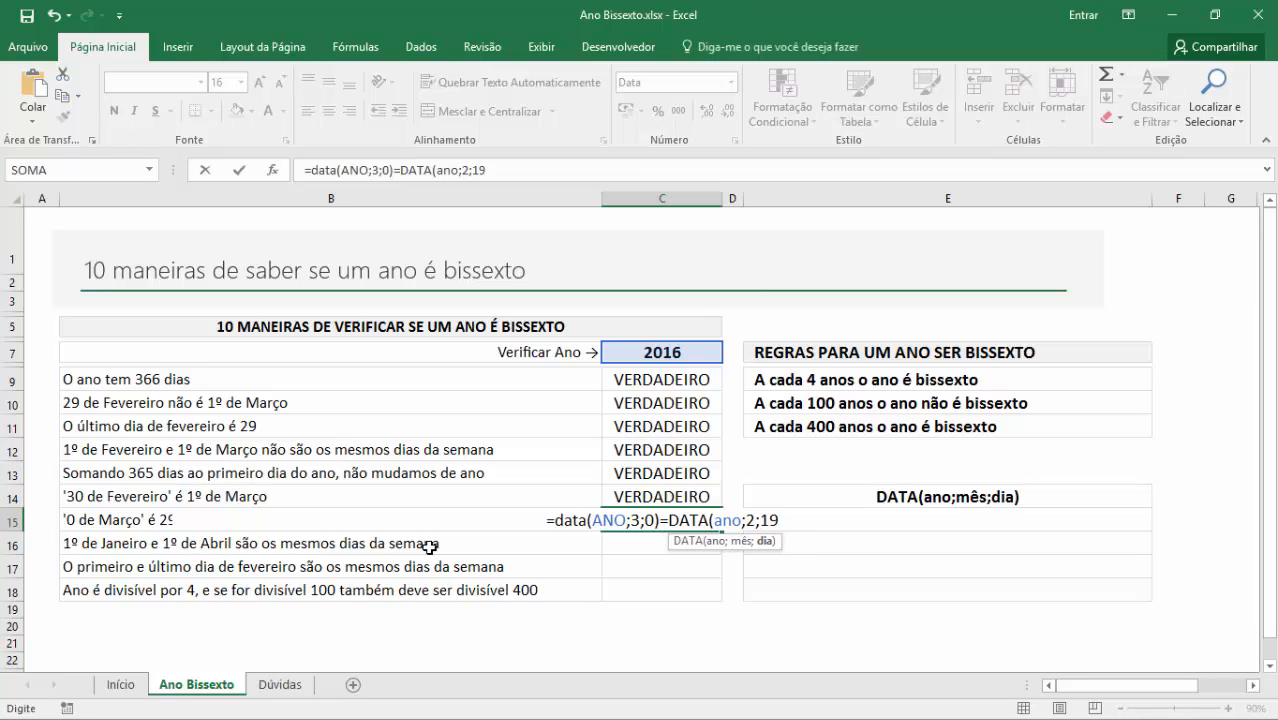
pyautogui.write(')')
pyautogui.hotkey('ctrl', 'Return')
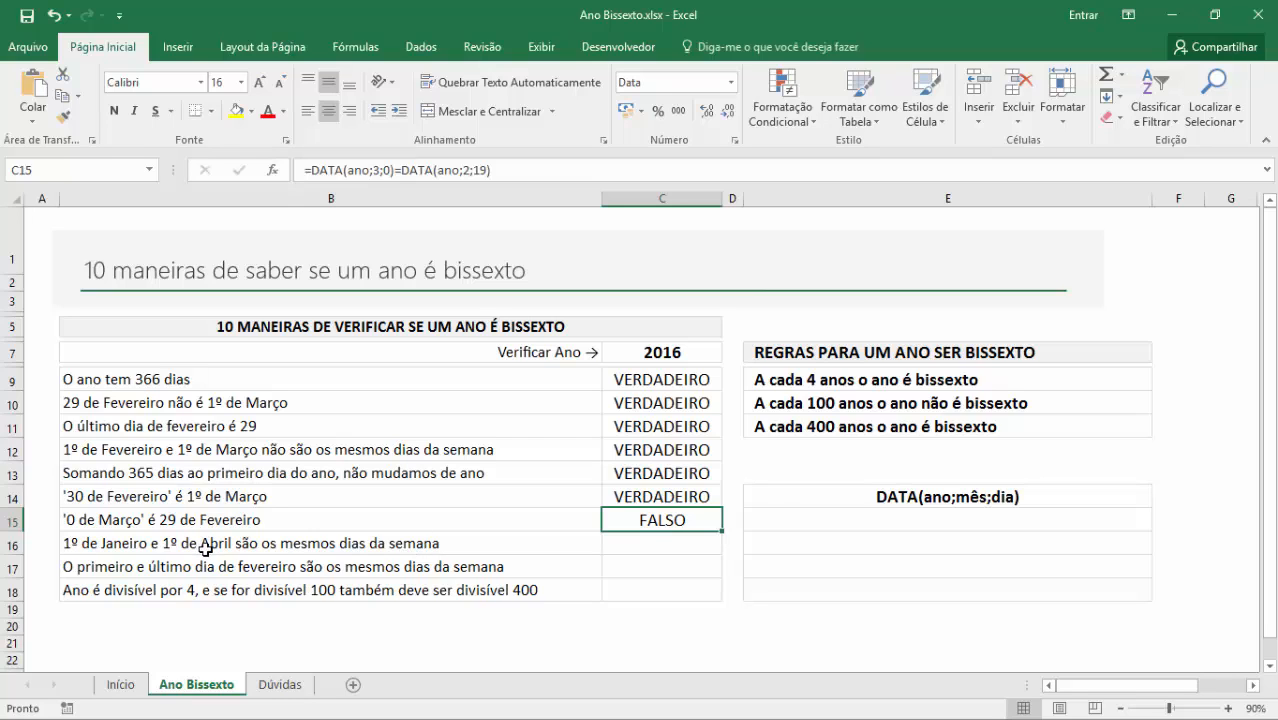
# - Correct the day in the second date of the C15 formula to 29 and recheck the formula
pyautogui.press('F2')
pyautogui.click(766, 520)
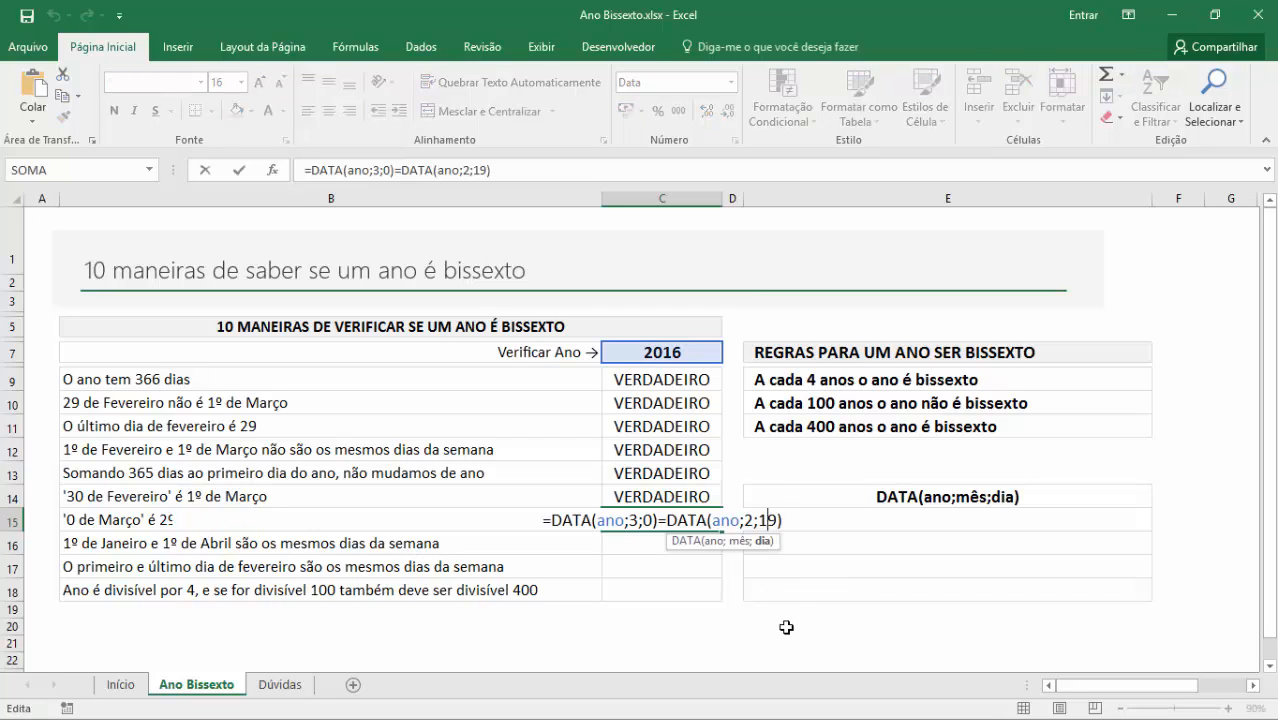
pyautogui.press('BackSpace')
pyautogui.write('2')
pyautogui.press('Return')
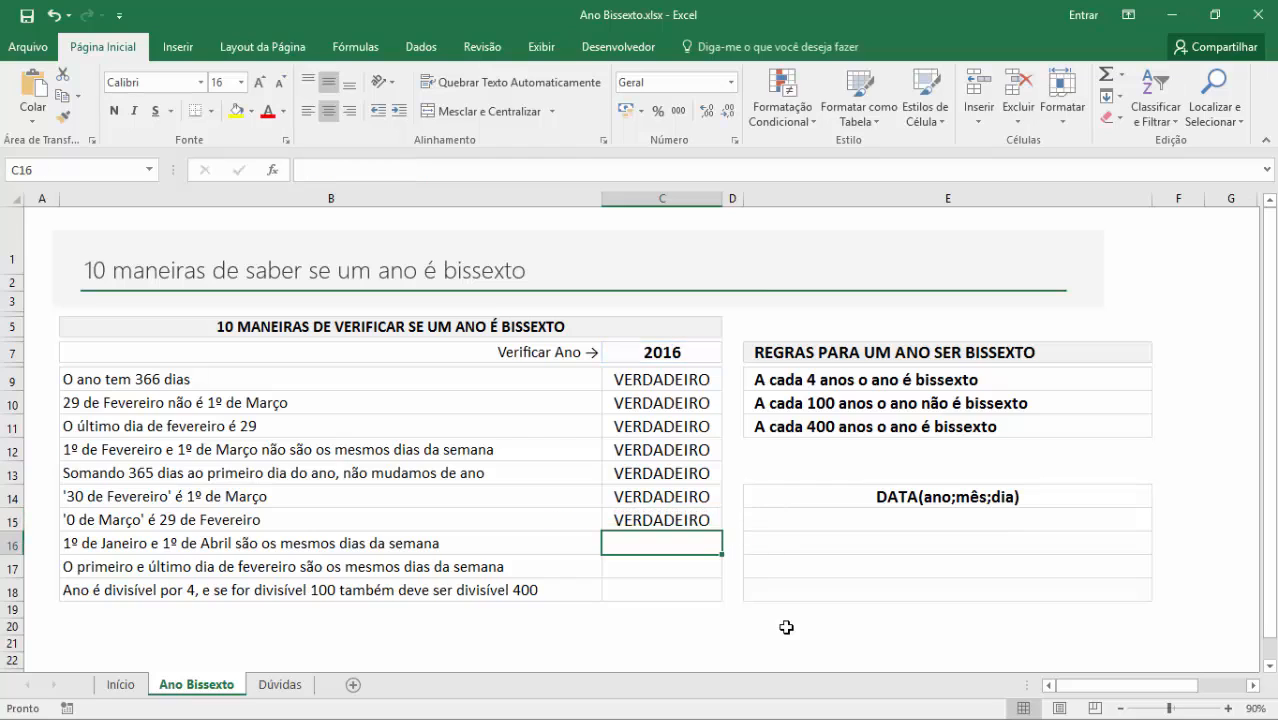
pyautogui.click(695, 522)
pyautogui.press('F2')
pyautogui.press('Return')
pyautogui.click(670, 350)
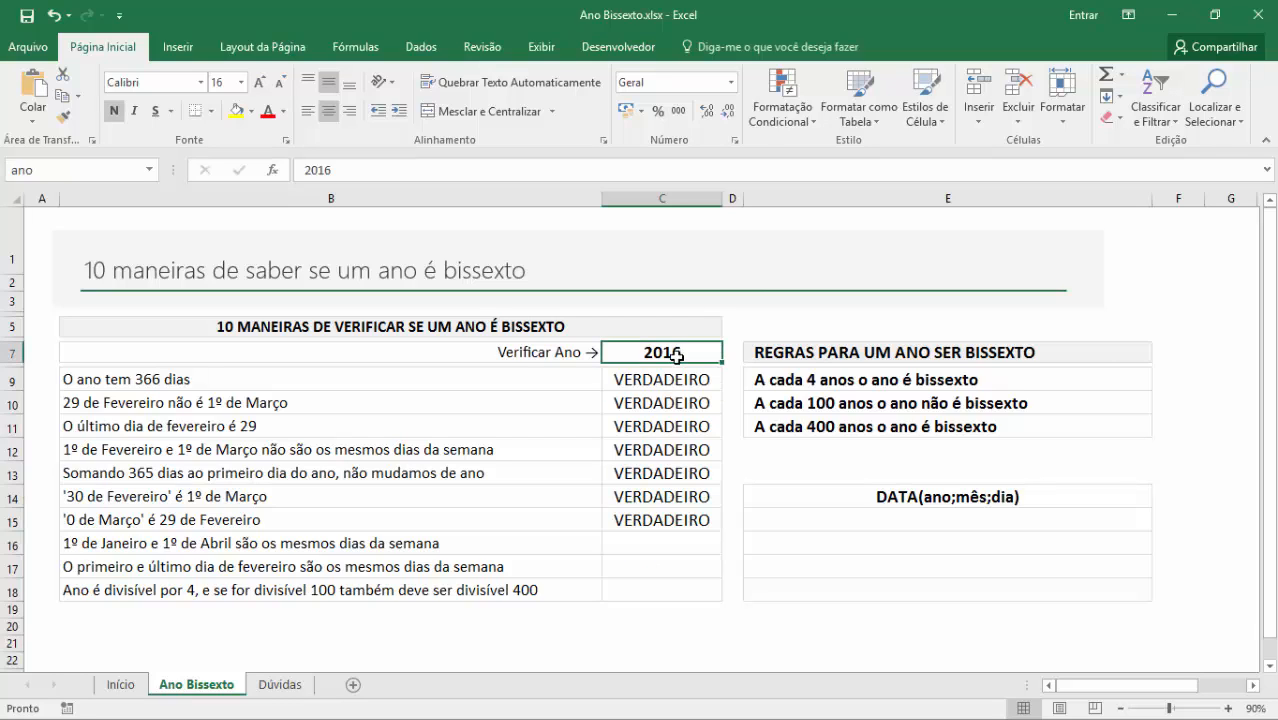
# - Begin the C16 formula with the 1 January date, =DATA(ano;1;1)
pyautogui.click(644, 541)
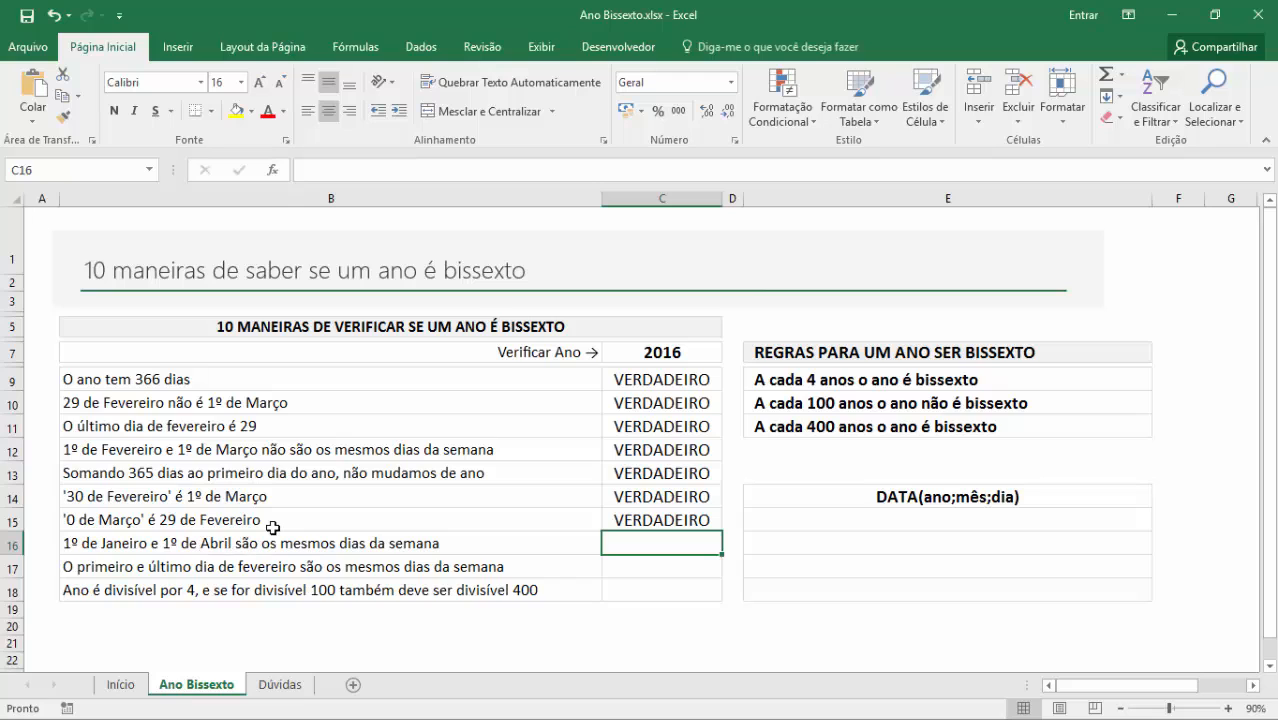
pyautogui.write('=DATA')
pyautogui.press('BackSpace')
pyautogui.press('BackSpace')
pyautogui.press('BackSpace')
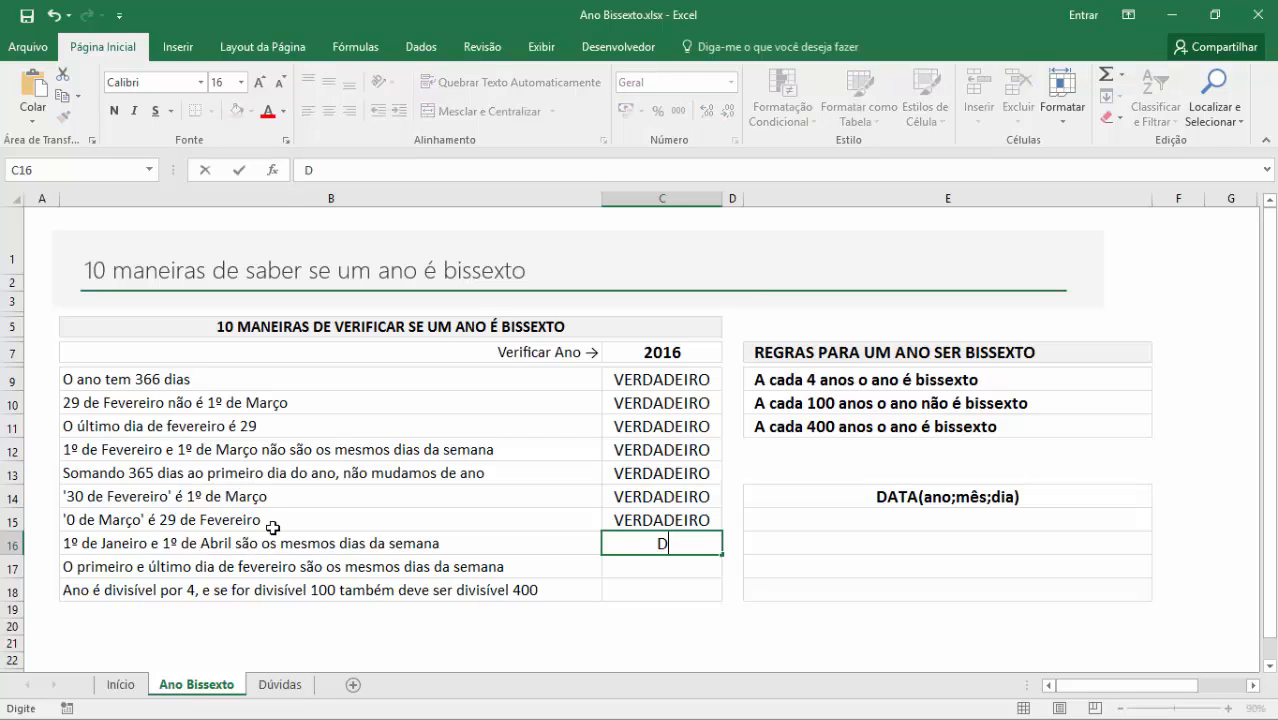
pyautogui.write('ATA(')
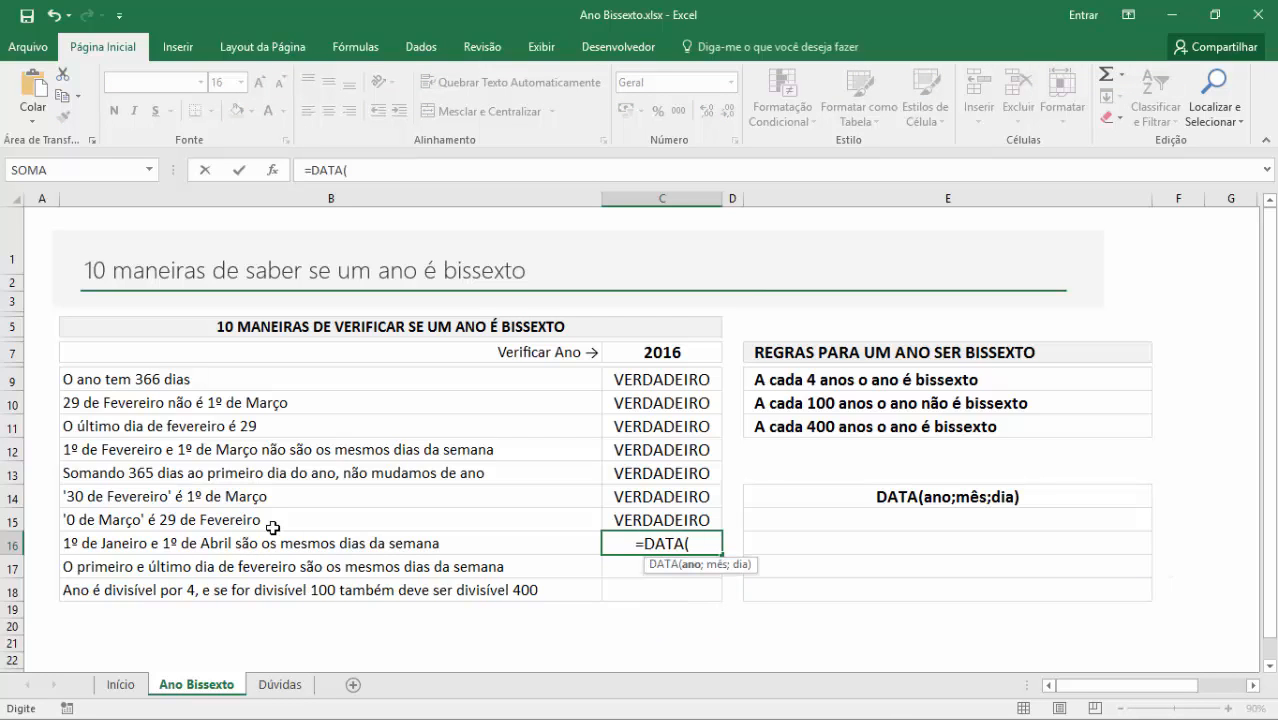
pyautogui.write('ano;')
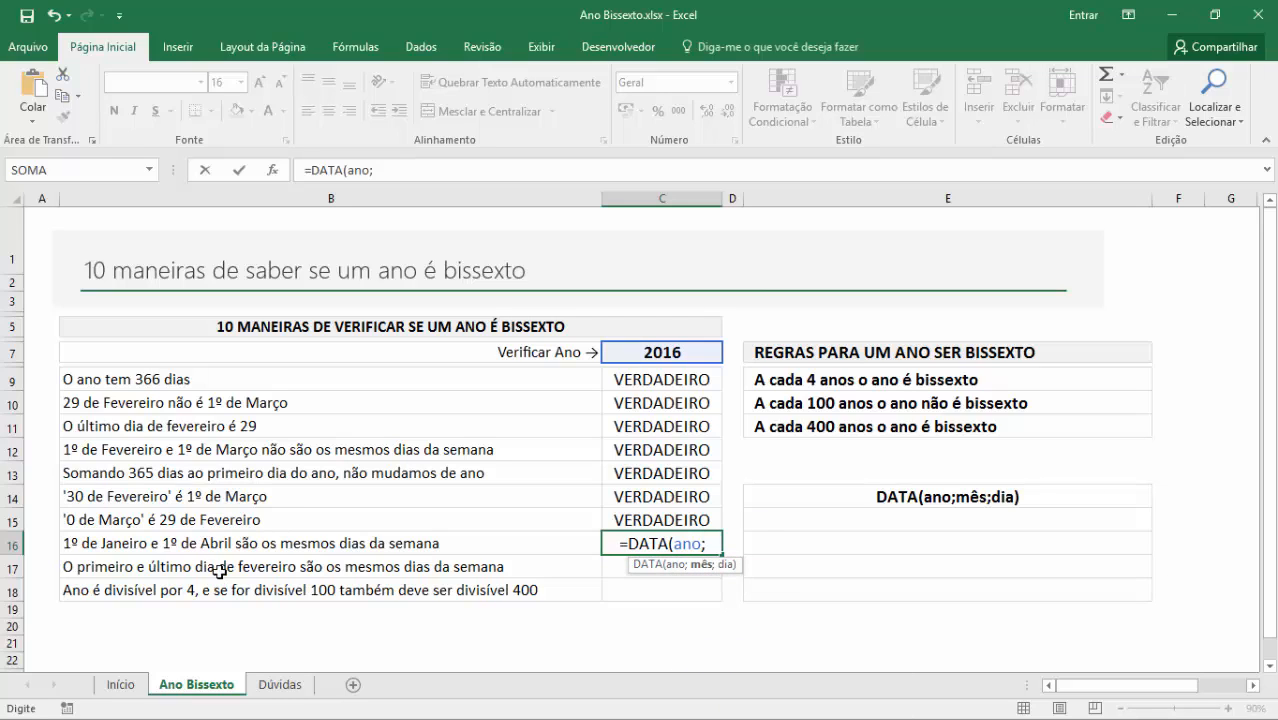
pyautogui.write('1;1)')
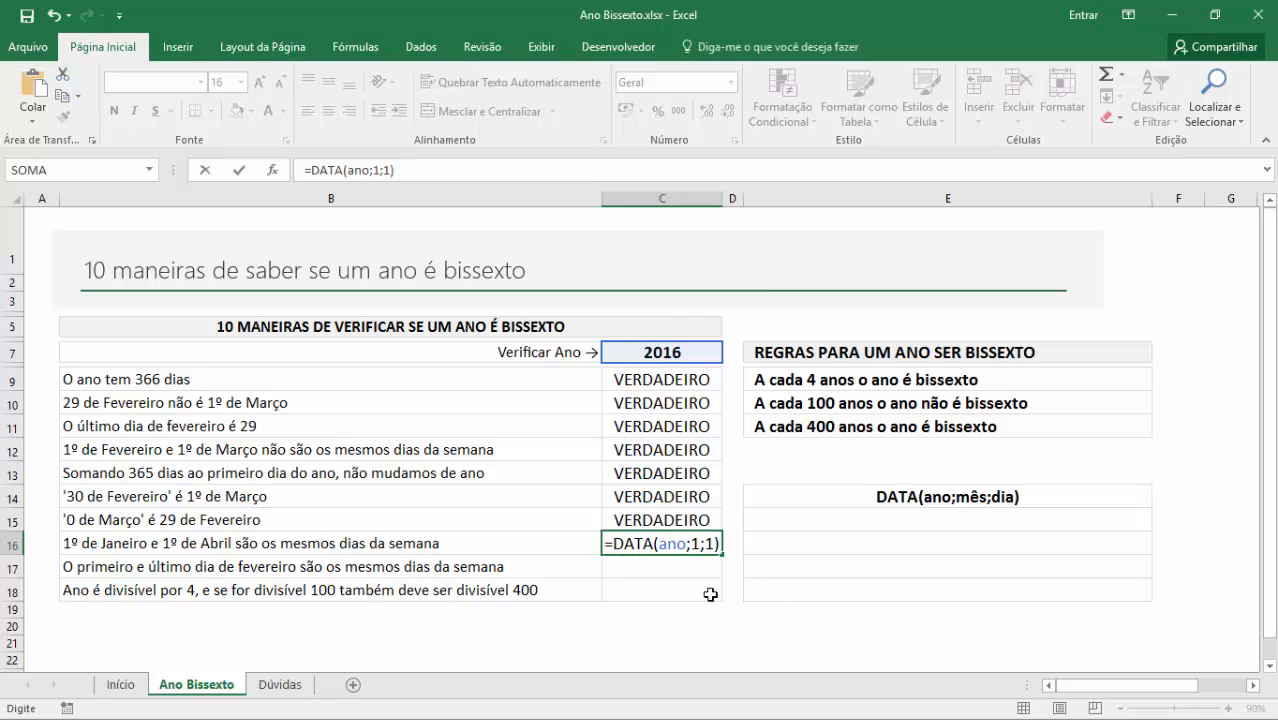
# - Wrap the C16 date in DIA.DA.SEMANA and append an equals sign for the weekday comparison
pyautogui.click(612, 544)
pyautogui.write('dia.da')
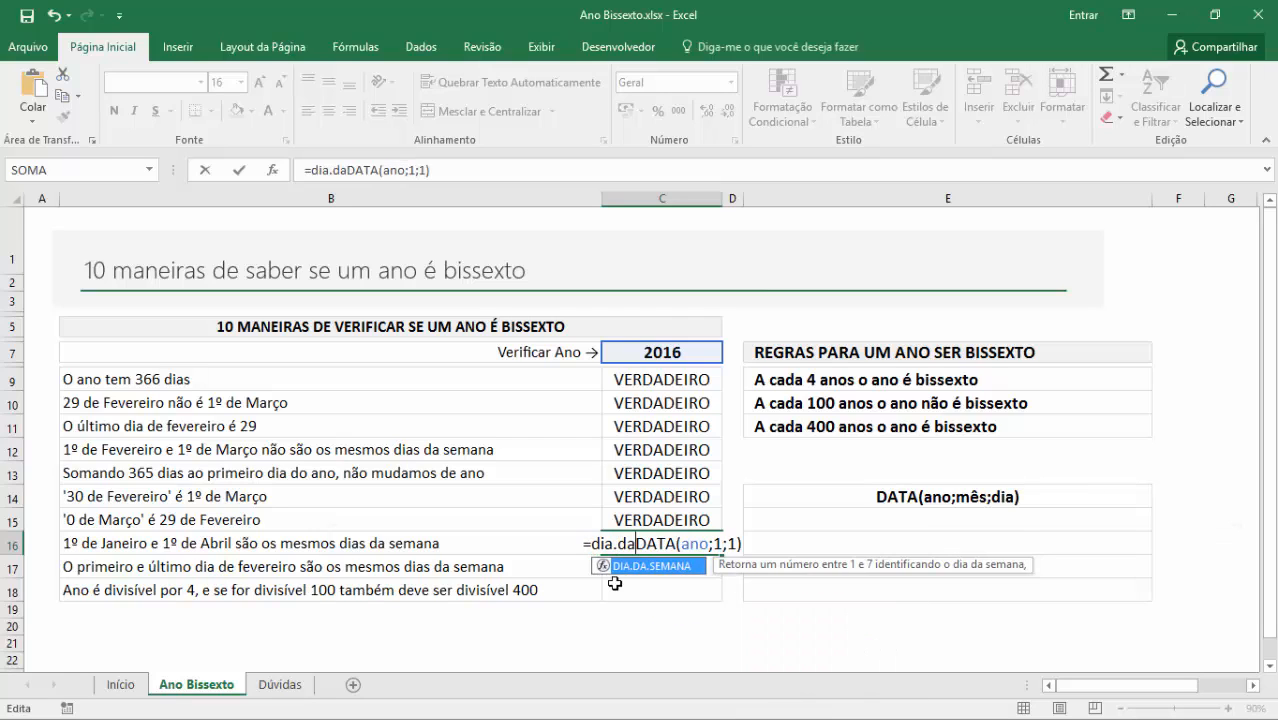
pyautogui.press('Tab')
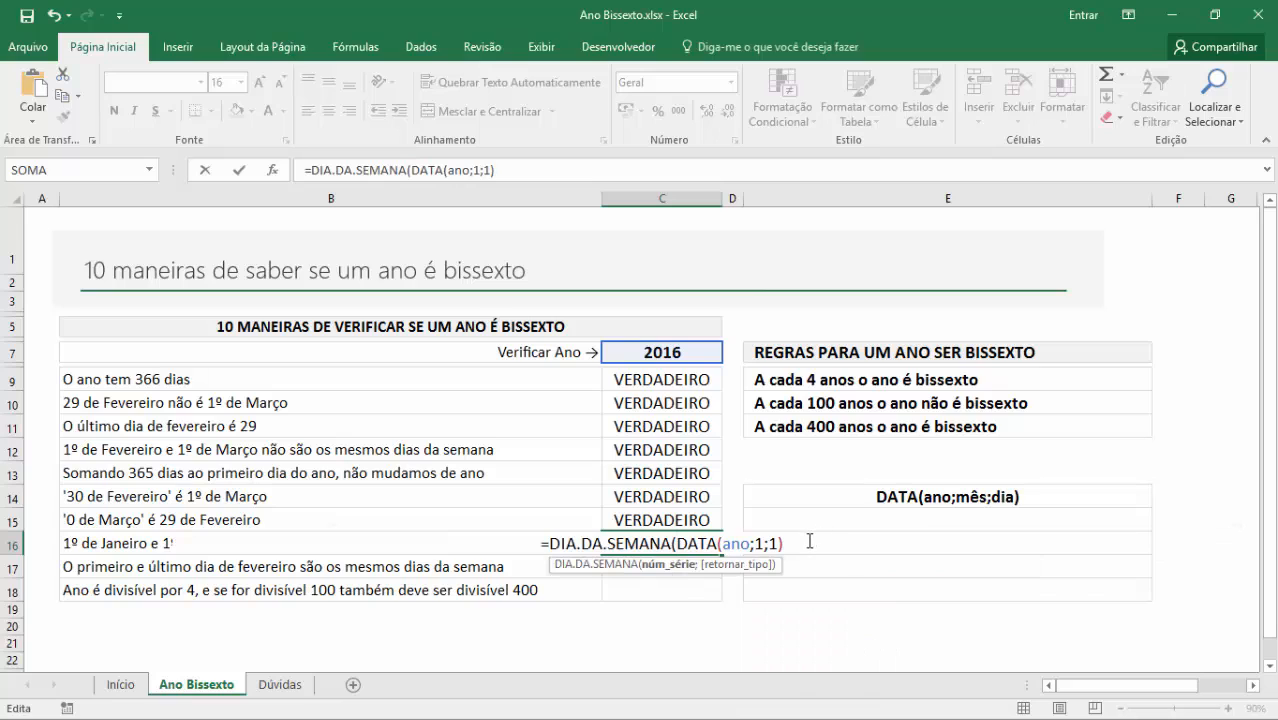
pyautogui.write(')=')
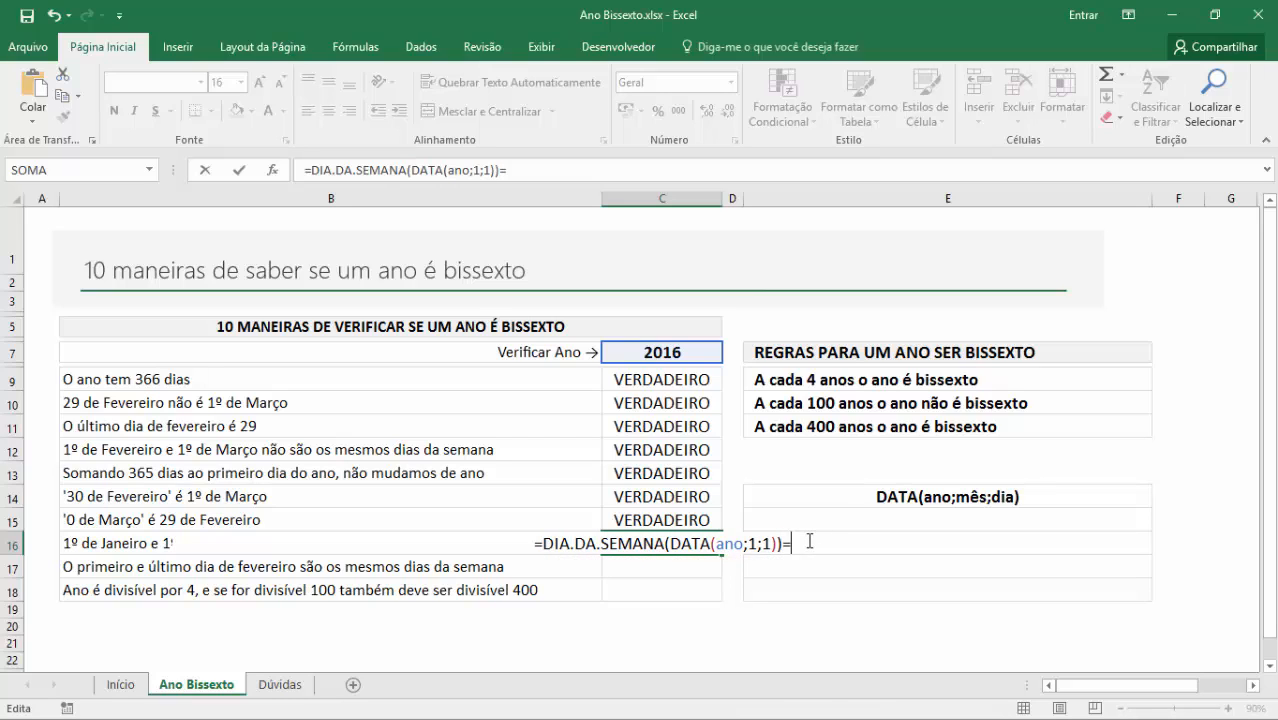
# - Complete the C16 comparison with a copy of the weekday expression set to month 4: =DIA.DA.SEMANA(DATA(ano;1;1))=DIA.DA.SEMANA(DATA(ano;4;1))
pyautogui.moveTo(782, 543); pyautogui.dragTo(549, 545)
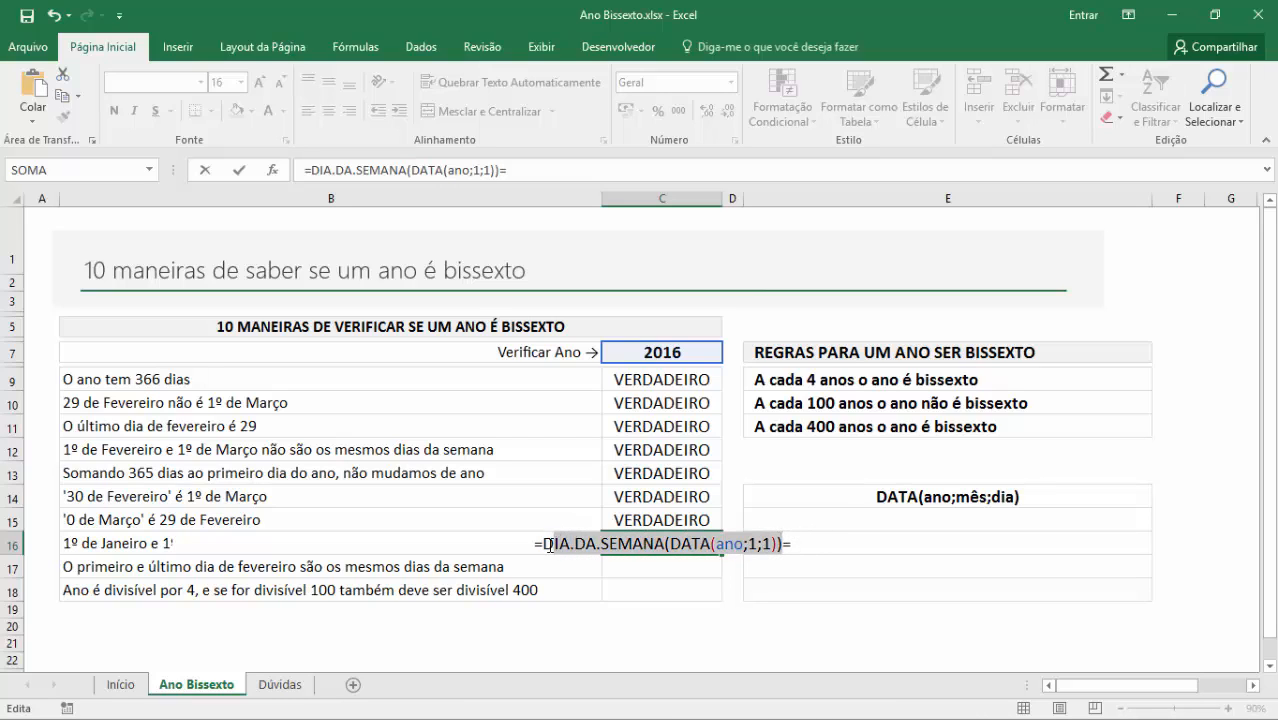
pyautogui.hotkey('ctrl', 'c')
pyautogui.press('End')
pyautogui.hotkey('ctrl', 'v')
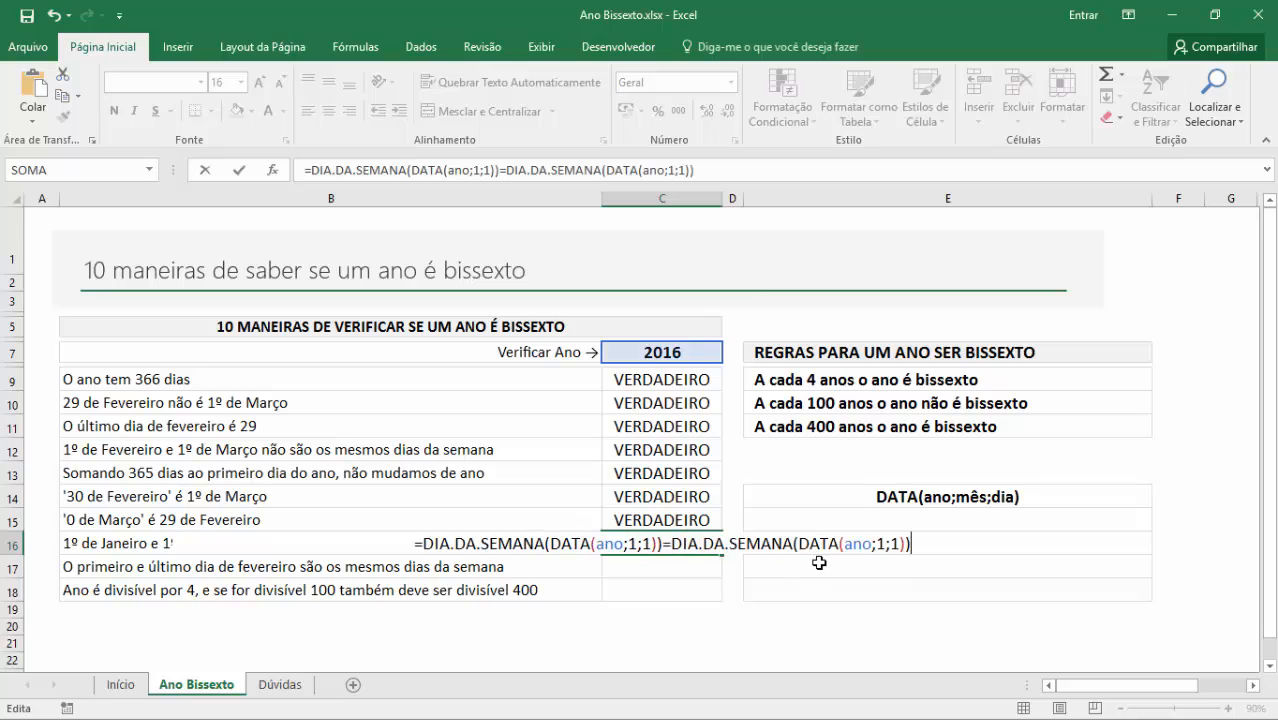
pyautogui.click(883, 543)
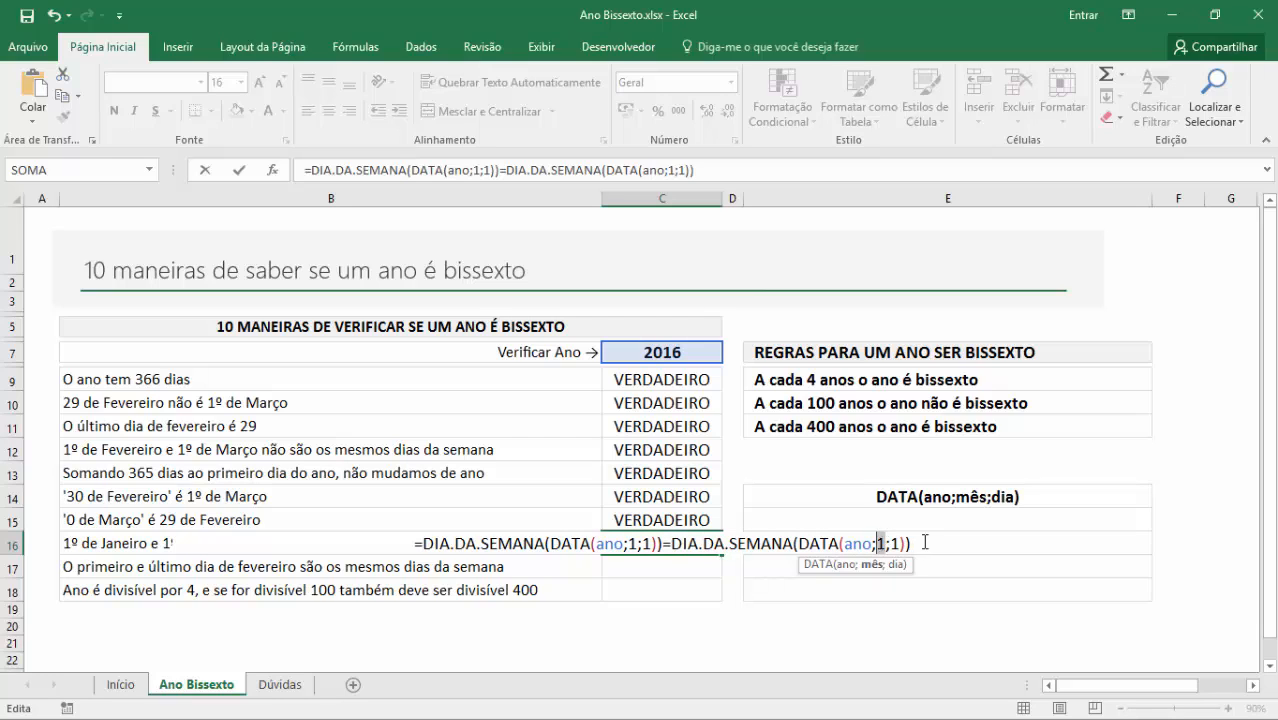
pyautogui.write('4')
pyautogui.press('Return')
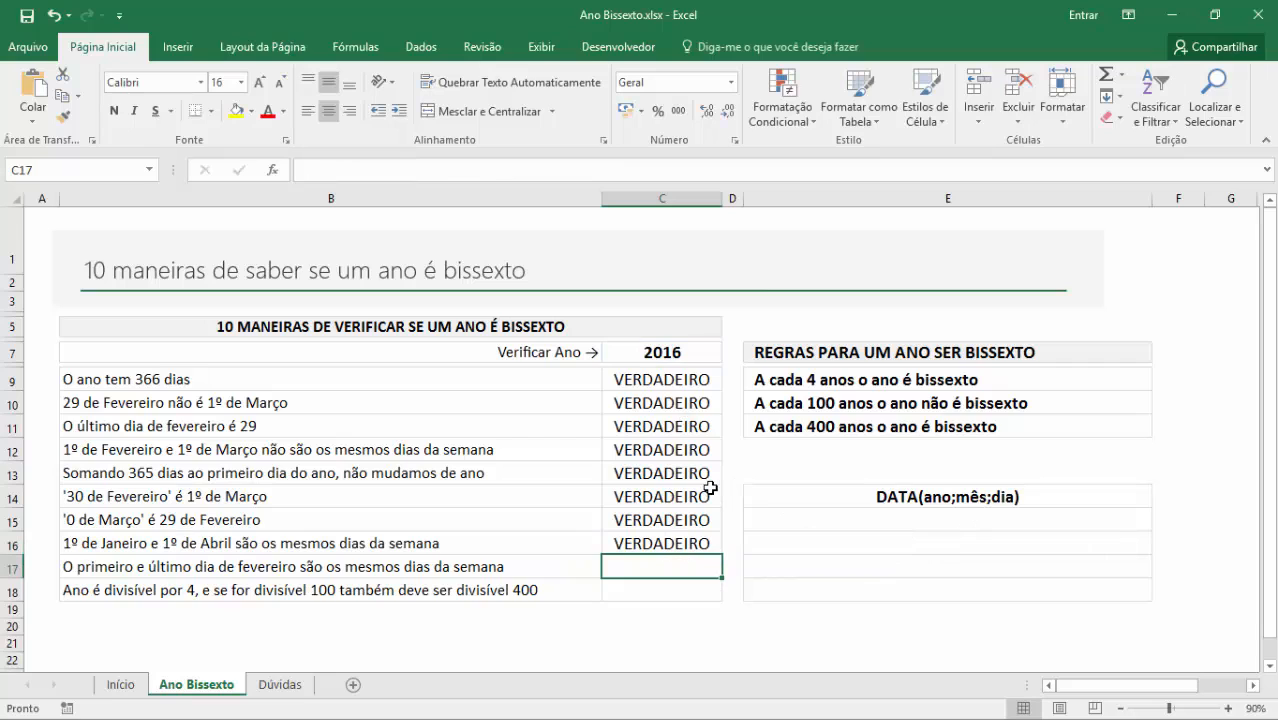
# - Test the C16 weekday comparison by changing the year in C7 to 2015 and back to 2016
pyautogui.click(663, 545)
pyautogui.click(661, 353)
pyautogui.write('2015')
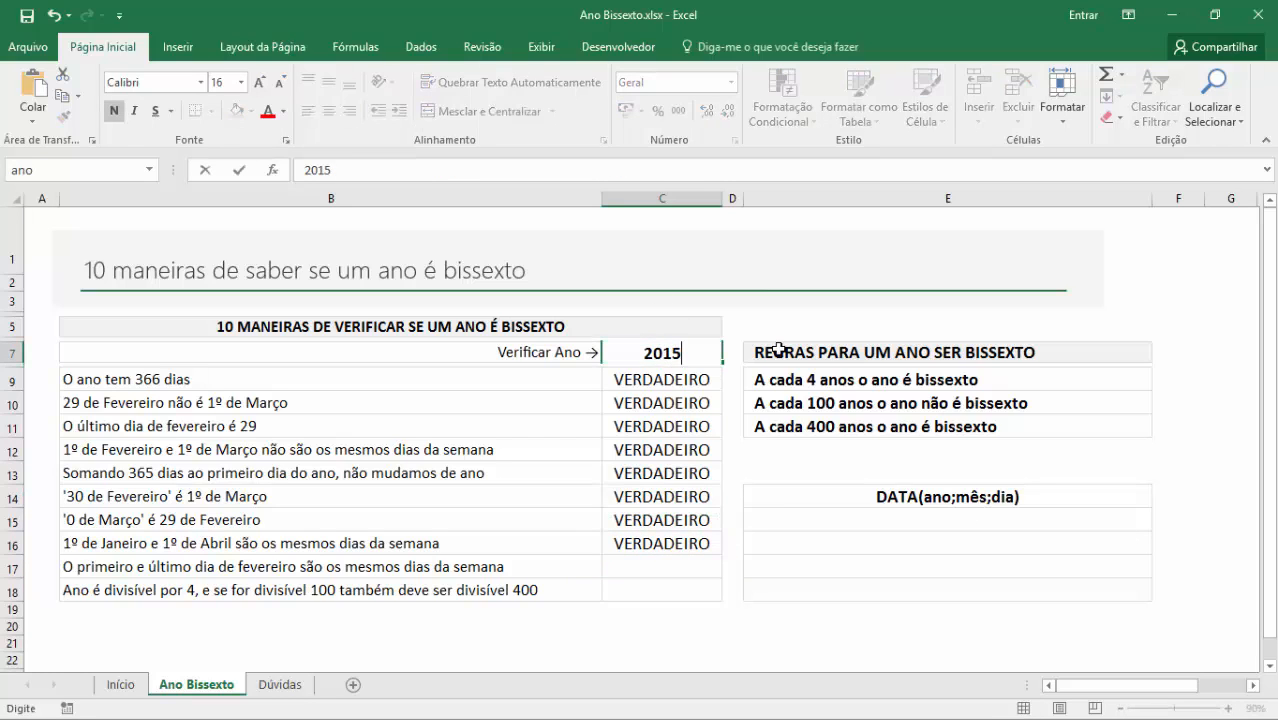
pyautogui.press('Return')
pyautogui.click(680, 352)
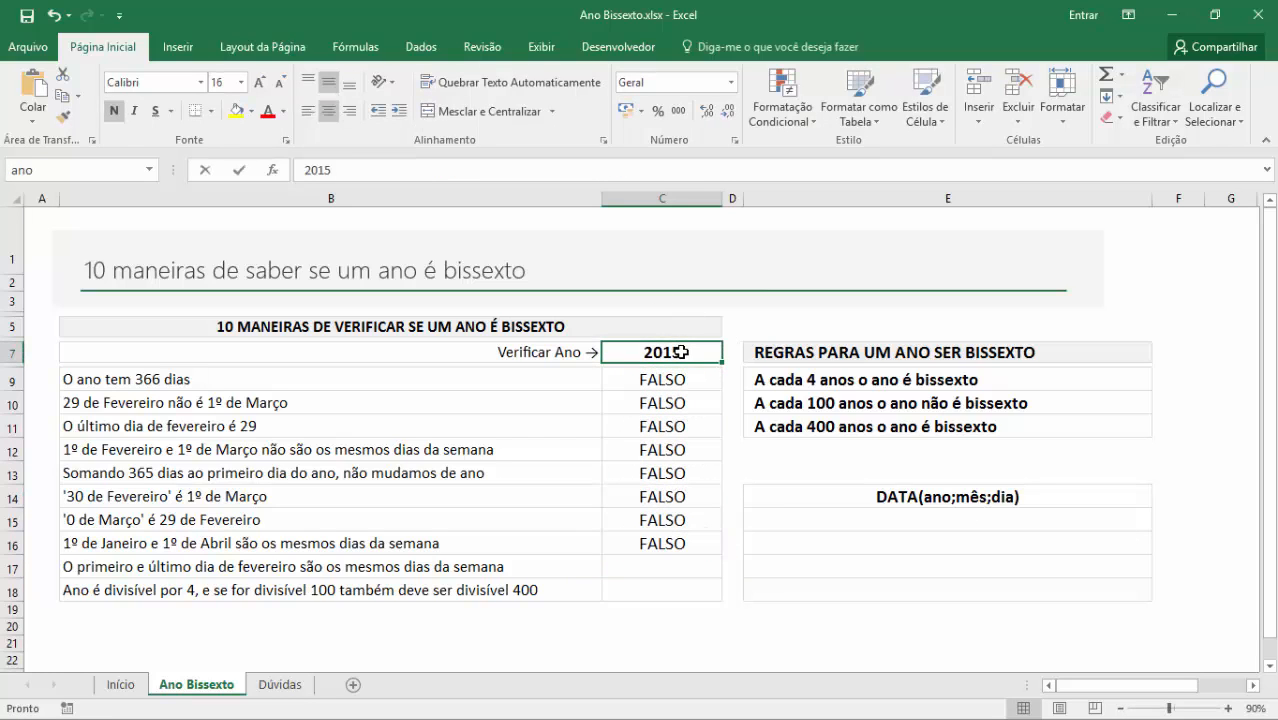
pyautogui.write('2016')
pyautogui.press('Return')
pyautogui.click(628, 567)
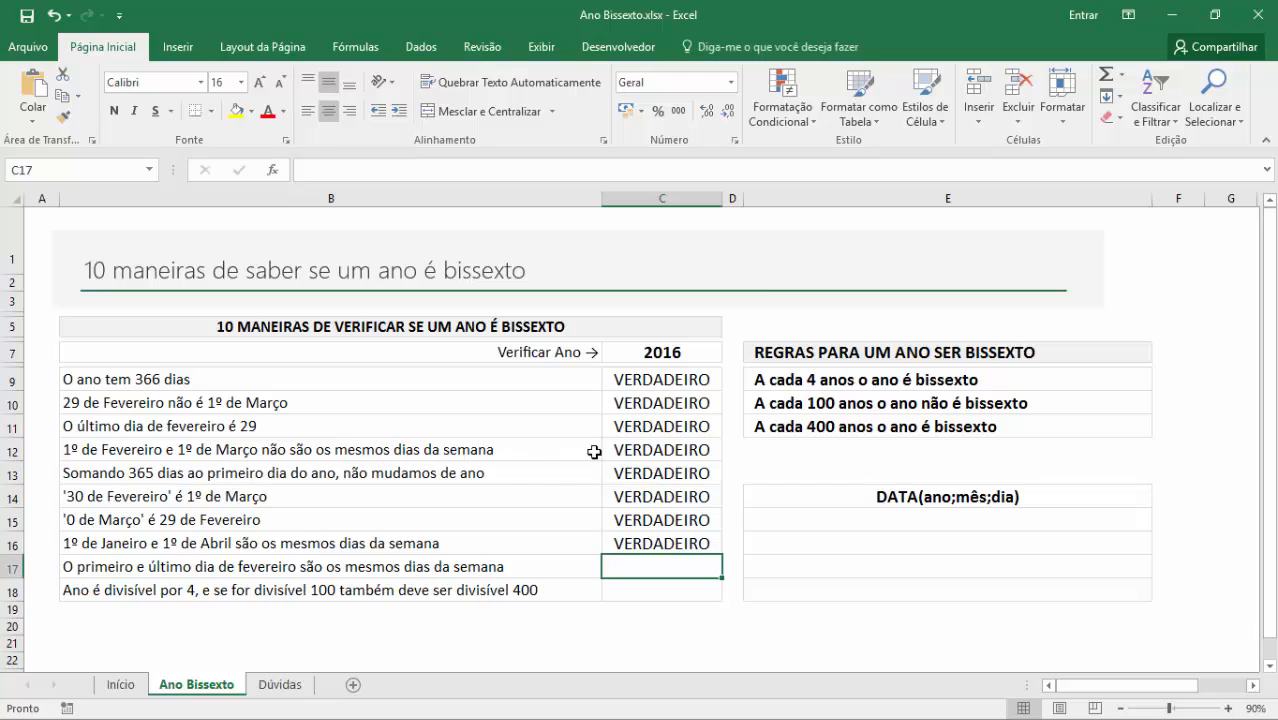
pyautogui.click(640, 454)
pyautogui.click(650, 569)
pyautogui.write('=')
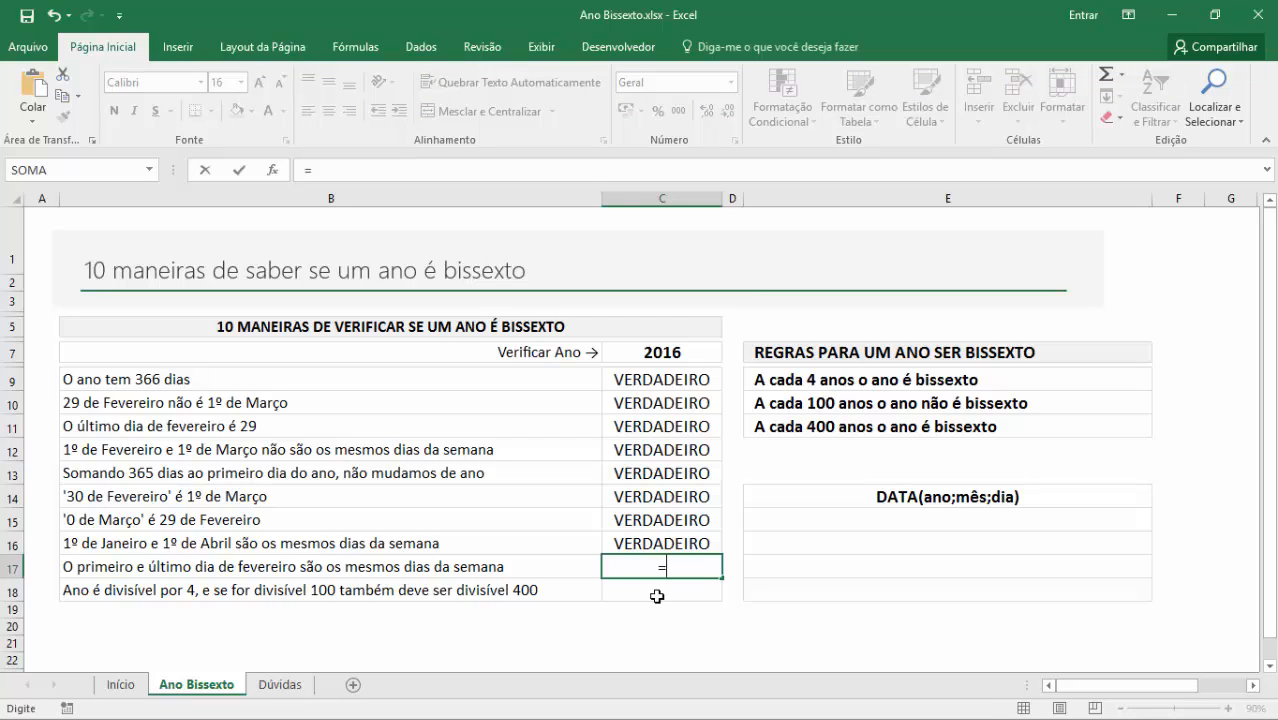
pyautogui.write('DATA')
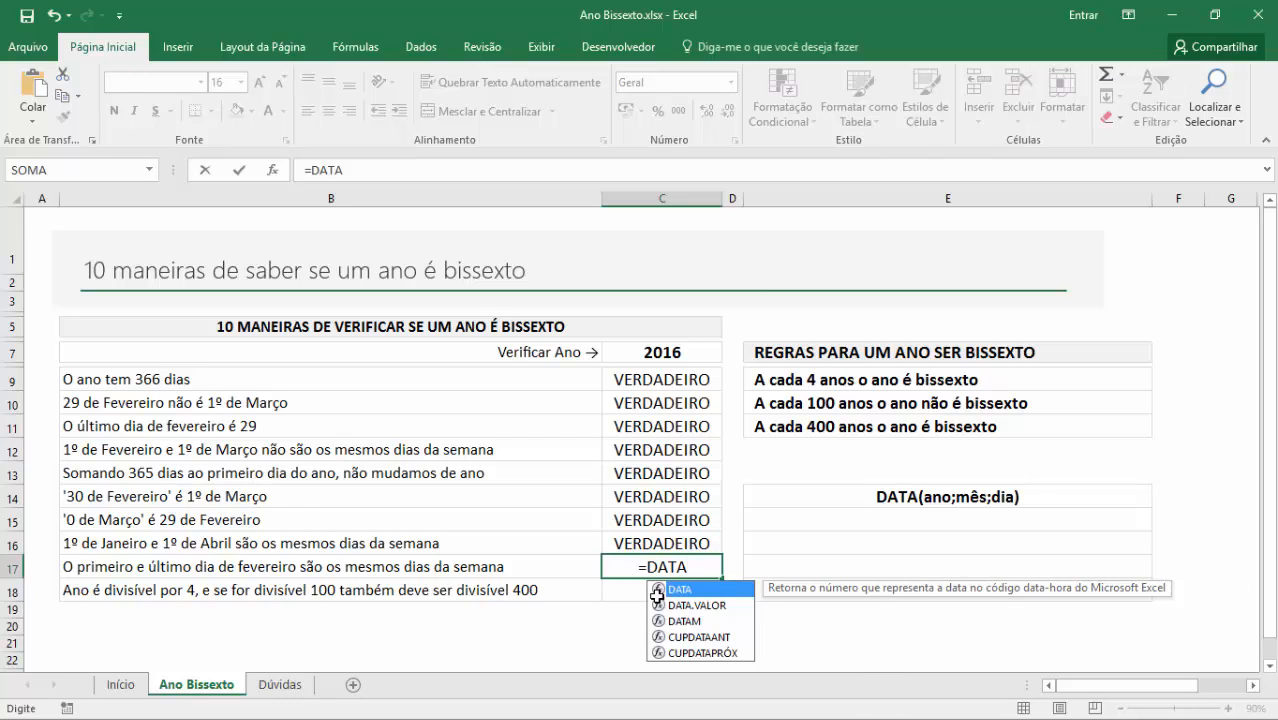
pyautogui.write('(')
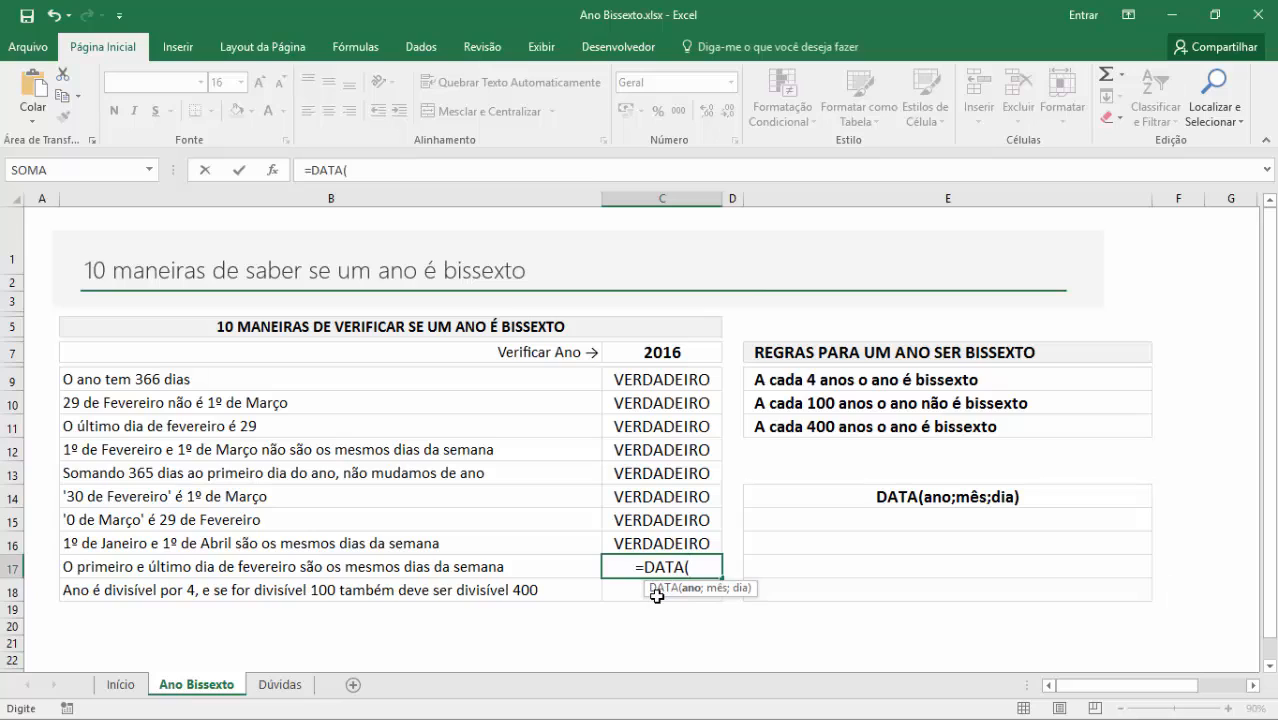
pyautogui.write('ano')
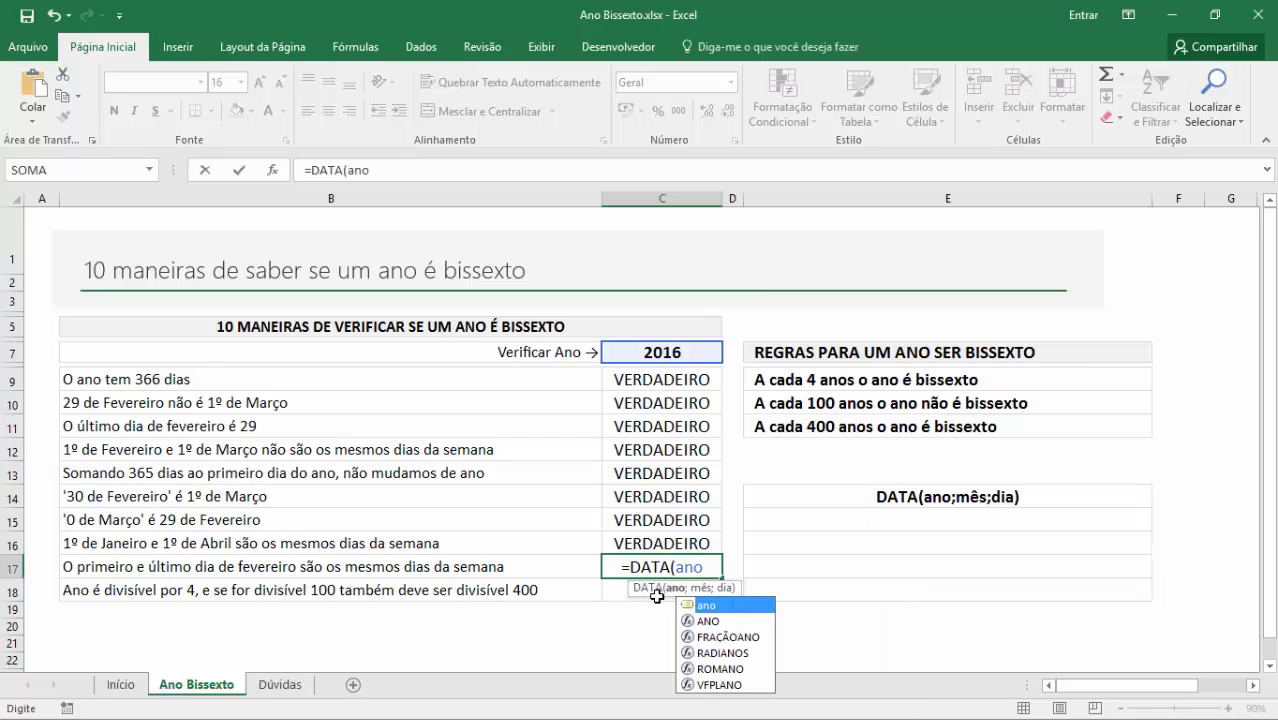
pyautogui.write(';2;1')
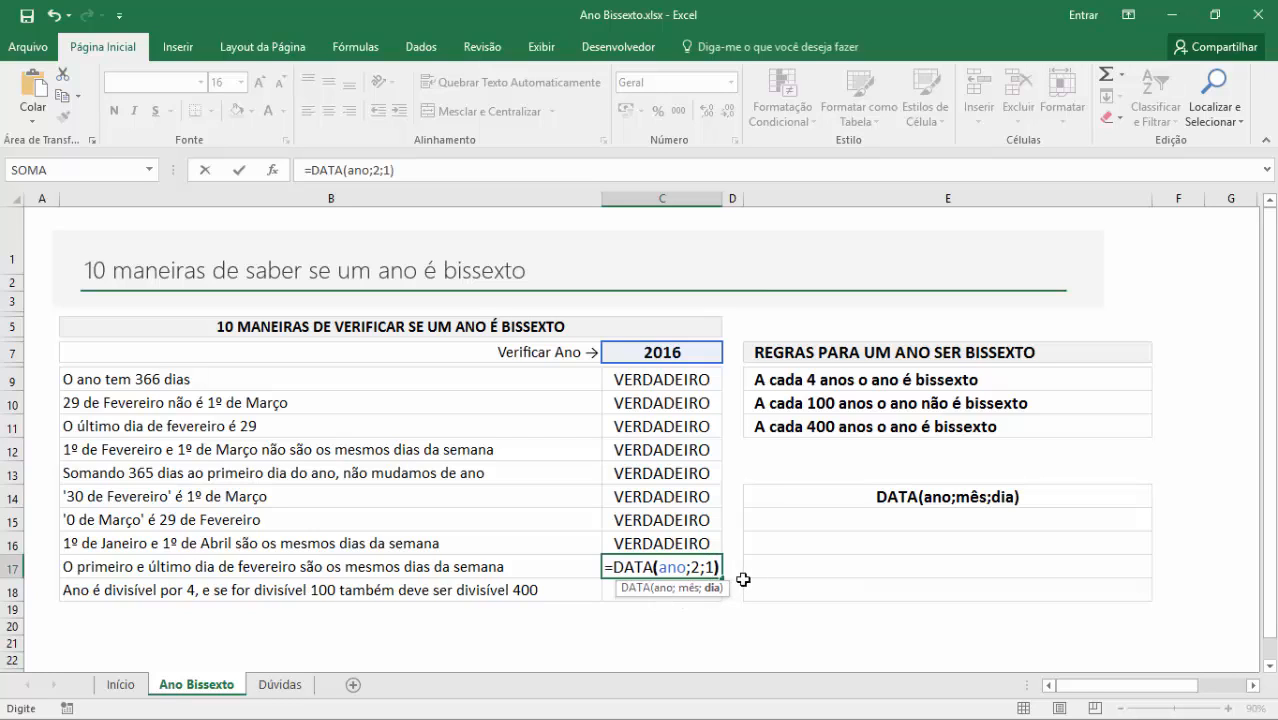
pyautogui.write(')')
pyautogui.click(615, 567)
pyautogui.write('dia.')
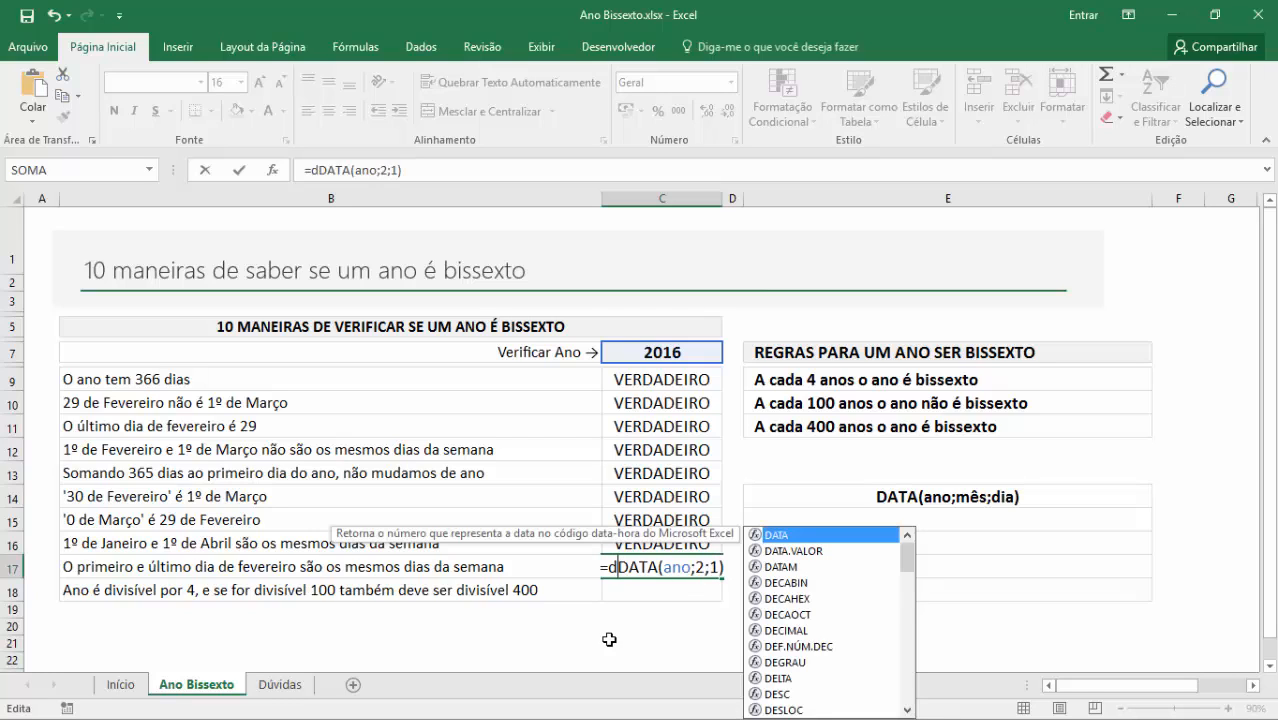
pyautogui.press('Tab')
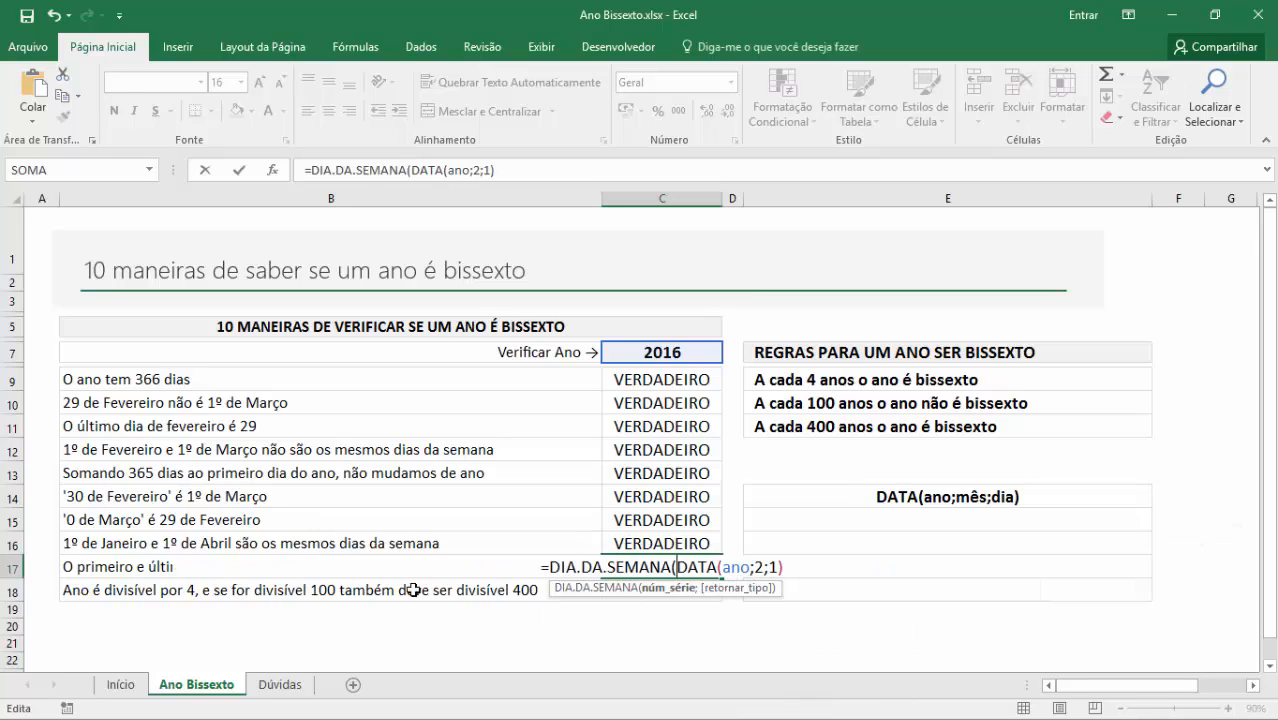
pyautogui.press('Escape')
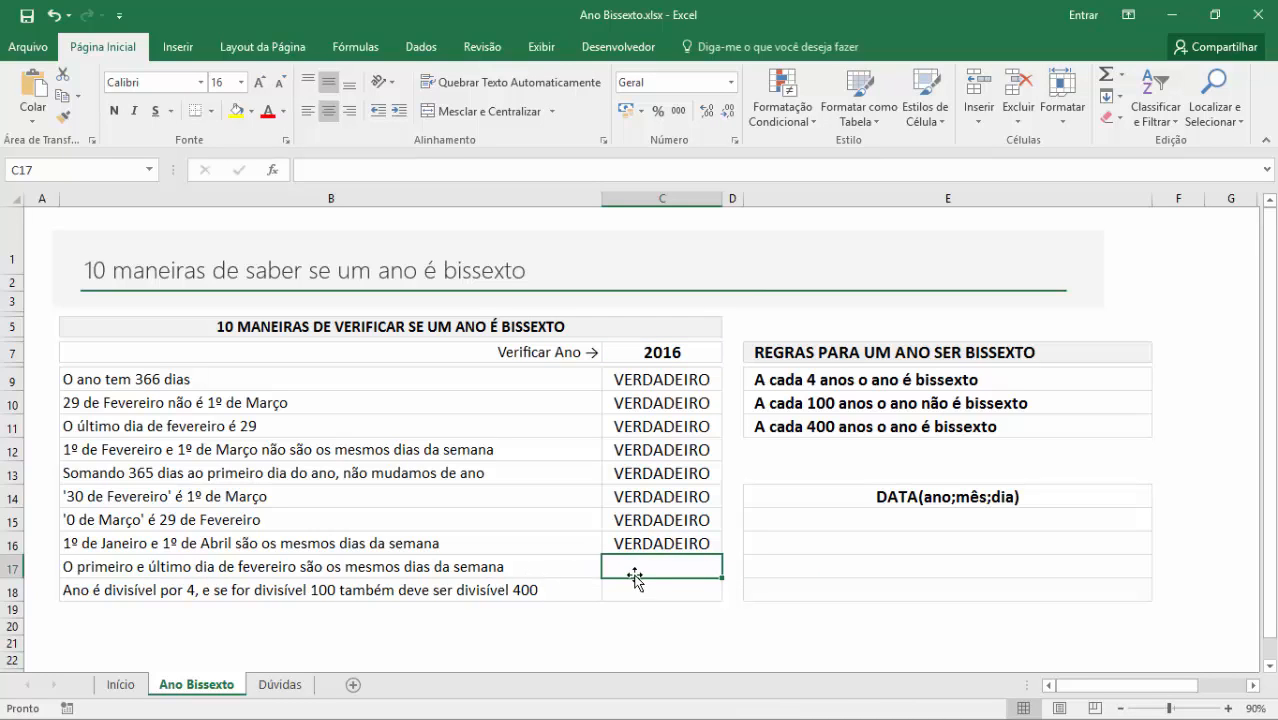
# - Begin the C17 formula with the weekday of 1 February: =DIA.DA.SEMANA(DATA(ano;2;1))
pyautogui.write('=dia')
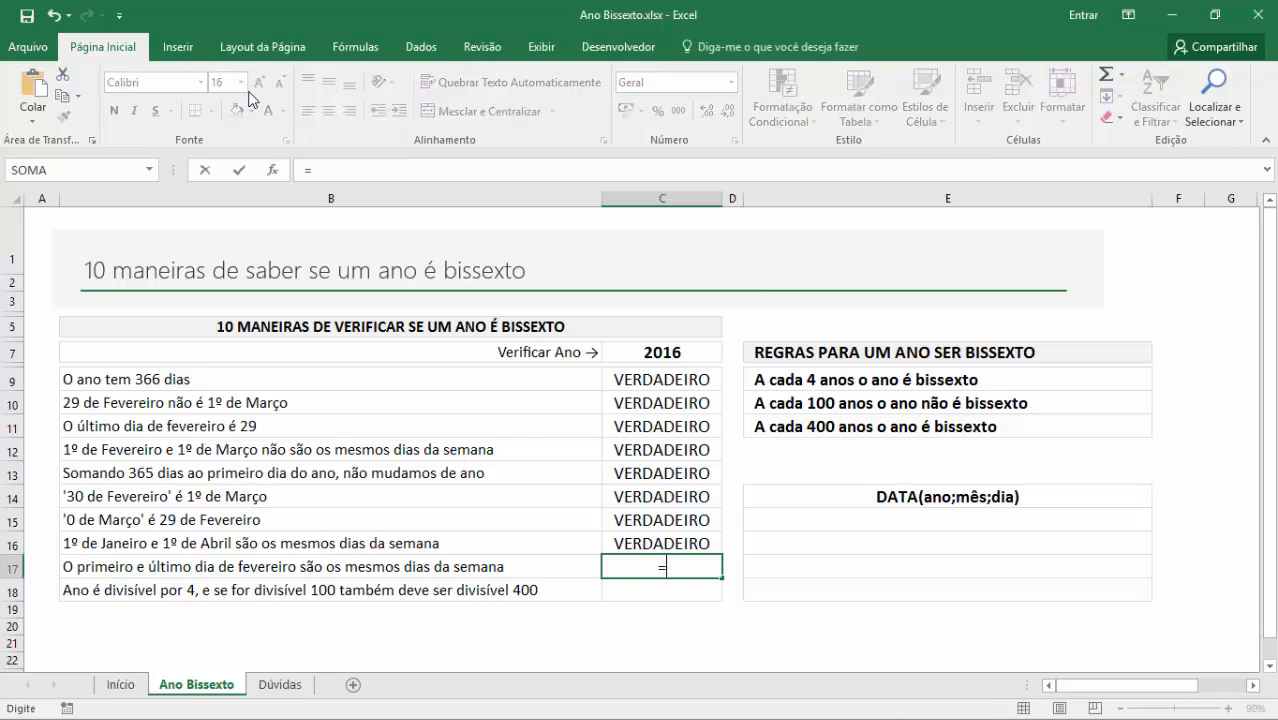
pyautogui.press('BackSpace')
pyautogui.press('BackSpace')
pyautogui.write('IA.DA.SEMANA(')
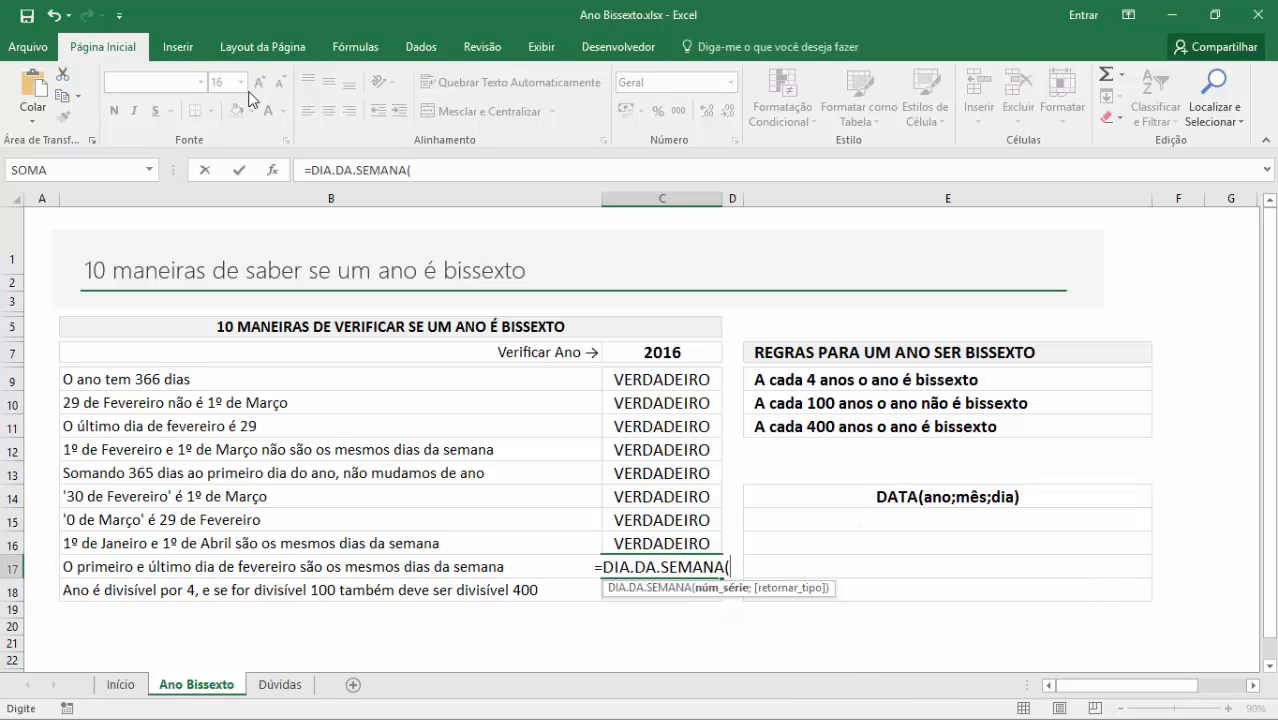
pyautogui.write('DAT')
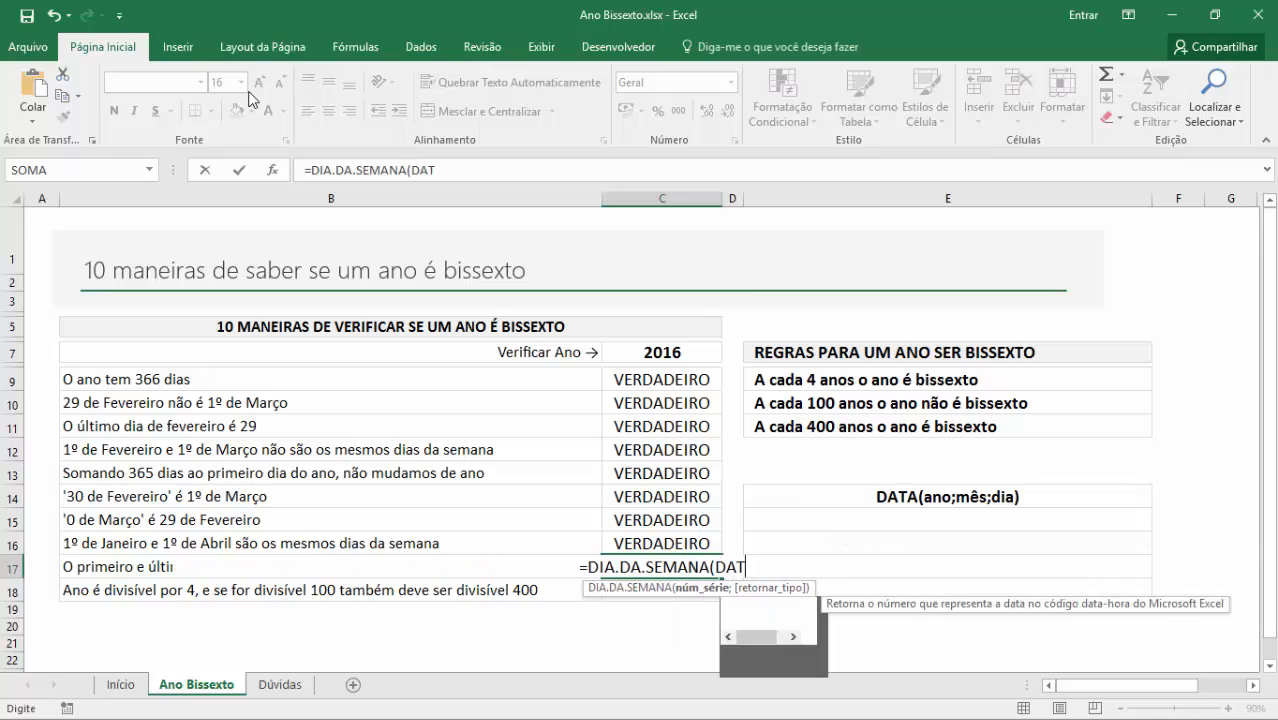
pyautogui.write('A(ano;')
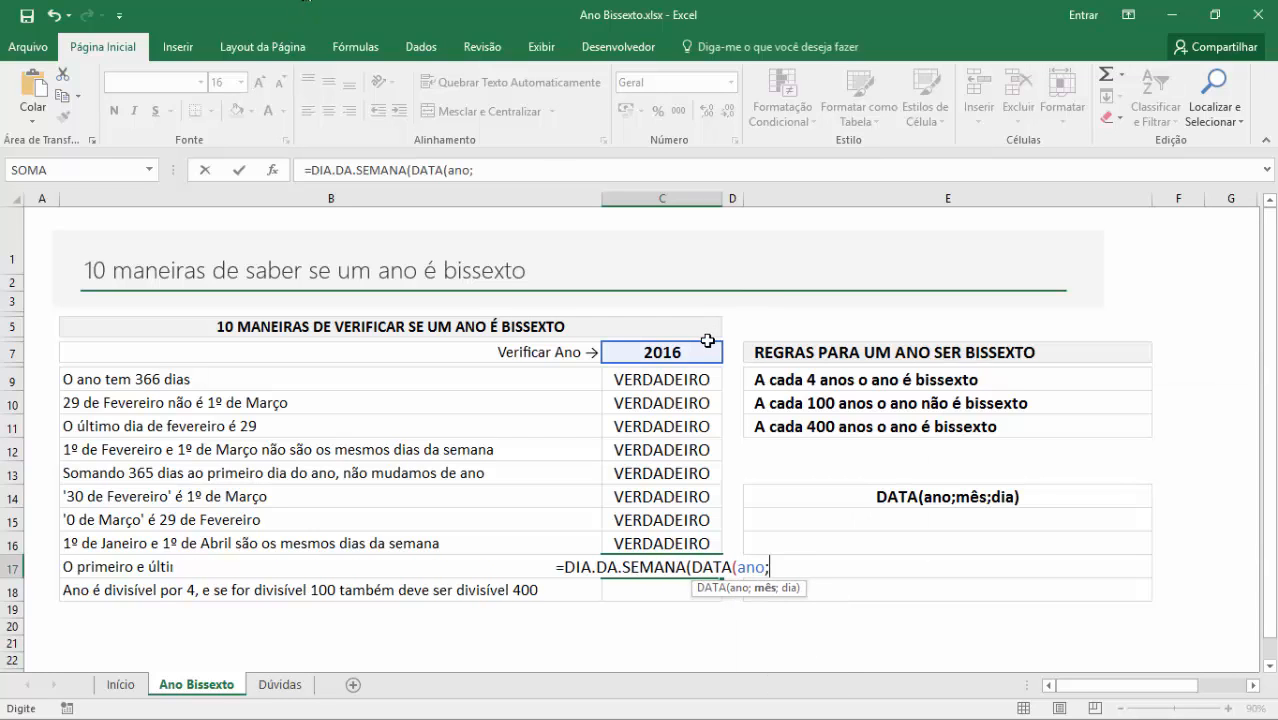
pyautogui.write('2;1)')
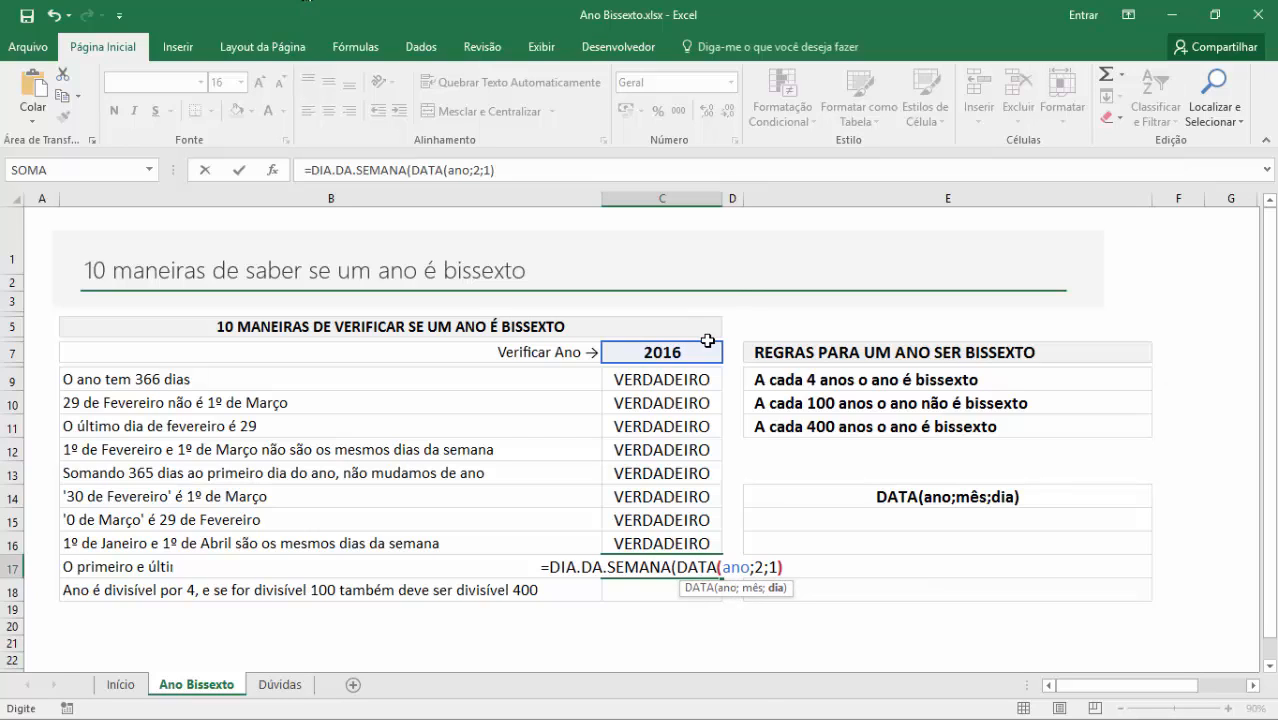
pyautogui.write(')')
# - Append an equals sign and a copy of the weekday expression DIA.DA.SEMANA(DATA(ano;2;1)) to the C17 formula
pyautogui.moveTo(818, 567); pyautogui.dragTo(535, 566)
pyautogui.hotkey('ctrl', 'c')
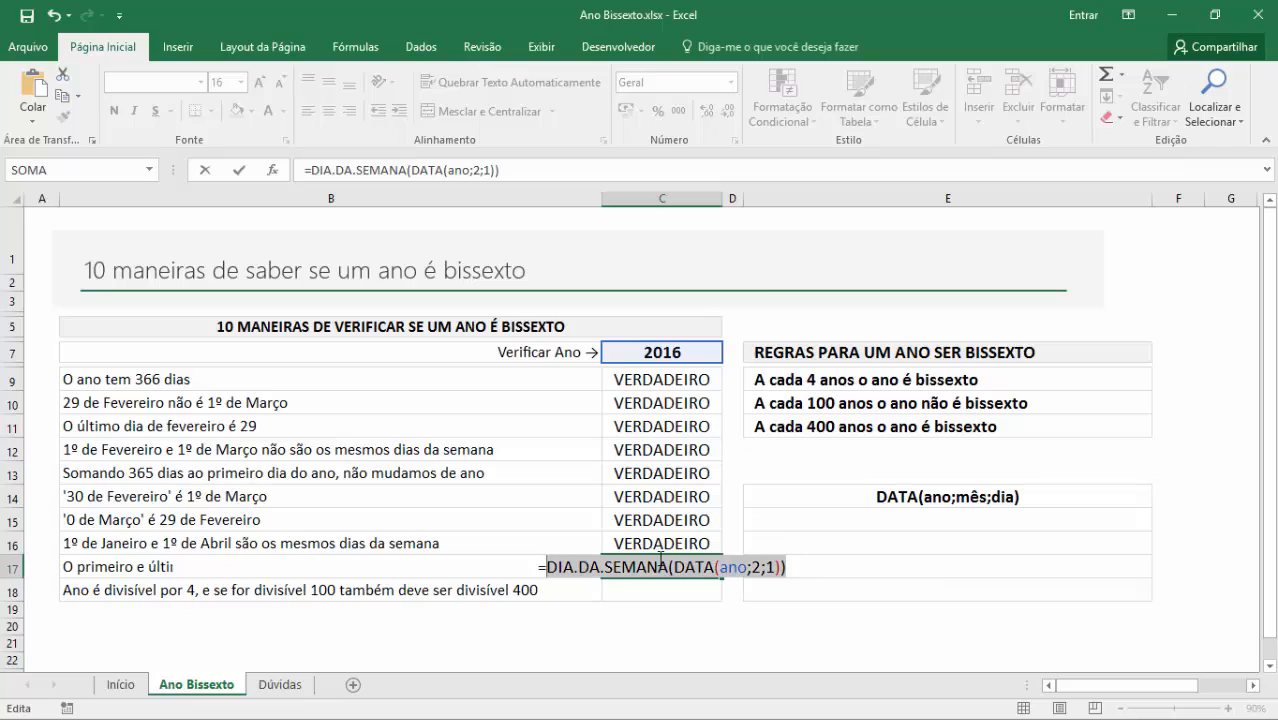
pyautogui.click(791, 564)
pyautogui.write('=')
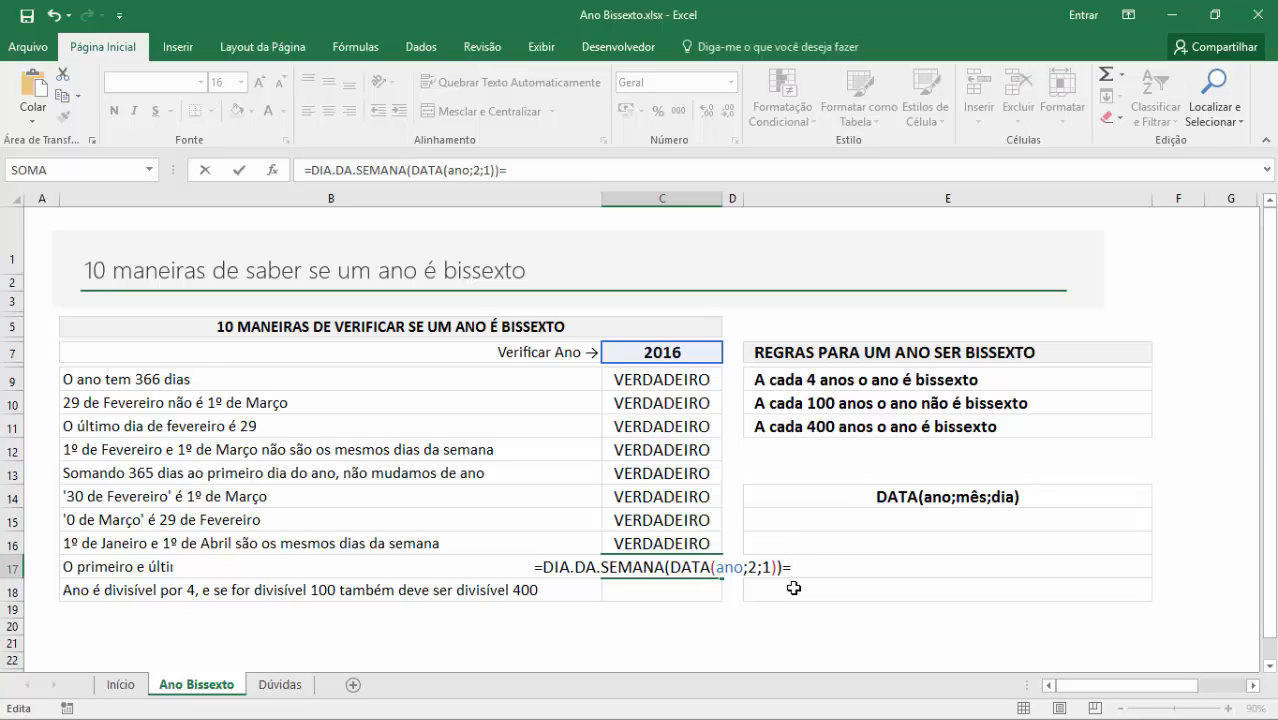
pyautogui.hotkey('ctrl', 'v')
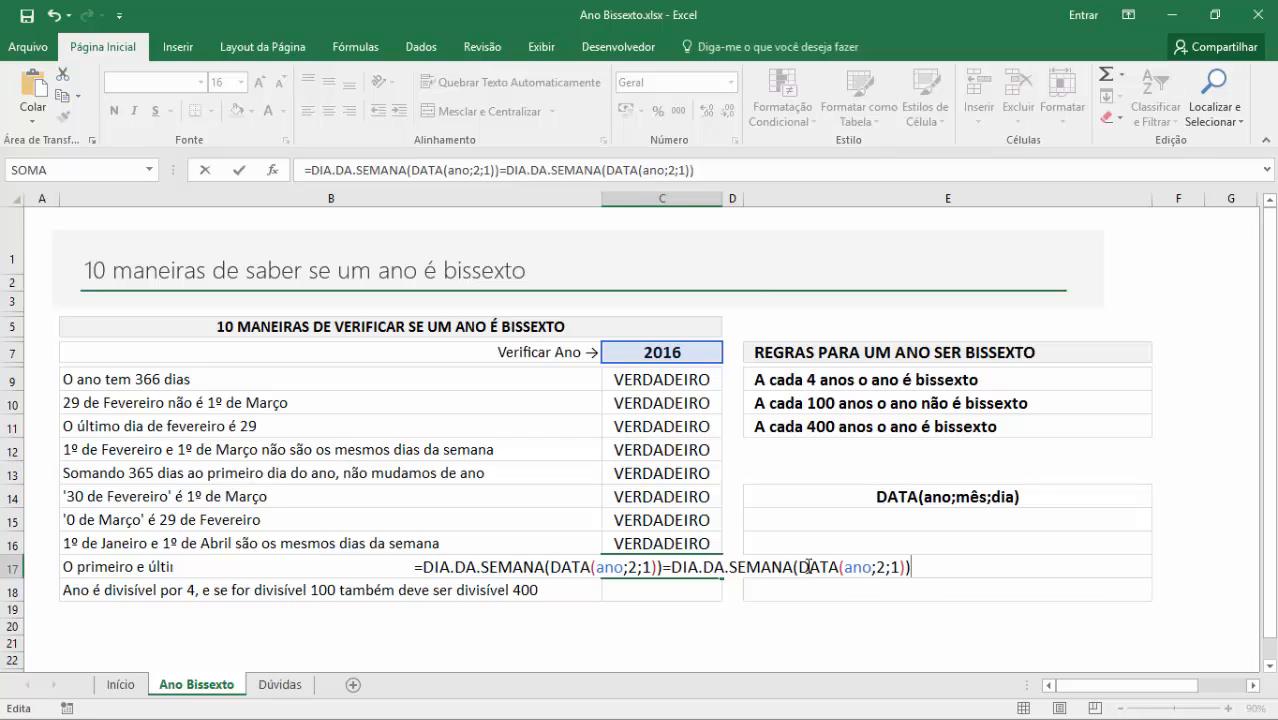
# - Wrap the second date in C17 in FIMMÊS with 0 months, enter the formula and review it in full
pyautogui.click(798, 567)
pyautogui.write('fimmês')
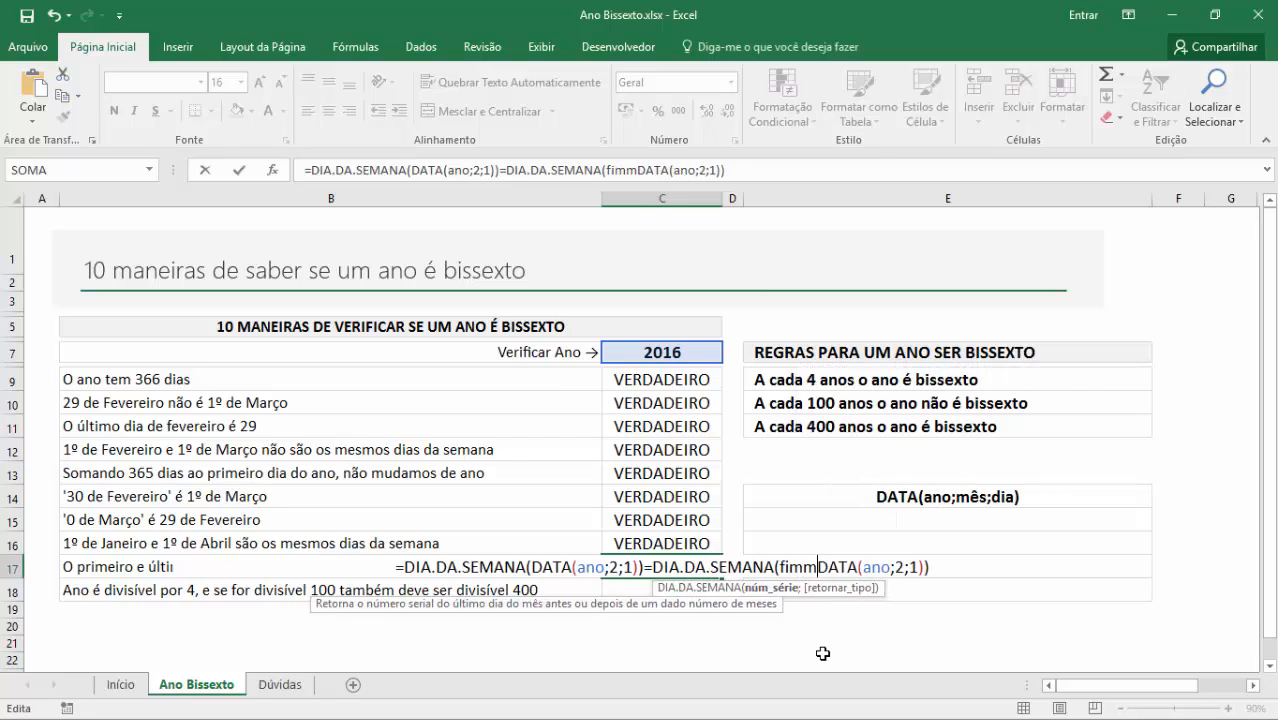
pyautogui.write('(')
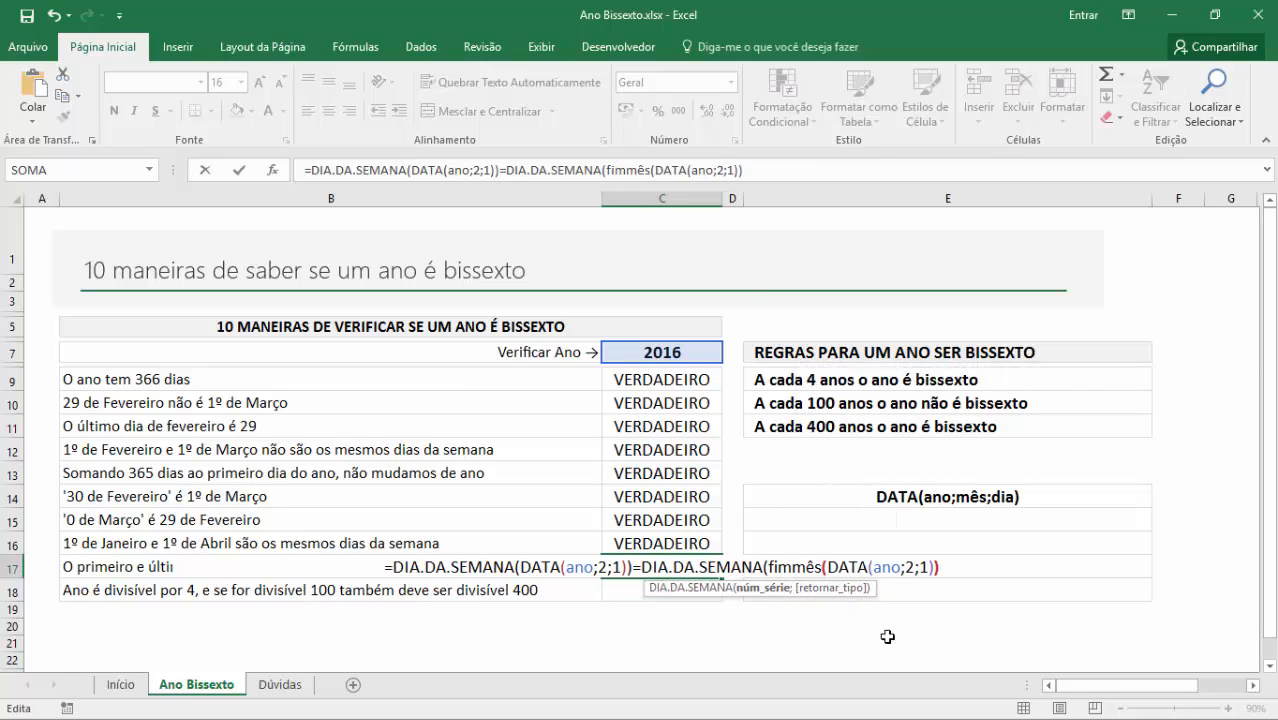
pyautogui.click(937, 567)
pyautogui.write(';0')
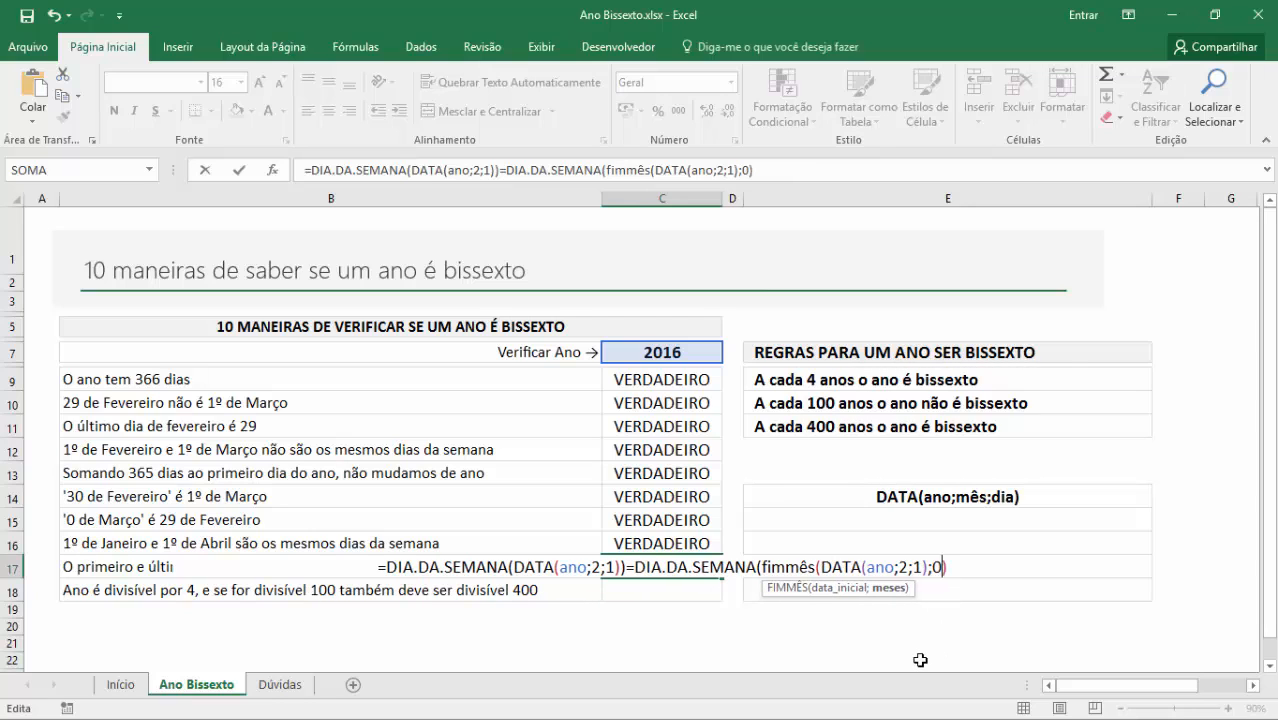
pyautogui.press('Return')
pyautogui.press('Up')
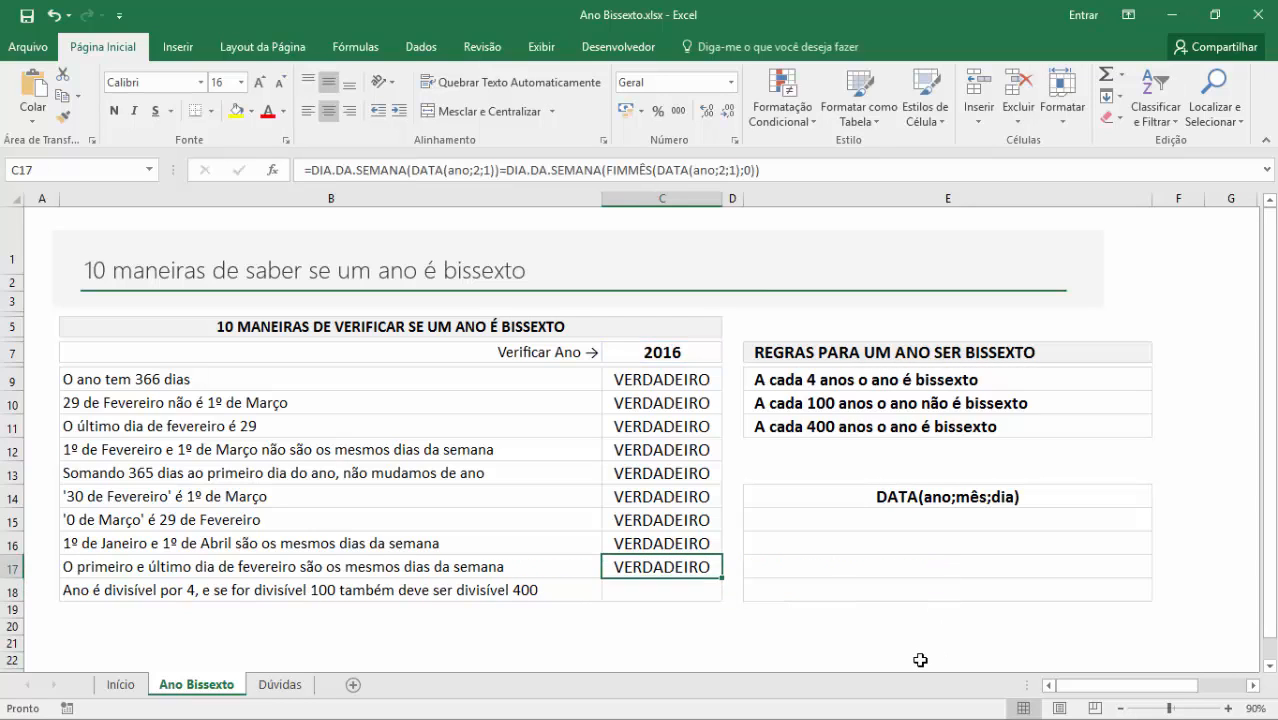
pyautogui.press('F2')
pyautogui.moveTo(370, 568); pyautogui.dragTo(973, 564)
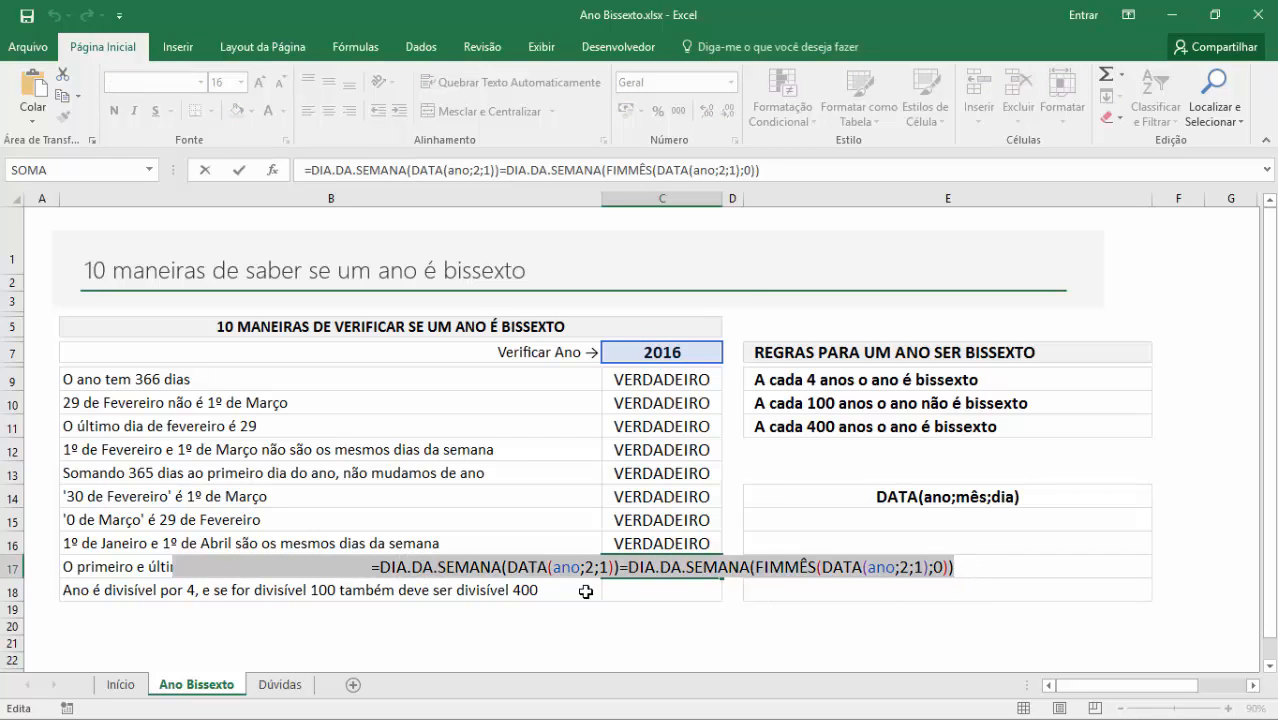
pyautogui.press('Escape')
# - Test the C17 first-and-last-day comparison by changing the year in C7 to 2015 and back to 2016
pyautogui.click(670, 351)
pyautogui.write('2015')
pyautogui.press('Return')
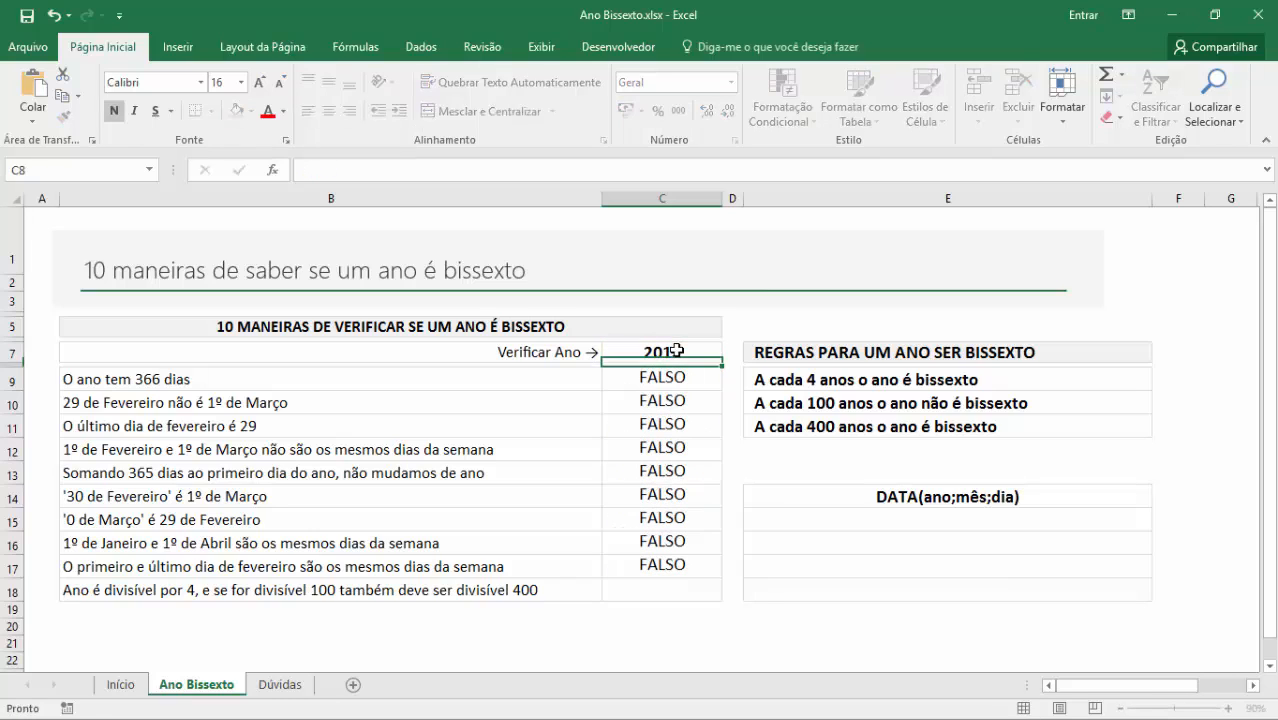
pyautogui.click(670, 352)
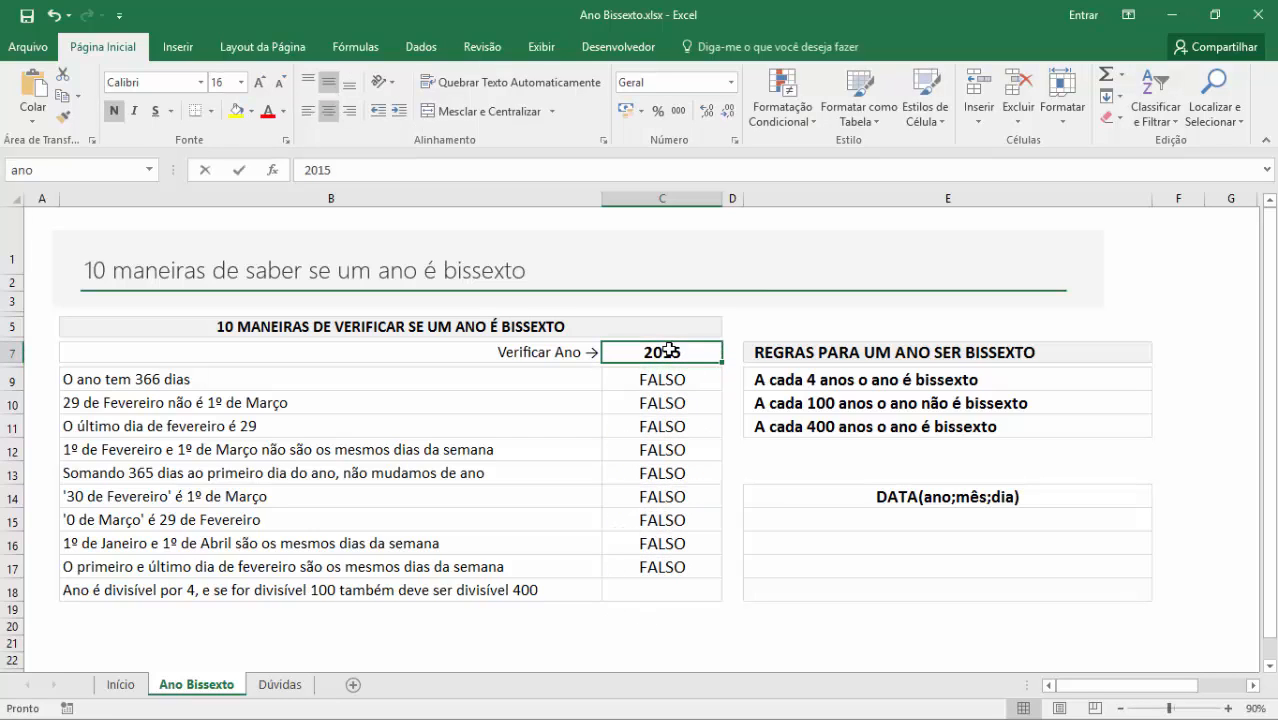
pyautogui.doubleClick(669, 351)
pyautogui.press('Escape')
pyautogui.write('206')
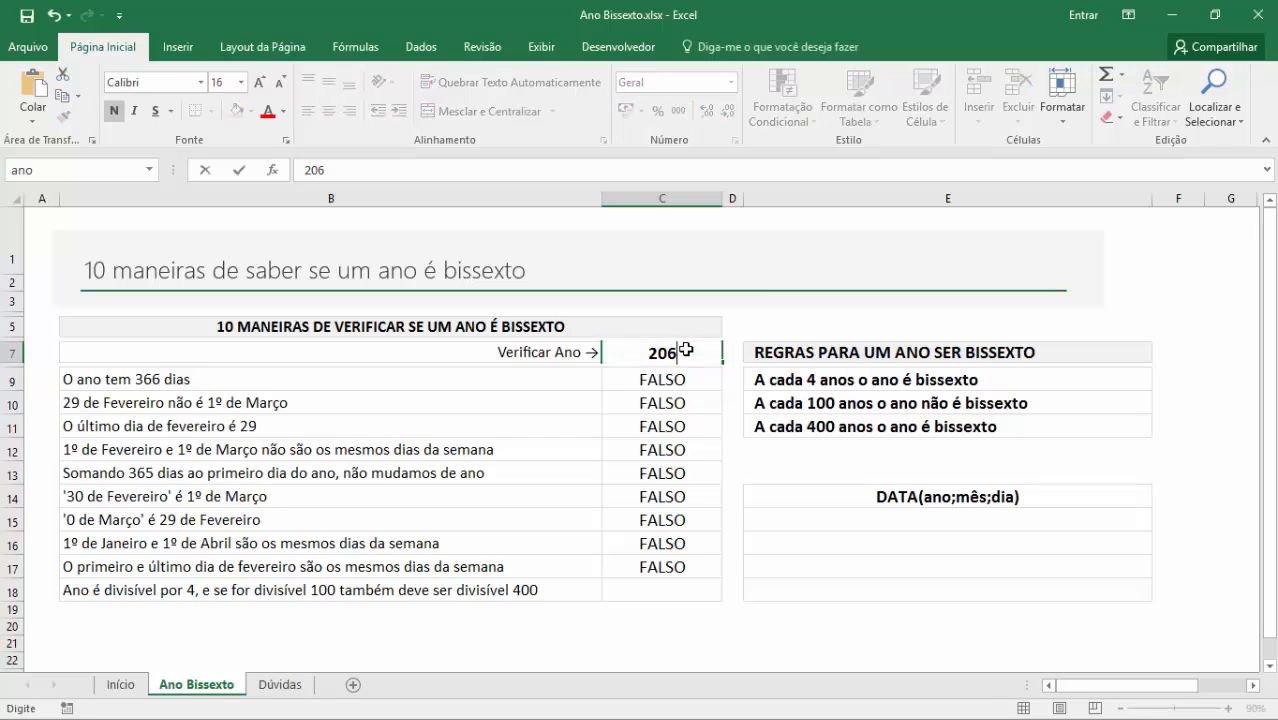
pyautogui.press('Escape')
pyautogui.write('2016')
pyautogui.press('Return')
# - Review the formulas in C9 to C12, examining the C12 weekday comparison in edit mode
pyautogui.click(686, 379)
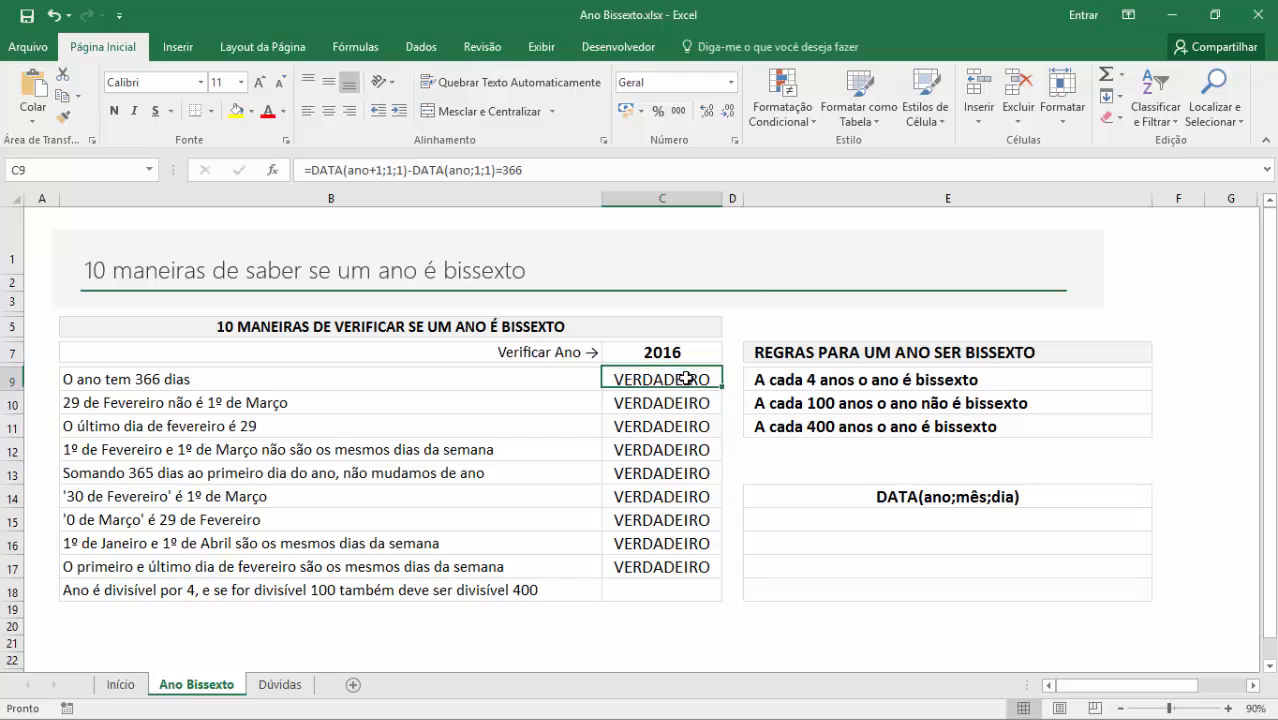
pyautogui.click(688, 402)
pyautogui.click(675, 424)
pyautogui.click(676, 449)
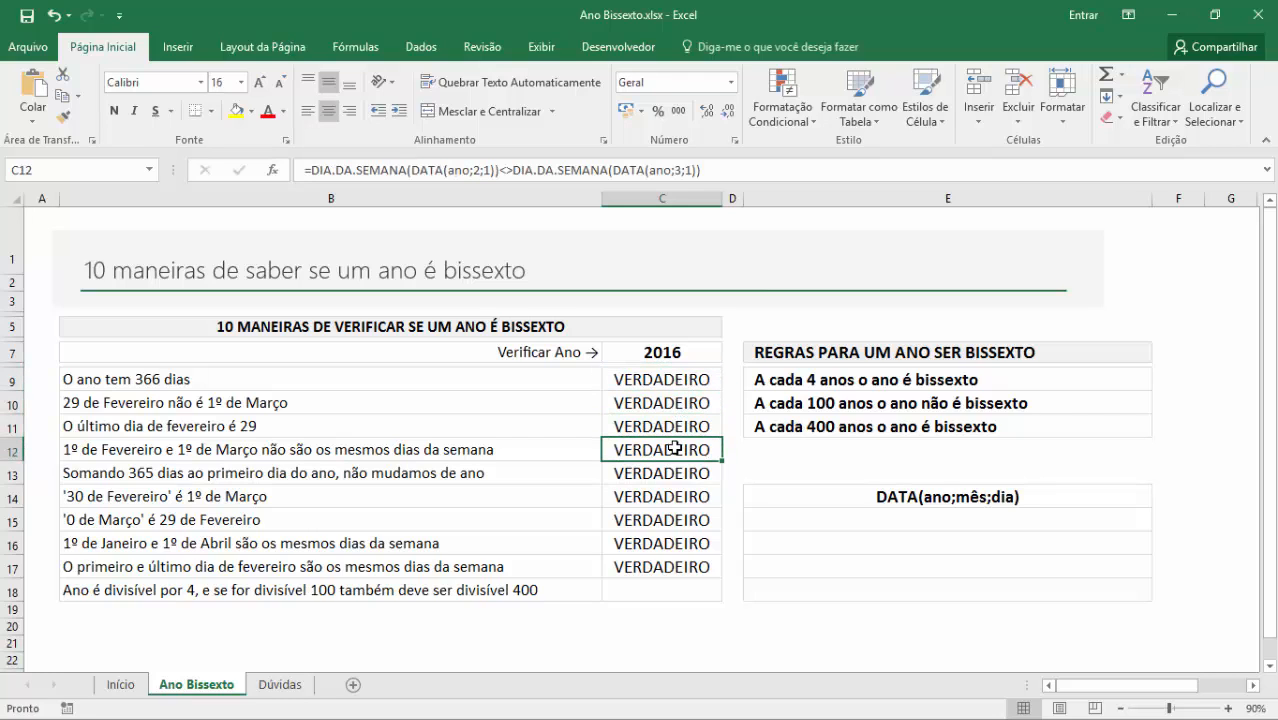
pyautogui.press('F2')
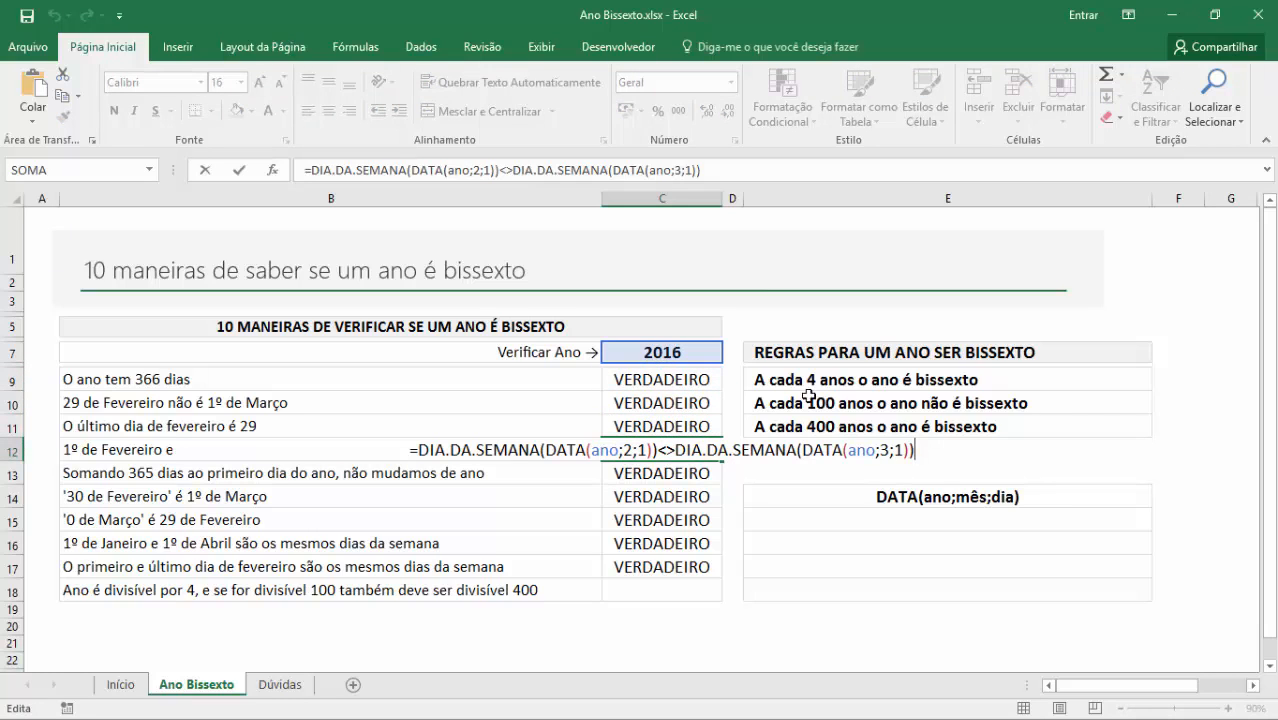
pyautogui.press('Escape')
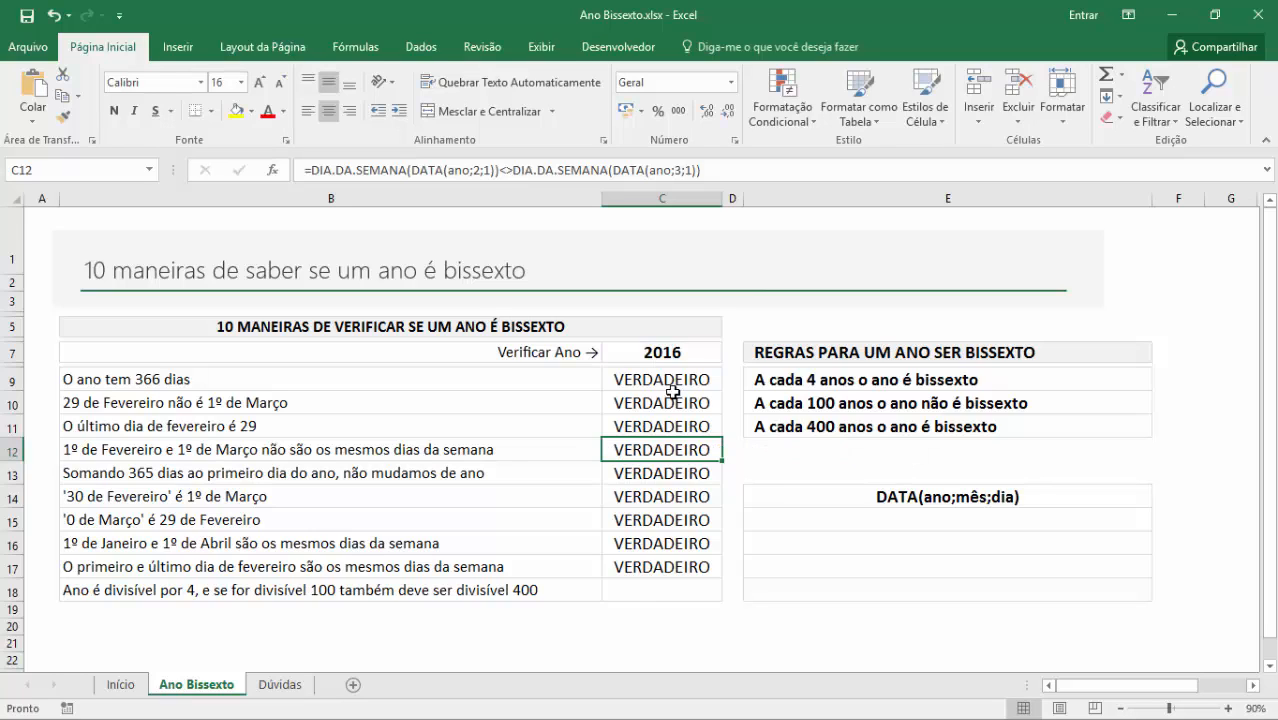
# - Enter the remainder example =MOD(20;5) in C20, below the table
pyautogui.click(636, 590)
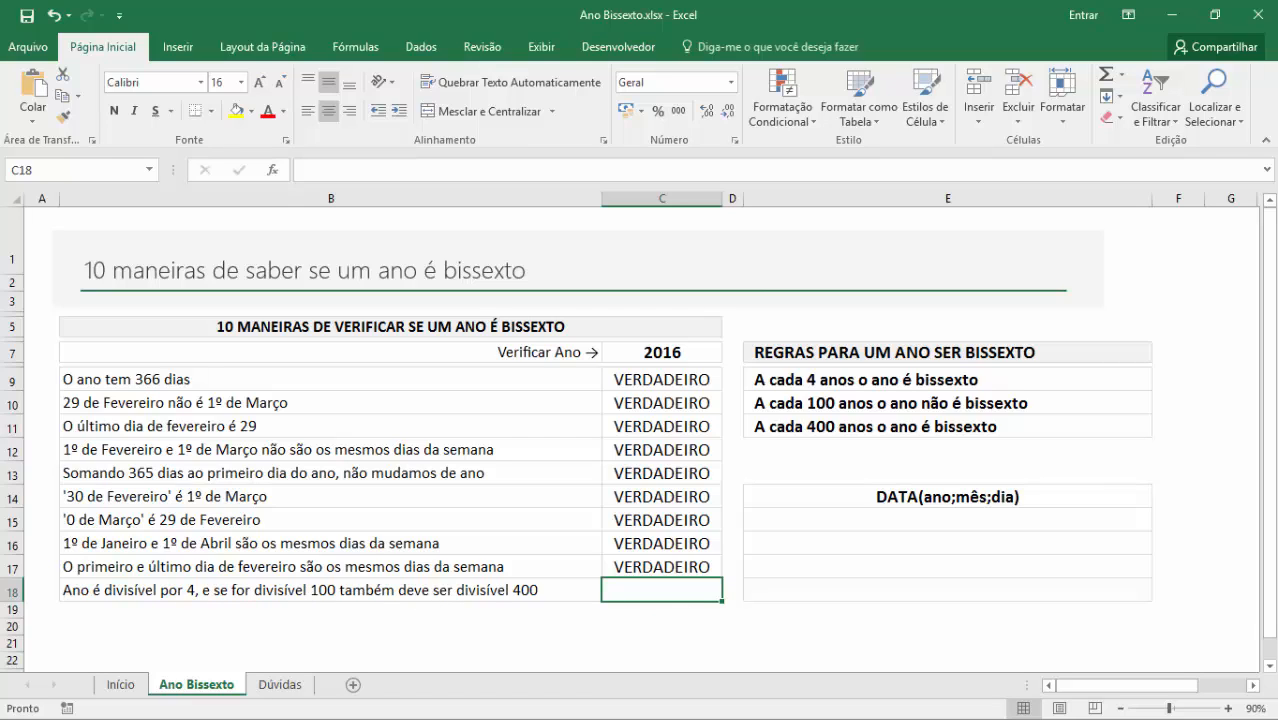
pyautogui.click(638, 590)
pyautogui.click(638, 627)
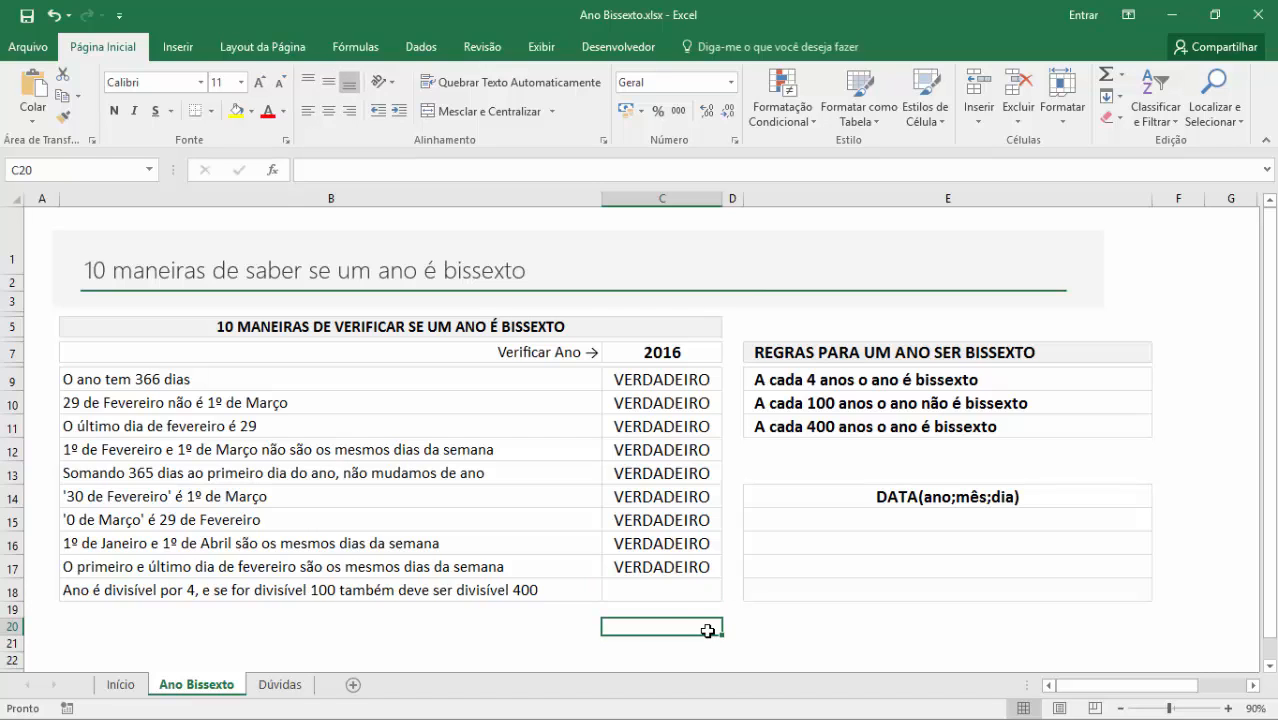
pyautogui.write('=MOD(')
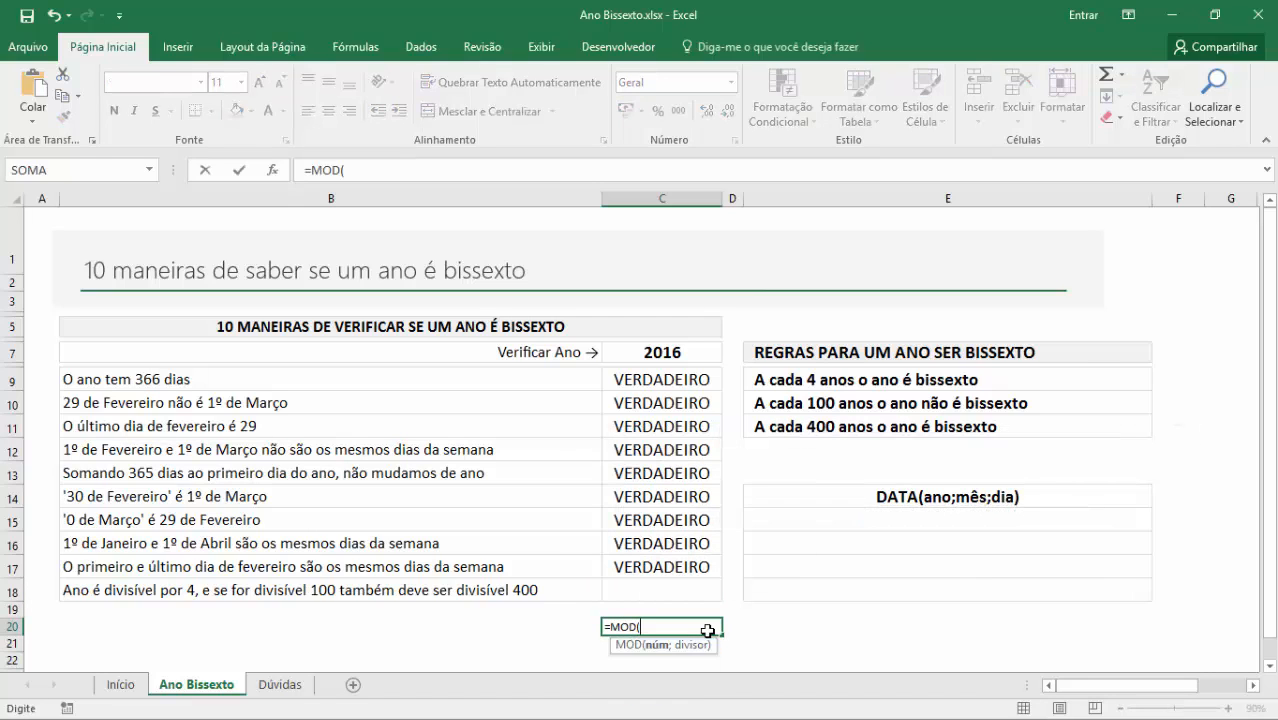
pyautogui.write('20;5)')
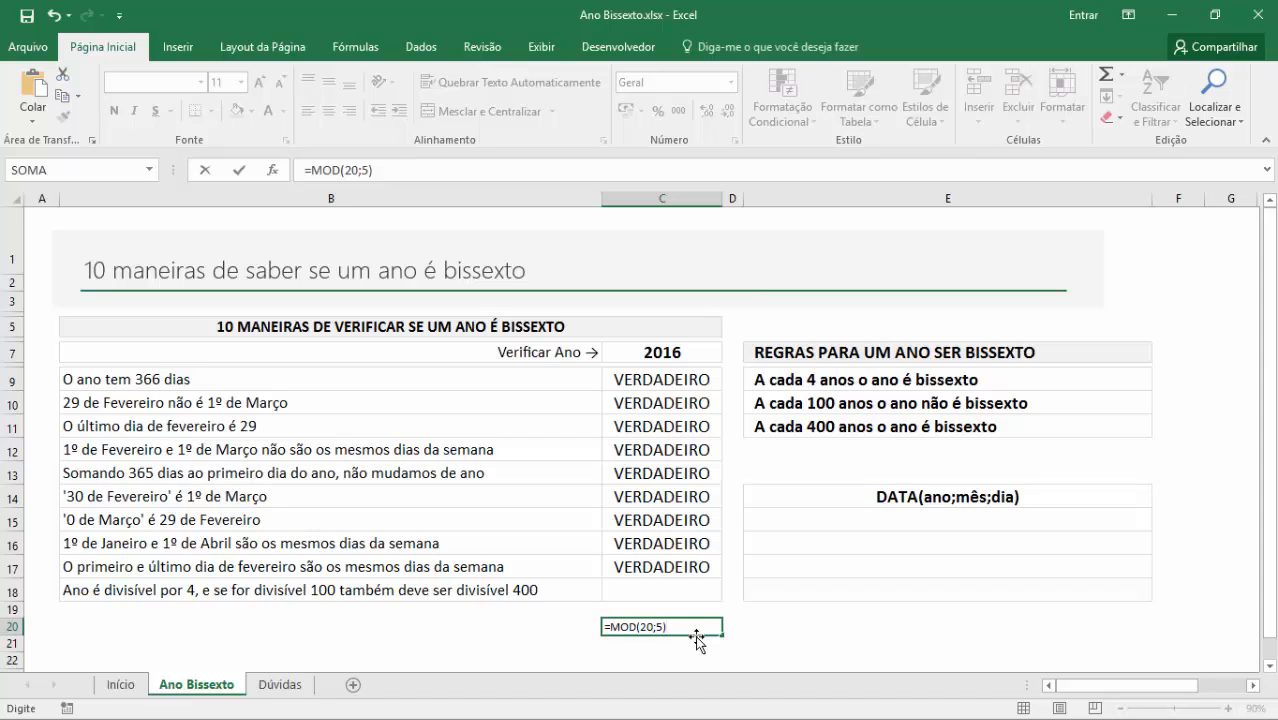
pyautogui.hotkey('ctrl', 'Return')
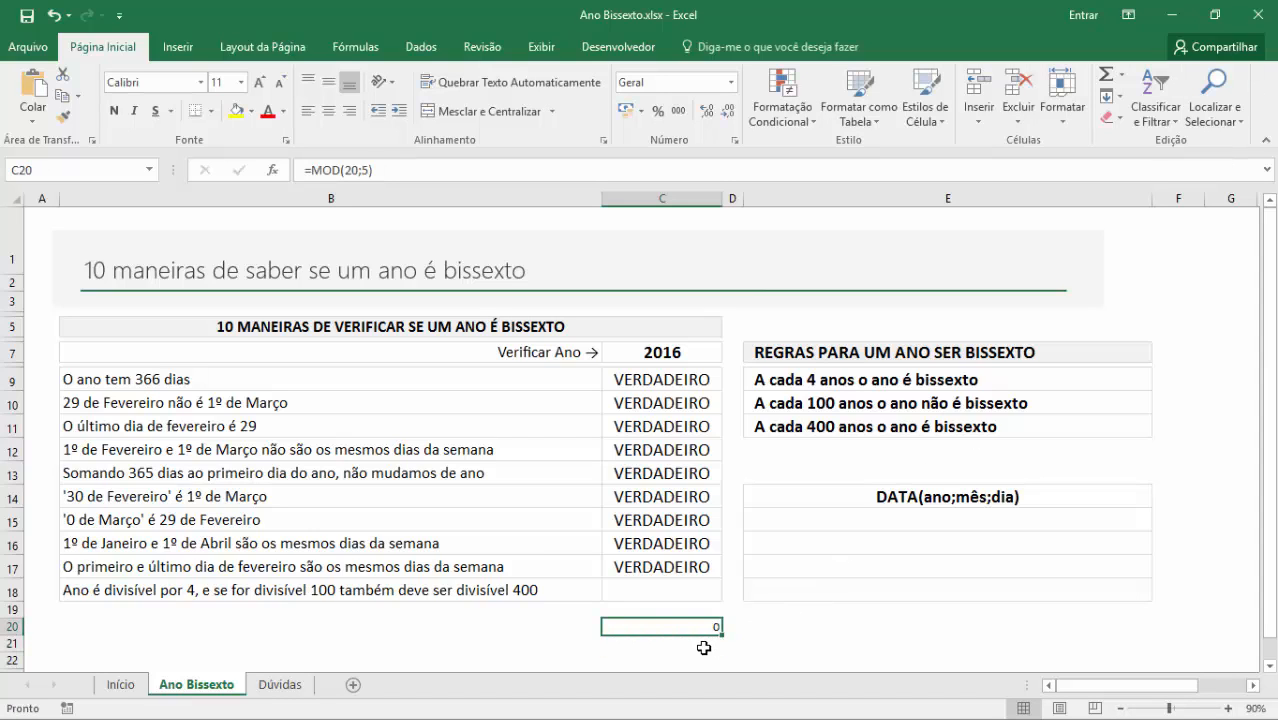
# - Set the divisor of the MOD example in C20 to 6
pyautogui.doubleClick(700, 628)
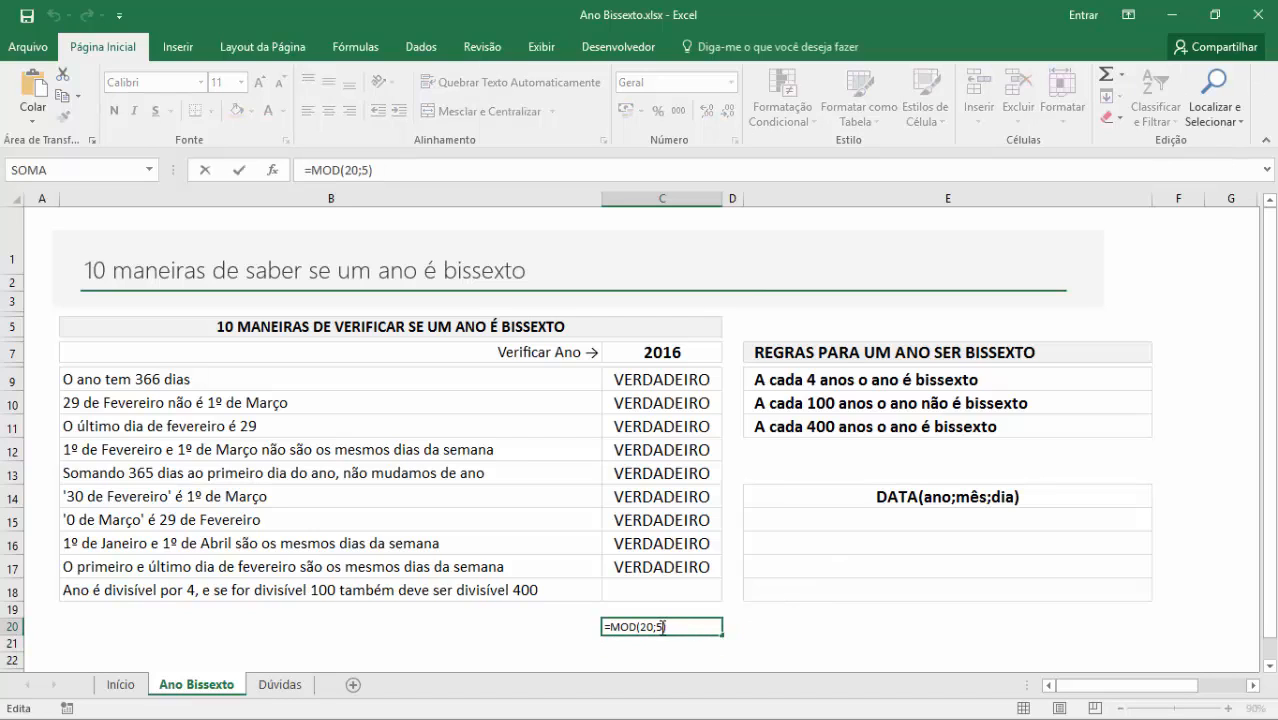
pyautogui.click(659, 628)
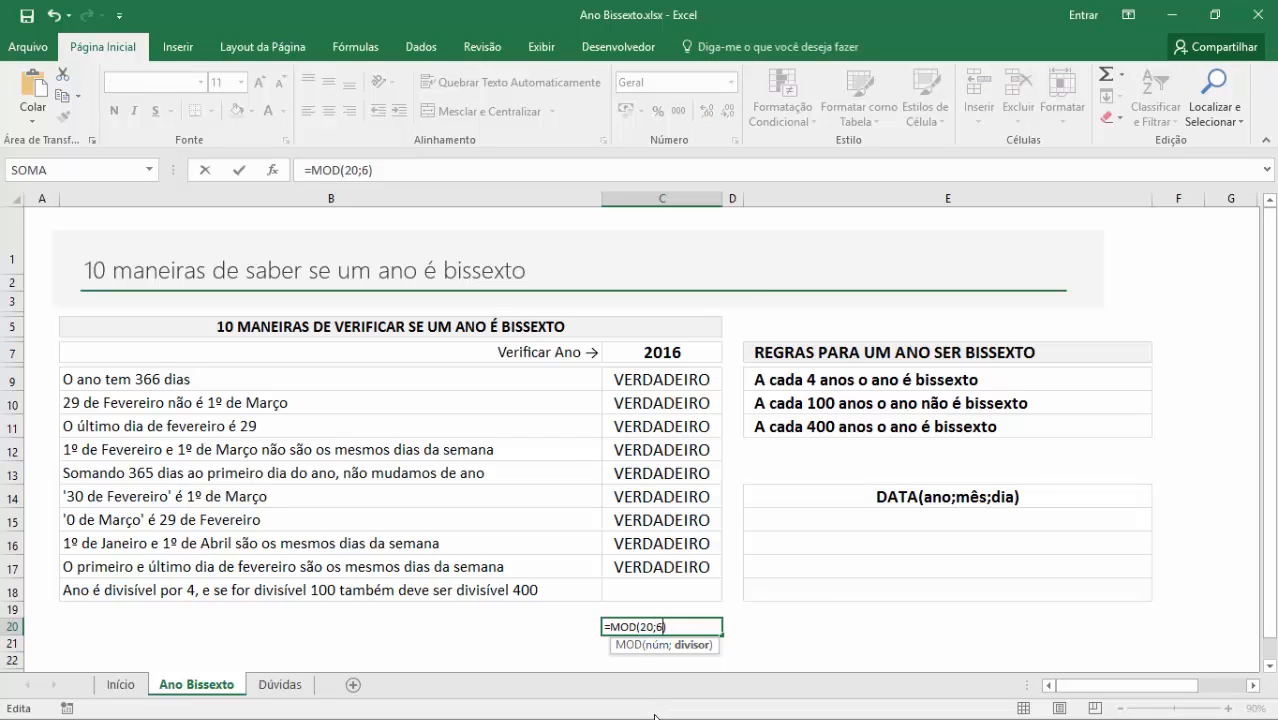
pyautogui.hotkey('ctrl', 'Return')
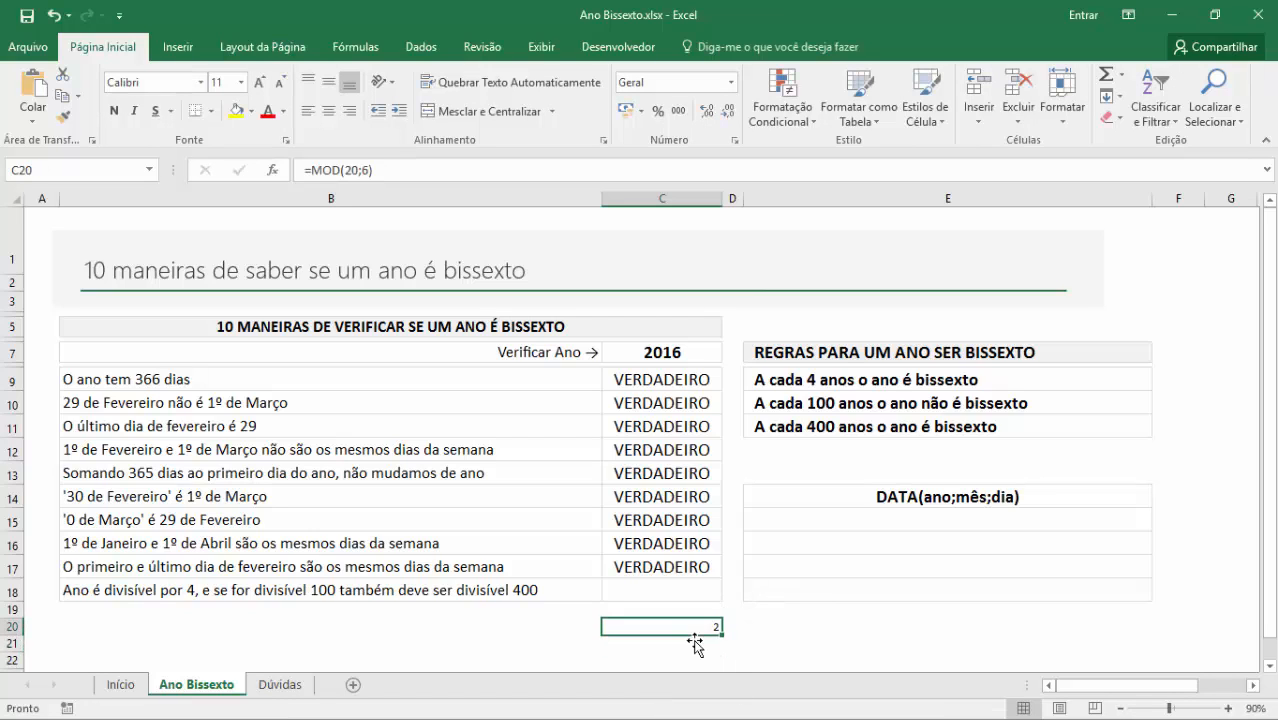
# - Try the divisibility comparison =MOD(20;4)=0 in C20
pyautogui.doubleClick(705, 629)
pyautogui.click(656, 627)
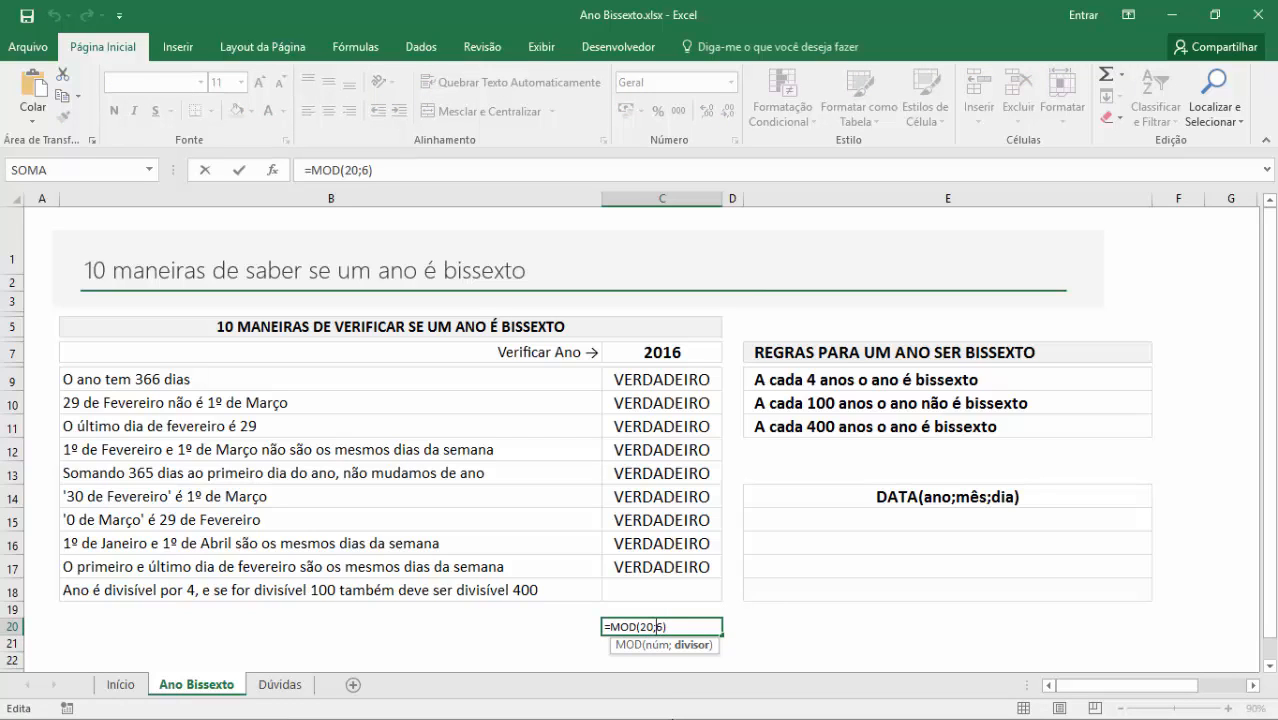
pyautogui.press('Delete')
pyautogui.press('Right')
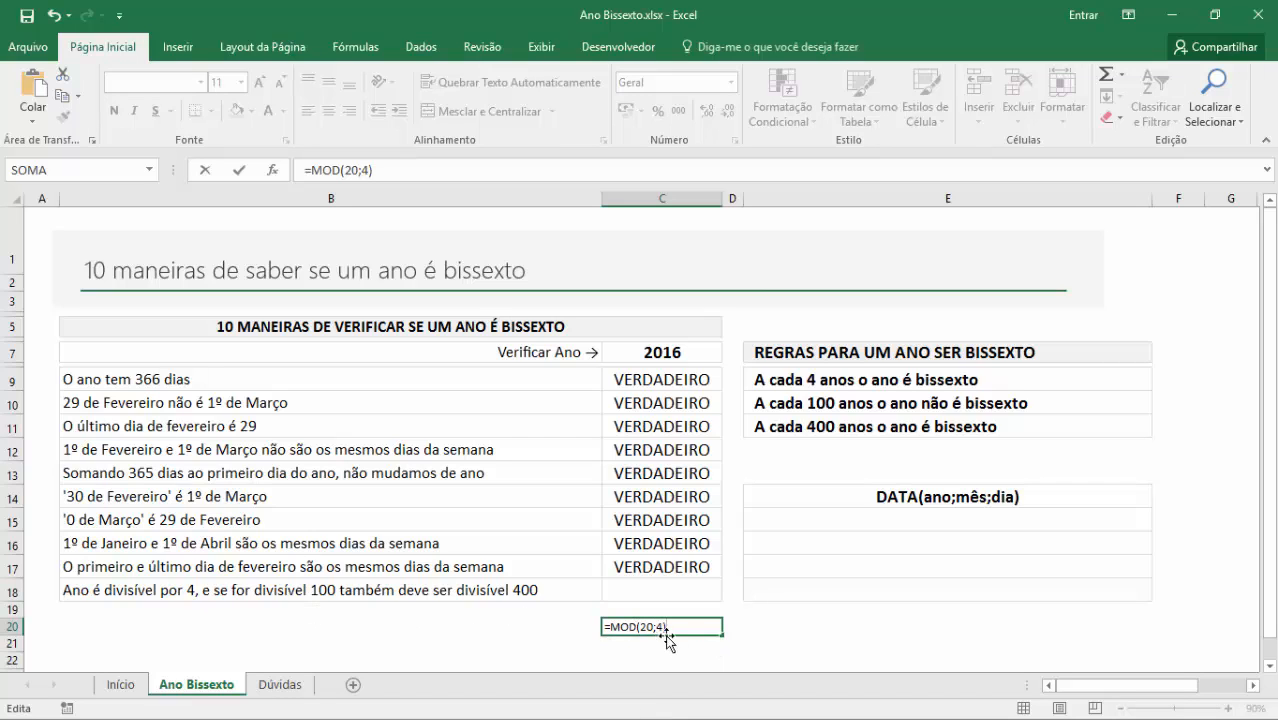
pyautogui.write('=0')
pyautogui.press('Escape')
# - Clear the MOD example from C20
pyautogui.click(659, 598)
pyautogui.click(662, 623)
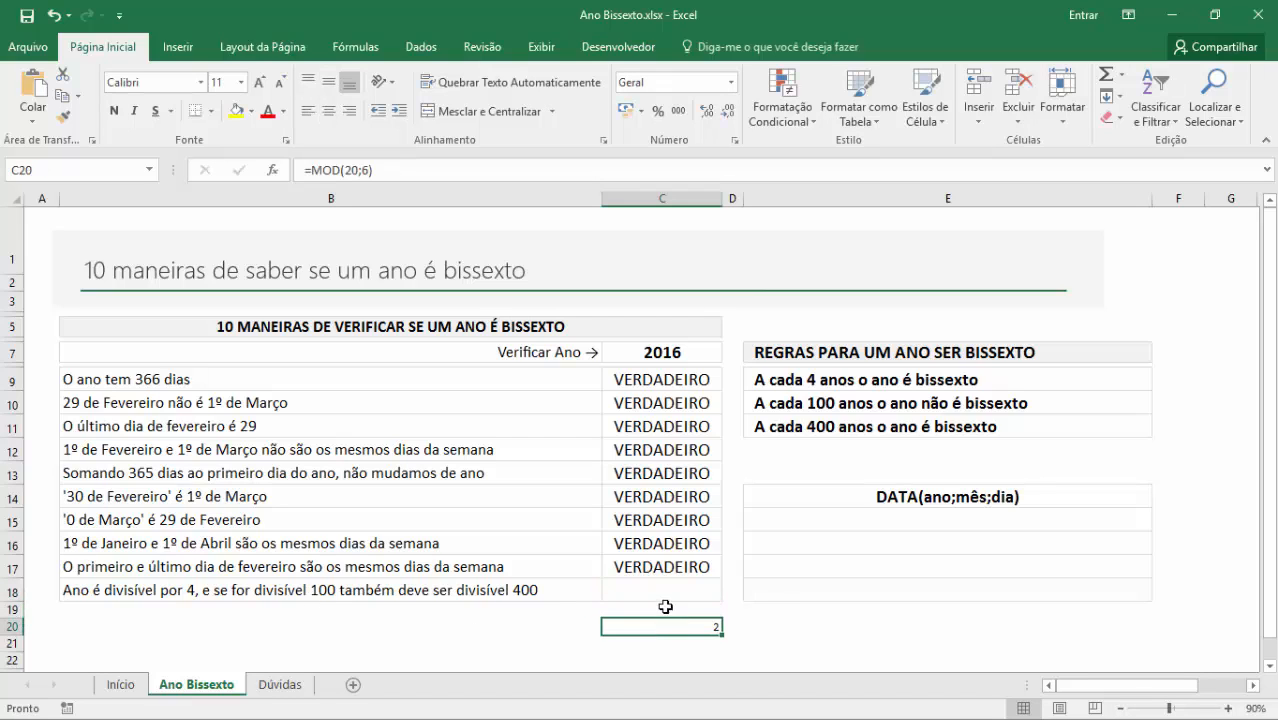
pyautogui.press('Delete')
# - Start an E formula in C18 whose first condition is that the year is divisible by 4: =E(MOD(ano;4)=0;
pyautogui.click(660, 595)
pyautogui.write('=')
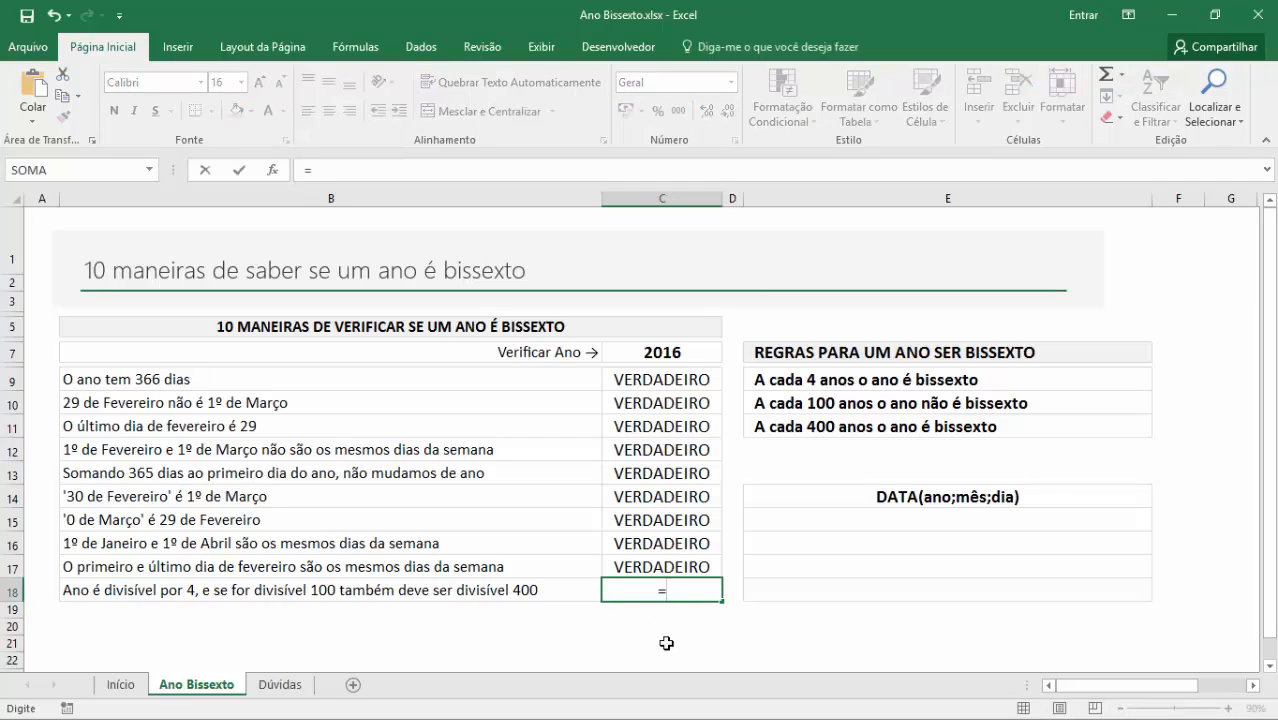
pyautogui.write('E(')
pyautogui.press('BackSpace')
pyautogui.write('(')
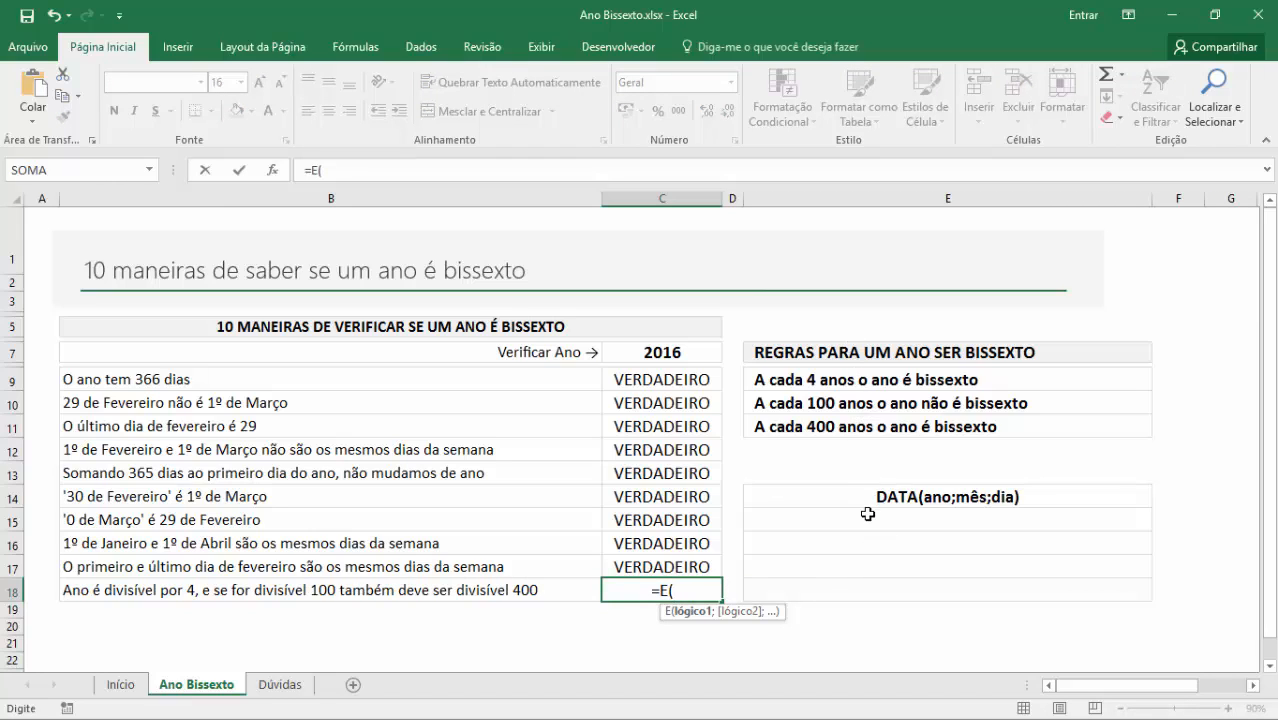
pyautogui.write('MOD(')
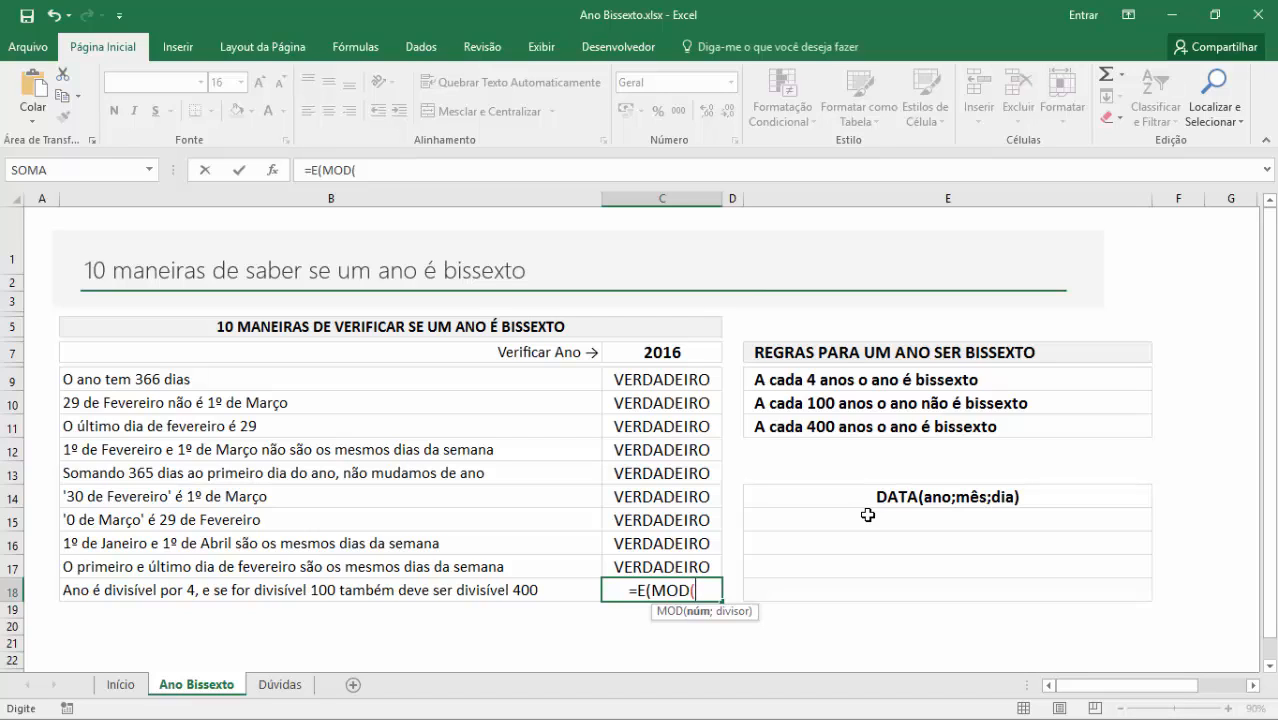
pyautogui.write('ano')
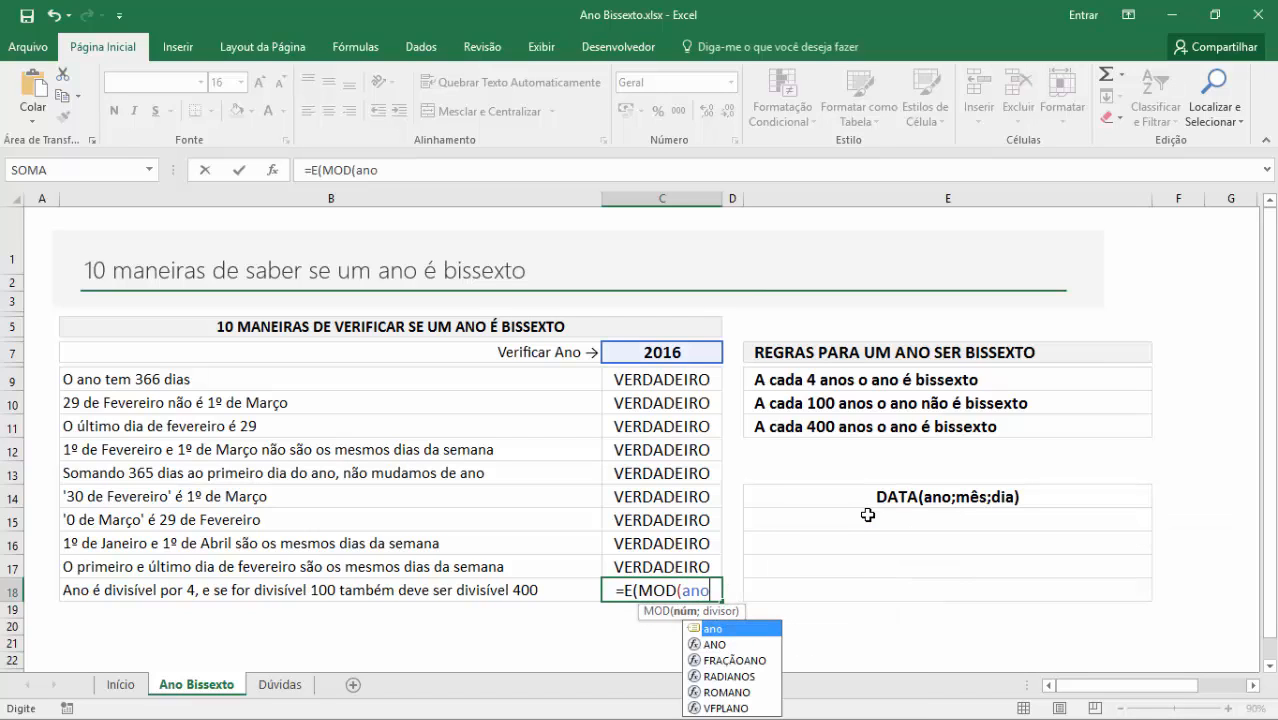
pyautogui.write(';')
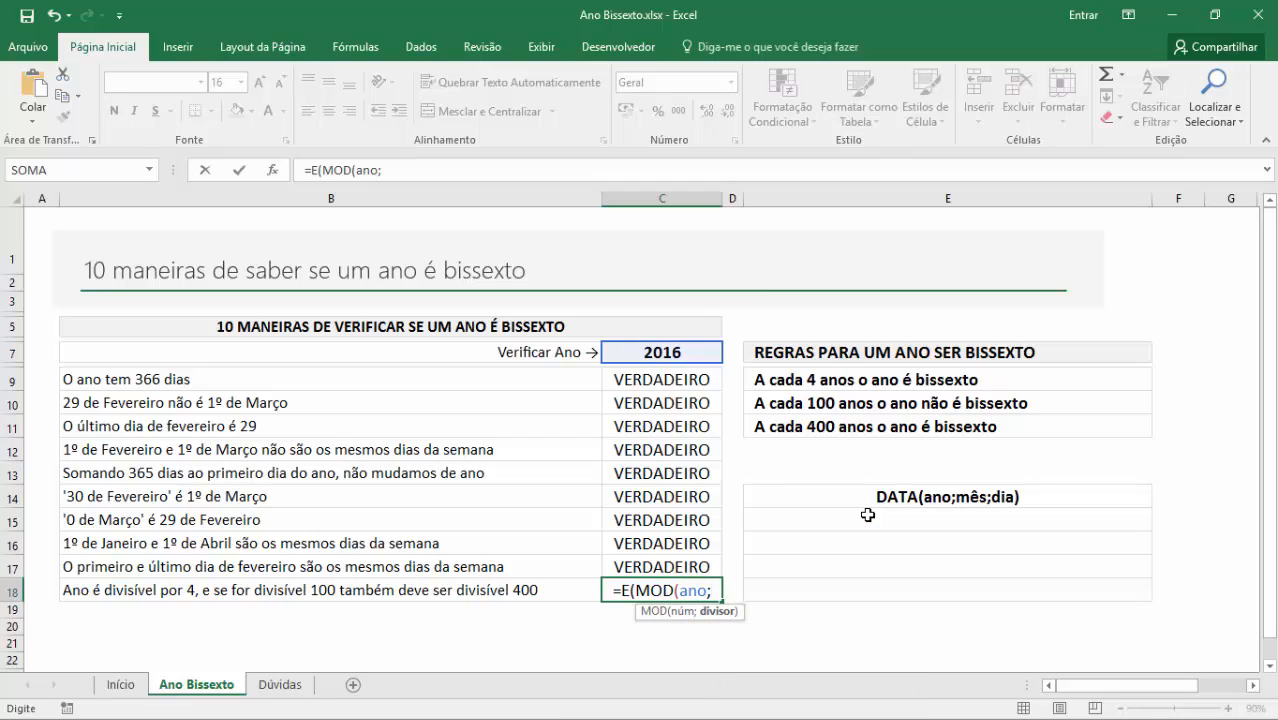
pyautogui.write('4)')
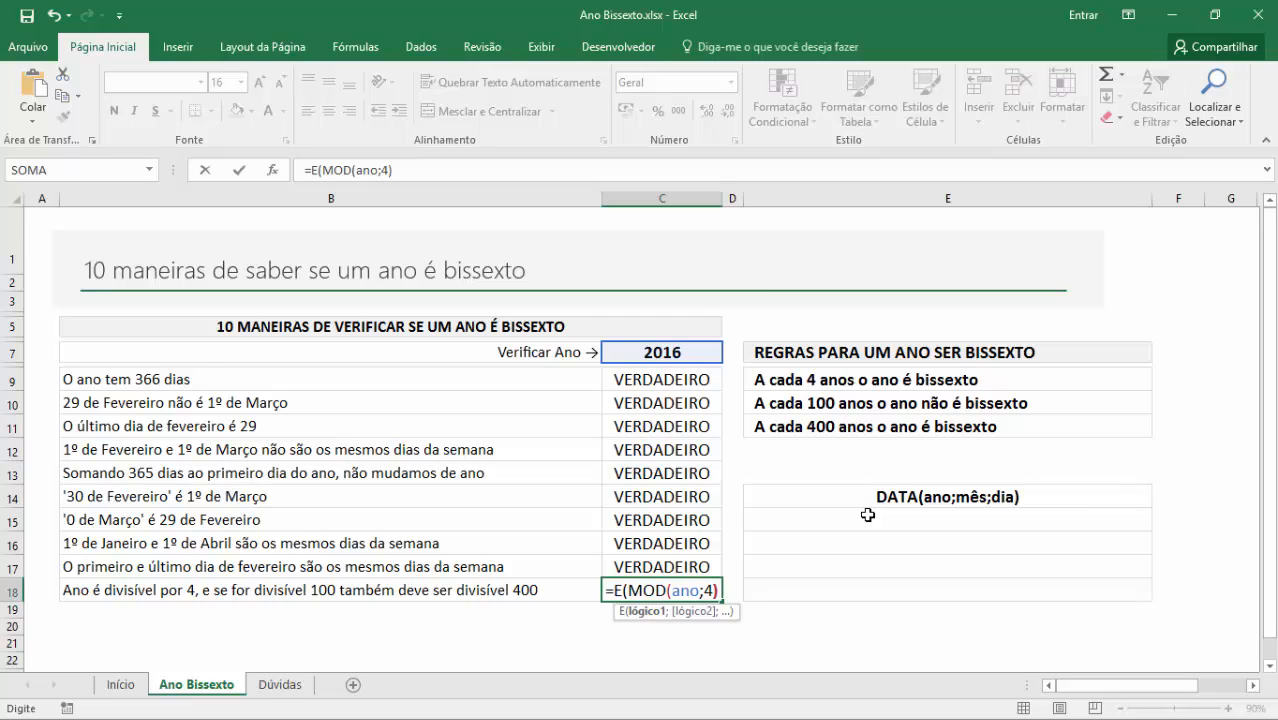
pyautogui.write('=0')
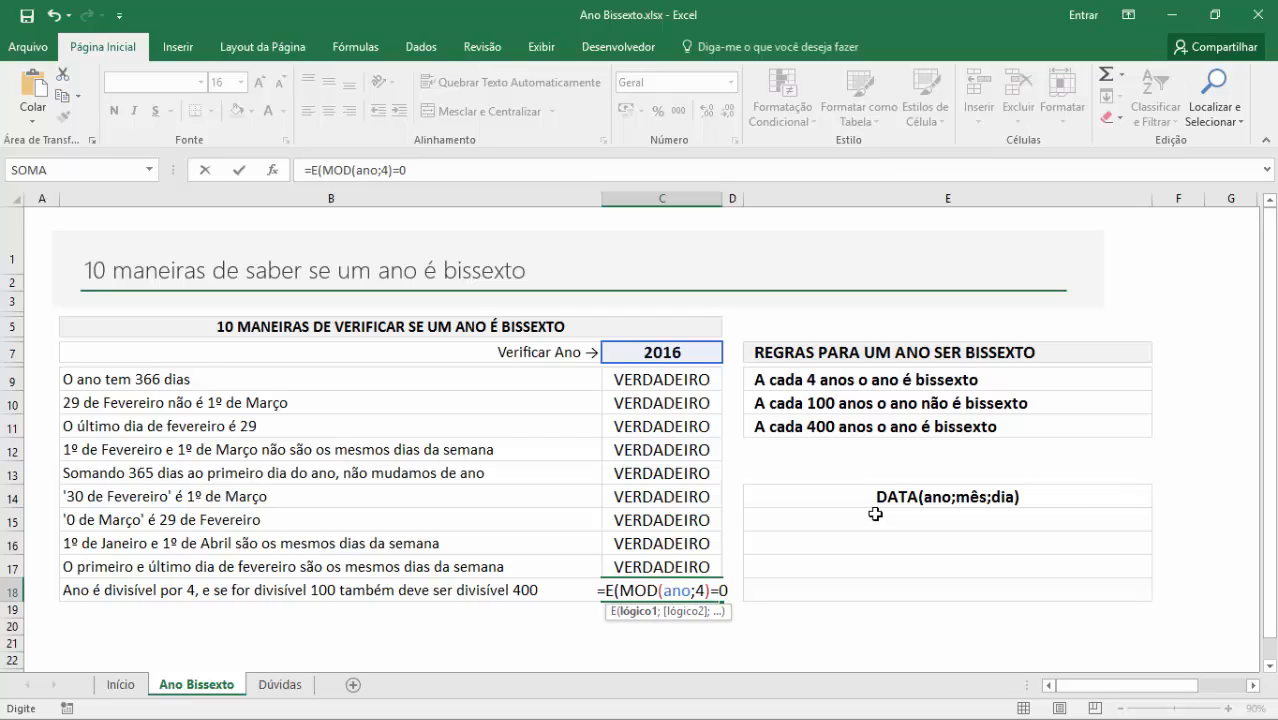
pyautogui.write(';')
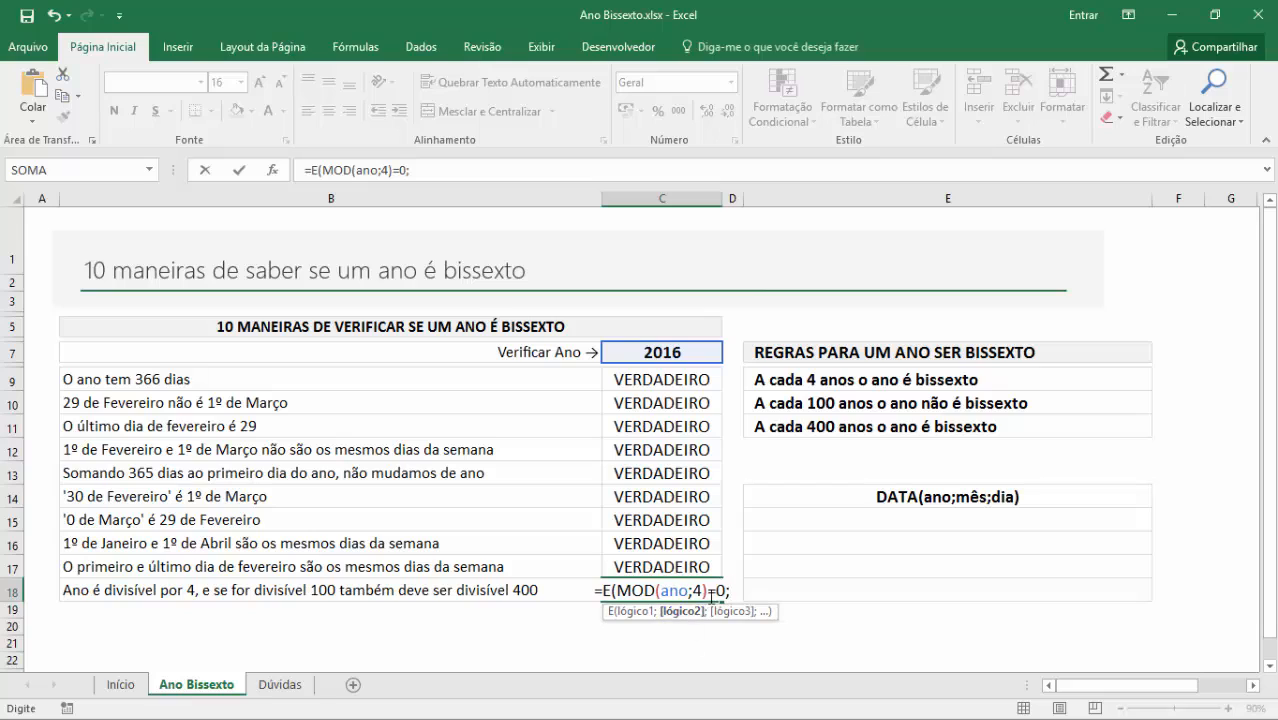
pyautogui.click(636, 611)
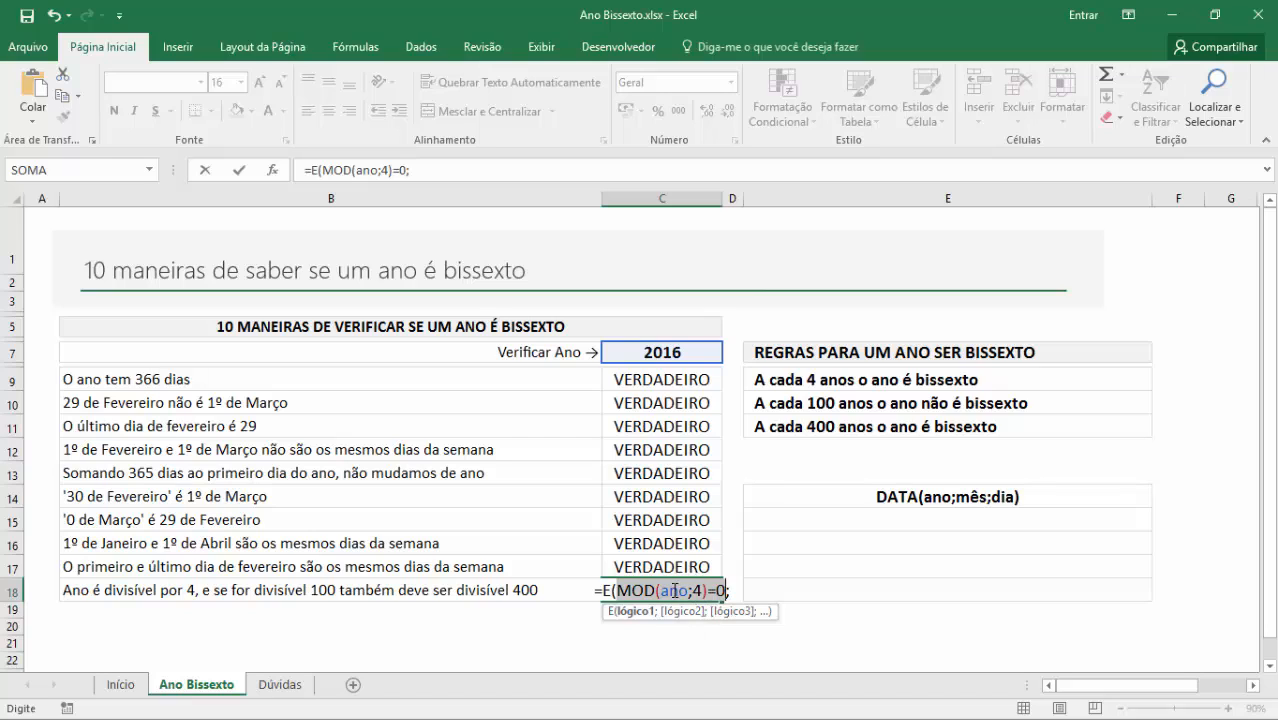
pyautogui.click(616, 591)
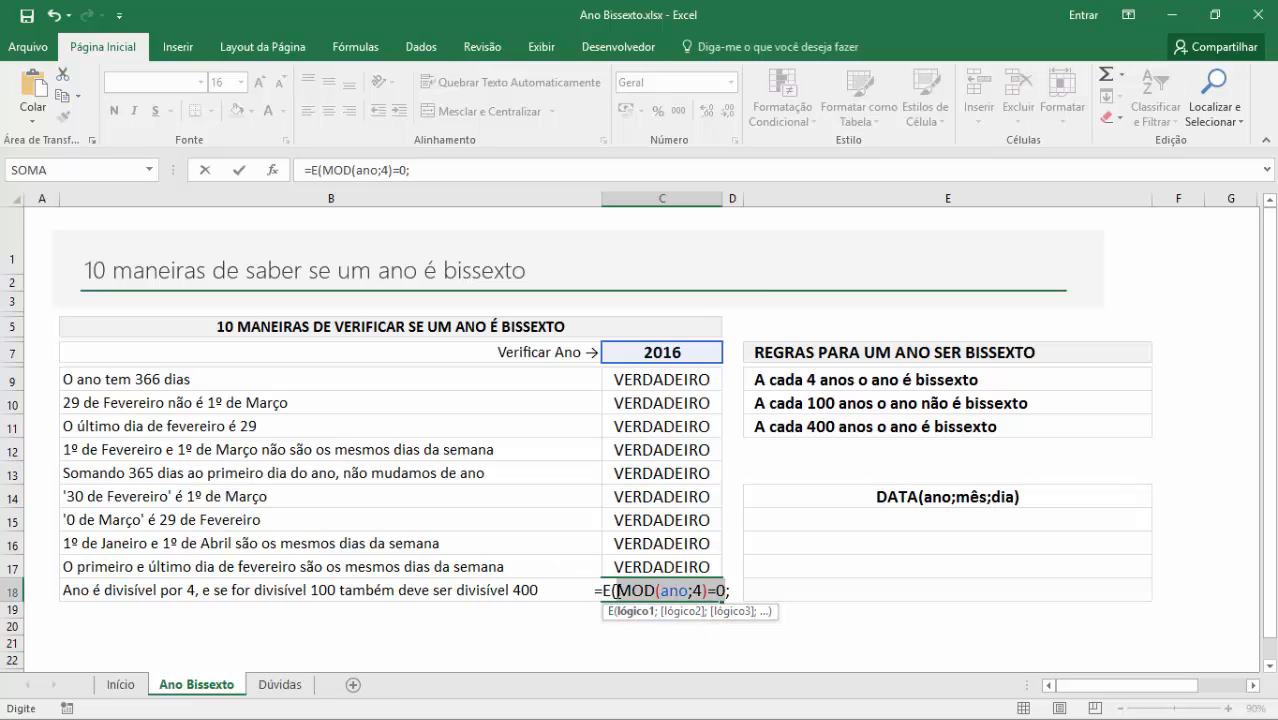
pyautogui.click(738, 588)
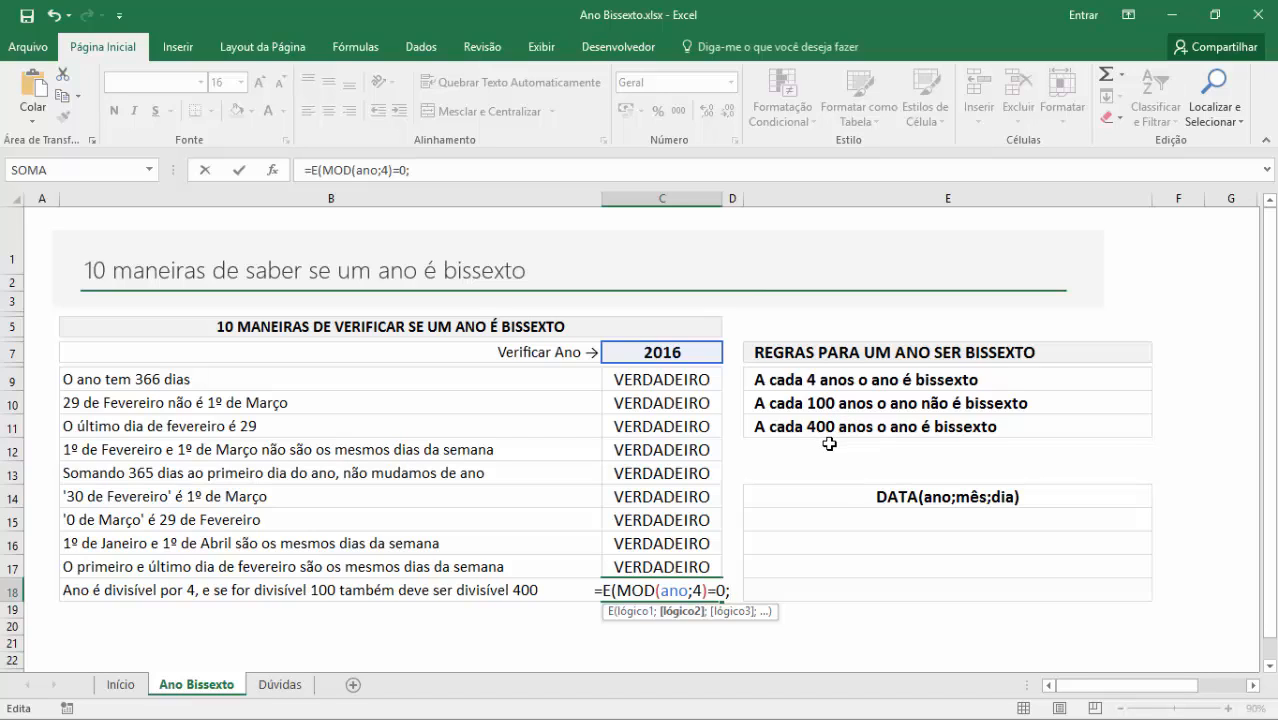
# - Add a nested OU to the C18 formula, with MOD(ano;100)<>0 as its first condition
pyautogui.write('OU')
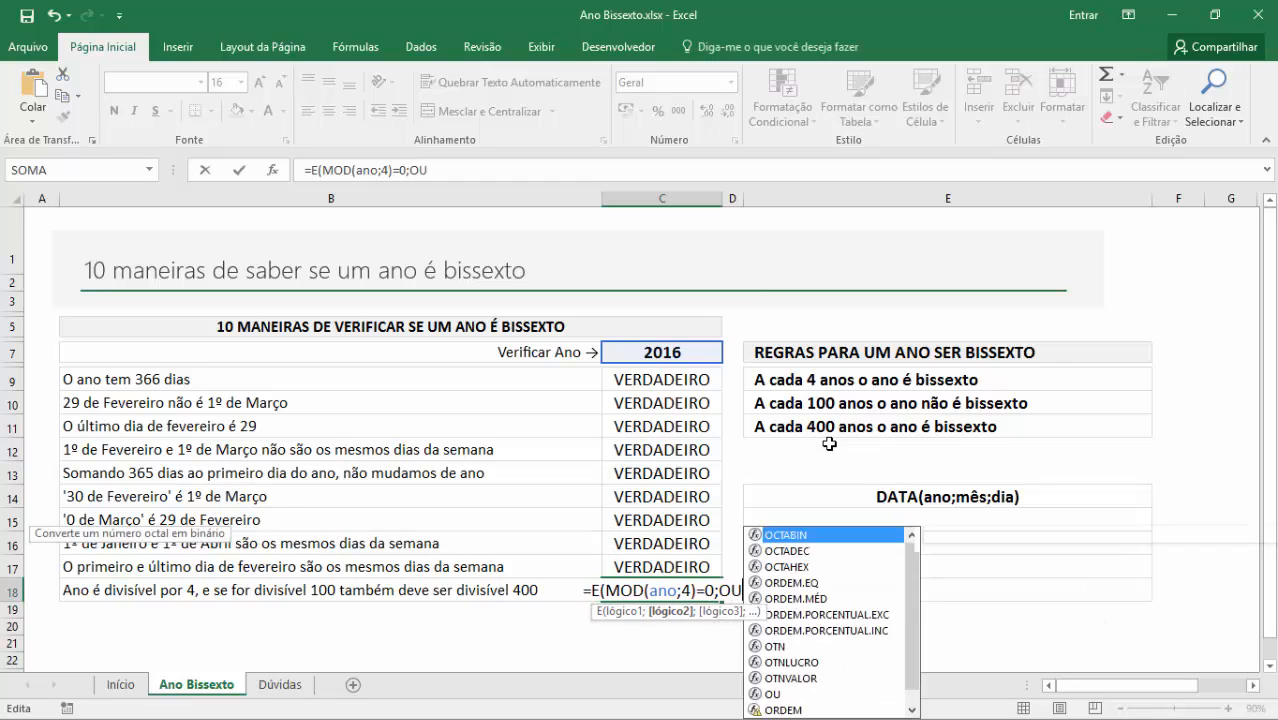
pyautogui.write('(')
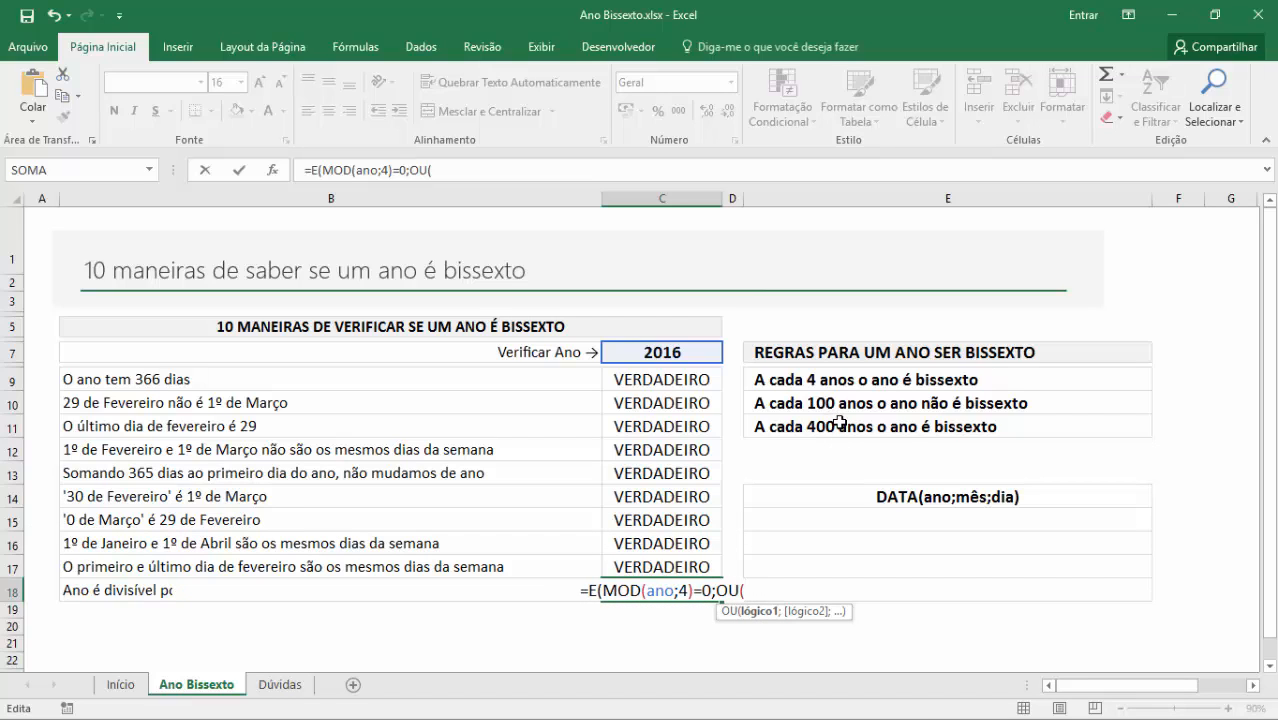
pyautogui.write('MOD(')
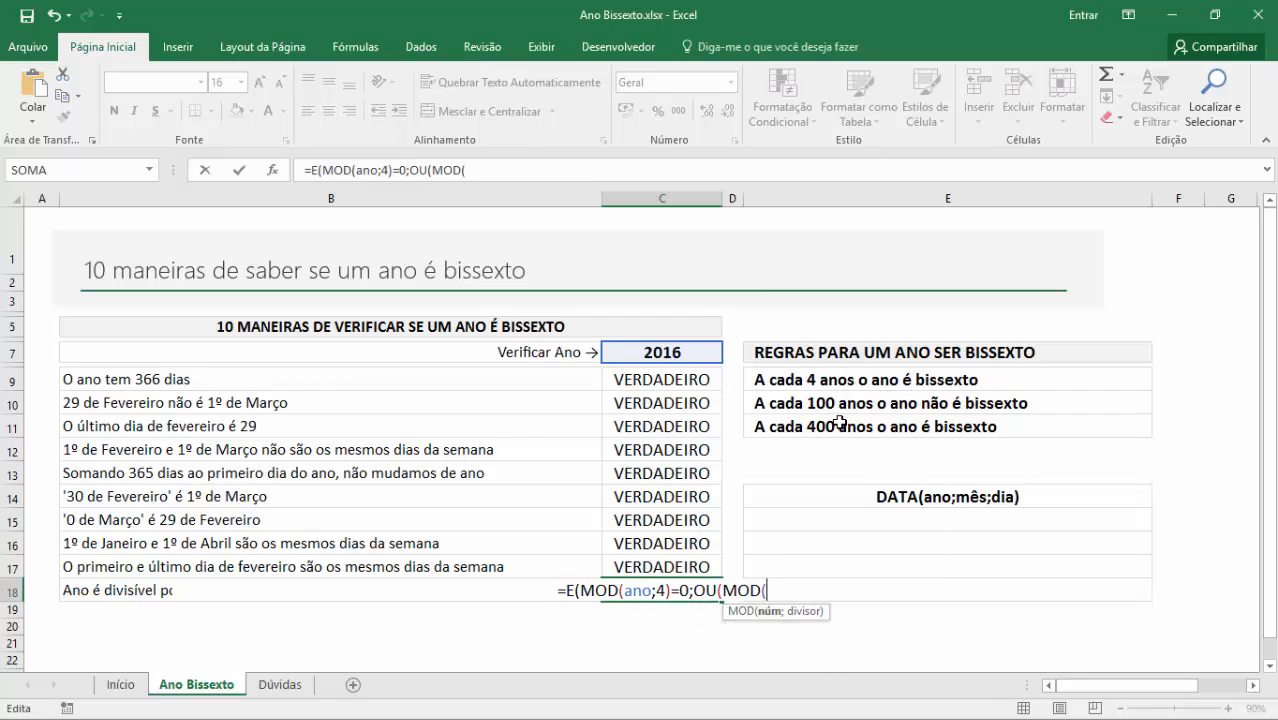
pyautogui.write('ano;')
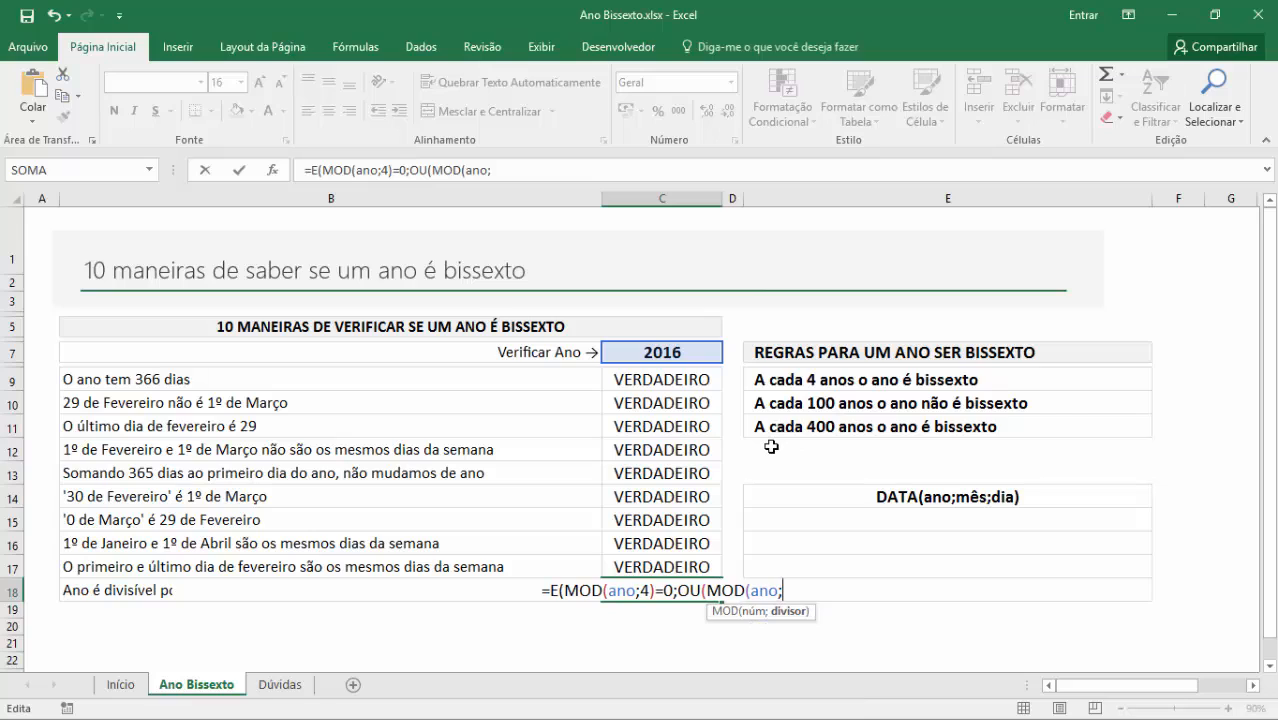
pyautogui.write('100)<>')
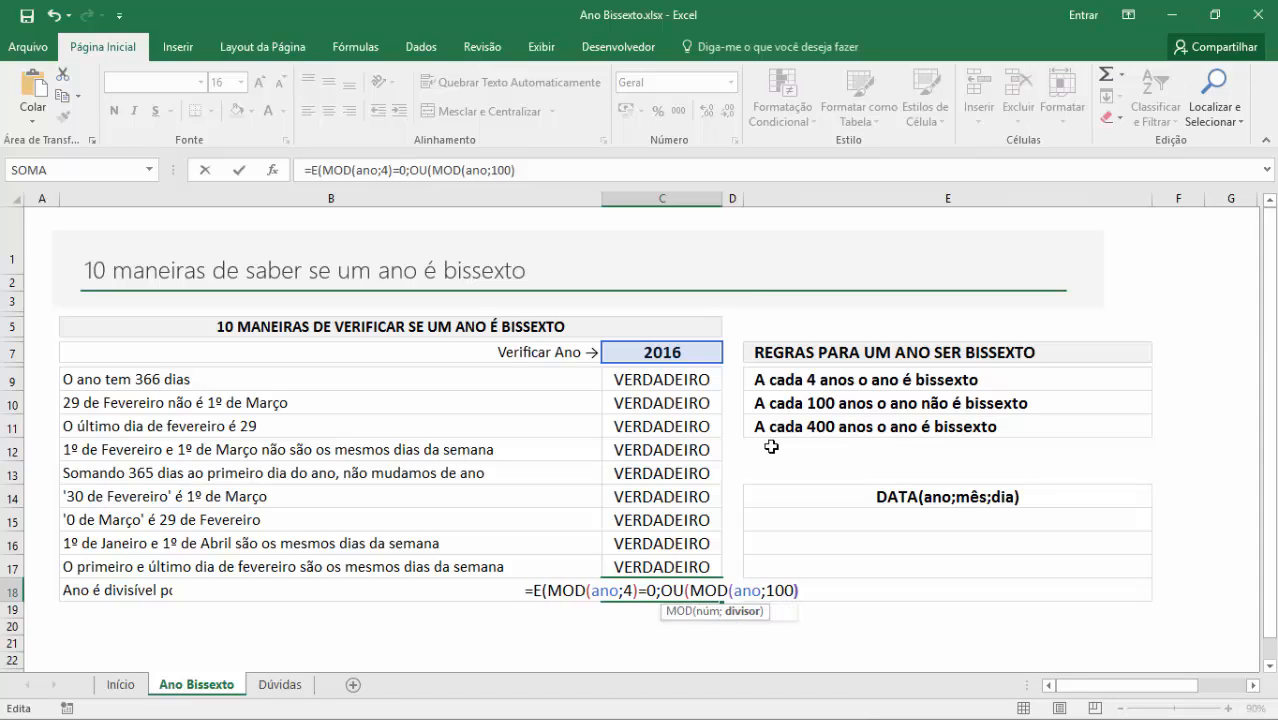
pyautogui.write('0')
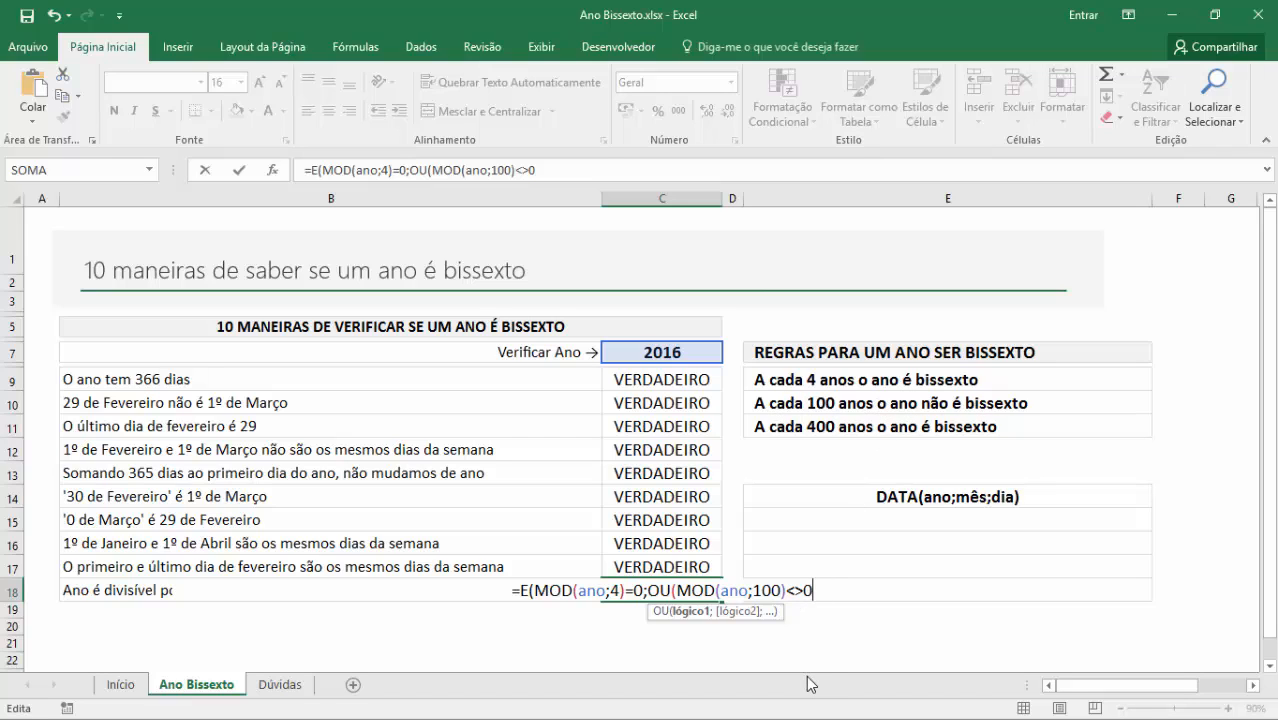
pyautogui.write(';')
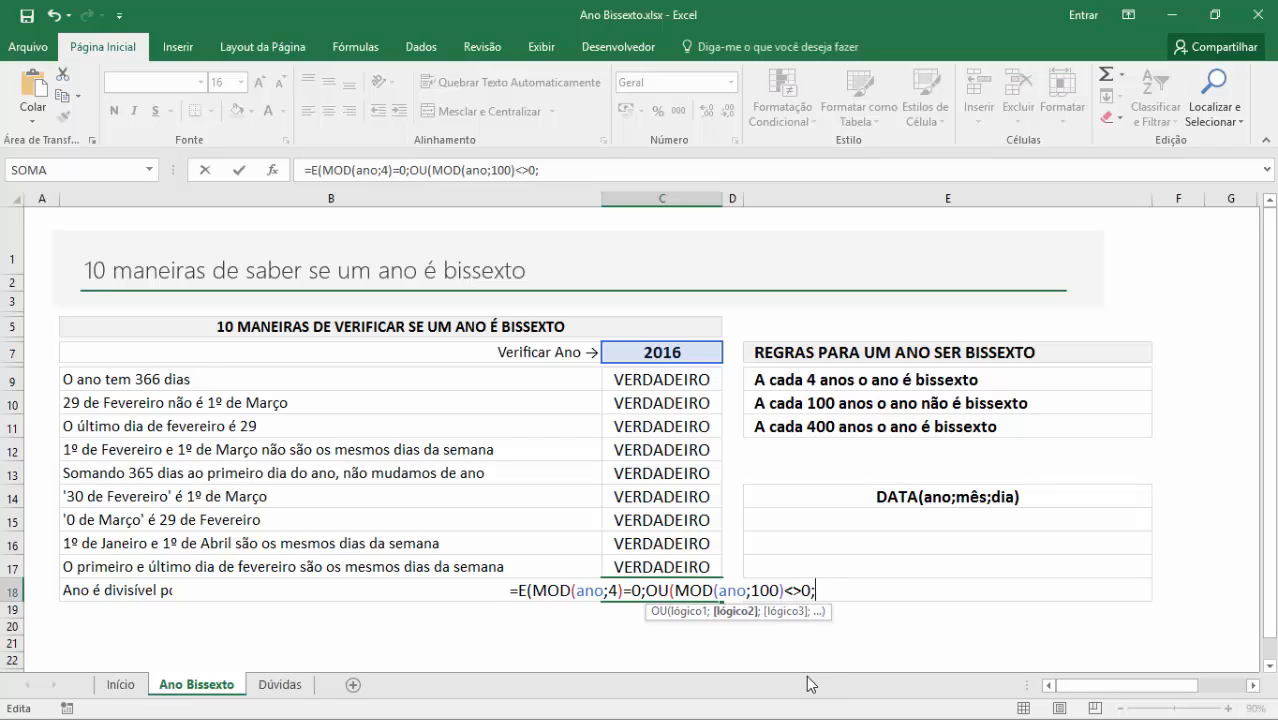
# - Complete the C18 formula with MOD(ano;400)=0 as the second OU condition and enter it in the cell
pyautogui.write('mod')
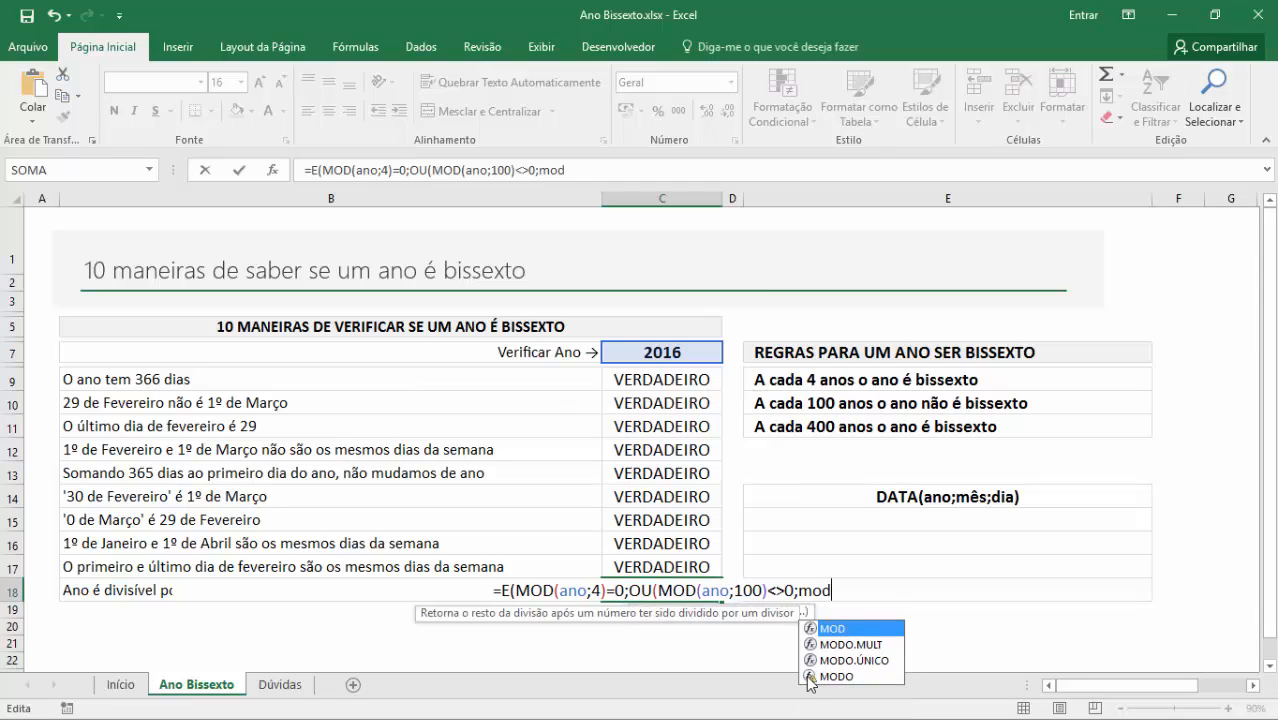
pyautogui.write('(ano')
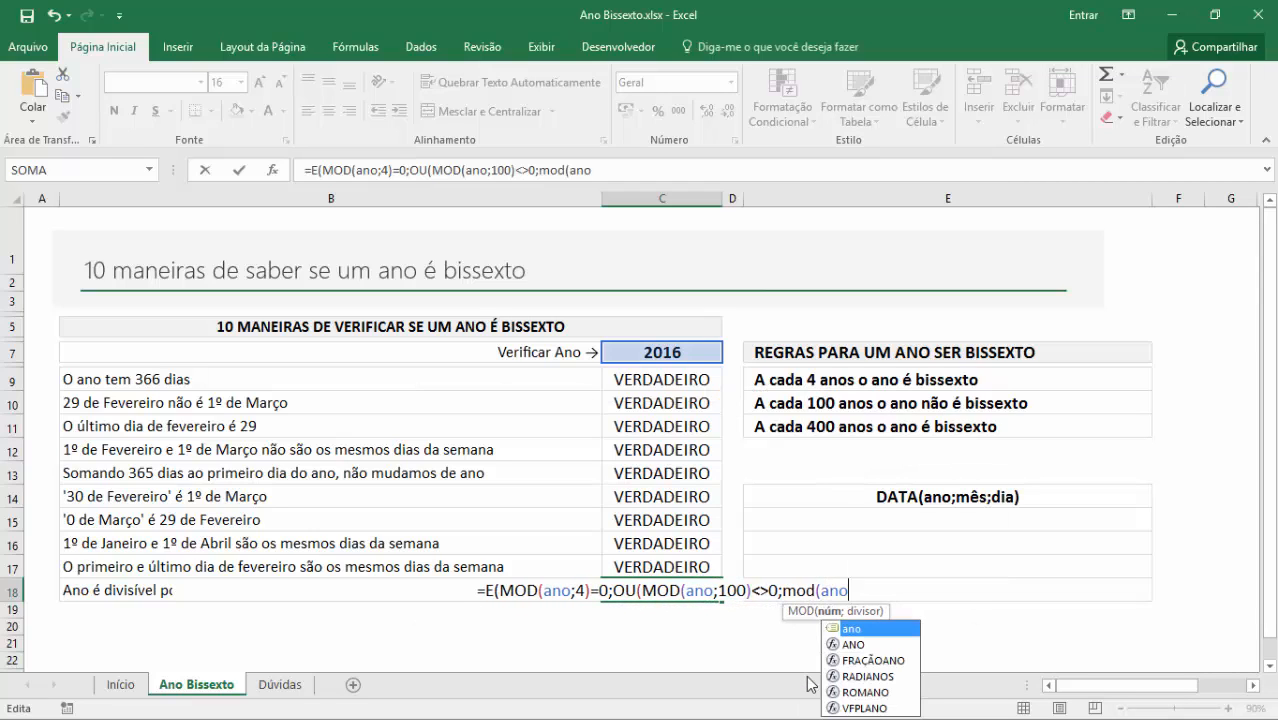
pyautogui.write(';400')
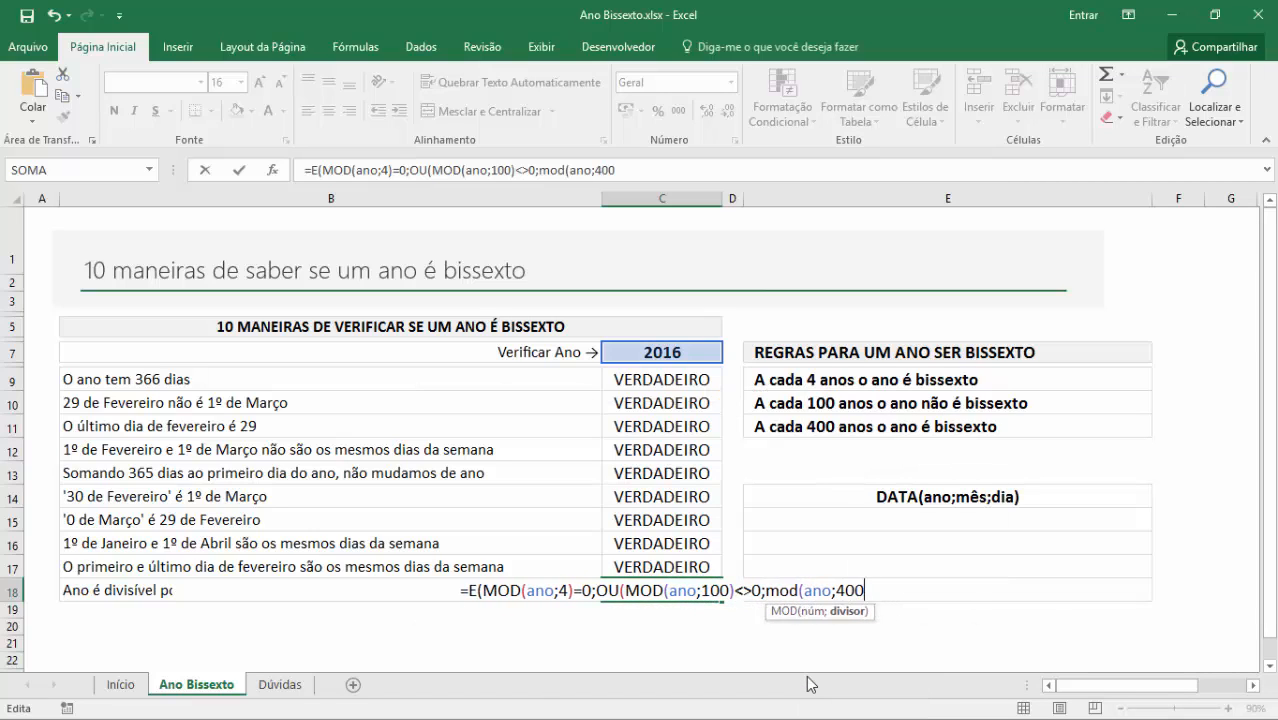
pyautogui.write(')=')
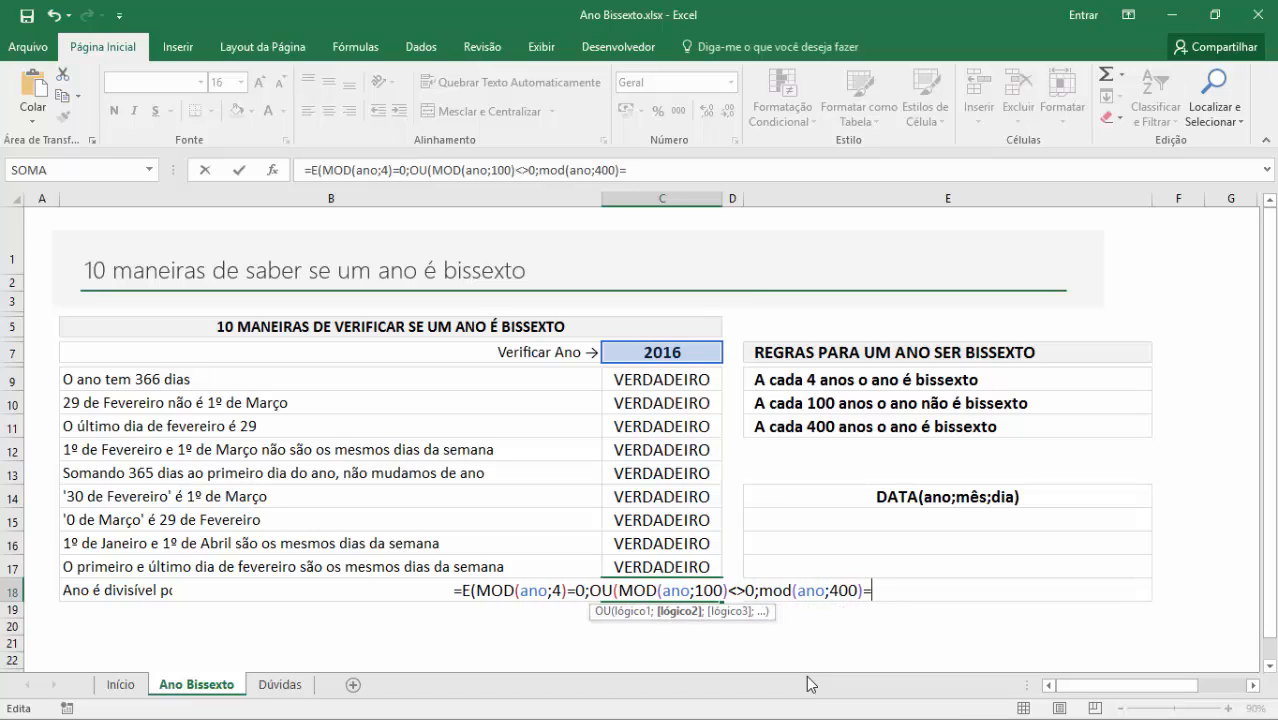
pyautogui.write('0')
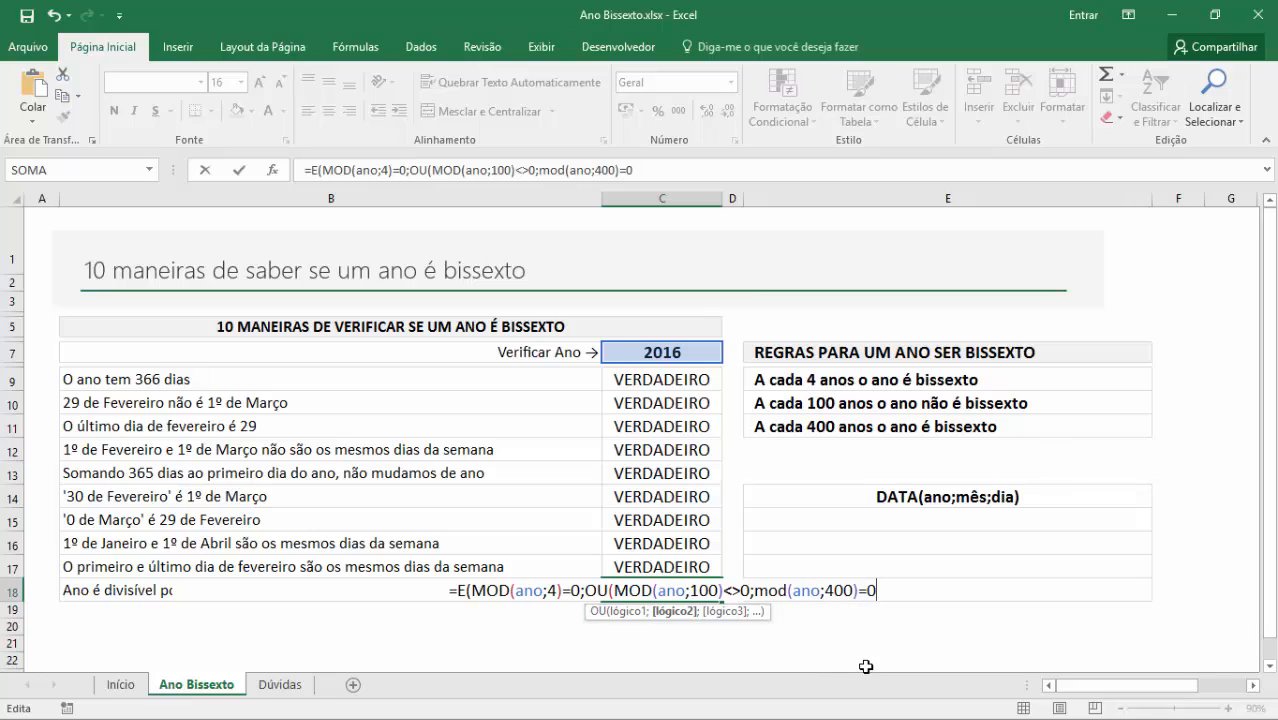
pyautogui.write('))')
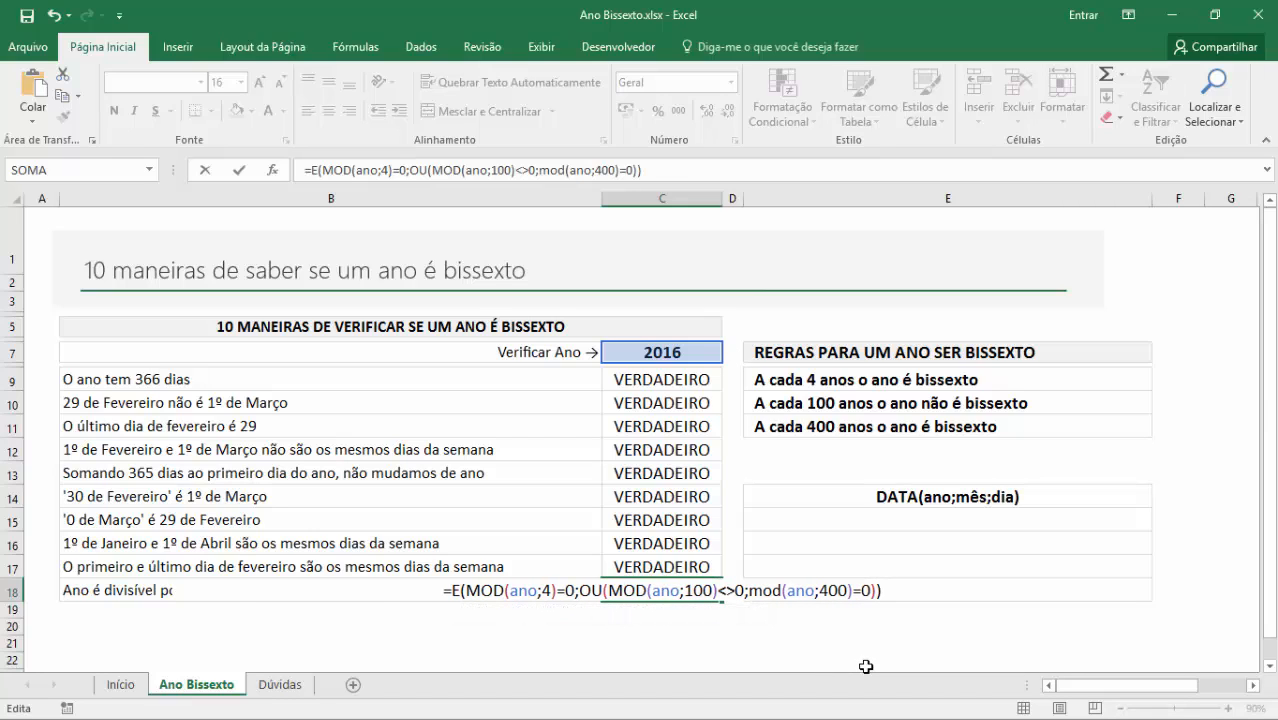
pyautogui.press('Return')
pyautogui.press('Up')
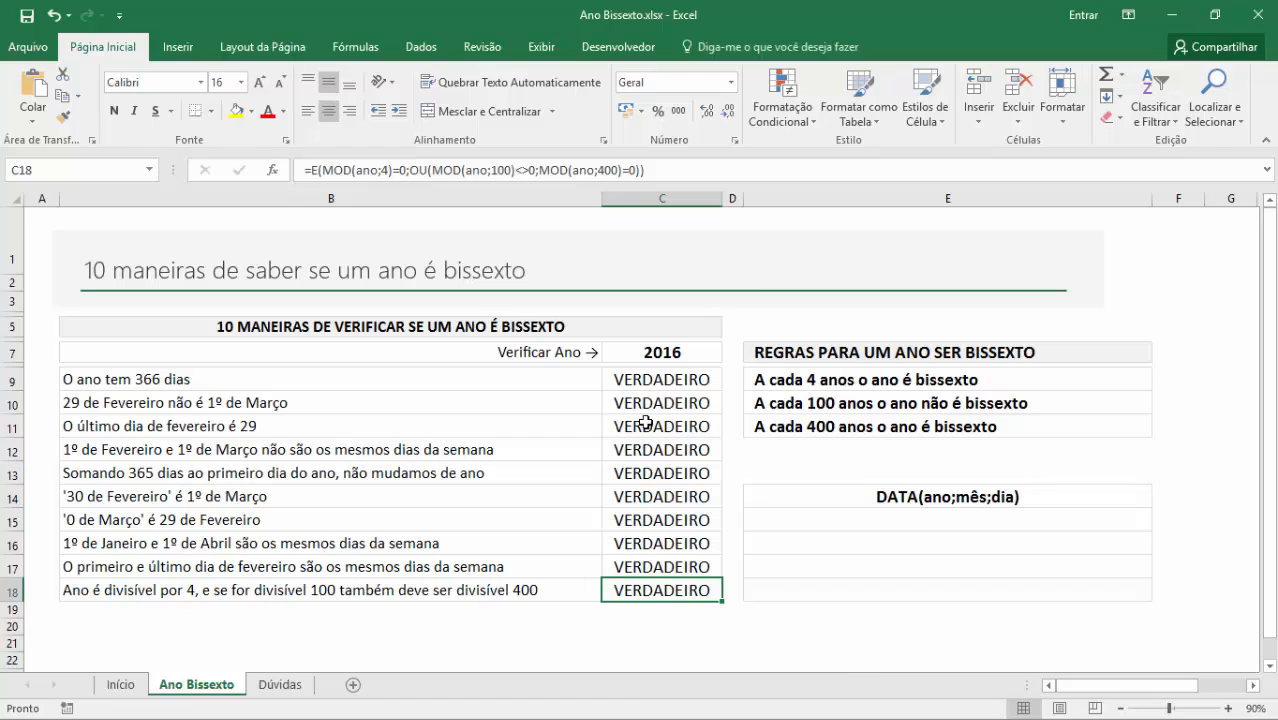
# - Set the year being checked in C7 to 2015 to test all ten formulas
pyautogui.click(643, 356)
pyautogui.write('2015')
pyautogui.press('Return')
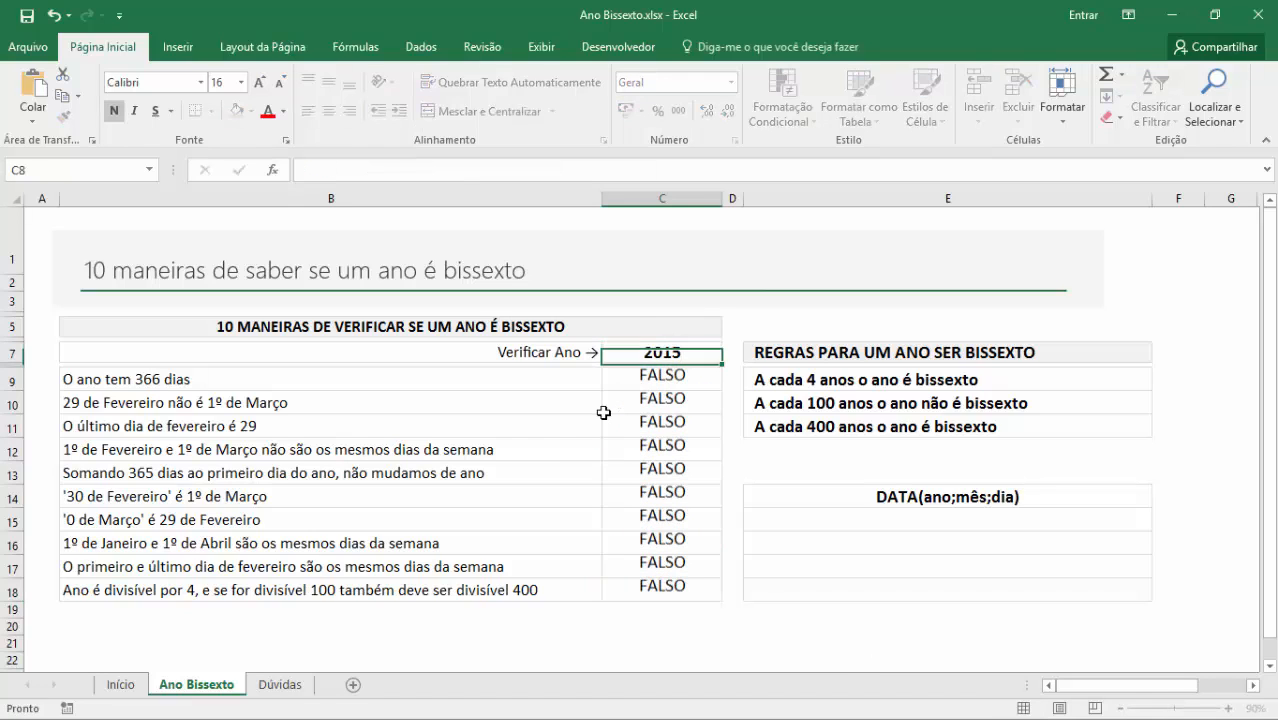
# - Review the leap-year formulas in C9 through C12 one at a time without changing them
pyautogui.click(651, 378)
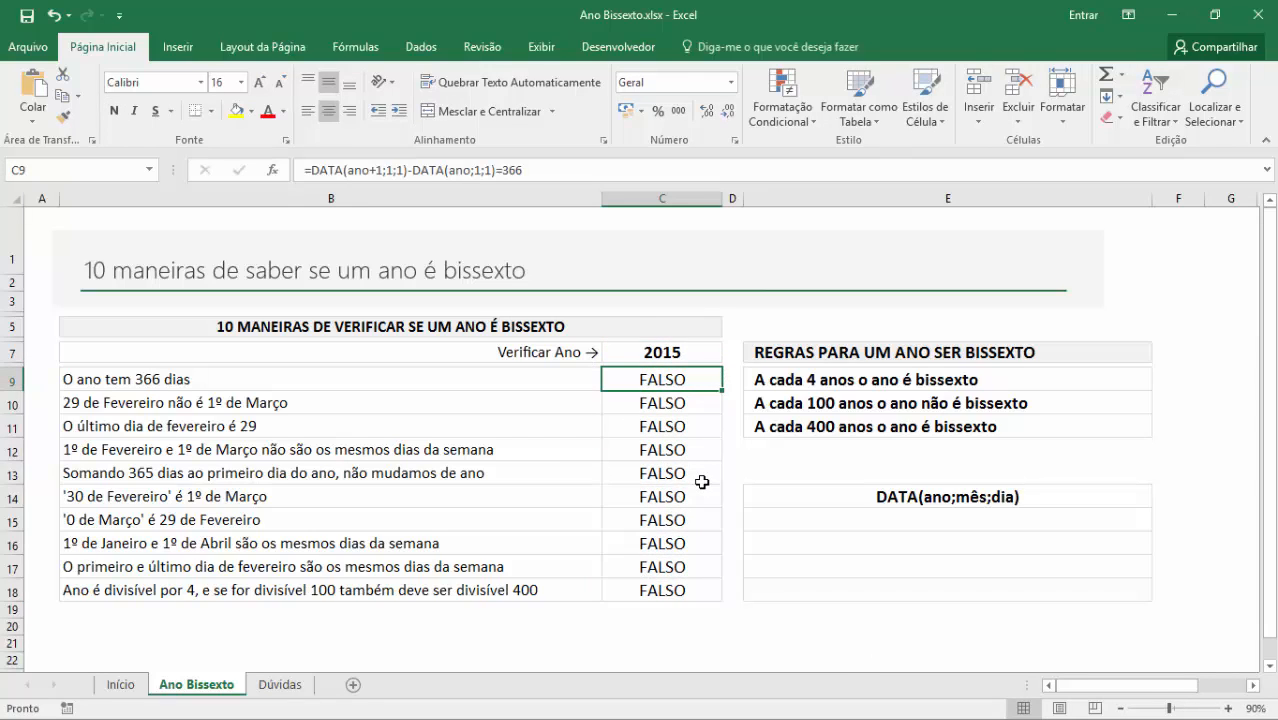
pyautogui.press('F2')
pyautogui.press('Return')
pyautogui.press('F2')
pyautogui.press('Return')
pyautogui.press('F2')
pyautogui.press('Return')
pyautogui.press('F2')
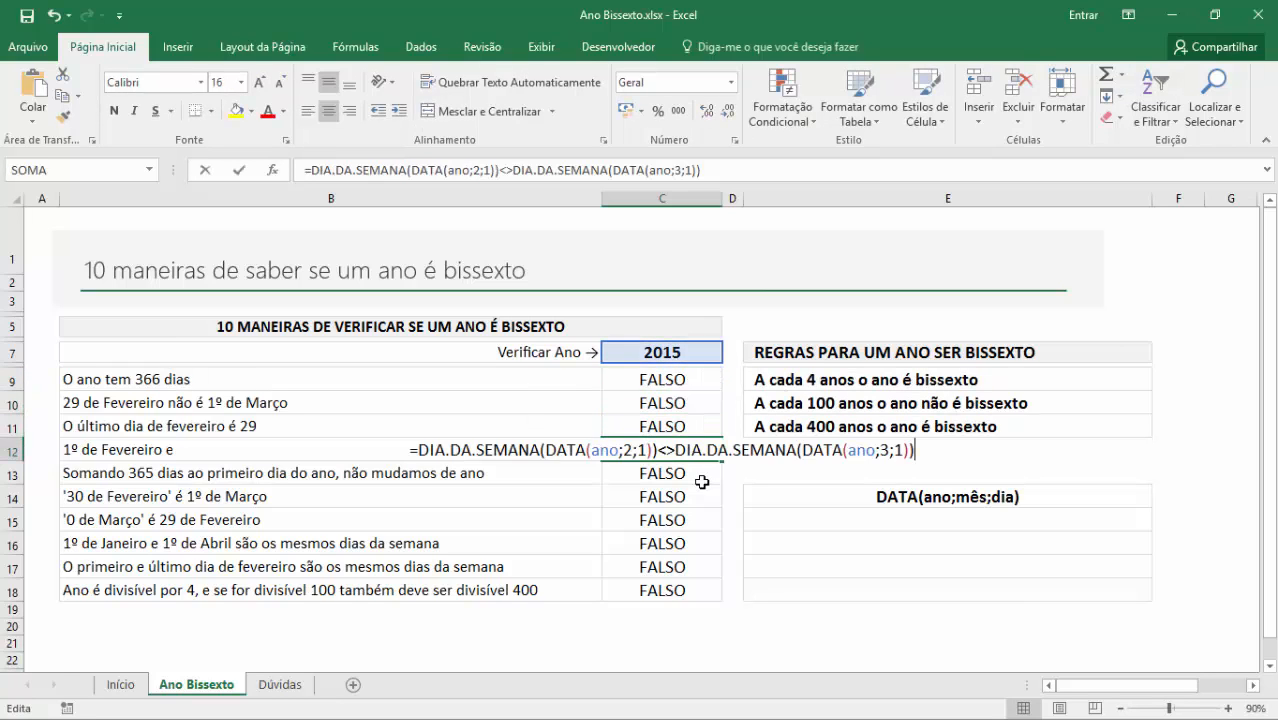
pyautogui.press('Escape')
# - Review all ten leap-year formulas from C9 through C18 one by one, leaving each of them unchanged
pyautogui.press('Up')
pyautogui.press('Up')
pyautogui.press('Up')
pyautogui.press('F2')
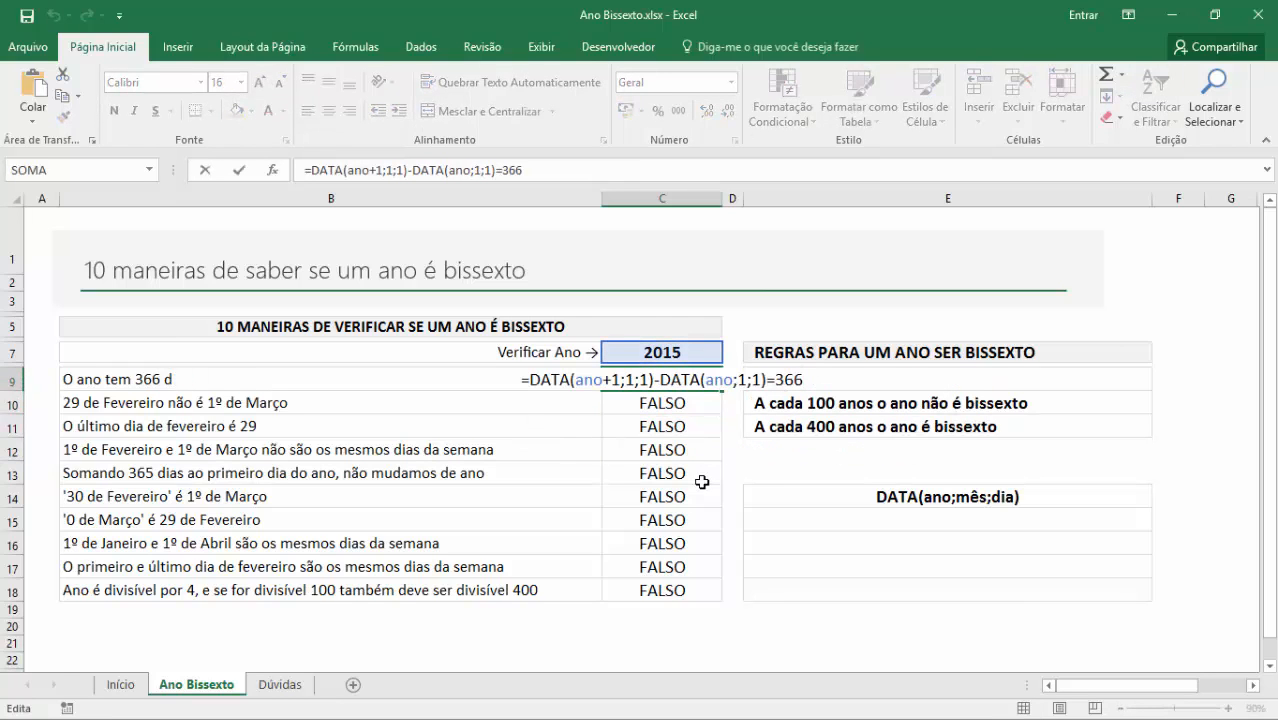
pyautogui.press('Return')
pyautogui.press('F2')
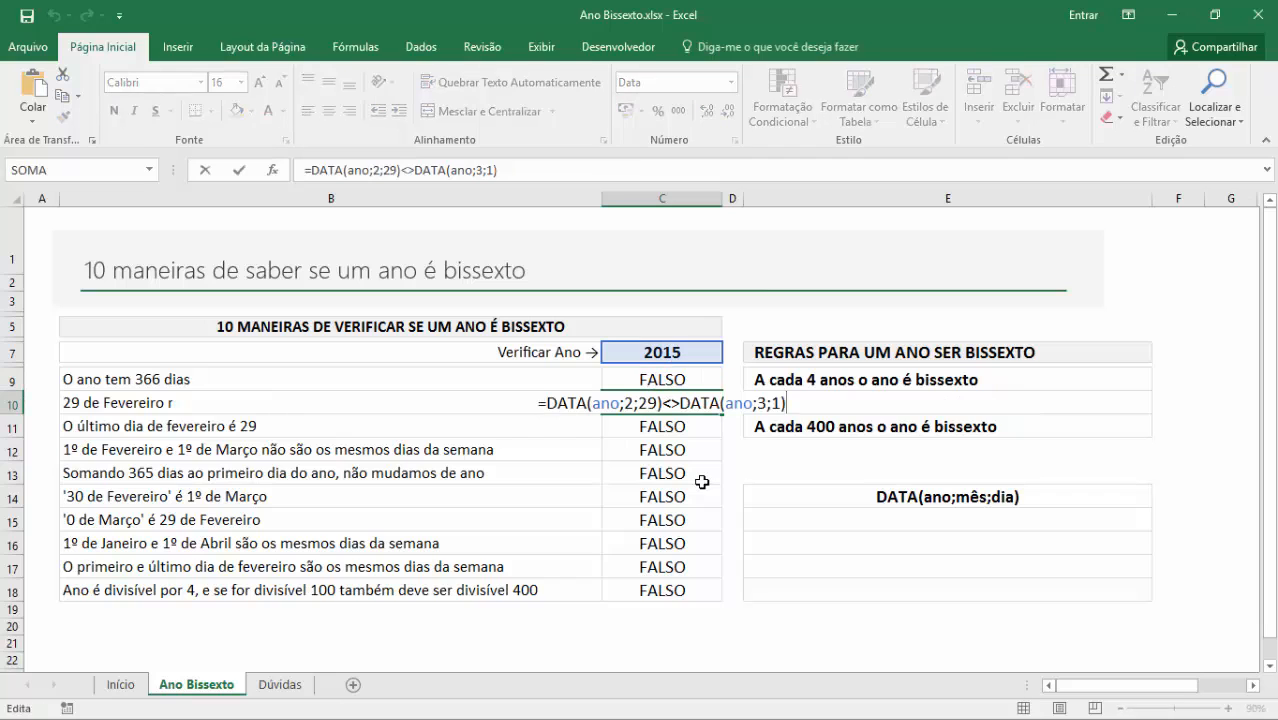
pyautogui.press('Return')
pyautogui.press('F2')
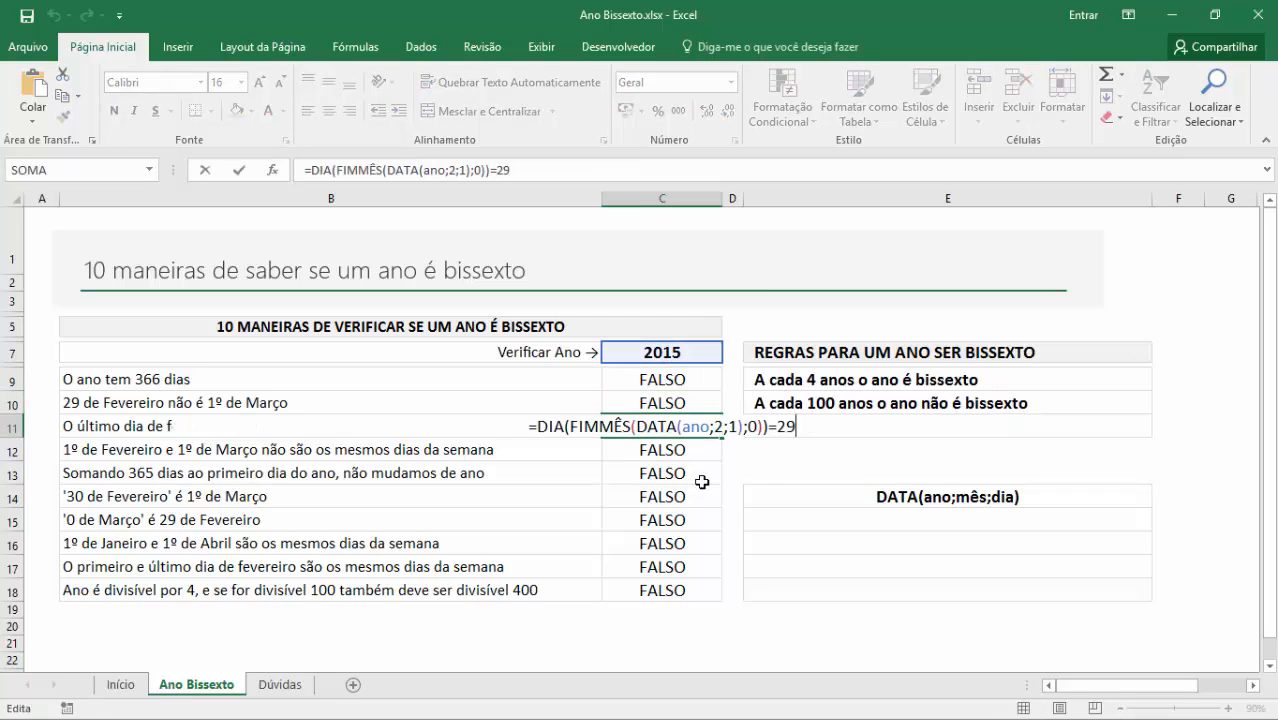
pyautogui.press('Return')
pyautogui.press('F2')
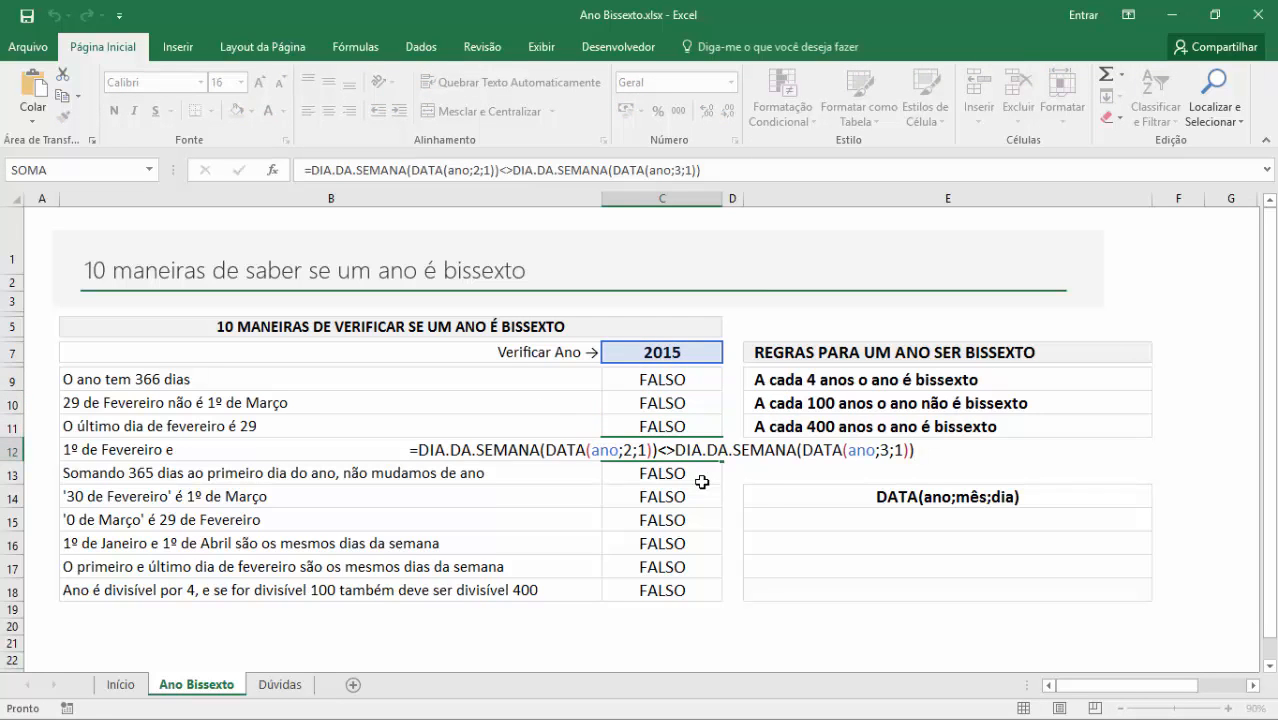
pyautogui.press('Return')
pyautogui.press('F2')
pyautogui.press('Return')
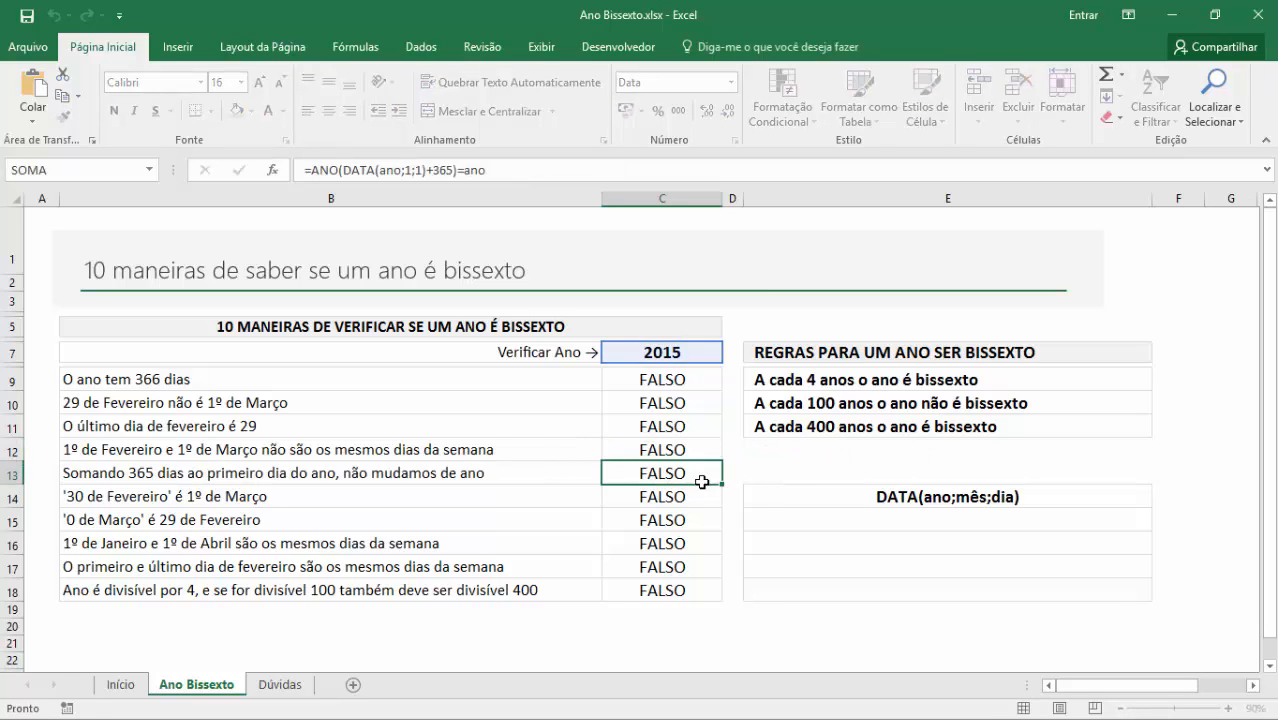
pyautogui.press('F2')
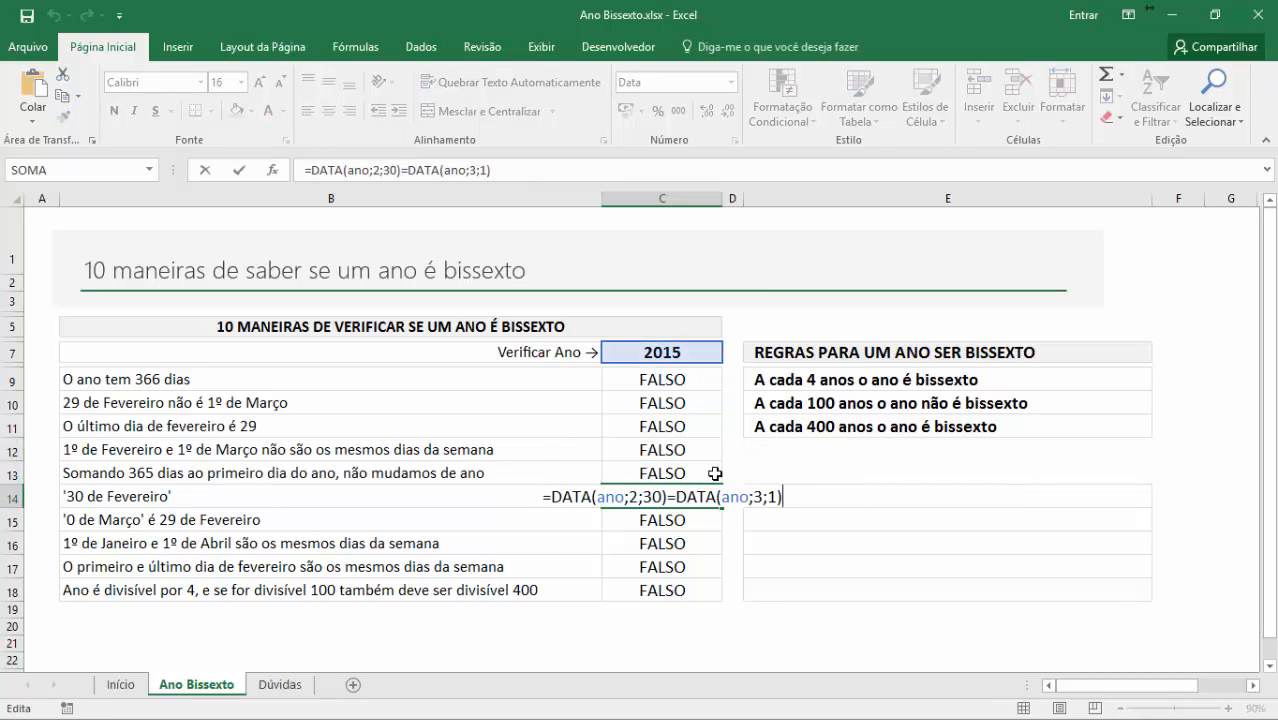
pyautogui.press('Return')
pyautogui.press('F2')
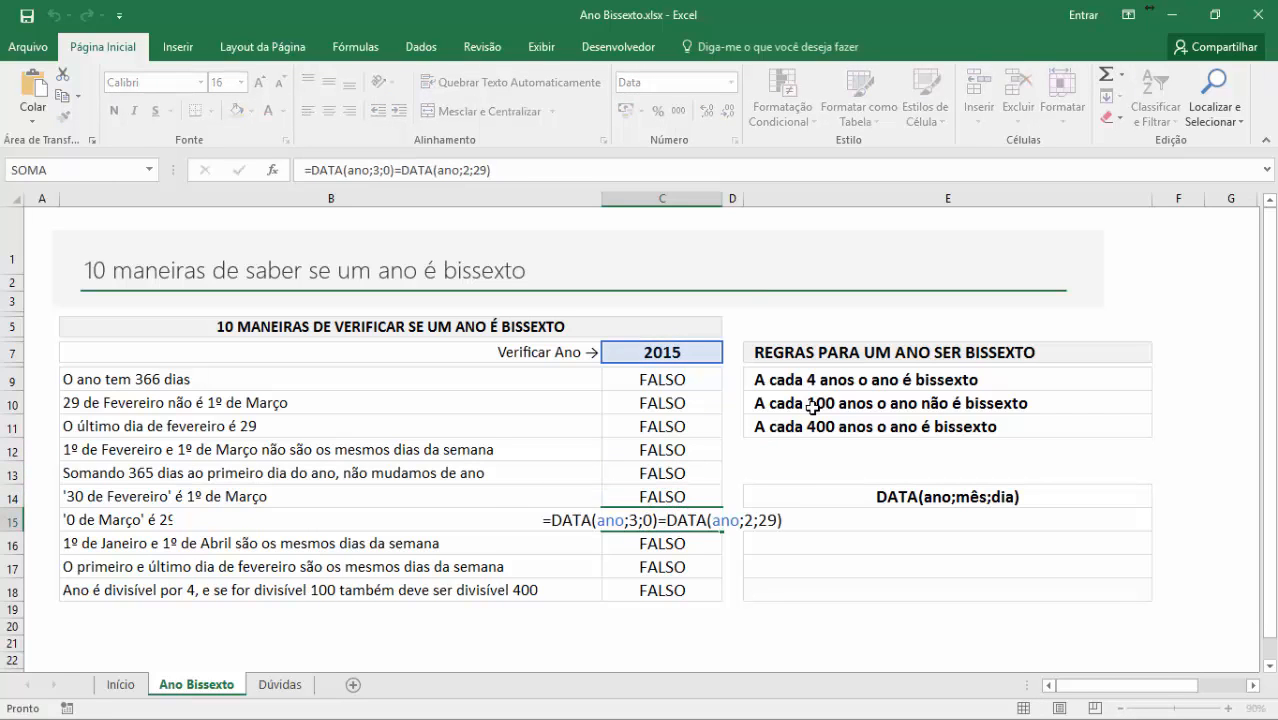
pyautogui.press('Return')
pyautogui.press('F2')
pyautogui.press('Return')
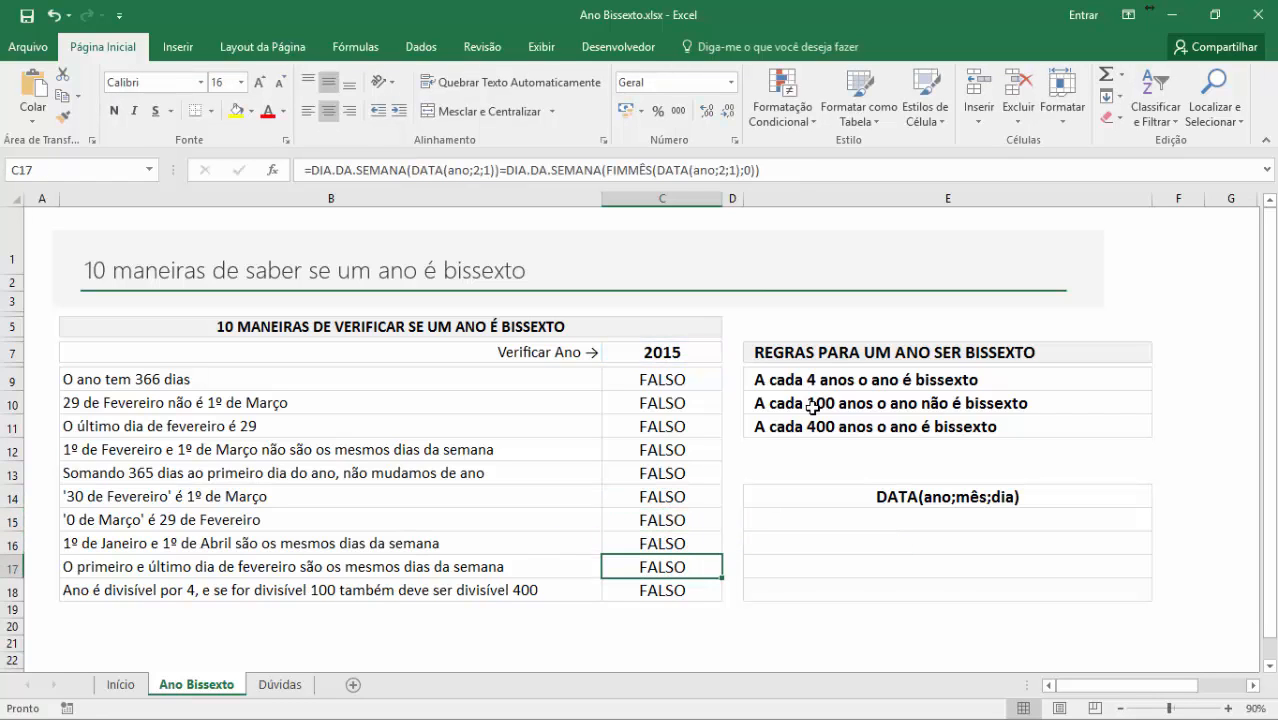
pyautogui.press('F2')
pyautogui.press('Return')
pyautogui.press('F2')
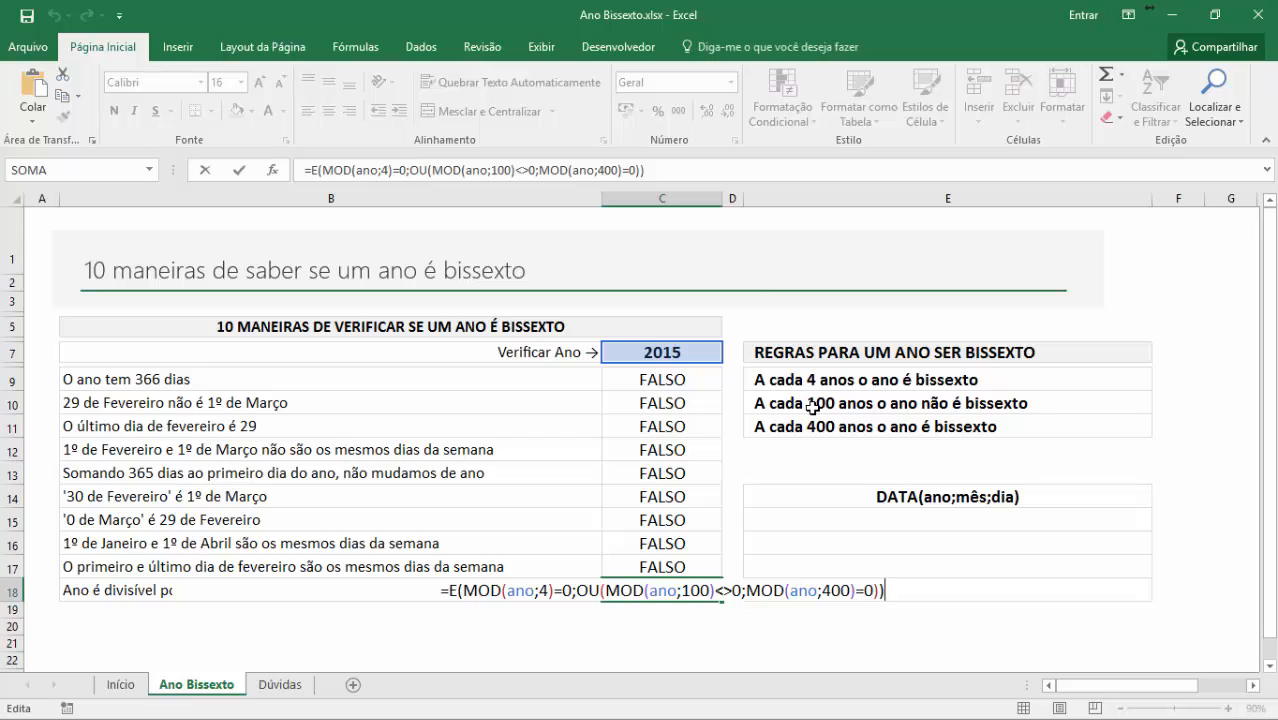
pyautogui.press('Escape')
# - Set the year being checked in C7 to 2100 to test the 100-year rule
pyautogui.press('Up')
pyautogui.press('Up')
pyautogui.press('Up')
pyautogui.press('Up')
pyautogui.press('Up')
pyautogui.press('Up')
pyautogui.press('Up')
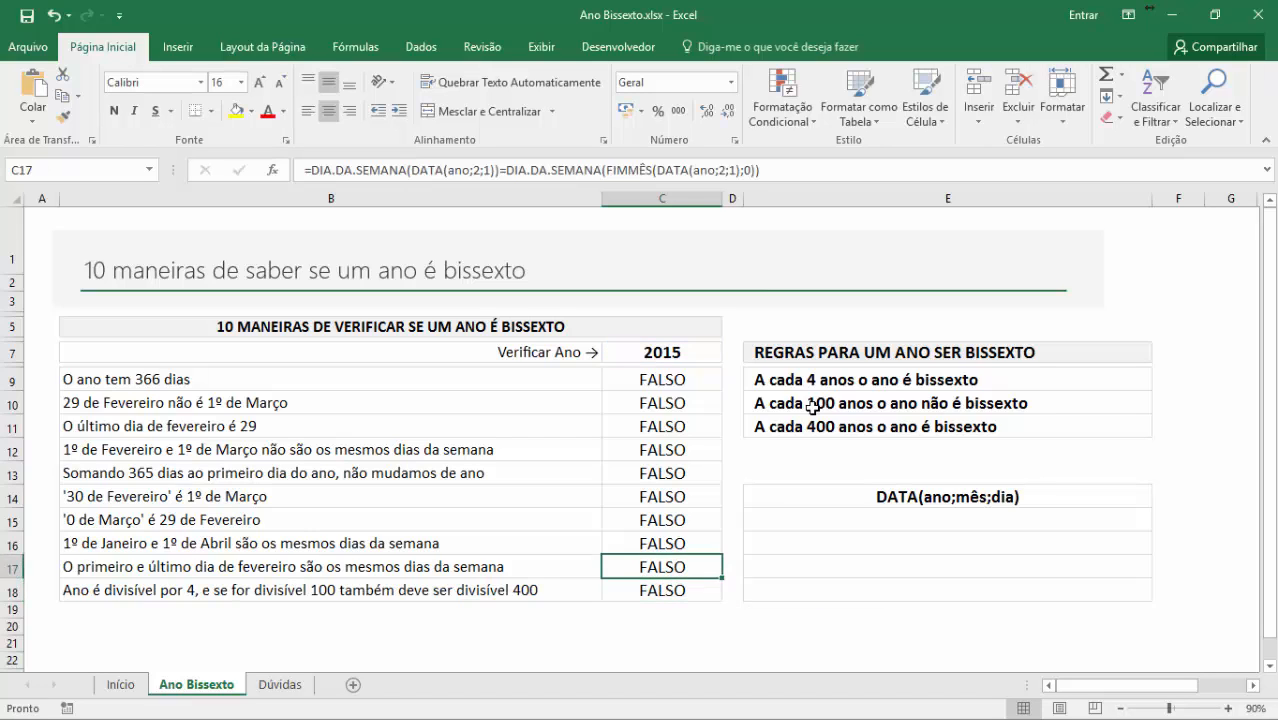
pyautogui.press('Up')
pyautogui.press('Up')
pyautogui.press('Up')
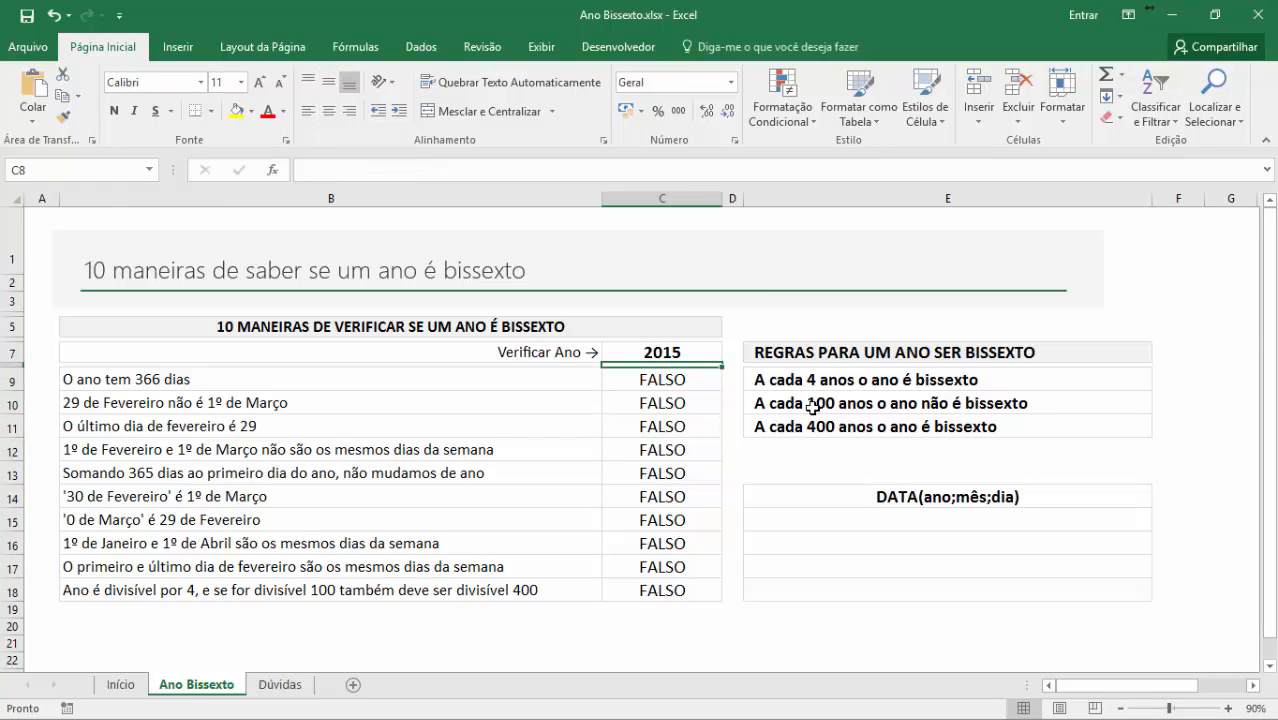
pyautogui.press('Up')
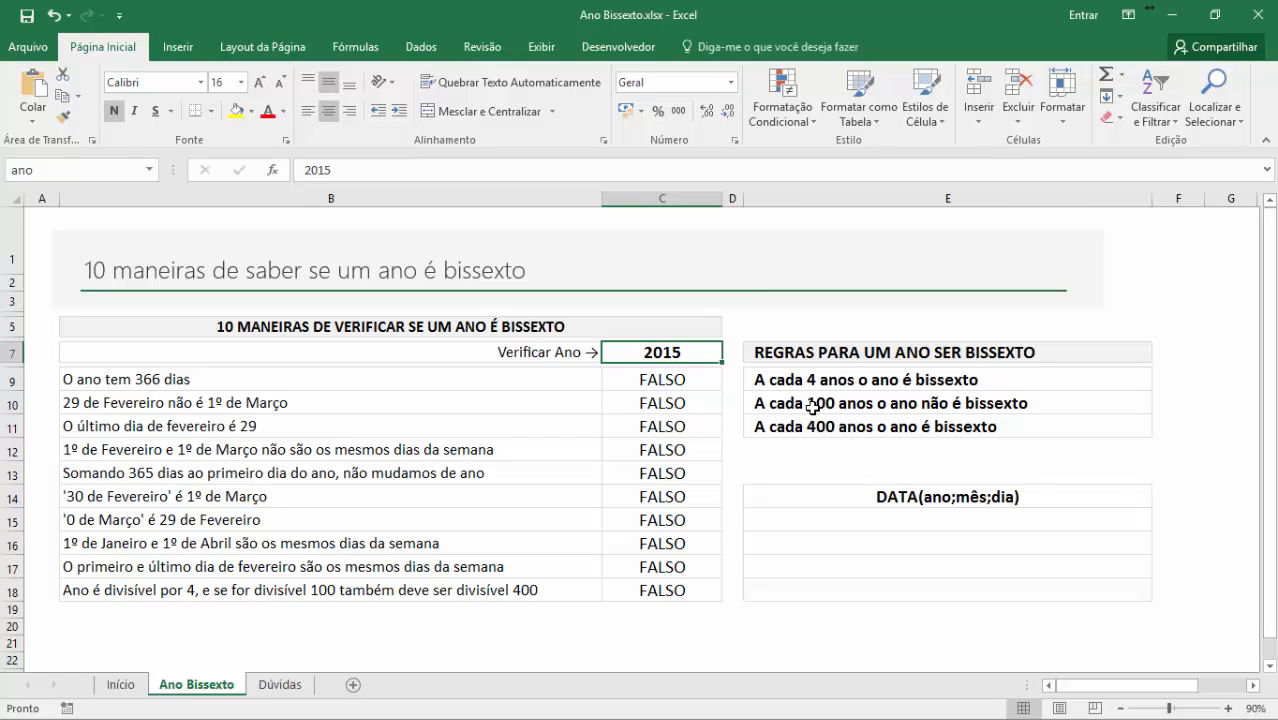
pyautogui.write('1900')
pyautogui.press('Escape')
pyautogui.write('2100')
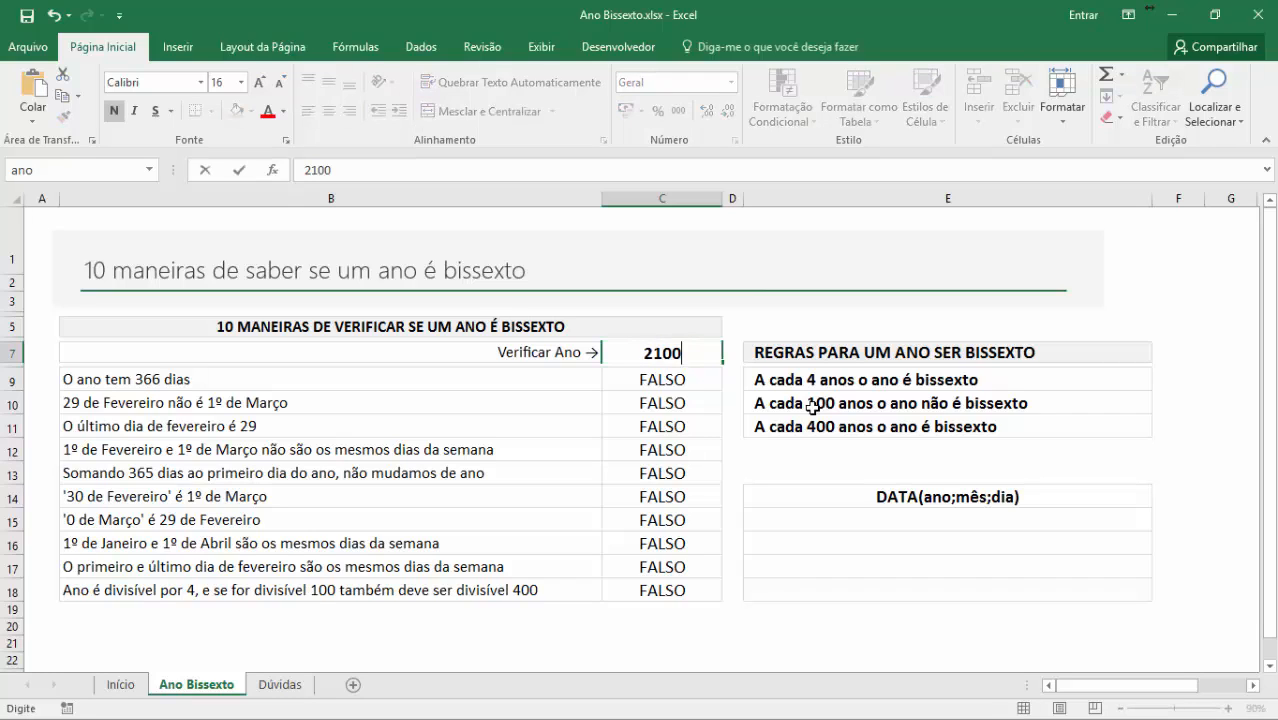
pyautogui.press('Return')
# - Set the year being checked in C7 to 2104 to test the ten formulas
pyautogui.press('Up')
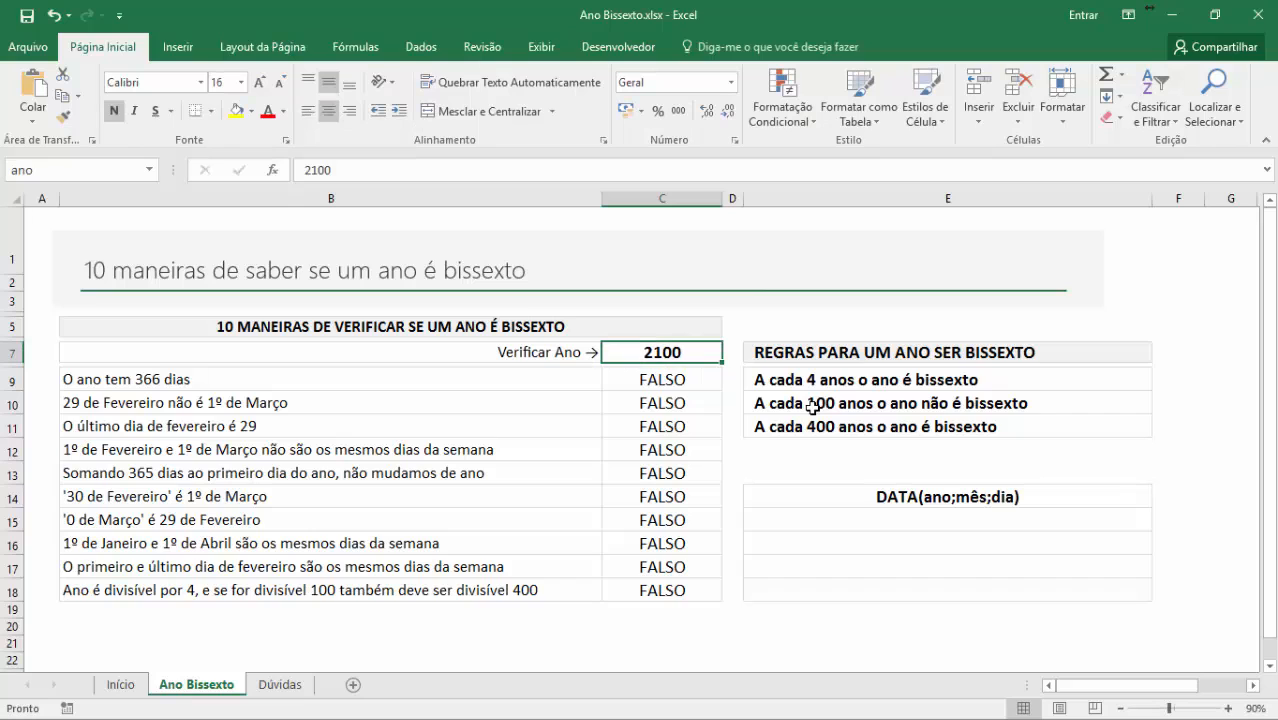
pyautogui.write('20')
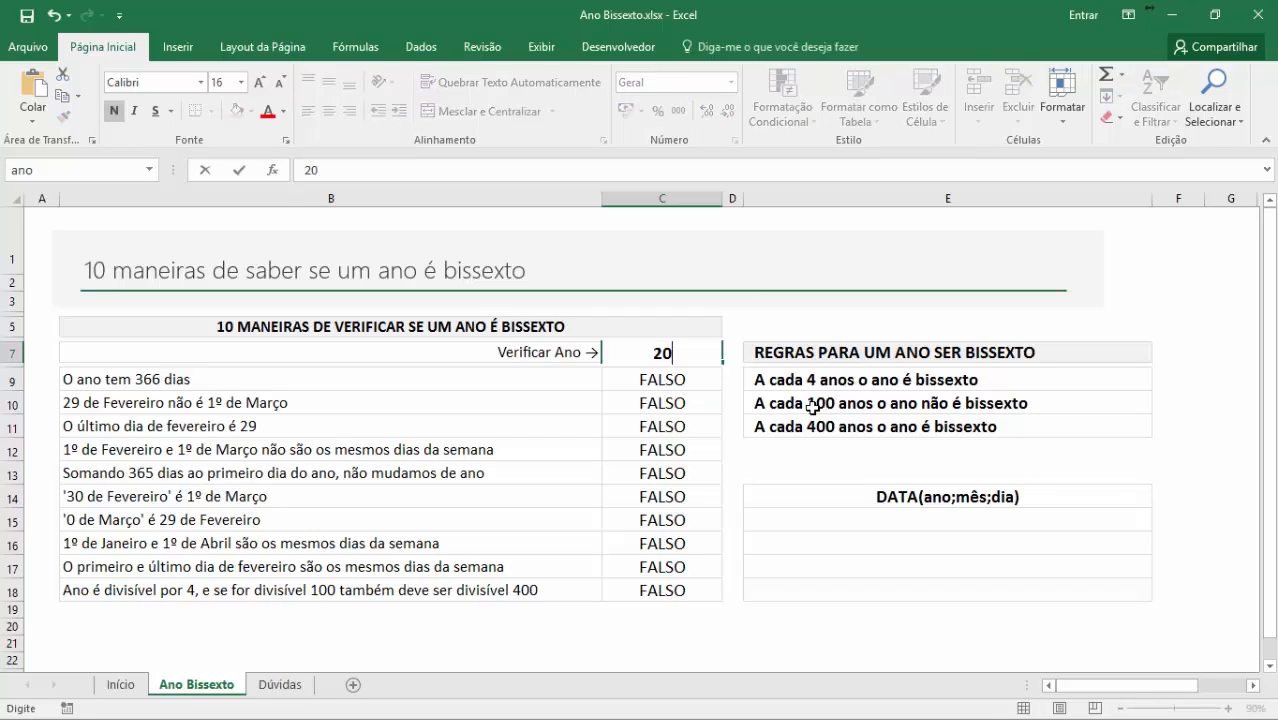
pyautogui.write('104')
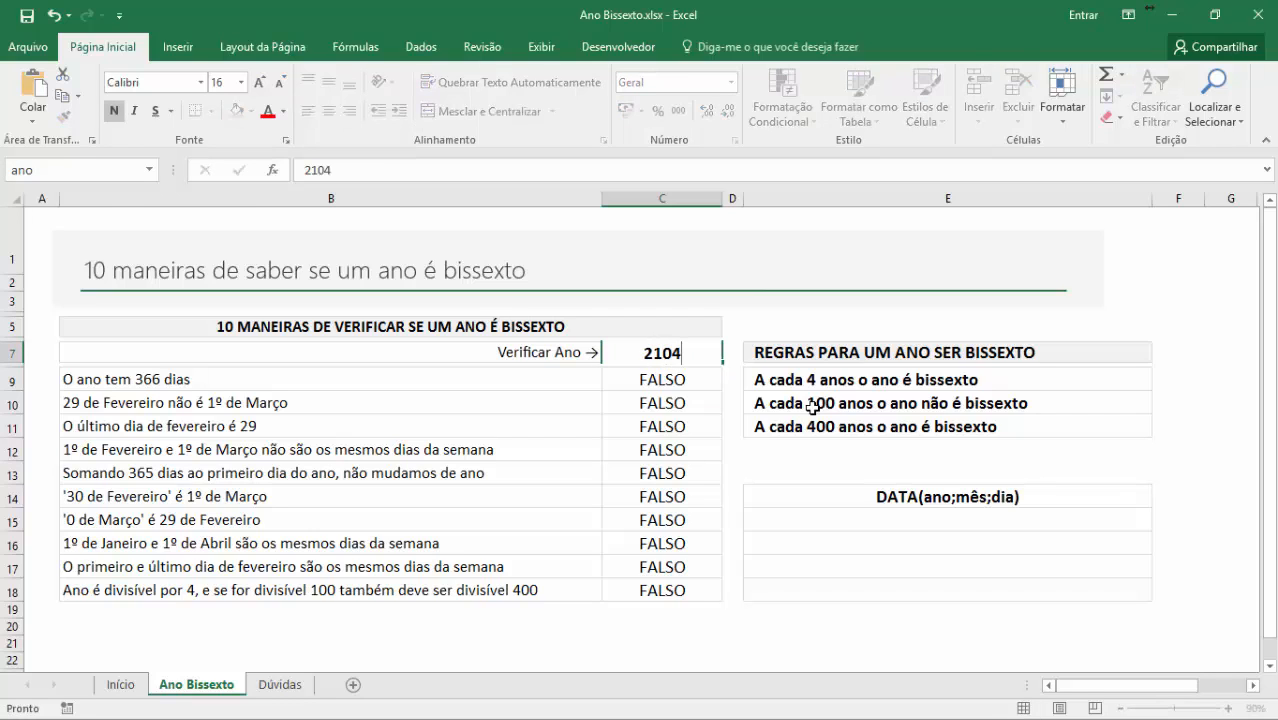
pyautogui.press('Return')
# - Set the year being checked in C7 to 1900 to test the ten formulas
pyautogui.click(674, 351)
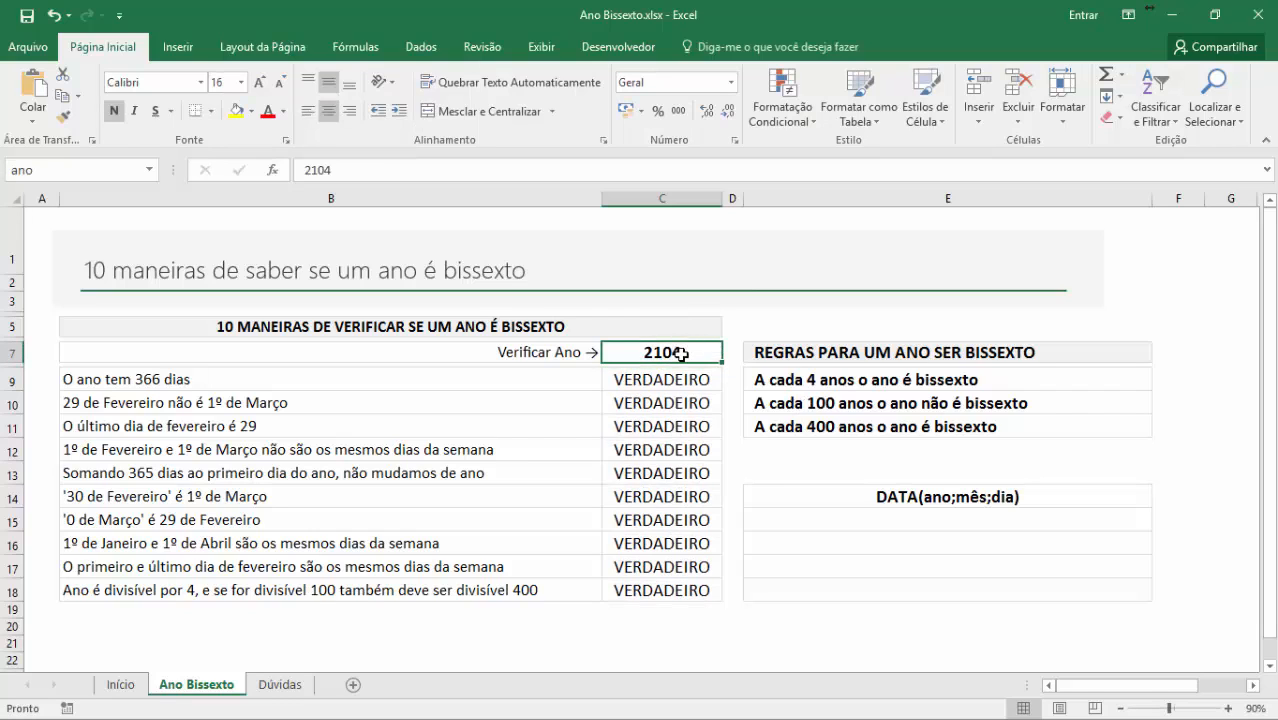
pyautogui.write('1900')
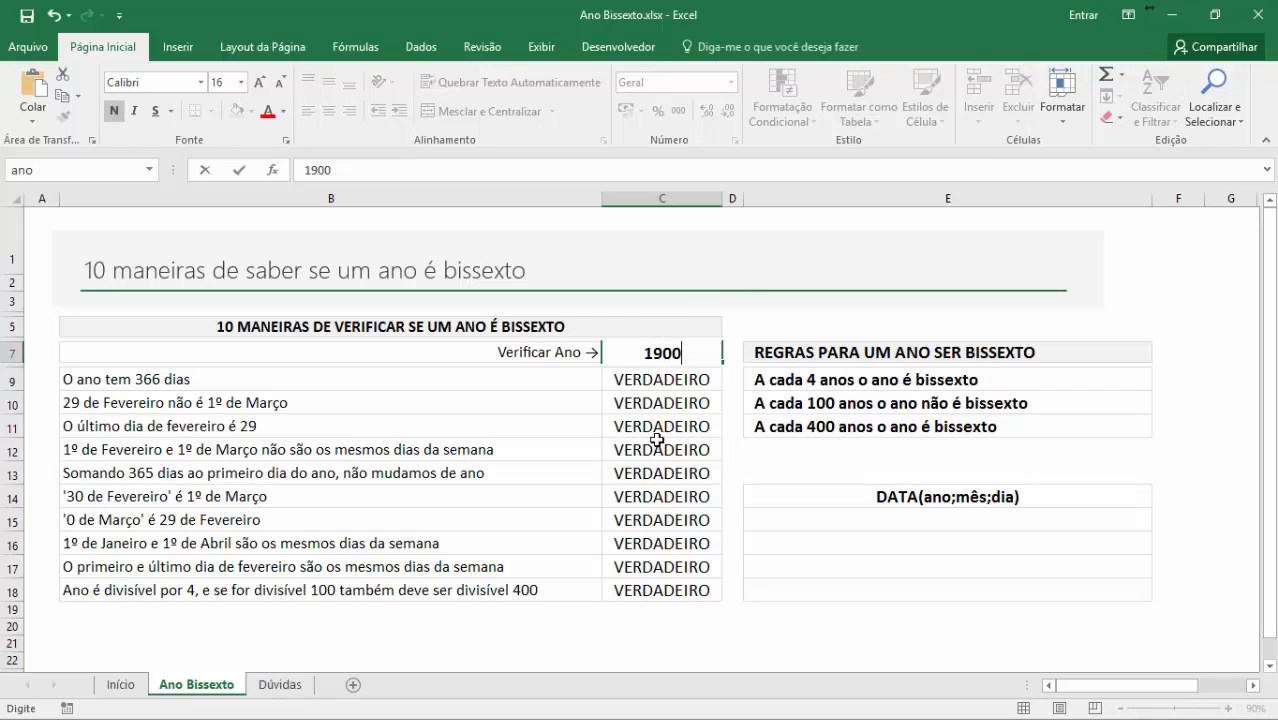
pyautogui.press('Return')
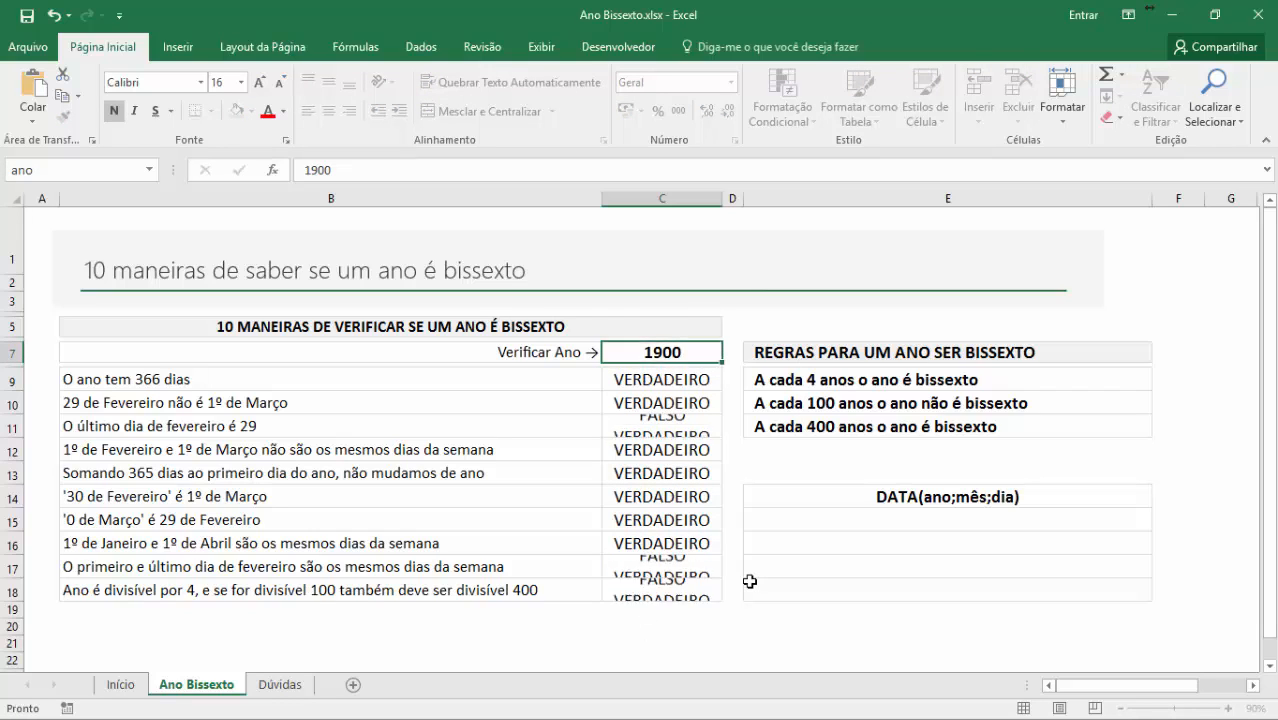
# - Compare the results of the ten checks in C9 through C18 for the year 1900
pyautogui.moveTo(659, 424); pyautogui.dragTo(590, 421)
pyautogui.click(662, 403)
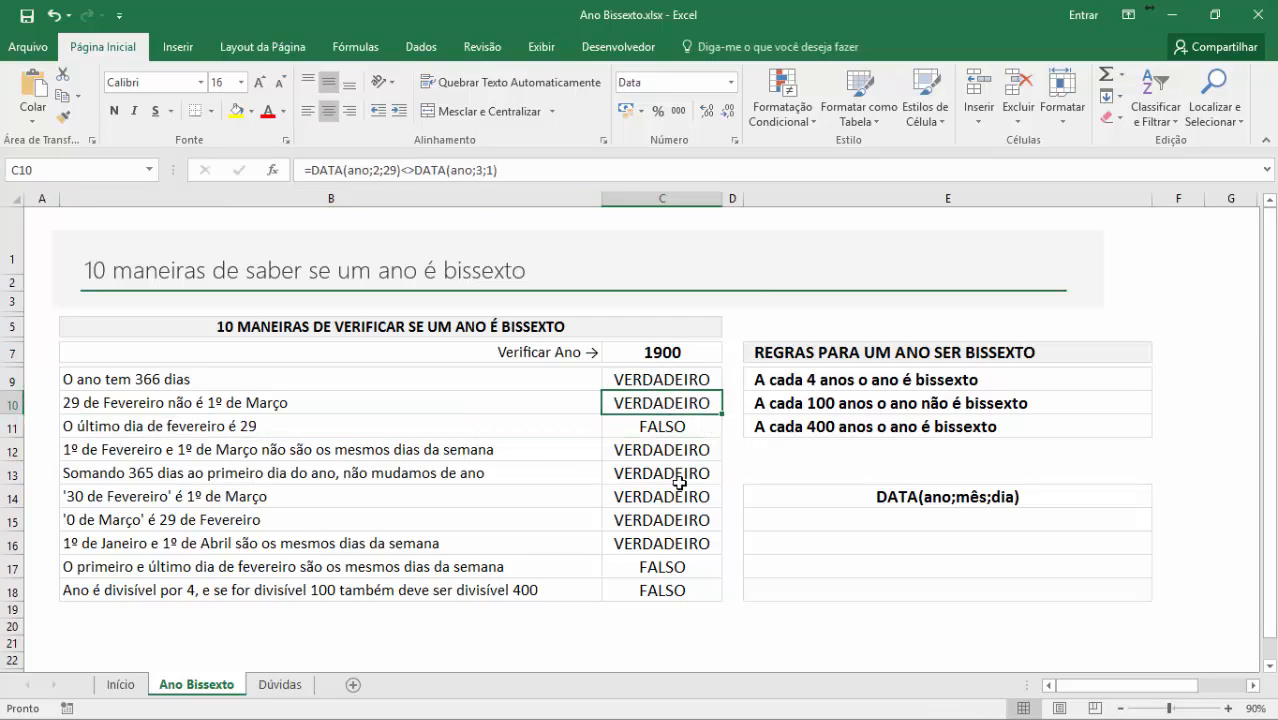
pyautogui.click(676, 462)
pyautogui.click(686, 566)
pyautogui.moveTo(593, 553); pyautogui.dragTo(594, 555)
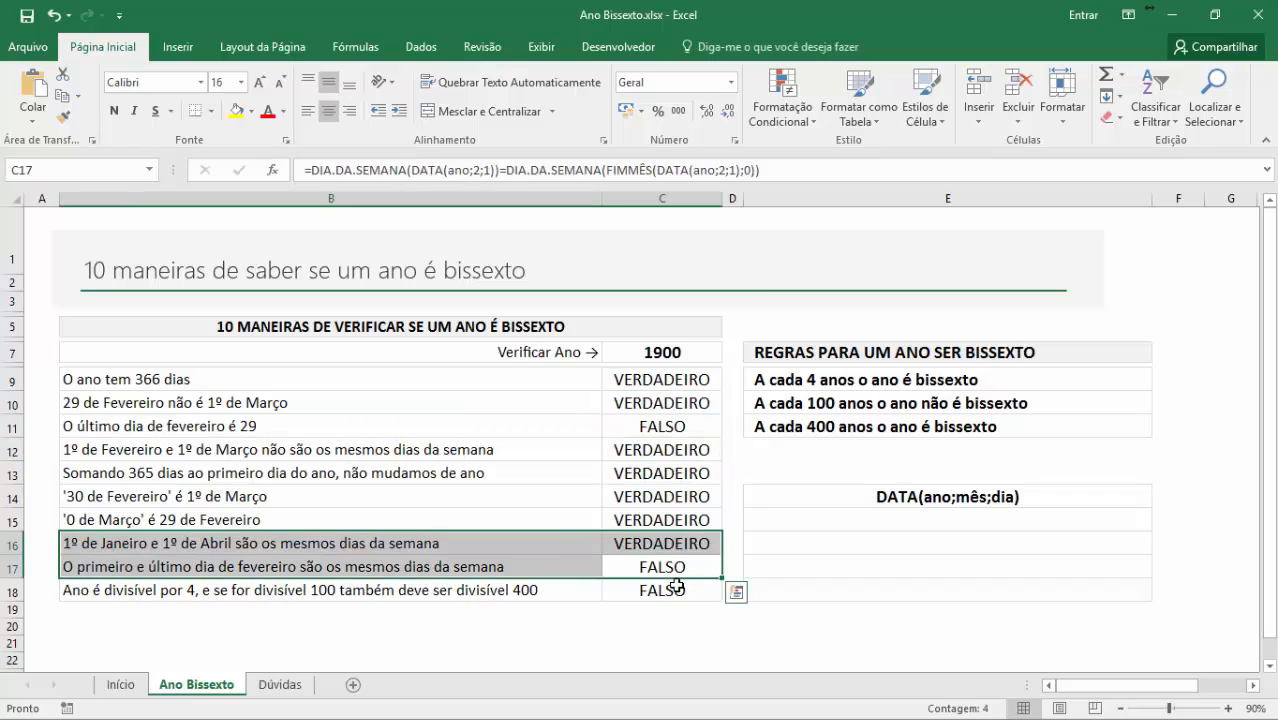
pyautogui.moveTo(676, 585); pyautogui.dragTo(525, 578)
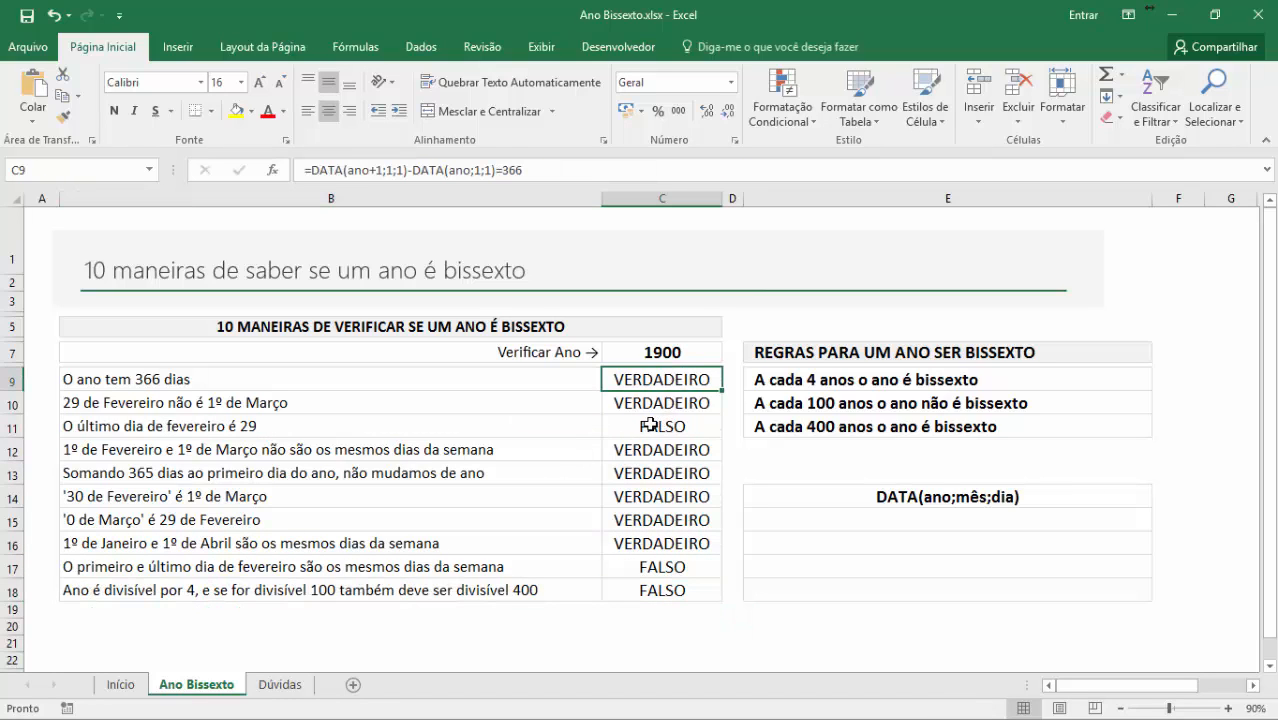
pyautogui.click(662, 352)
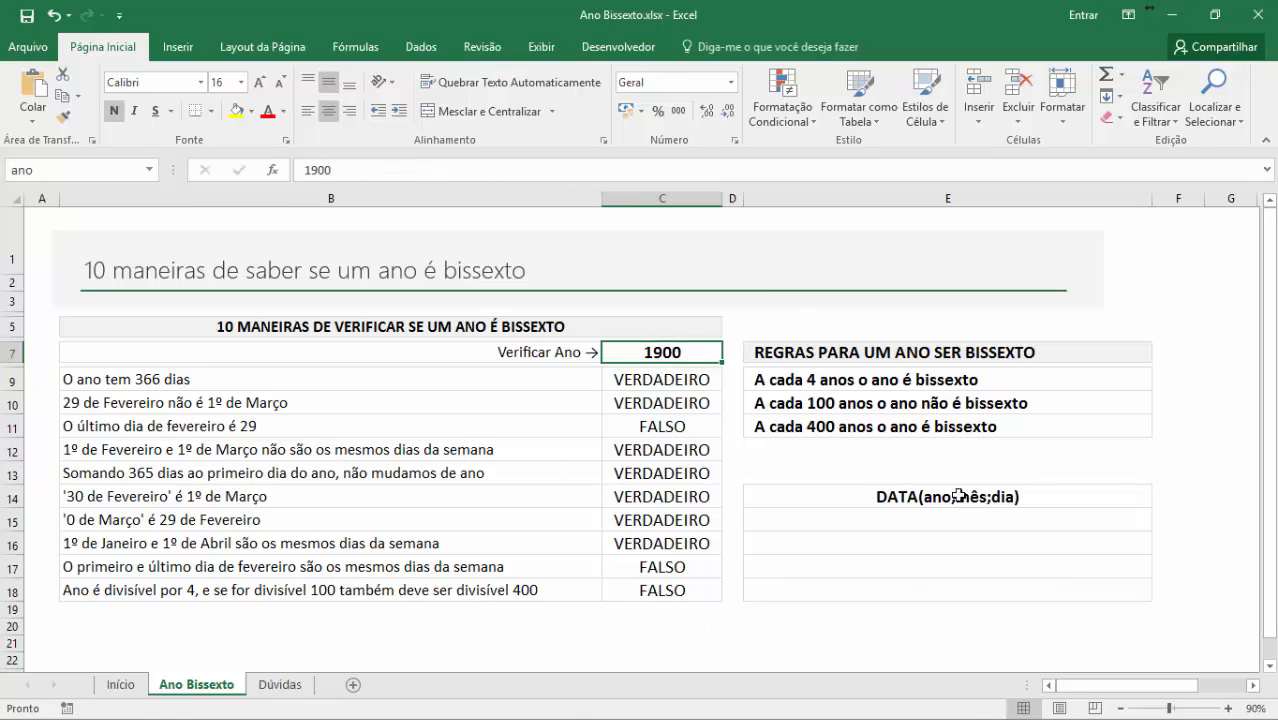
# - Enter the date 29/02/1900 in E5, above the leap-year rules, to test whether it is accepted as a date
pyautogui.click(880, 326)
pyautogui.write('29')
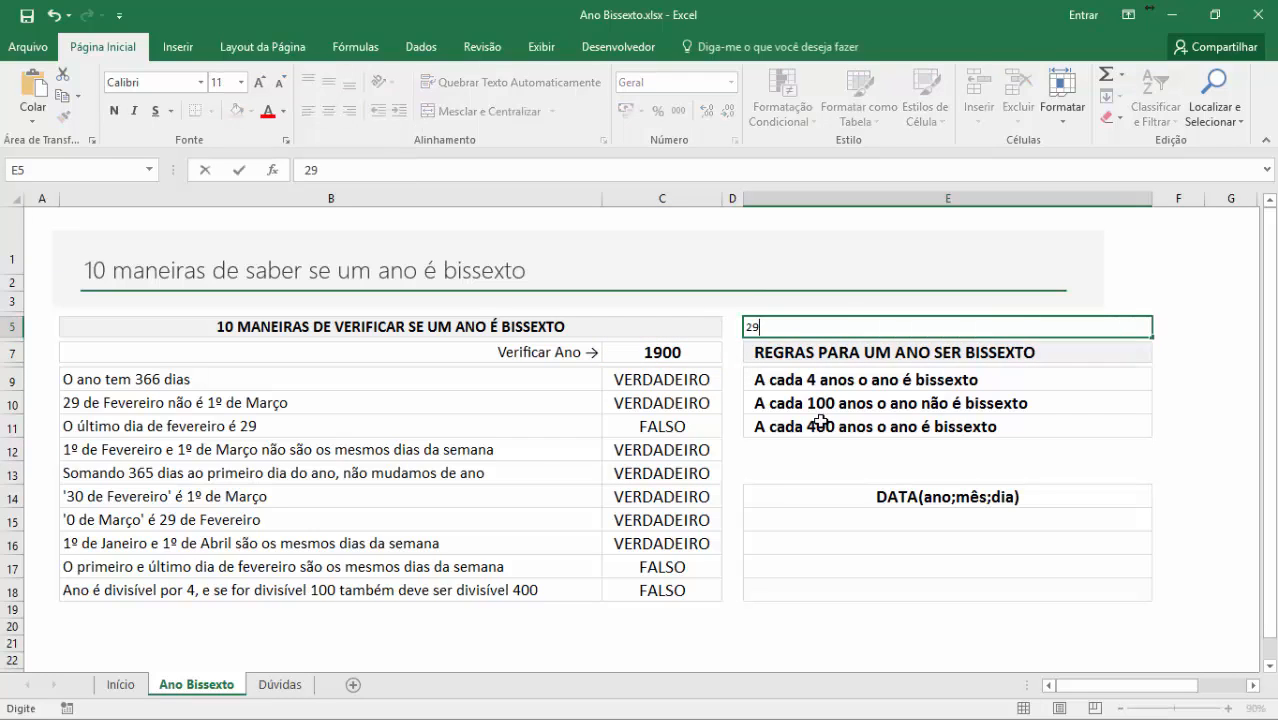
pyautogui.write('/02/1900')
pyautogui.press('Return')
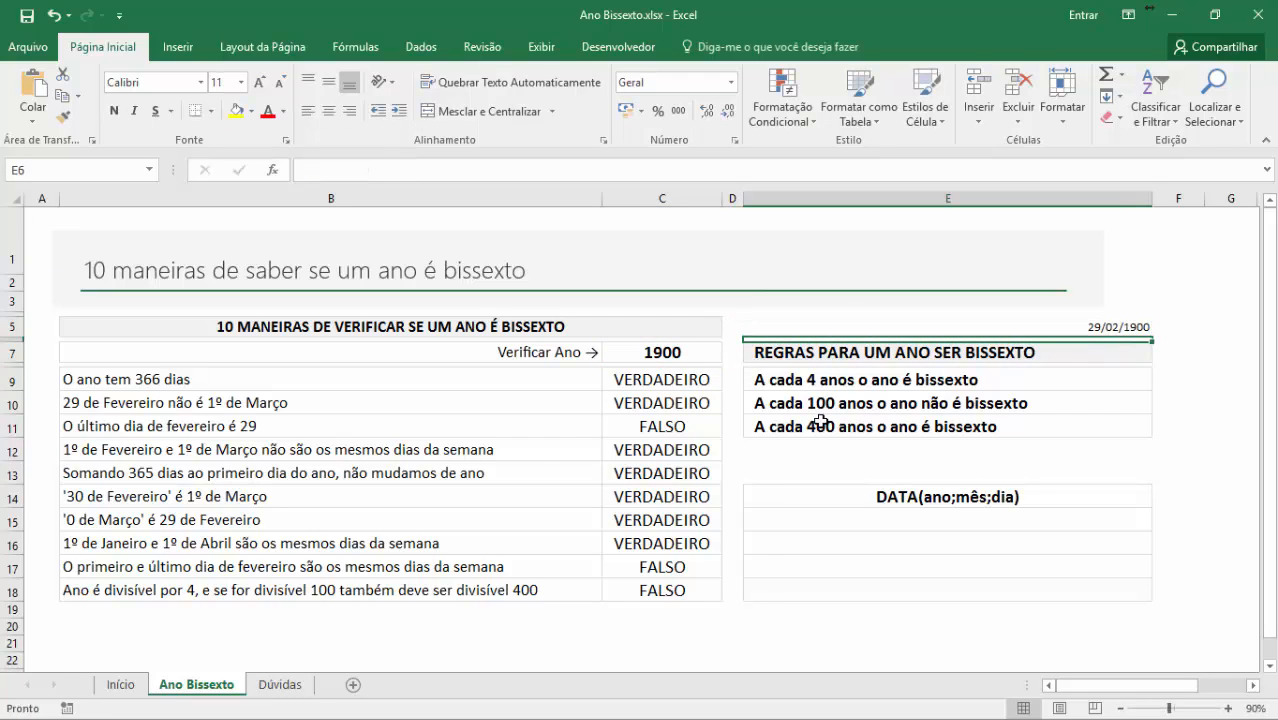
# - Change the year of the date in E5 so that it reads 29/02/2000
pyautogui.click(1112, 333)
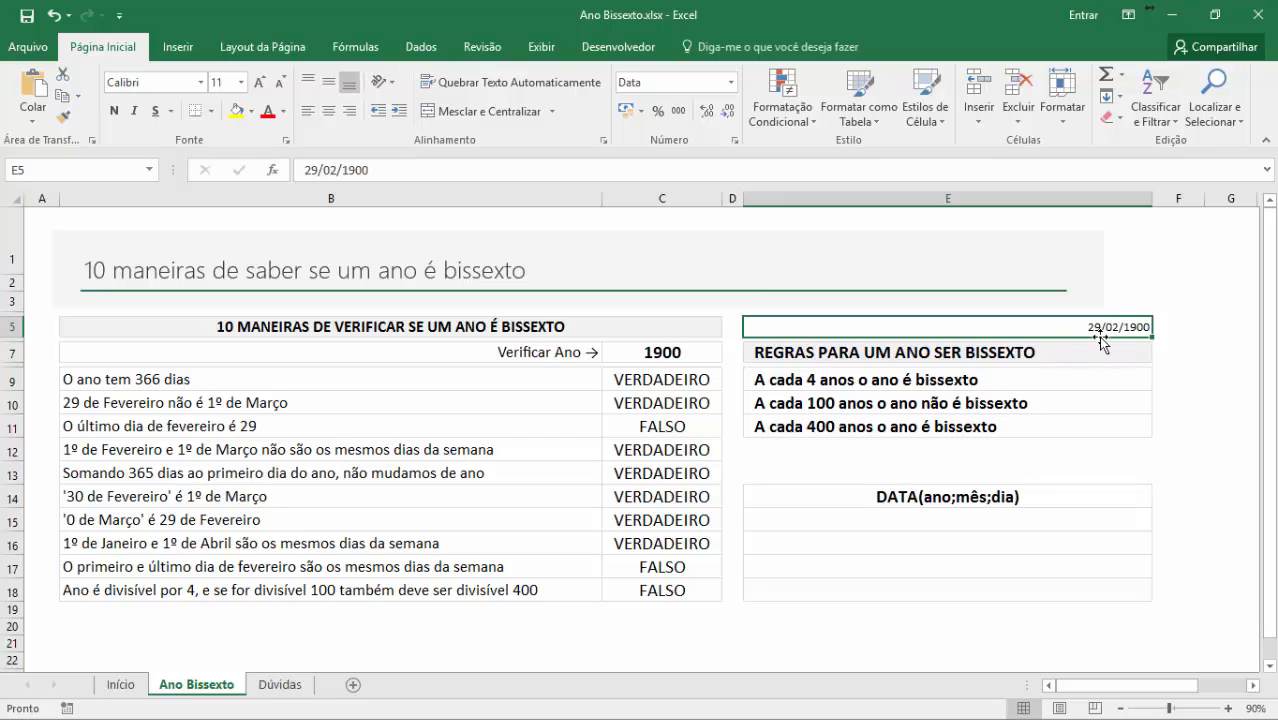
pyautogui.doubleClick(1128, 327)
pyautogui.moveTo(1128, 327); pyautogui.dragTo(1200, 327)
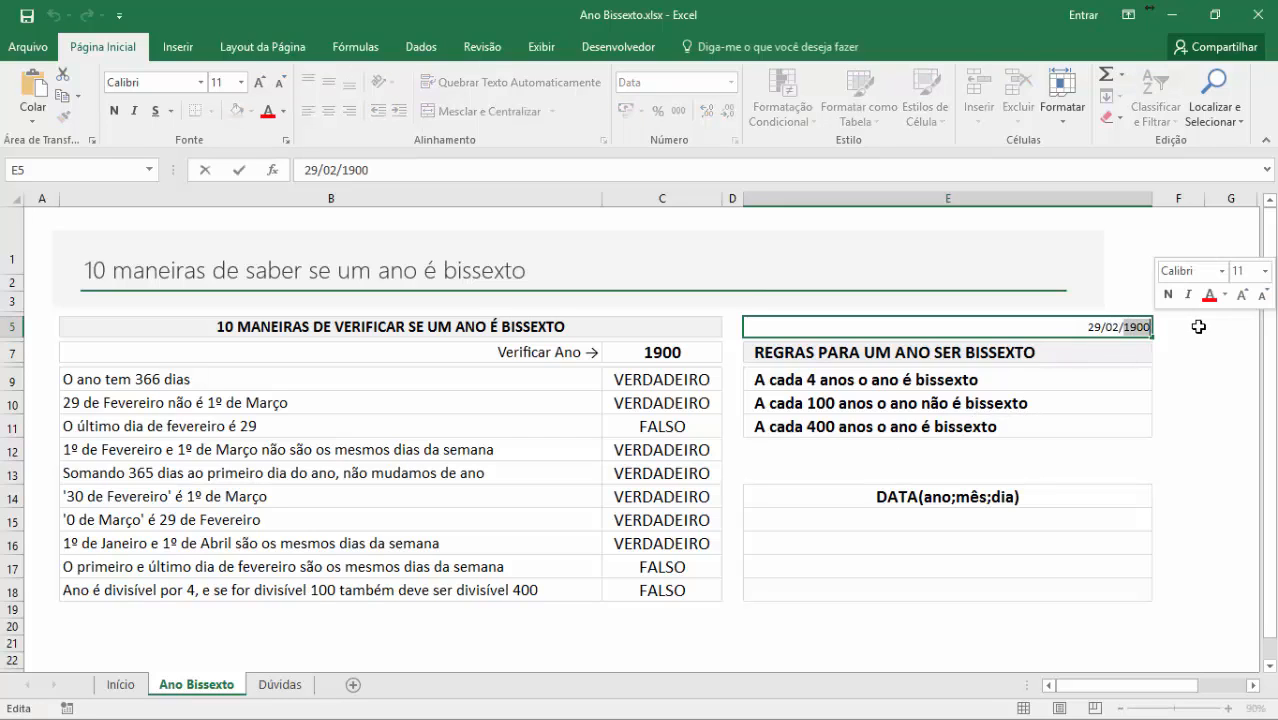
pyautogui.write('2000')
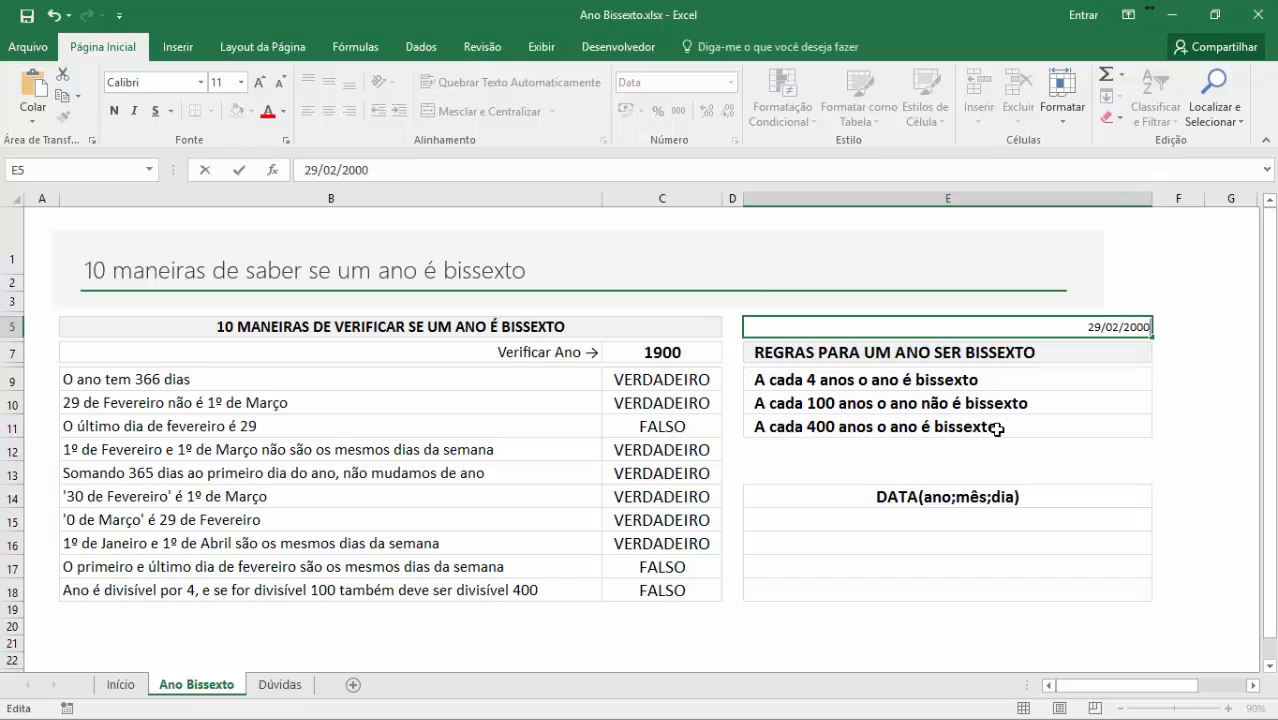
pyautogui.press('Return')
# - Restore the date in E5 to 29/02/1900
pyautogui.press('Up')
pyautogui.press('F2')
pyautogui.press('BackSpace')
pyautogui.press('BackSpace')
pyautogui.press('BackSpace')
pyautogui.press('BackSpace')
pyautogui.write('1900')
pyautogui.press('Return')
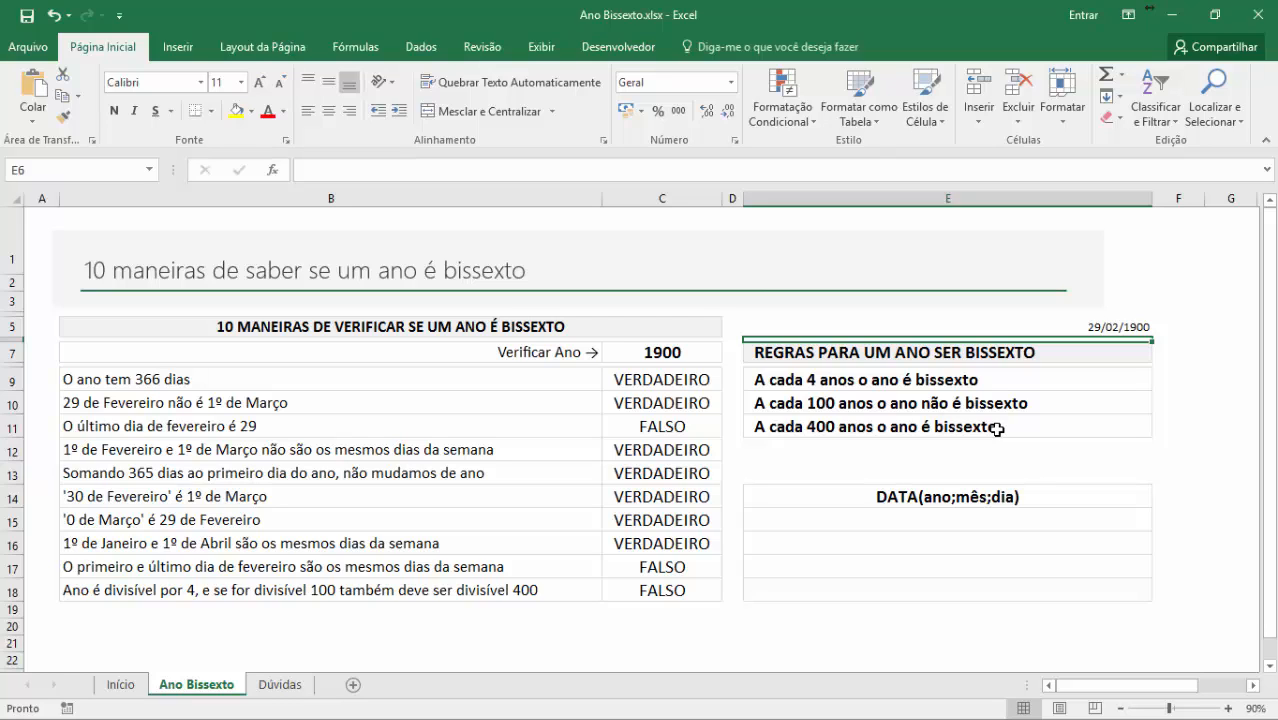
# - Examine the date in E5 alongside the 1900 check results down column C as far as C17
pyautogui.press('Left')
pyautogui.press('Left')
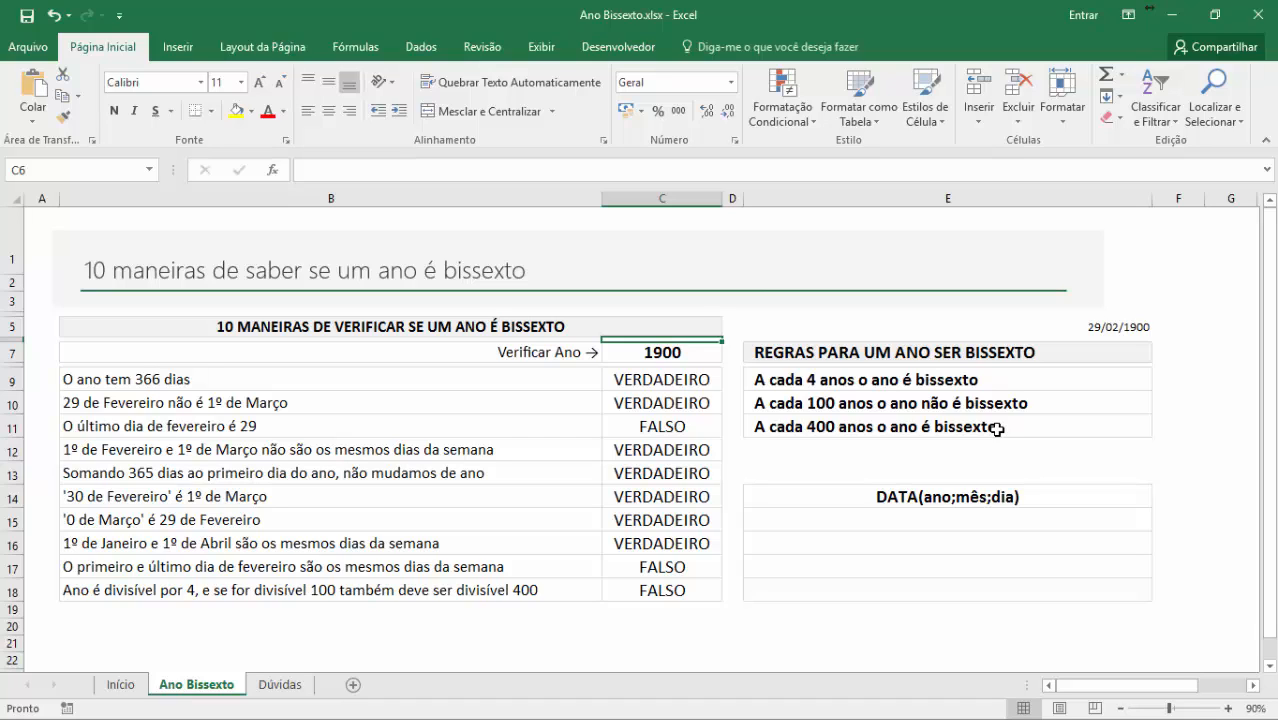
pyautogui.press('Up')
pyautogui.press('Right')
pyautogui.press('Right')
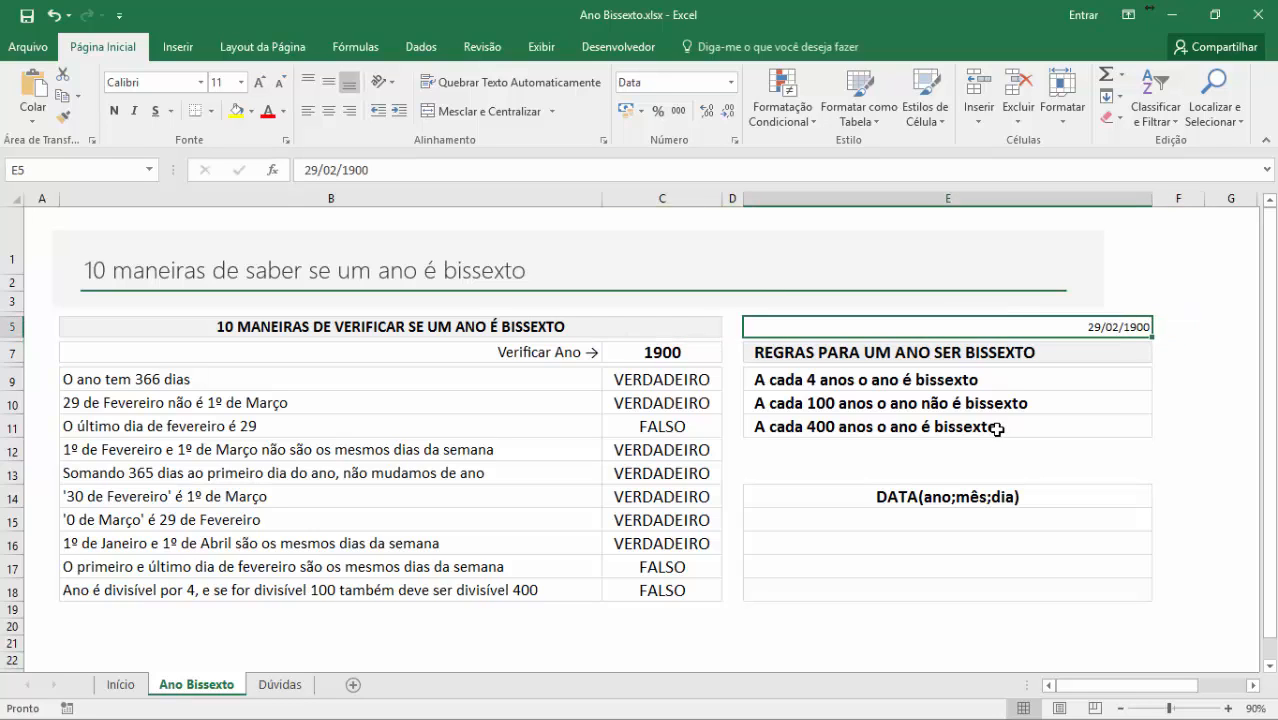
pyautogui.press('Left')
pyautogui.press('Down')
pyautogui.press('Down')
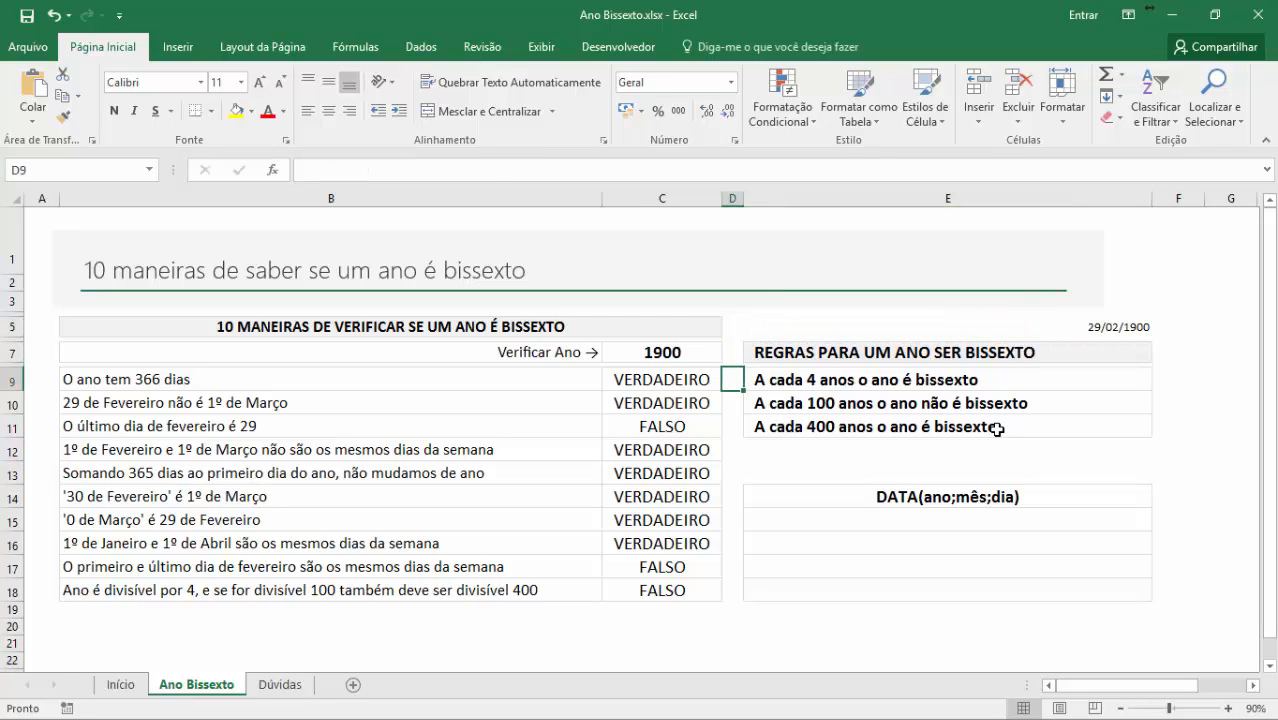
pyautogui.press('Left')
pyautogui.press('Down')
pyautogui.press('Down')
pyautogui.press('Down')
pyautogui.press('Down')
pyautogui.press('Down')
pyautogui.press('Down')
pyautogui.press('Down')
pyautogui.press('Down')
pyautogui.press('Down')
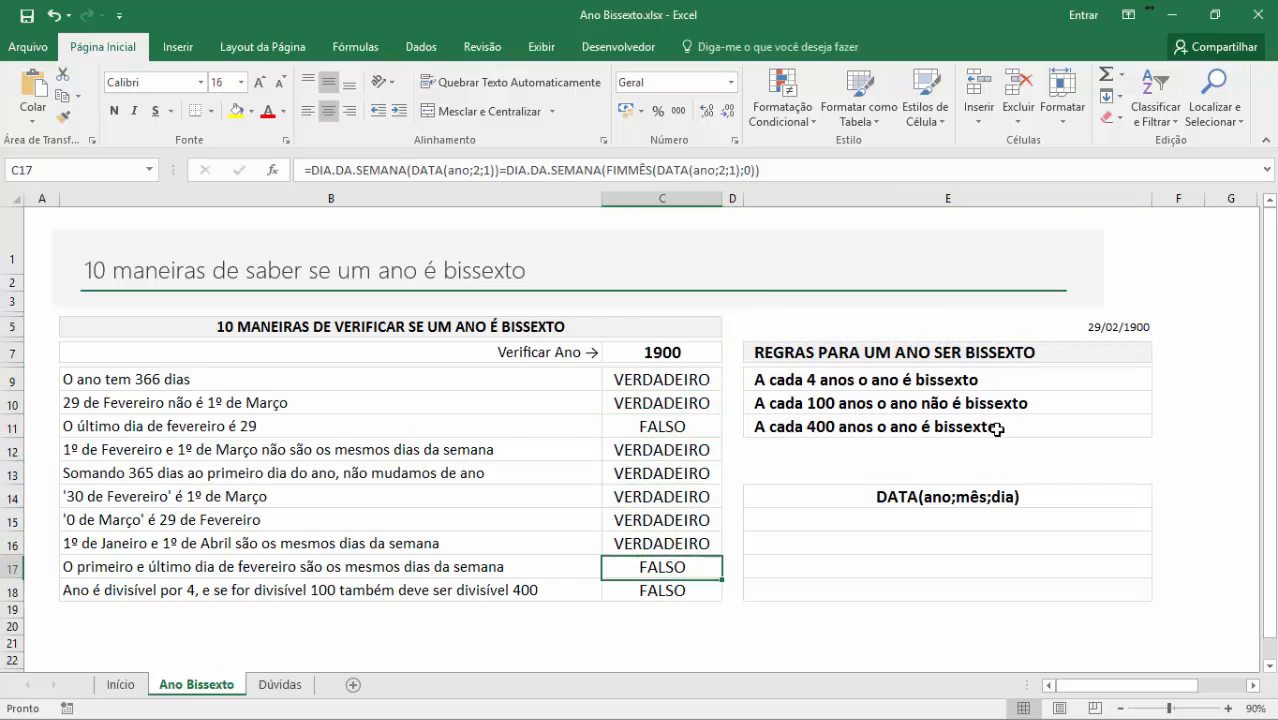
# - Inspect the formula in C11 that checks the last day of February, focusing on its FIMMÊS function, and leave it unchanged
pyautogui.press('Up')
pyautogui.press('Up')
pyautogui.press('Up')
pyautogui.press('Up')
pyautogui.press('Up')
pyautogui.press('Up')
pyautogui.press('Up')
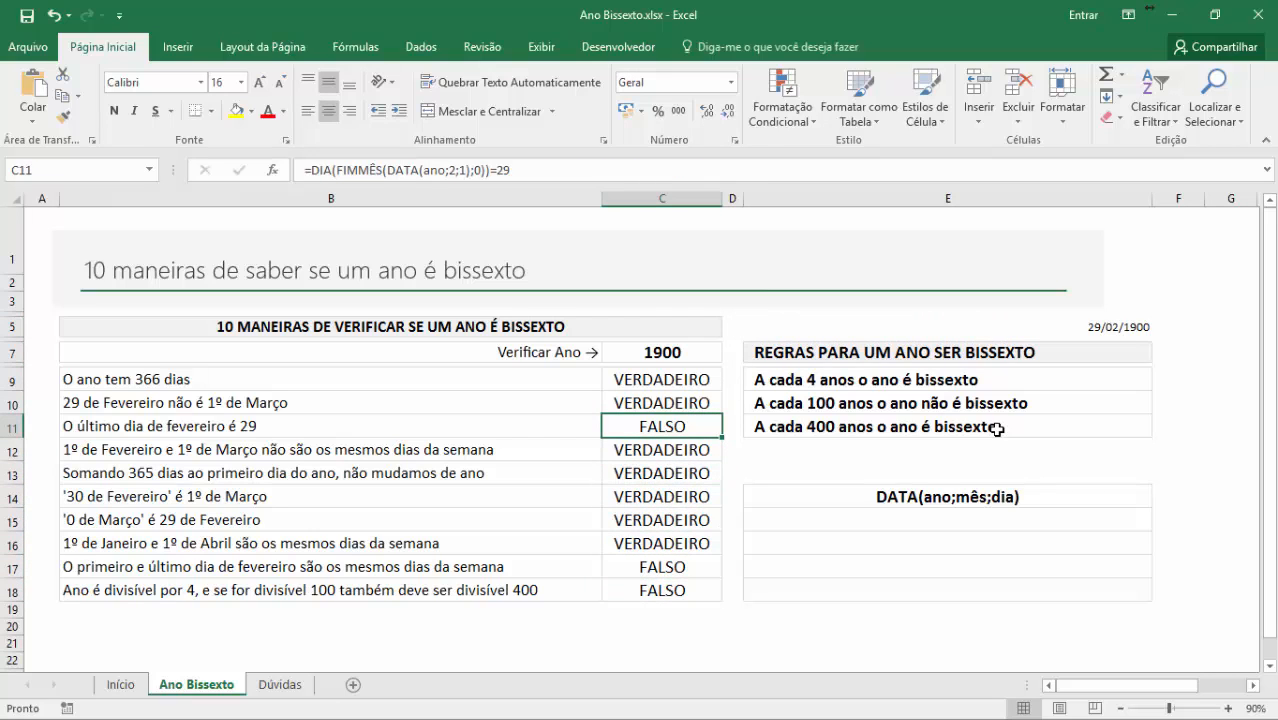
pyautogui.doubleClick(668, 422)
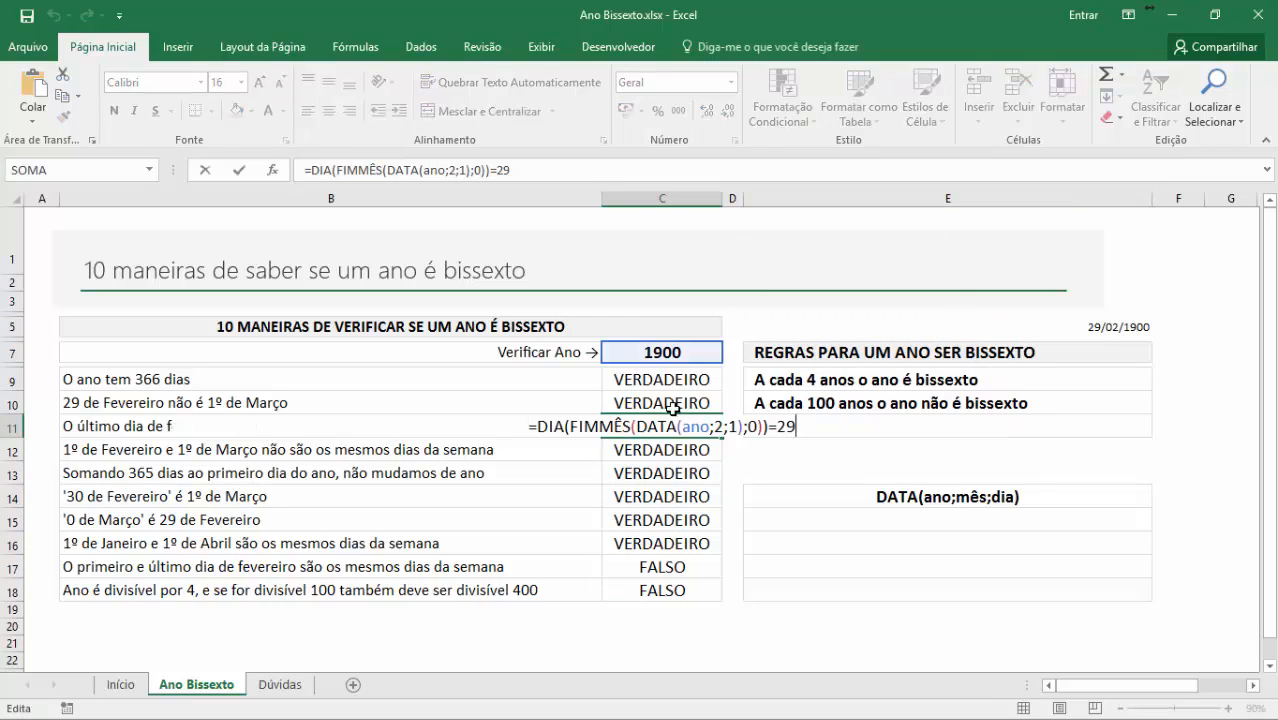
pyautogui.moveTo(570, 426); pyautogui.dragTo(634, 426)
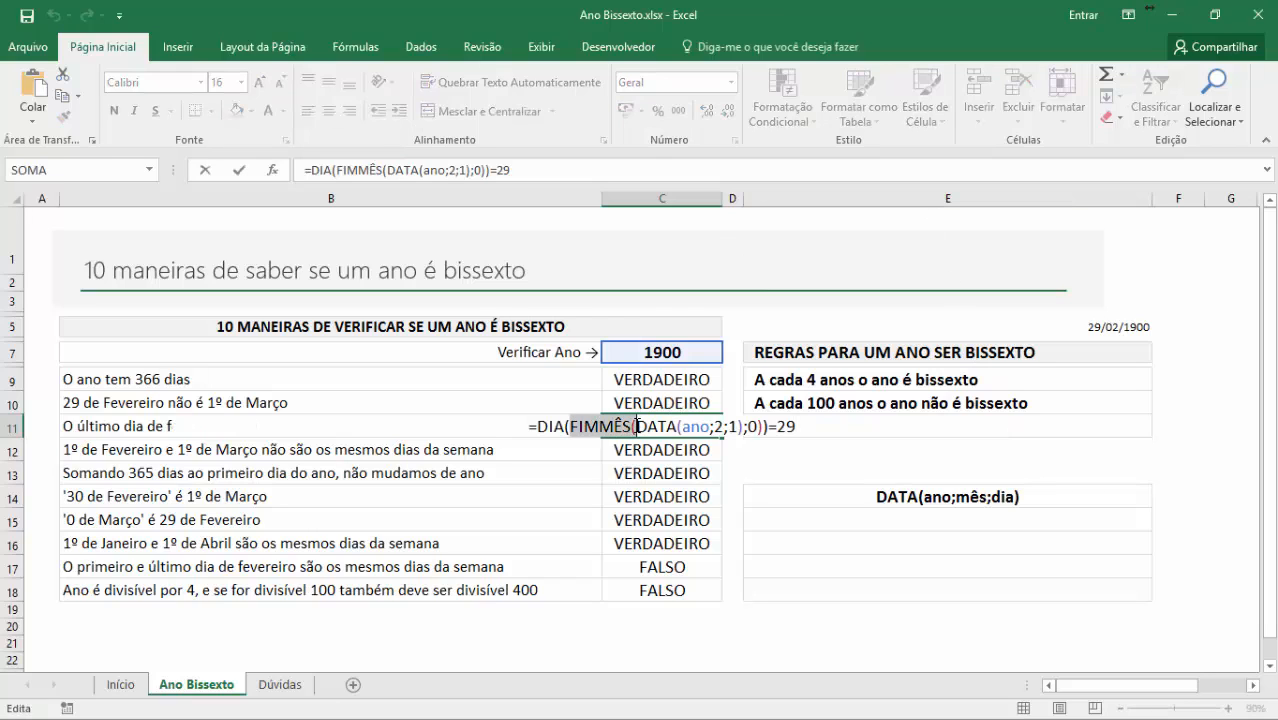
pyautogui.press('Escape')
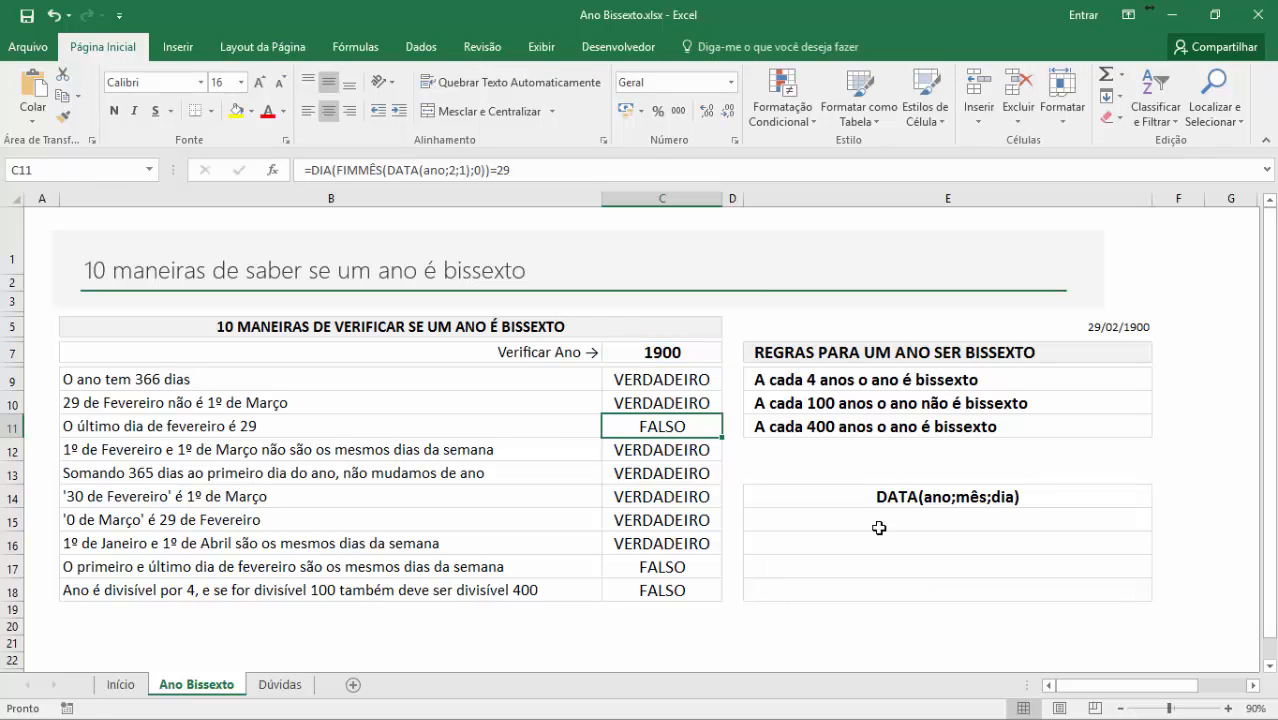
# - Review the date in E5 and compare the formulas in C17 and C18 with the last-day-of-February check in C11
pyautogui.click(1040, 326)
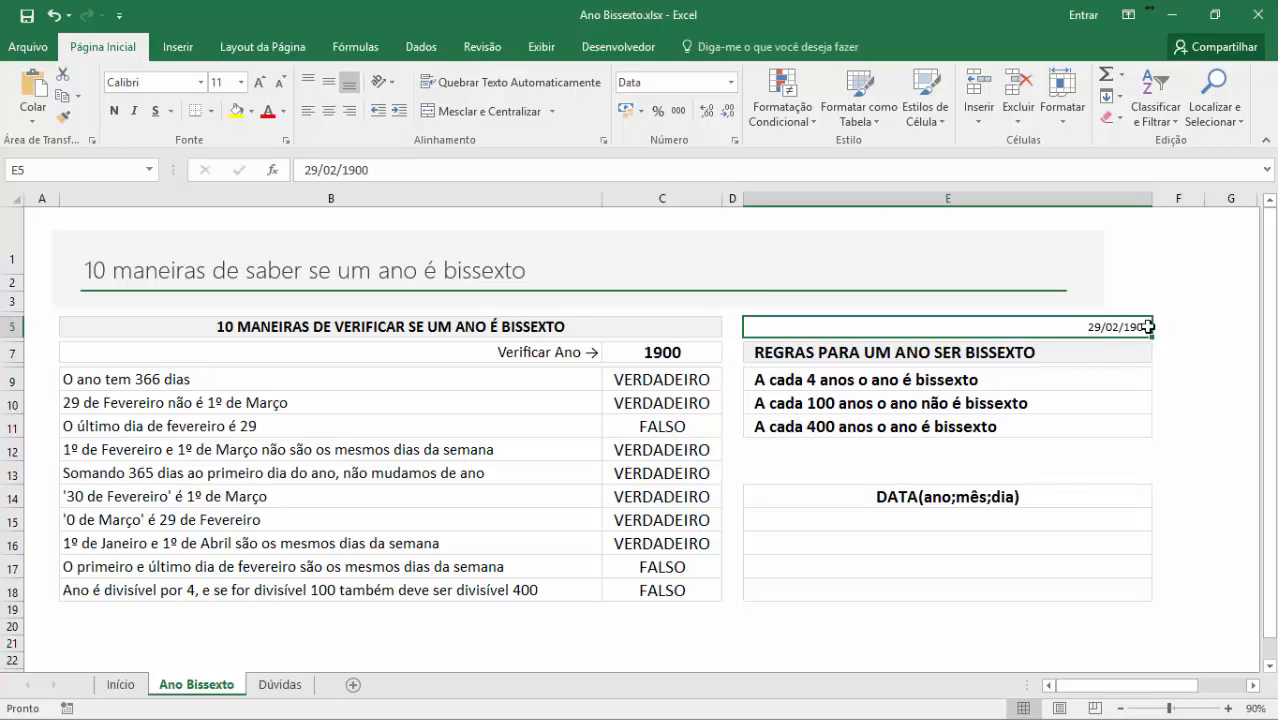
pyautogui.click(653, 568)
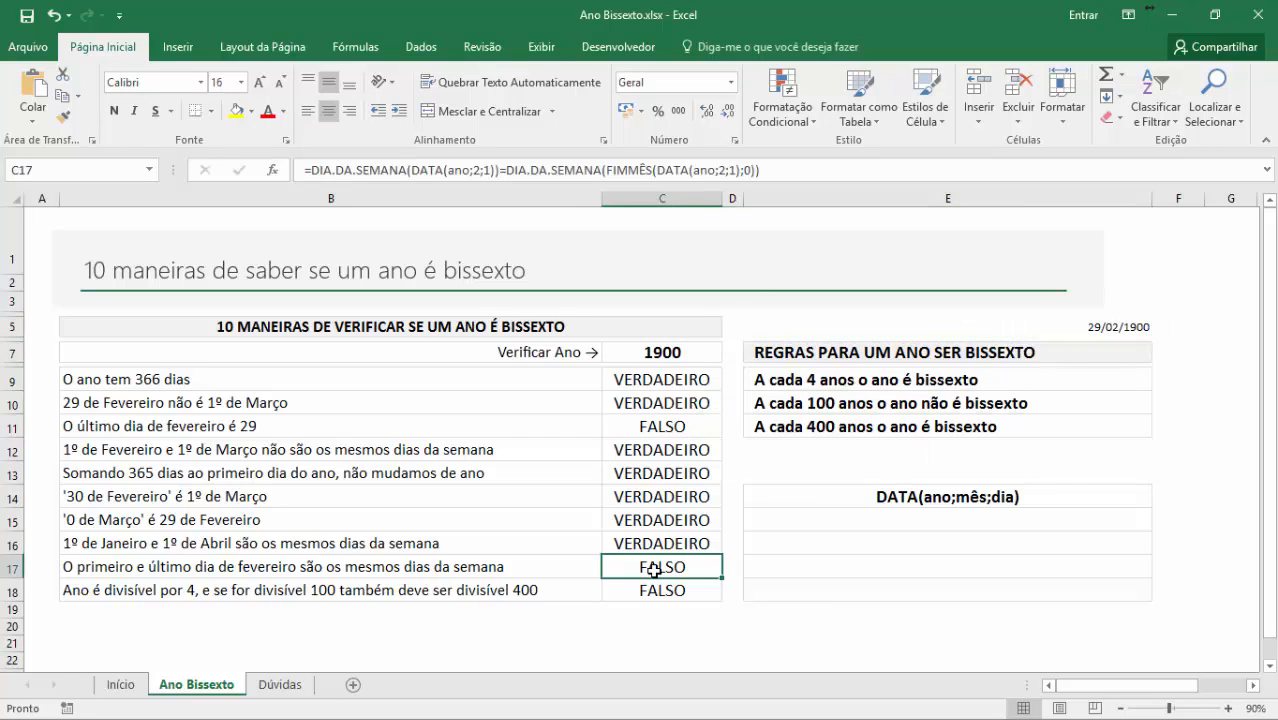
pyautogui.doubleClick(653, 568)
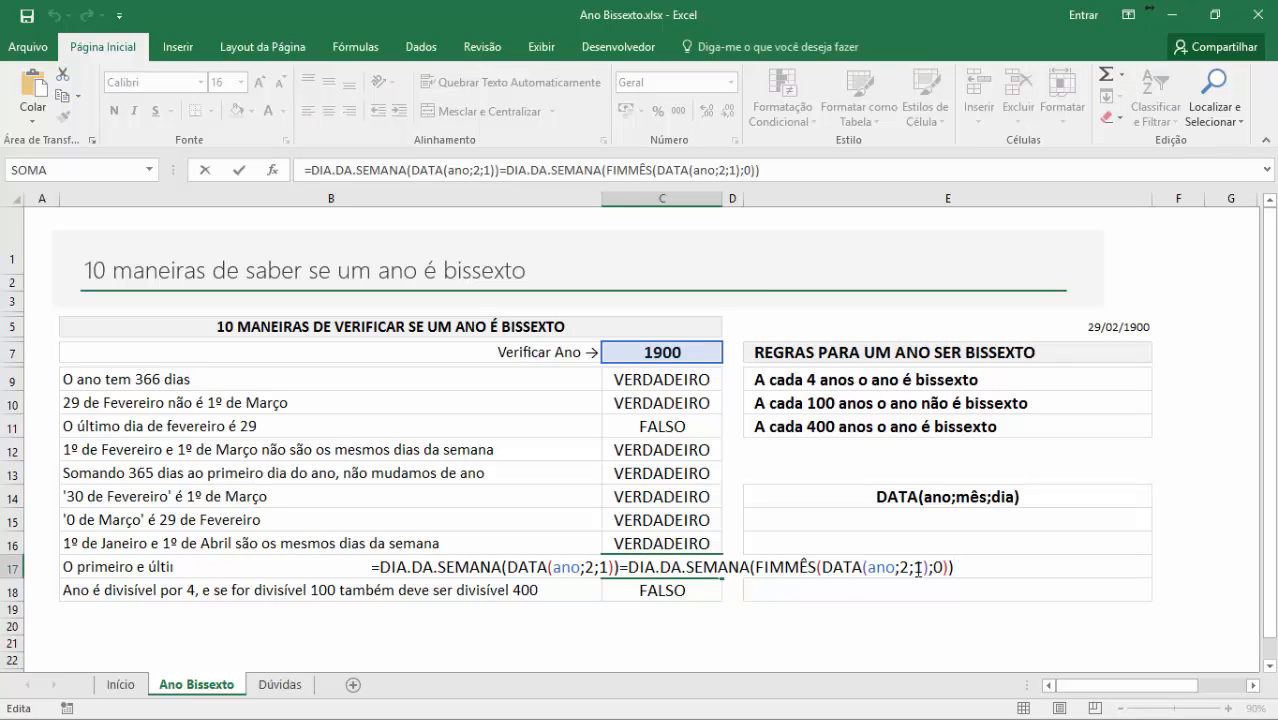
pyautogui.press('Escape')
pyautogui.doubleClick(674, 593)
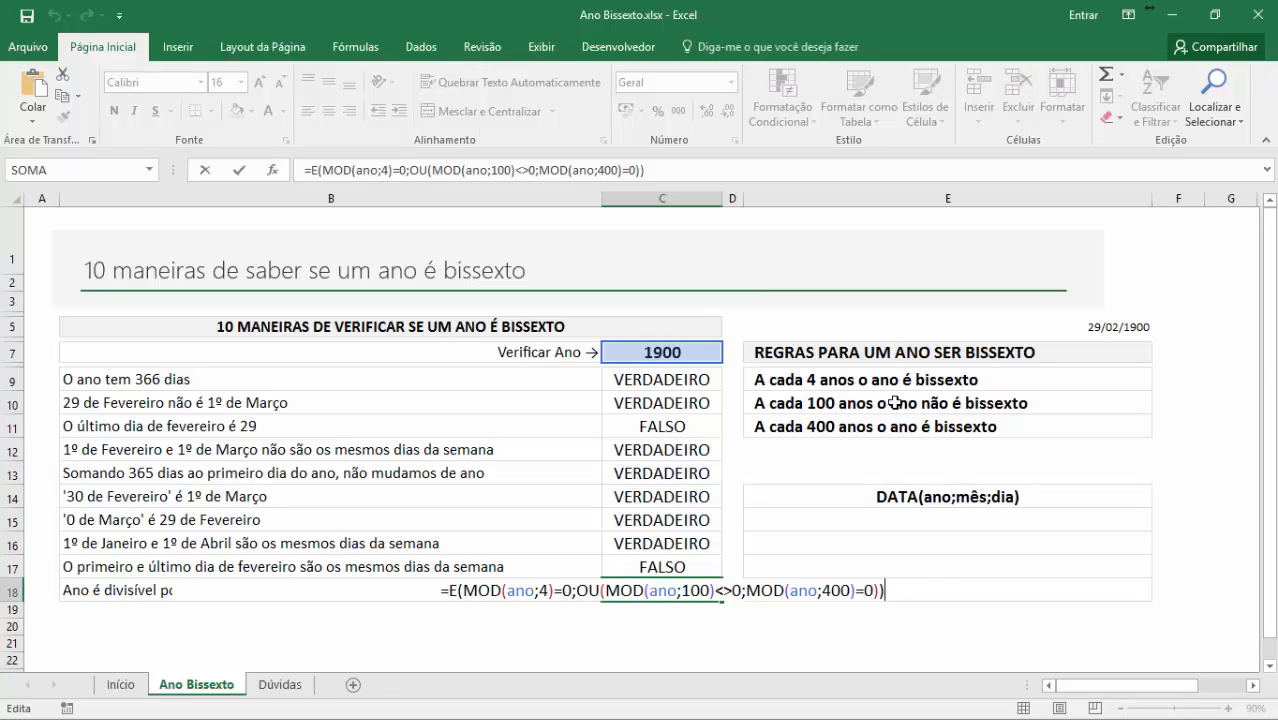
pyautogui.press('Escape')
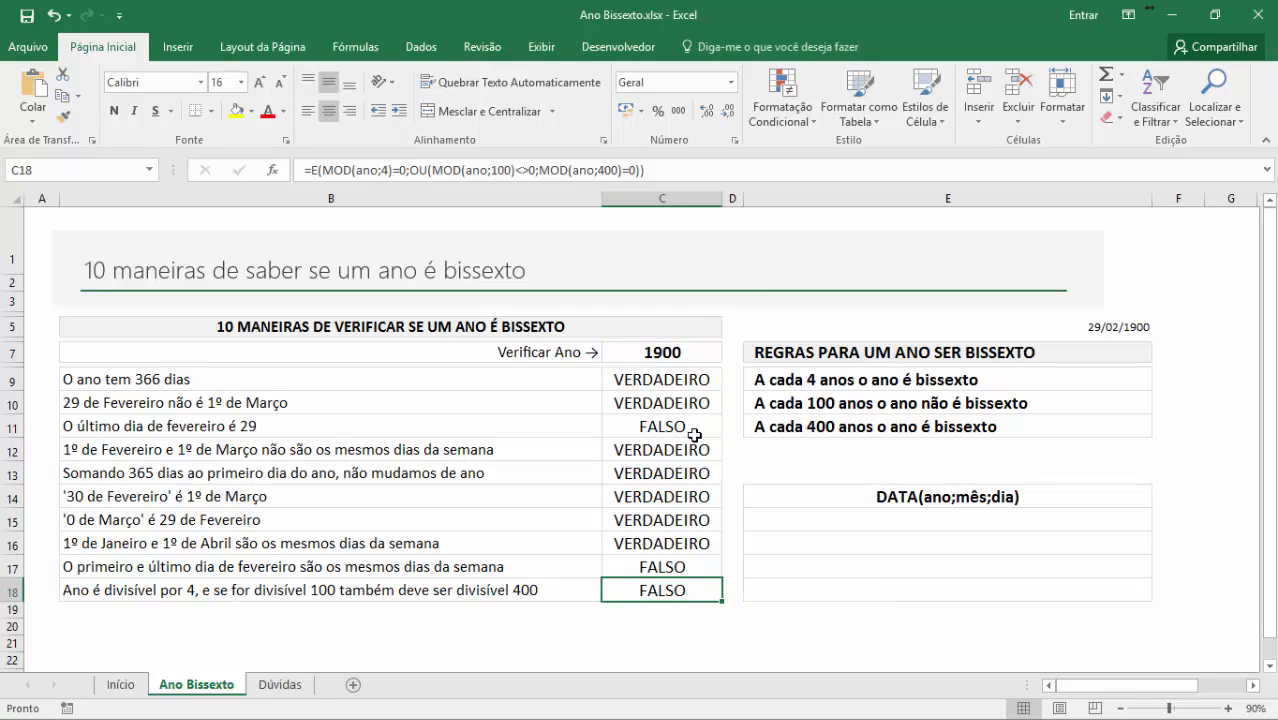
pyautogui.click(665, 426)
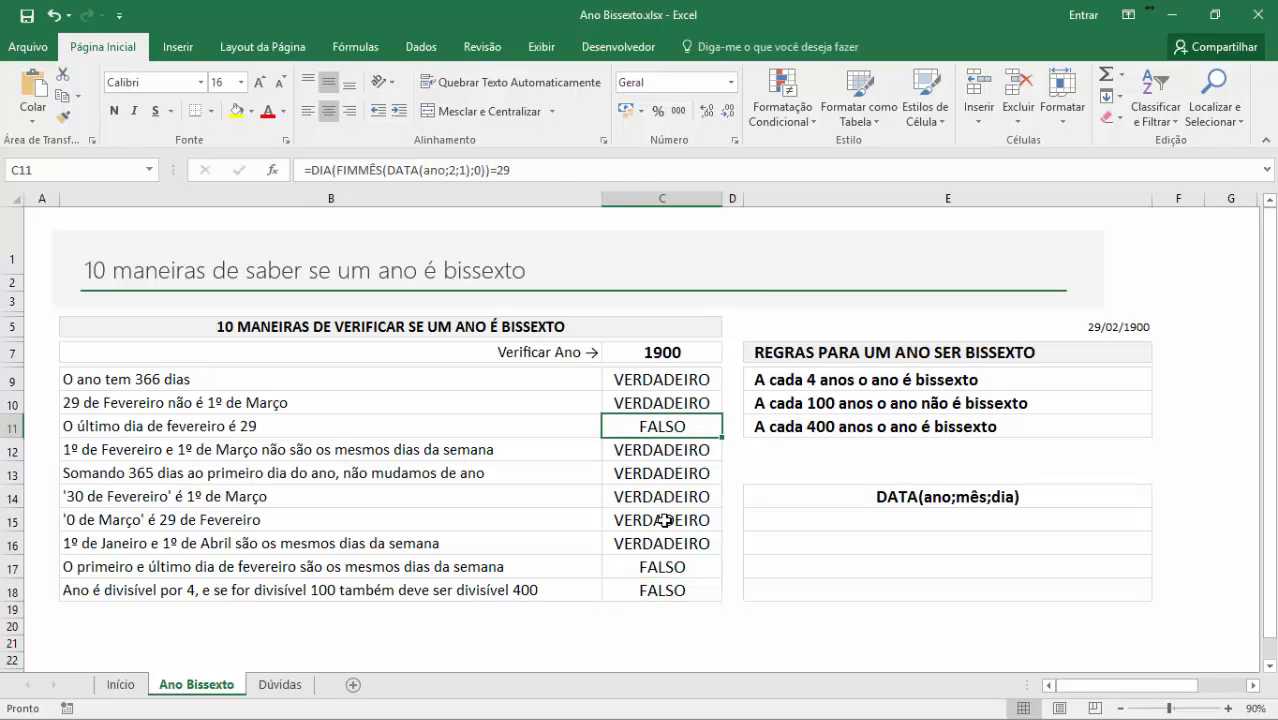
pyautogui.click(657, 563)
# - Set the year to verify in C7 to 2100 to test all ten leap-year checks
pyautogui.click(683, 349)
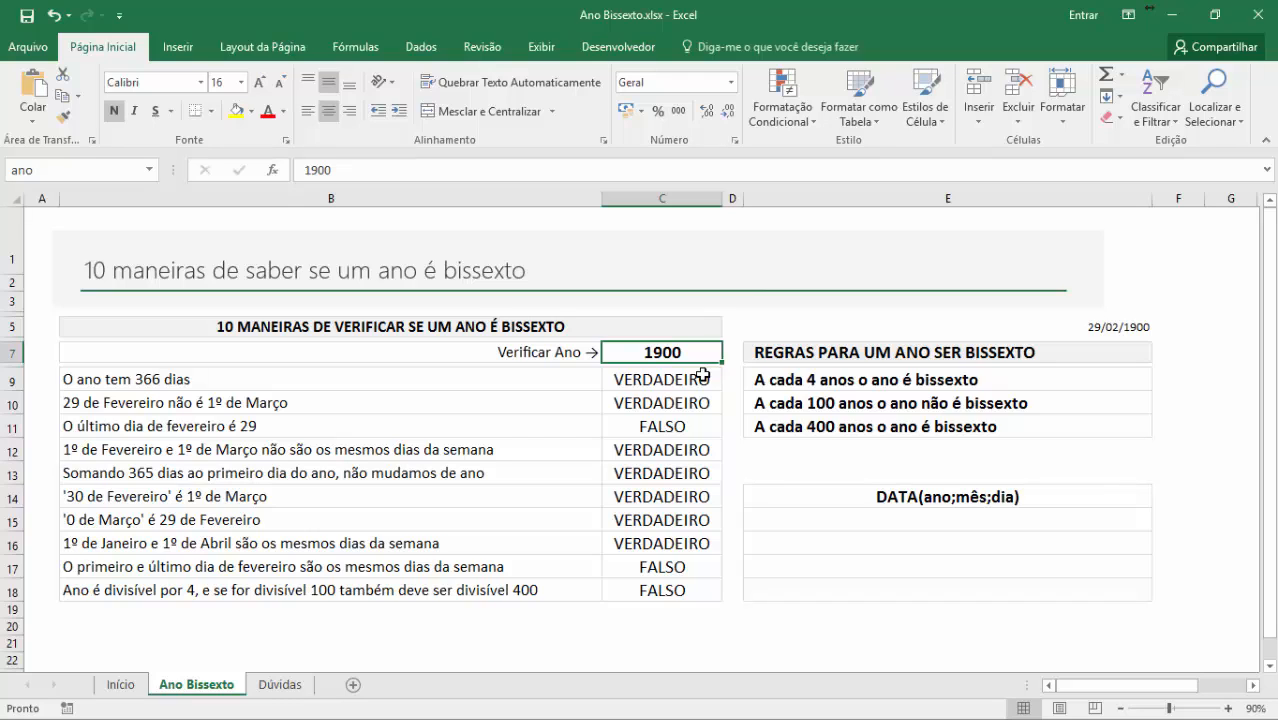
pyautogui.write('2100')
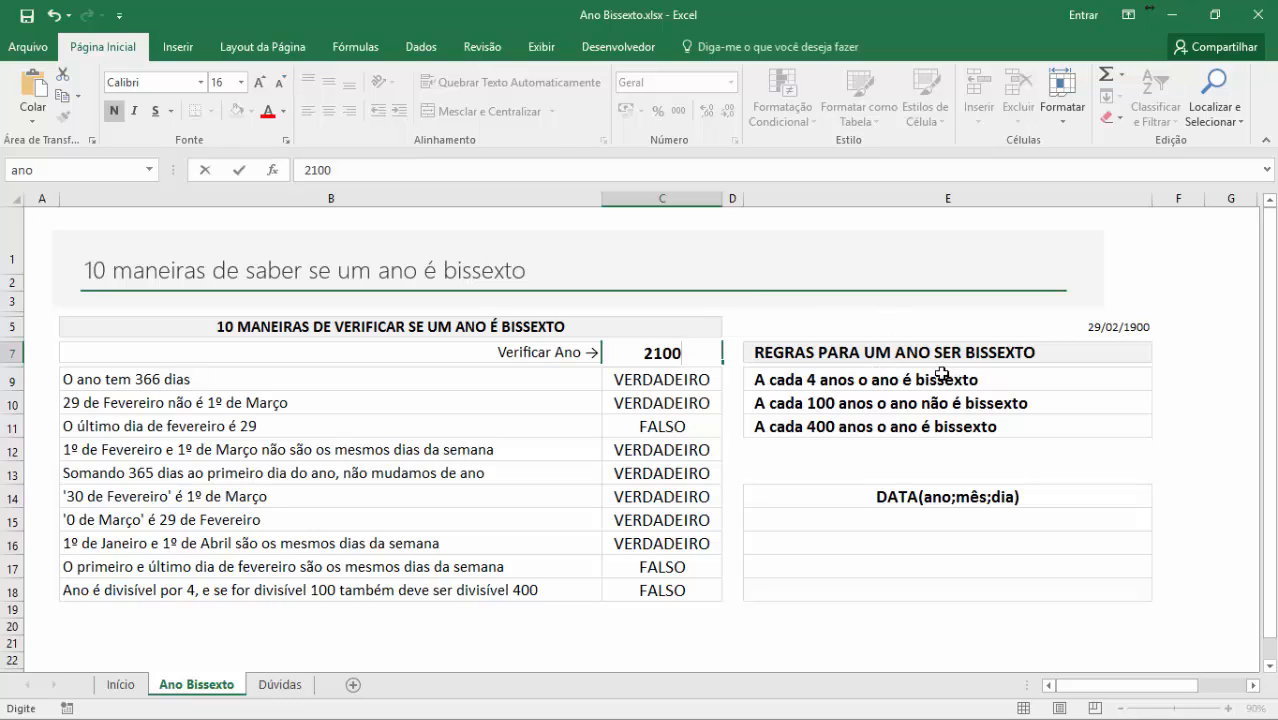
pyautogui.press('Return')
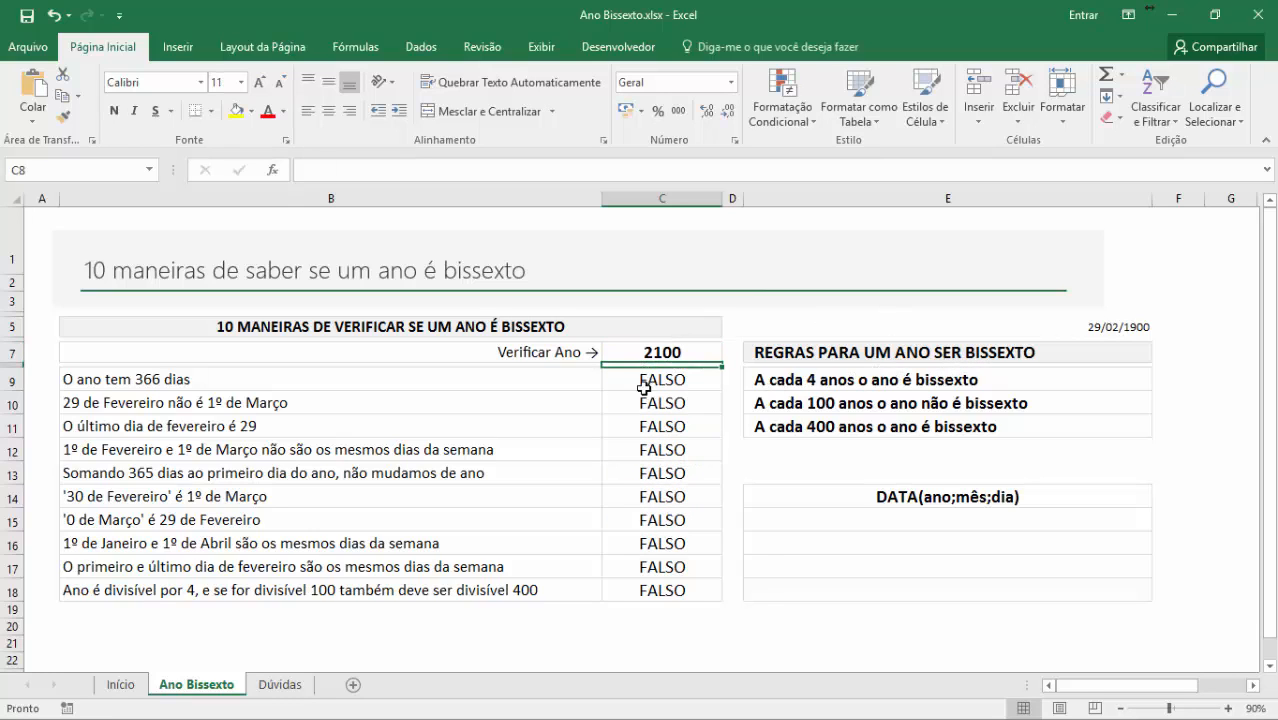
# - Set the year to verify in C7 back to 1900 and select the 366-day check in C9
pyautogui.click(657, 350)
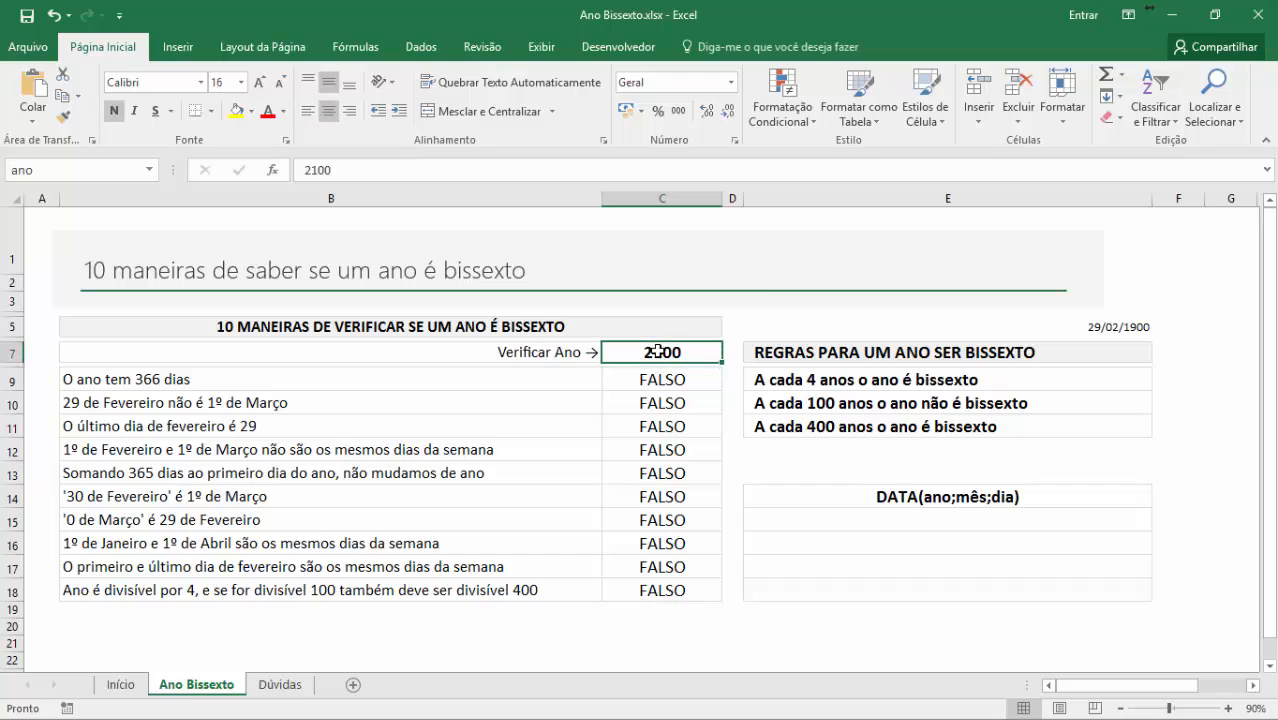
pyautogui.write('1900')
pyautogui.press('Return')
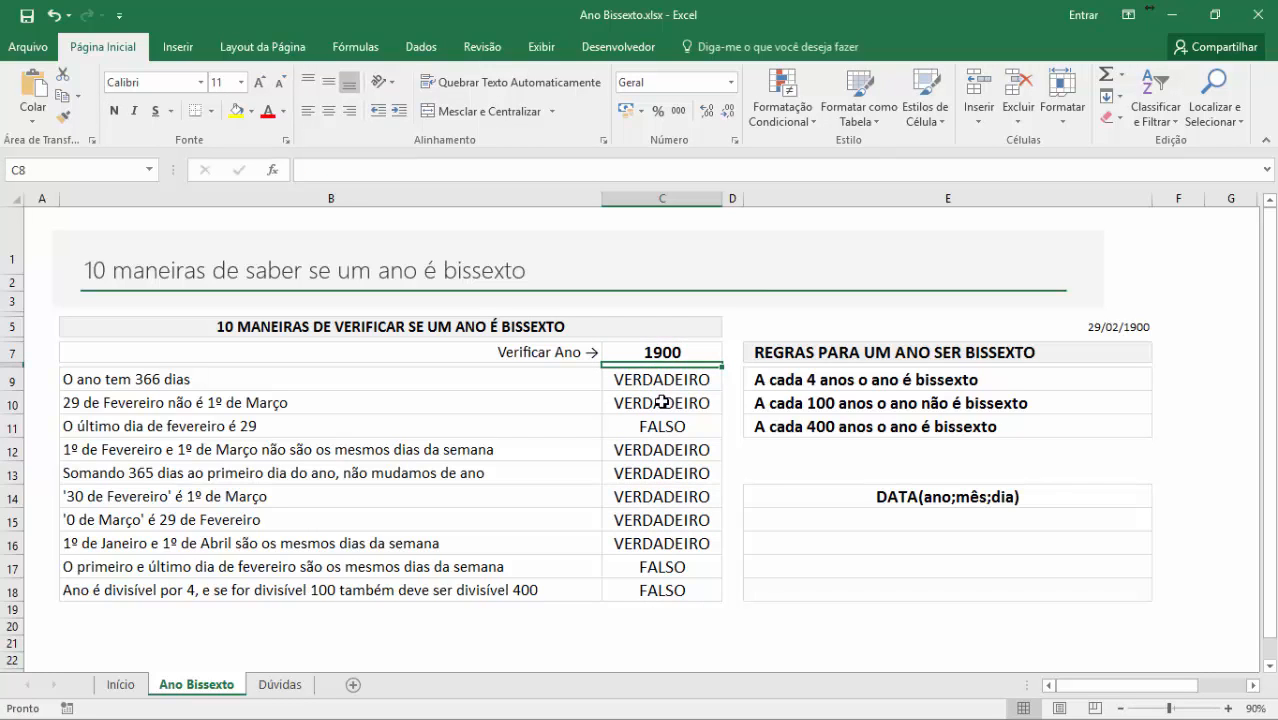
pyautogui.click(658, 388)
# - Change the year to verify in C7 to 1901 and select the 366-day check in C9
pyautogui.click(660, 352)
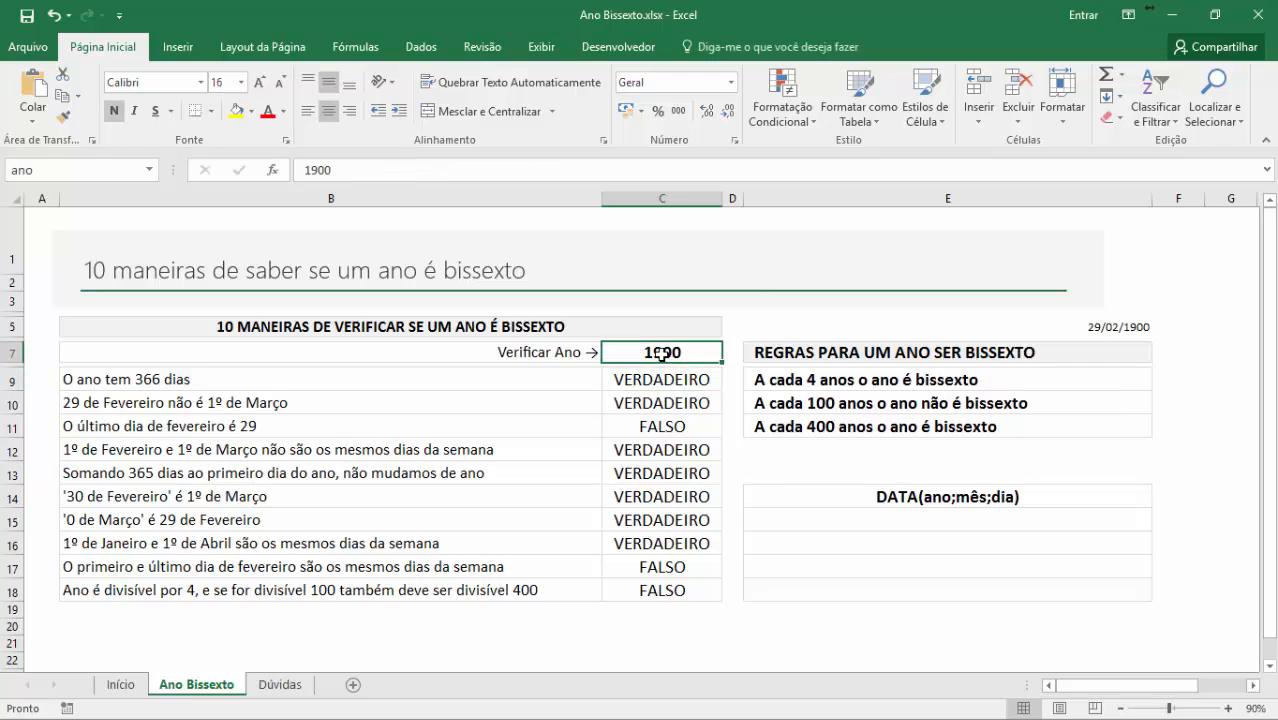
pyautogui.write('1901')
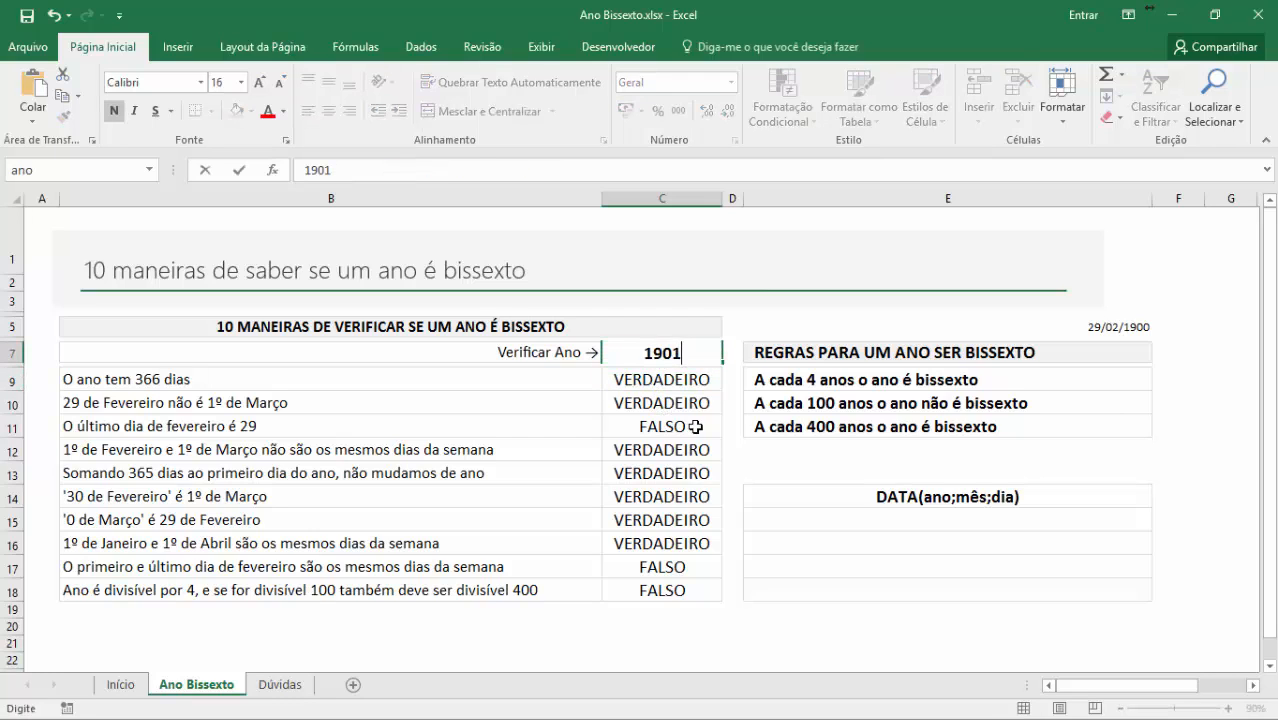
pyautogui.press('Return')
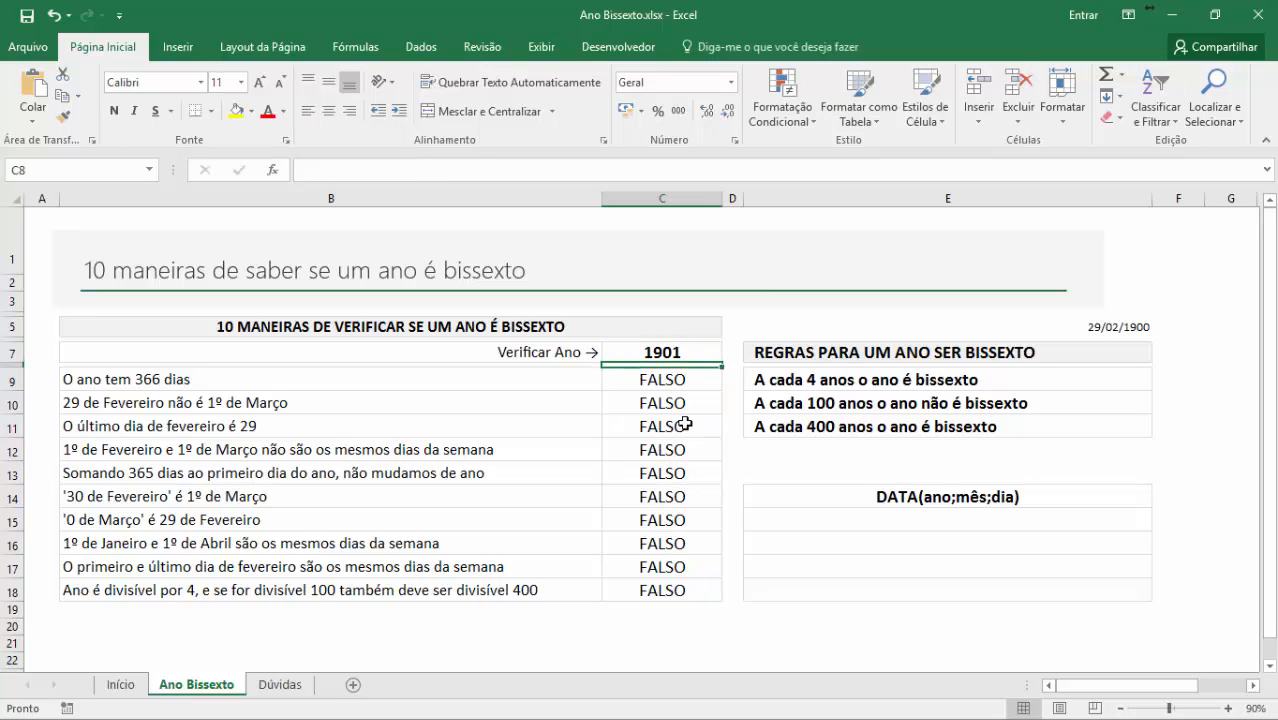
pyautogui.click(653, 380)
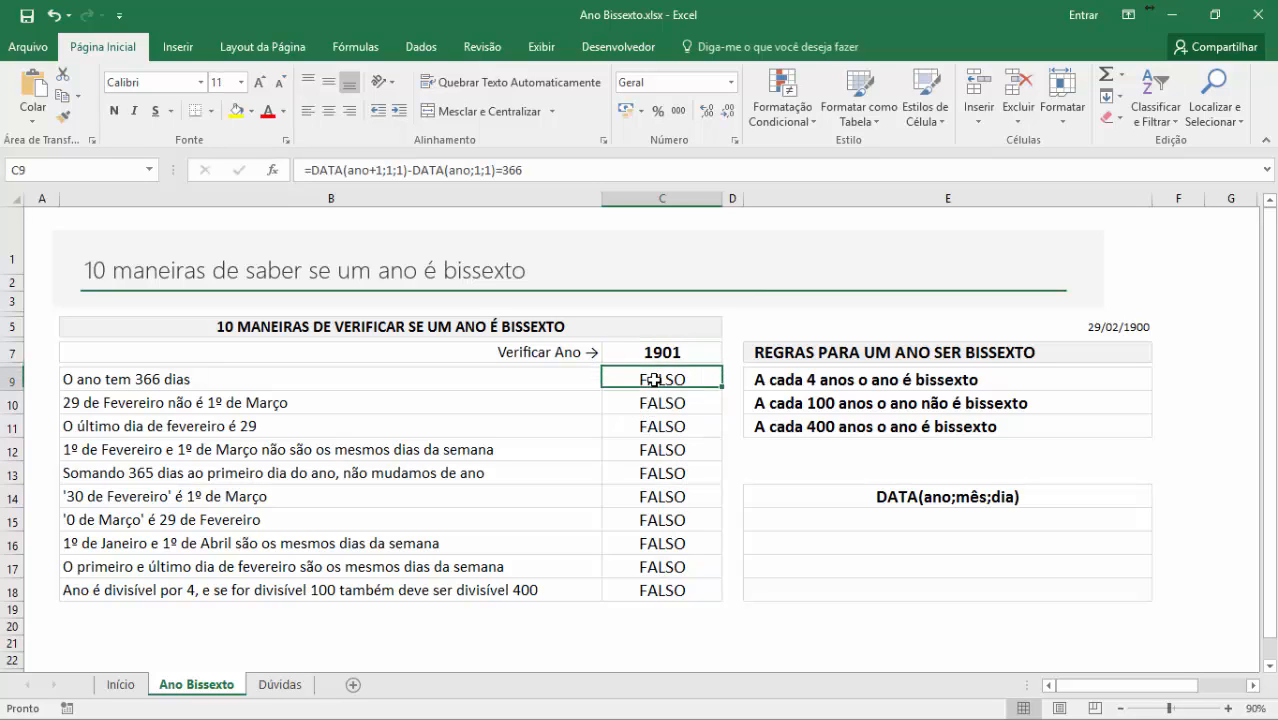